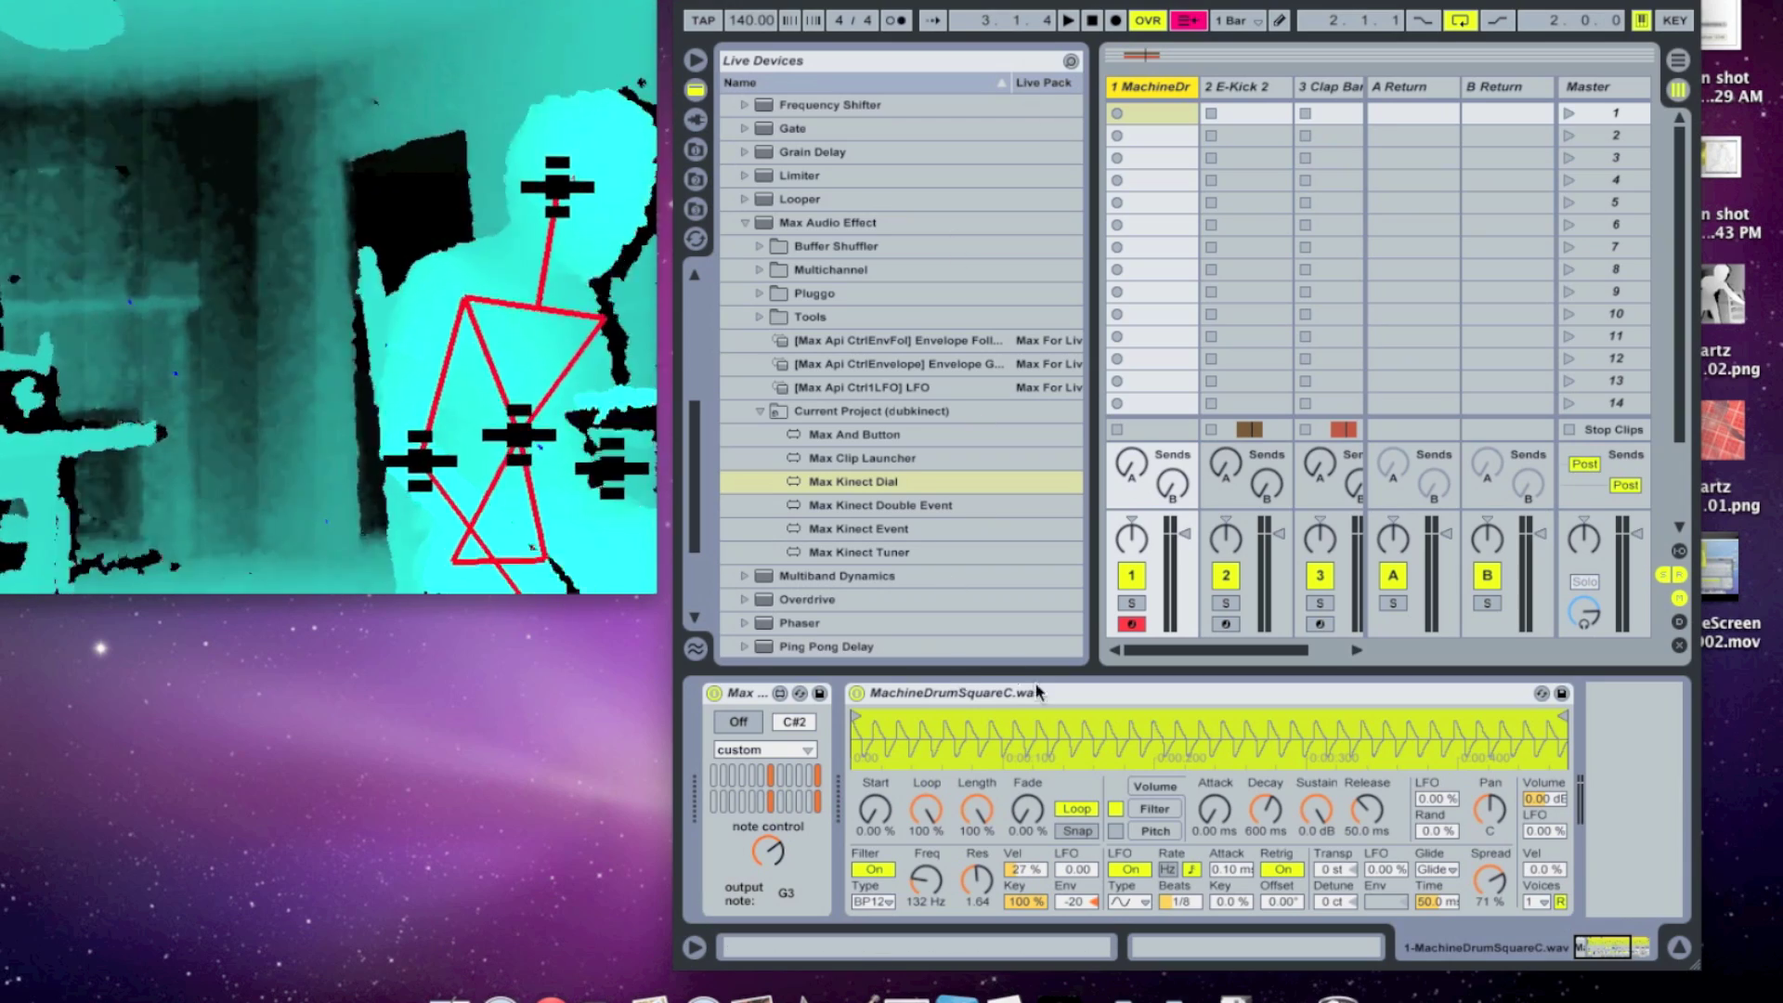
Select the drum Simpler and briefly switch the Kinect note device on and off
{"action": "left_click", "coordinate": [1079, 698]}
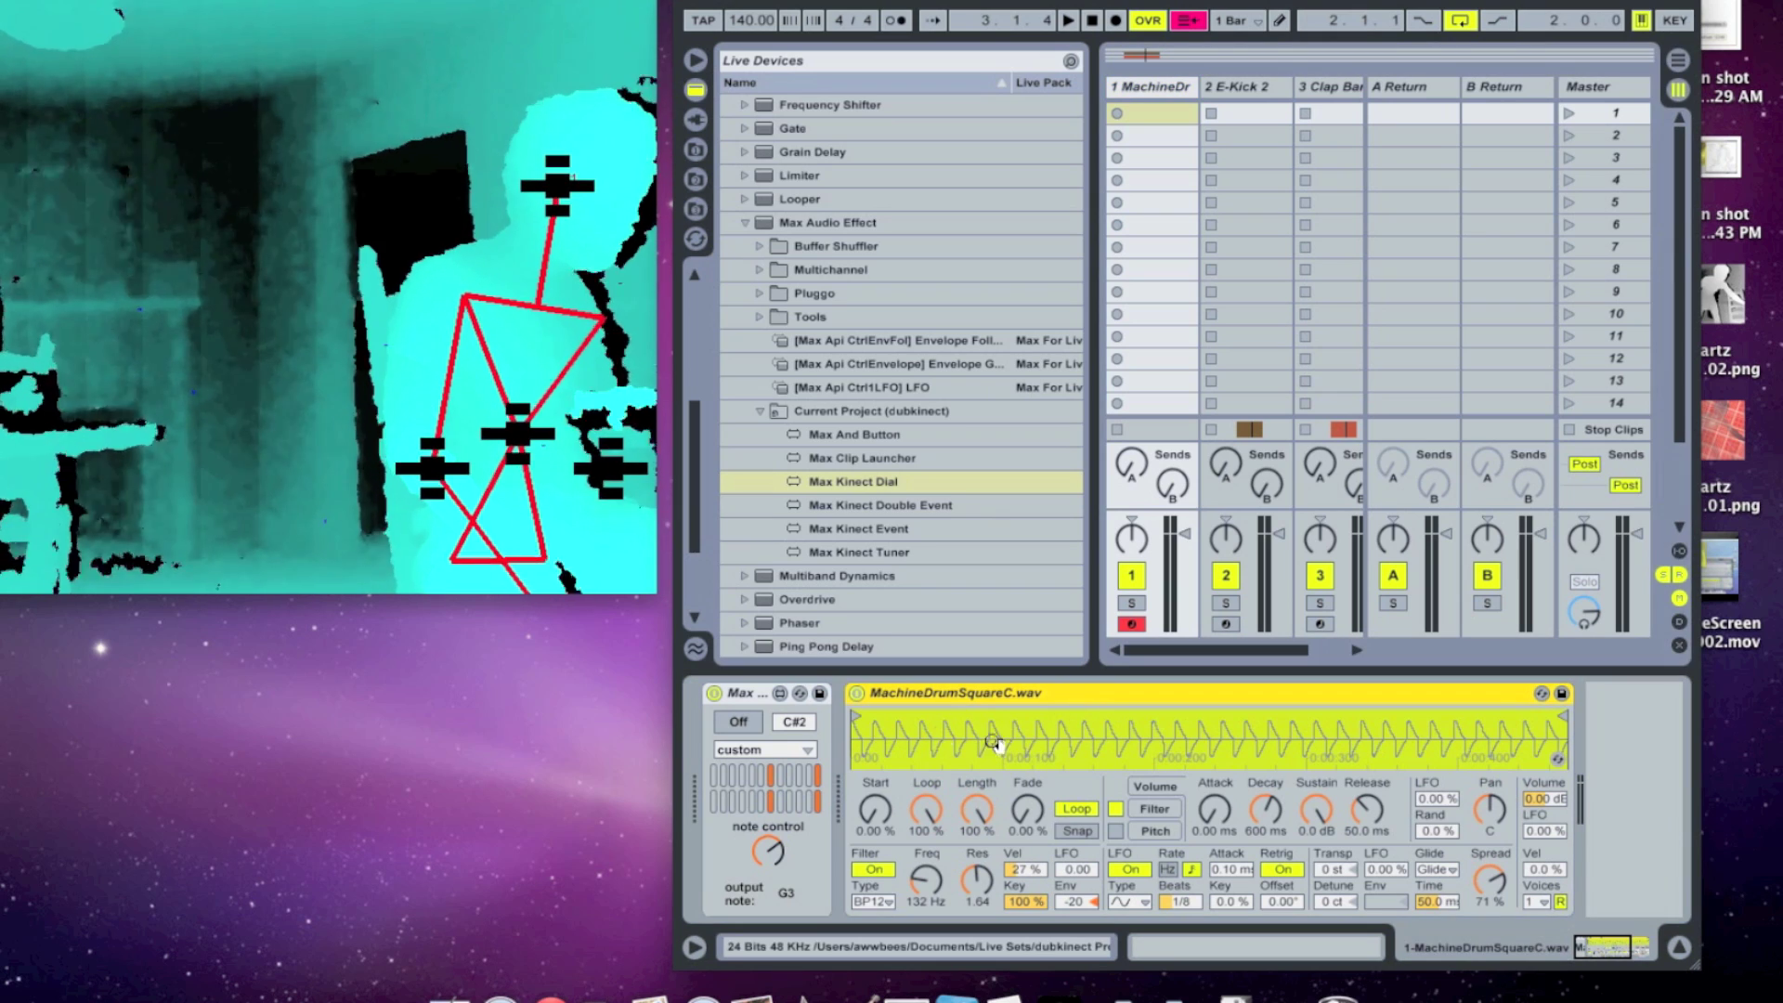
{"action": "left_click", "coordinate": [739, 723]}
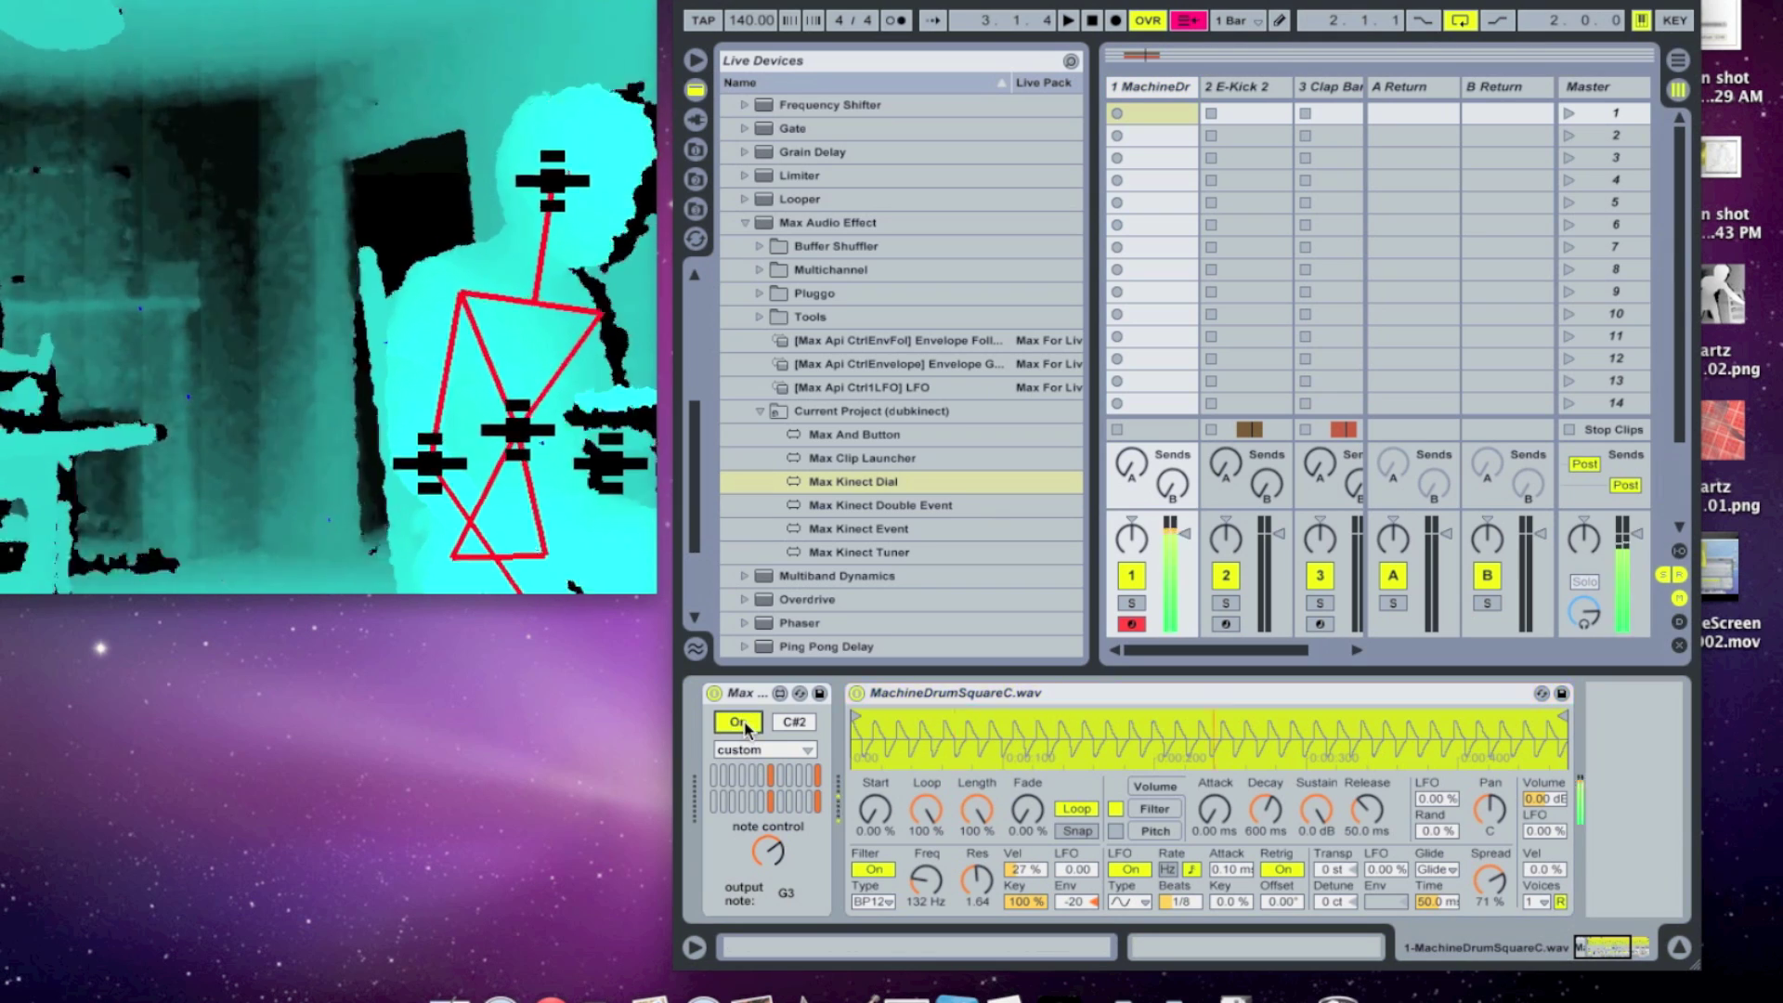
{"action": "left_click", "coordinate": [739, 722]}
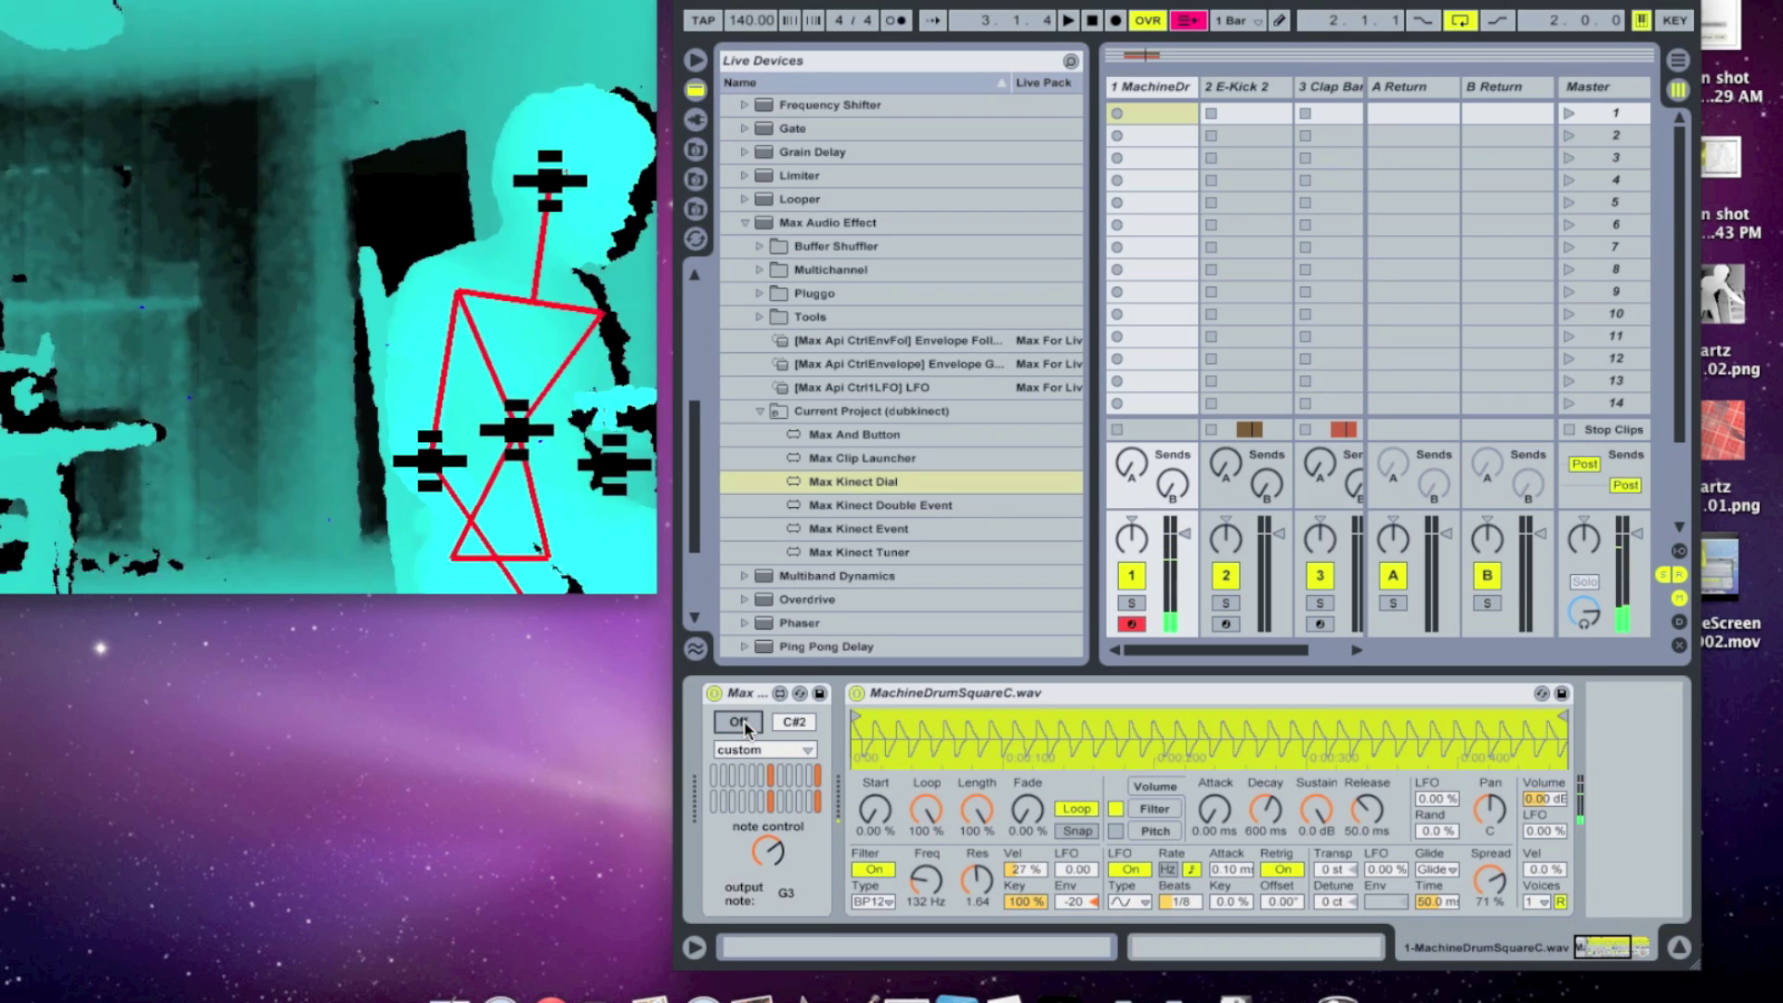
Add Max Kinect Dial to the drum track, tracking the left hand's y axis
{"action": "left_click", "coordinate": [863, 483]}
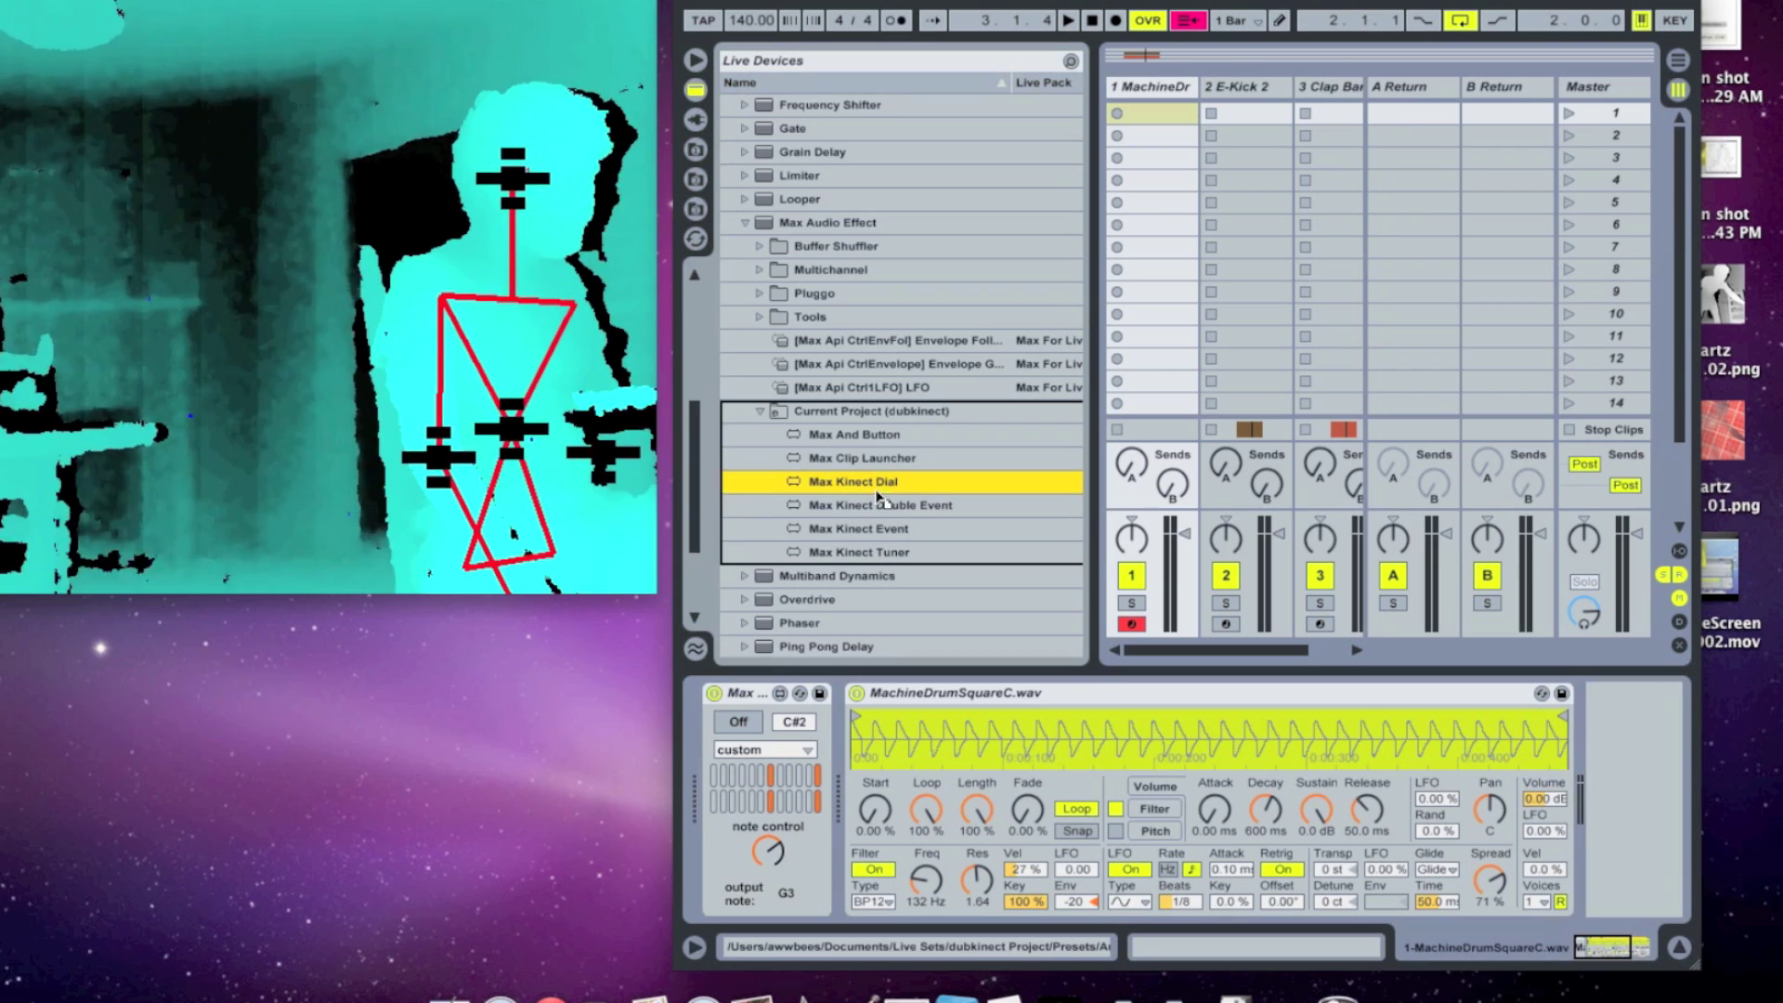
{"action": "left_click_drag", "start_coordinate": [1319, 629], "coordinate": [1605, 735]}
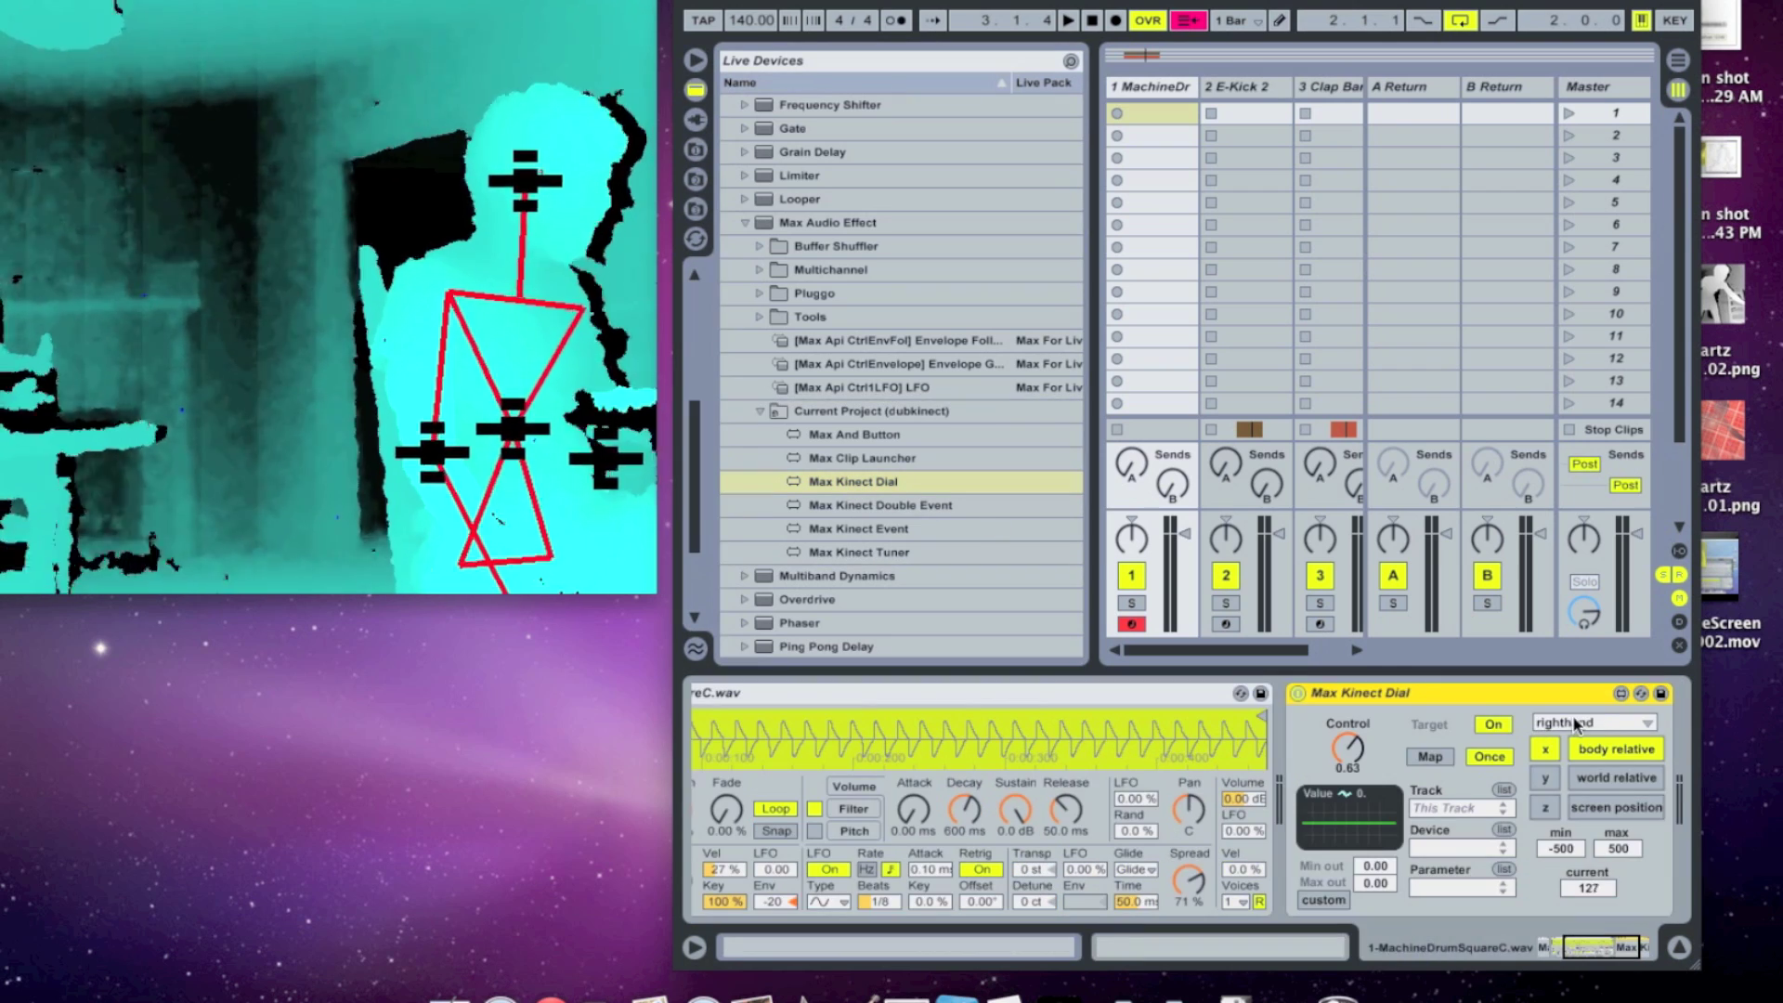
{"action": "left_click", "coordinate": [1573, 723]}
{"action": "left_click", "coordinate": [1567, 765]}
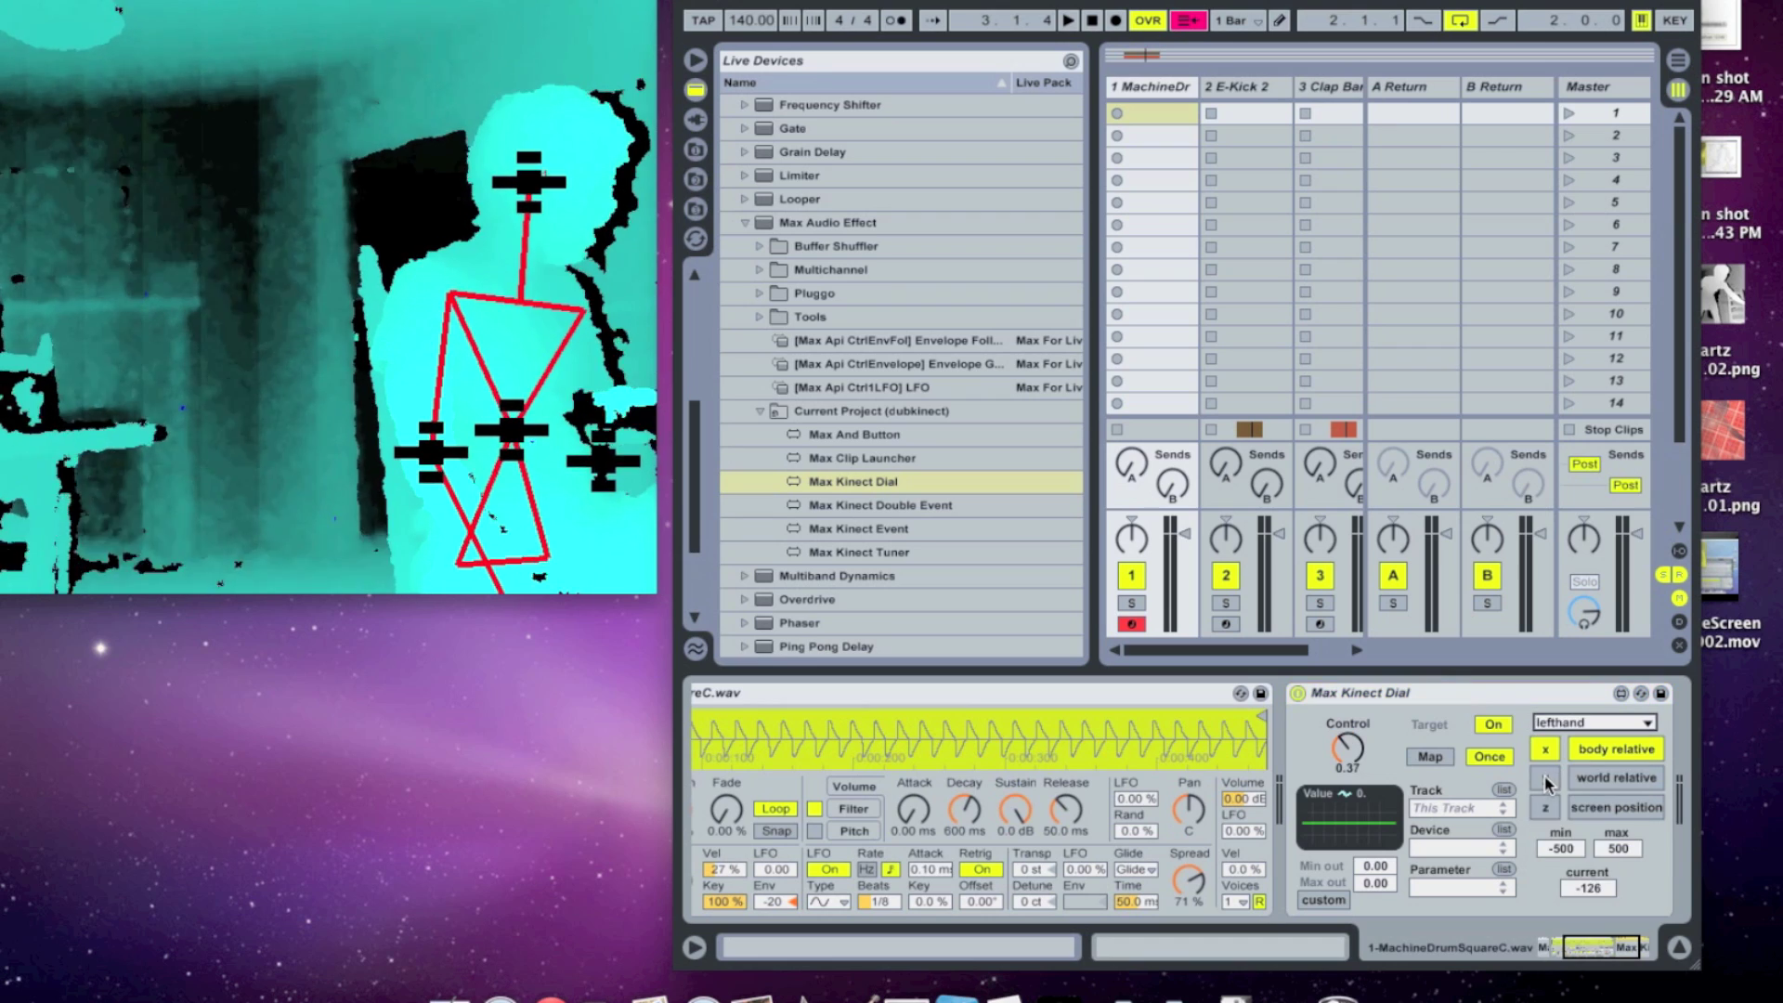
{"action": "left_click", "coordinate": [1545, 779]}
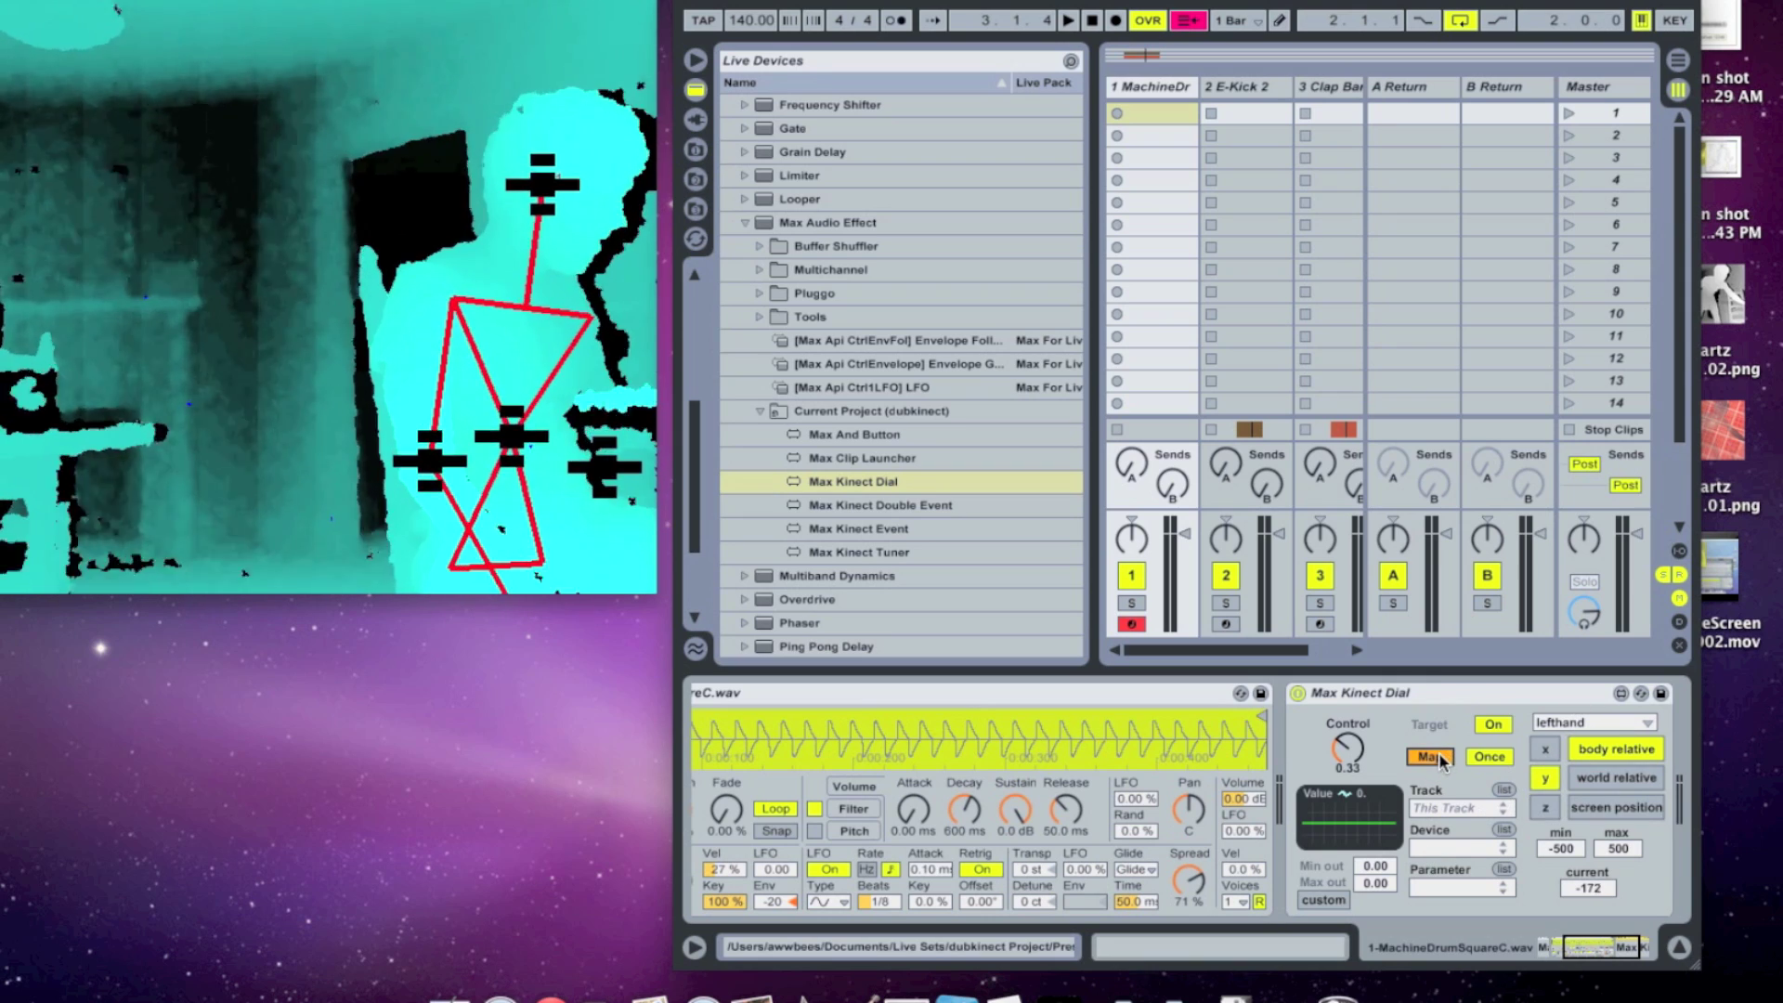
Map the dial to the Simpler's Filter LFO amount and test it with the note device
{"action": "left_click", "coordinate": [763, 871]}
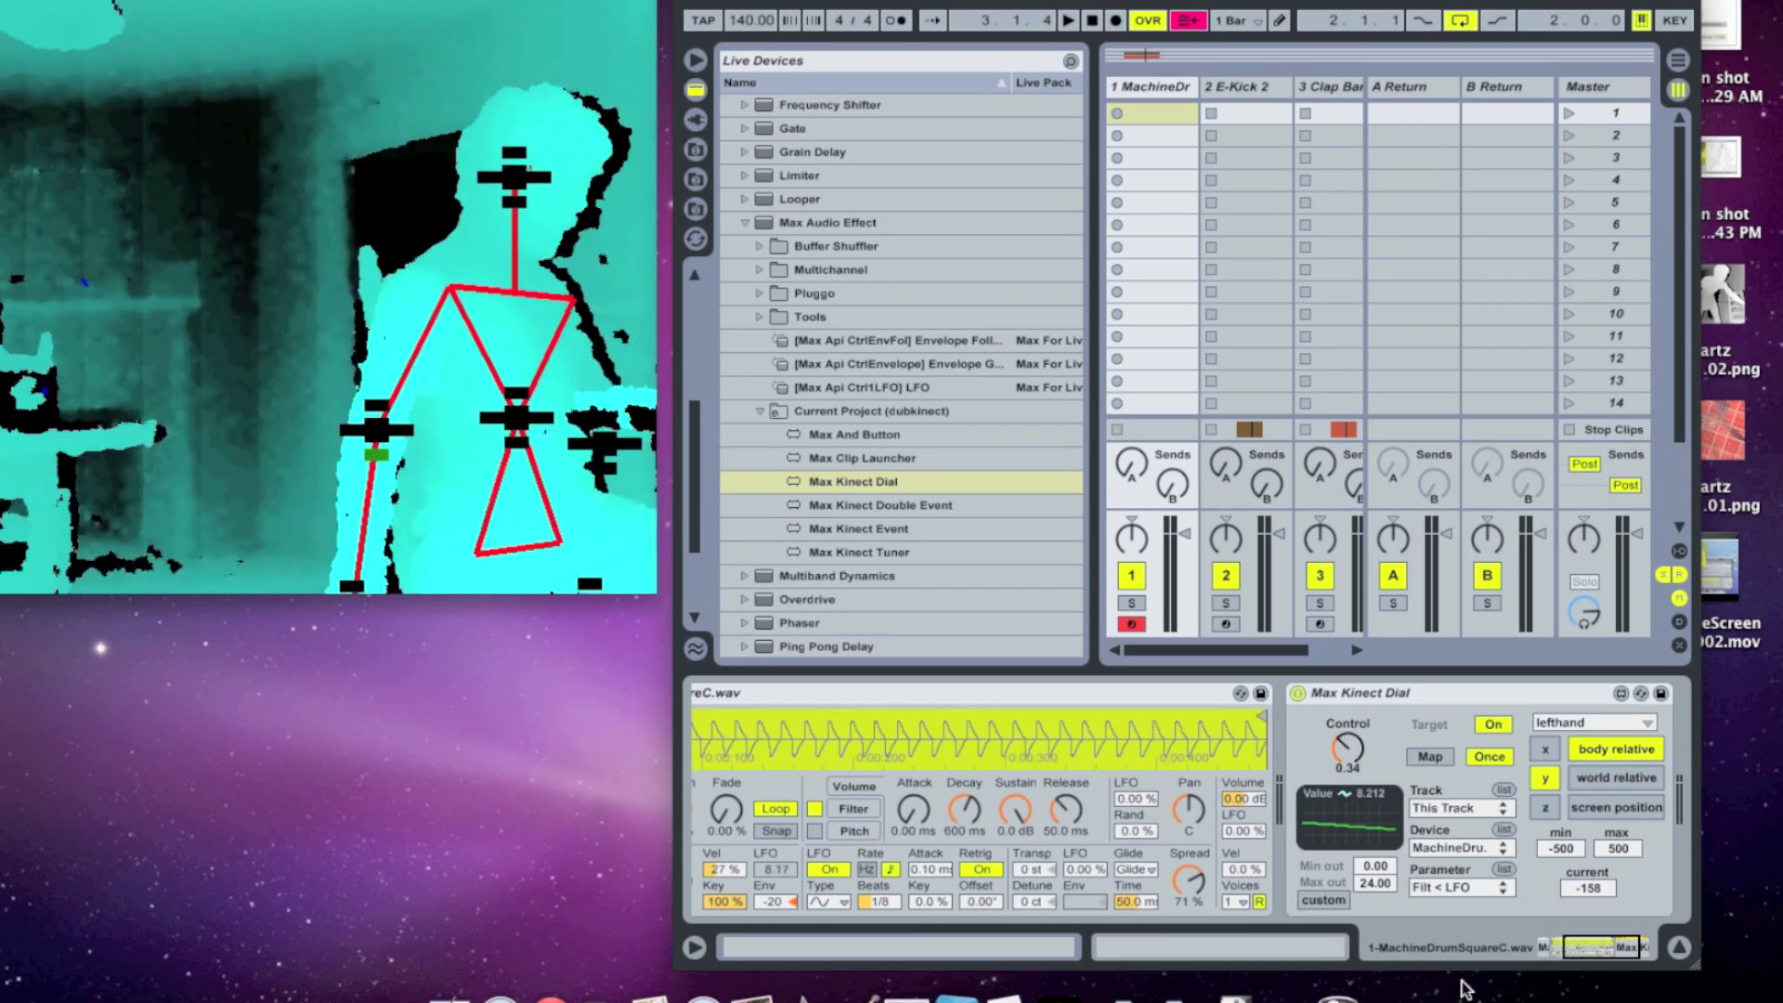
{"action": "left_click", "coordinate": [1537, 948]}
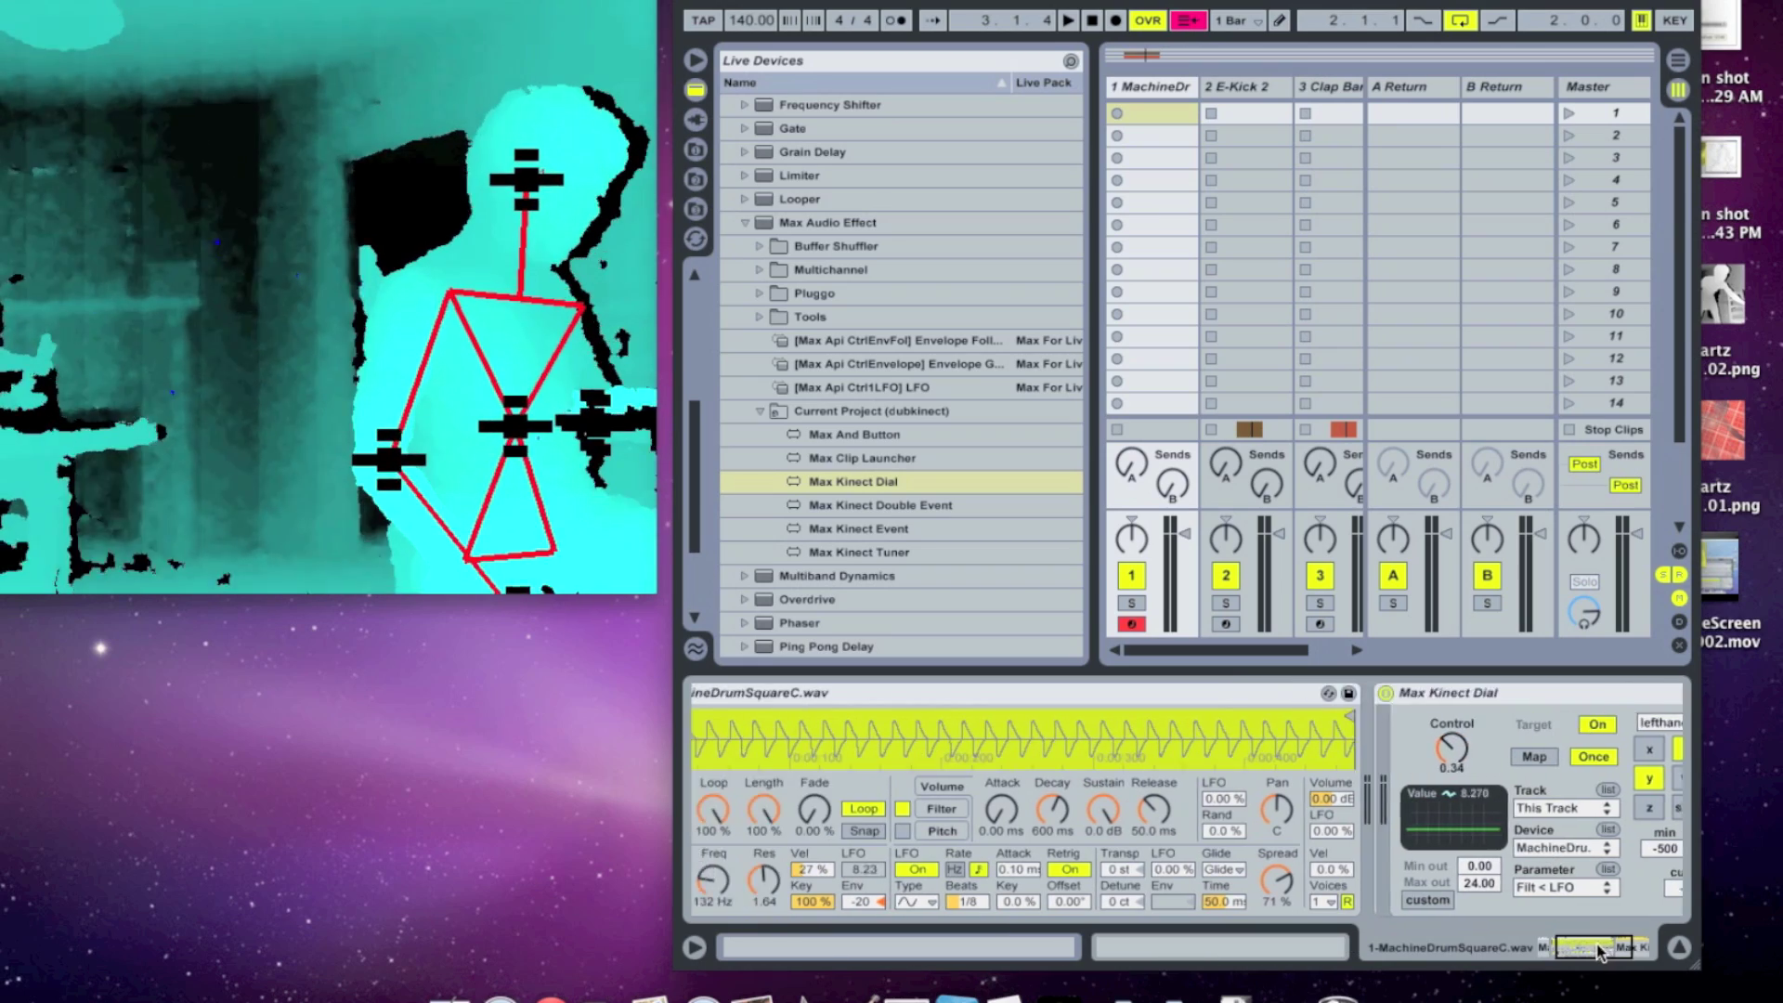
{"action": "left_click", "coordinate": [752, 726]}
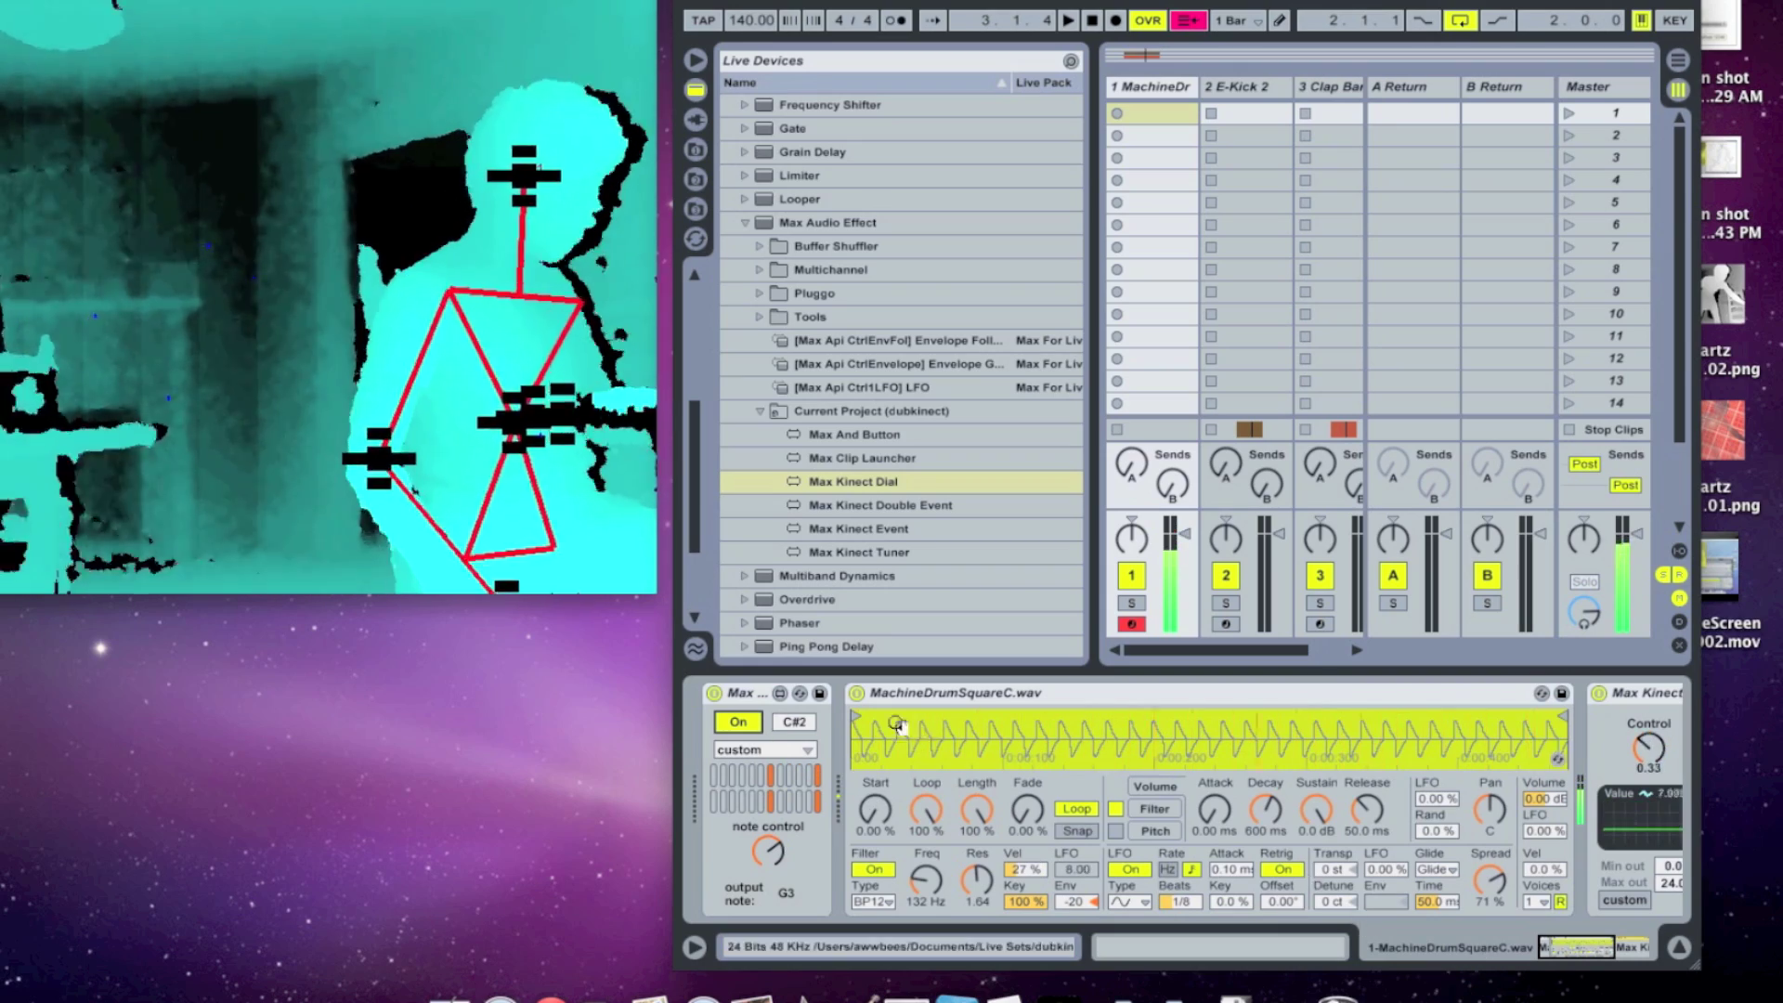
{"action": "left_click", "coordinate": [745, 723]}
{"action": "left_click", "coordinate": [1560, 949]}
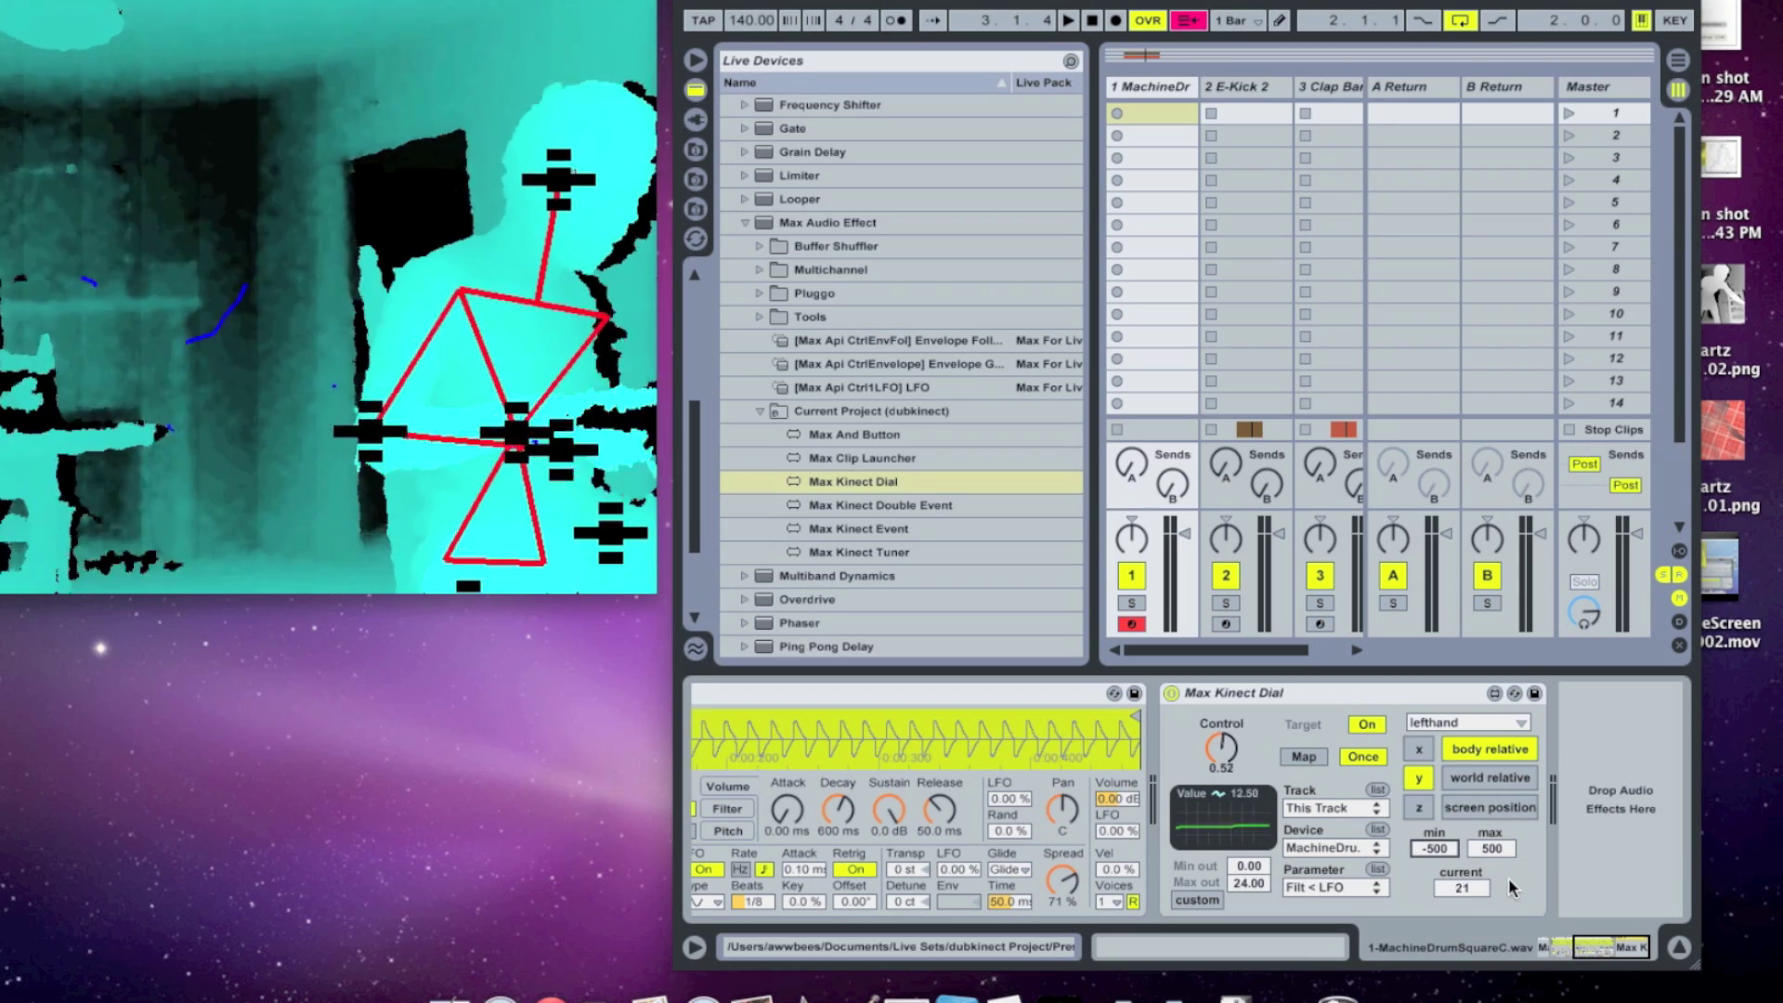
Enter -100 as the dial's input minimum and 100 as its maximum
{"action": "type", "text": "20"}
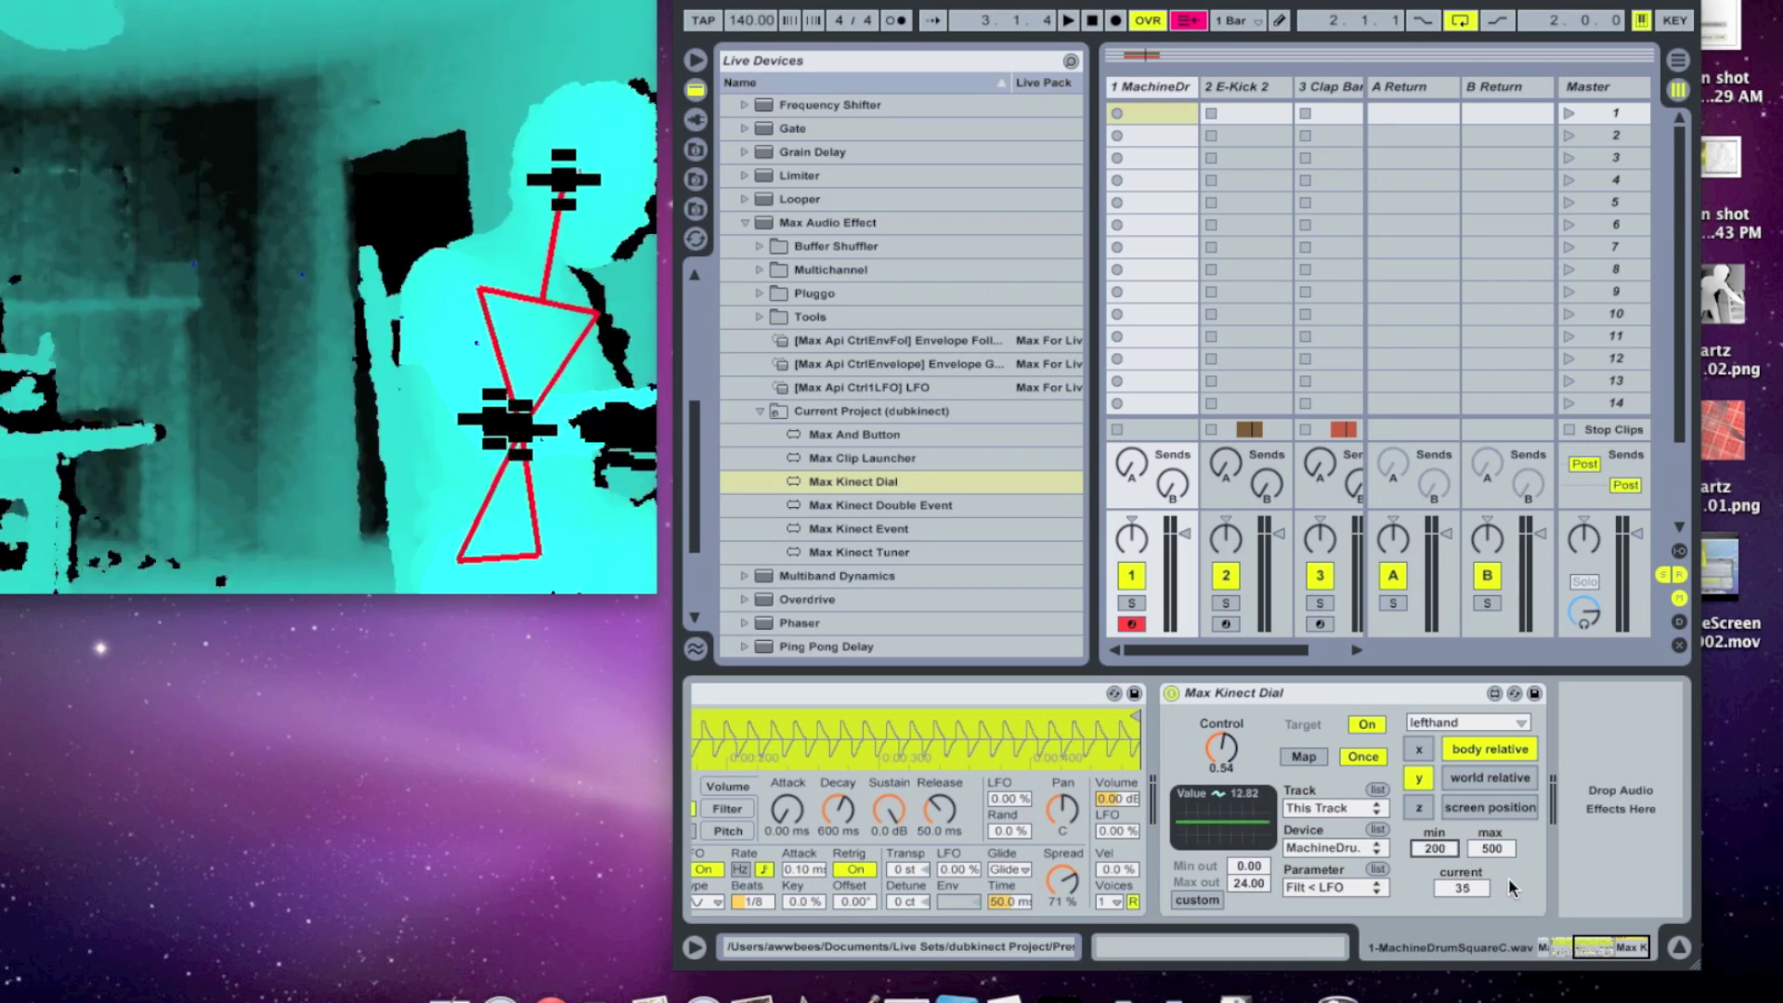
{"action": "key", "text": "BackSpace"}
{"action": "key", "text": "BackSpace"}
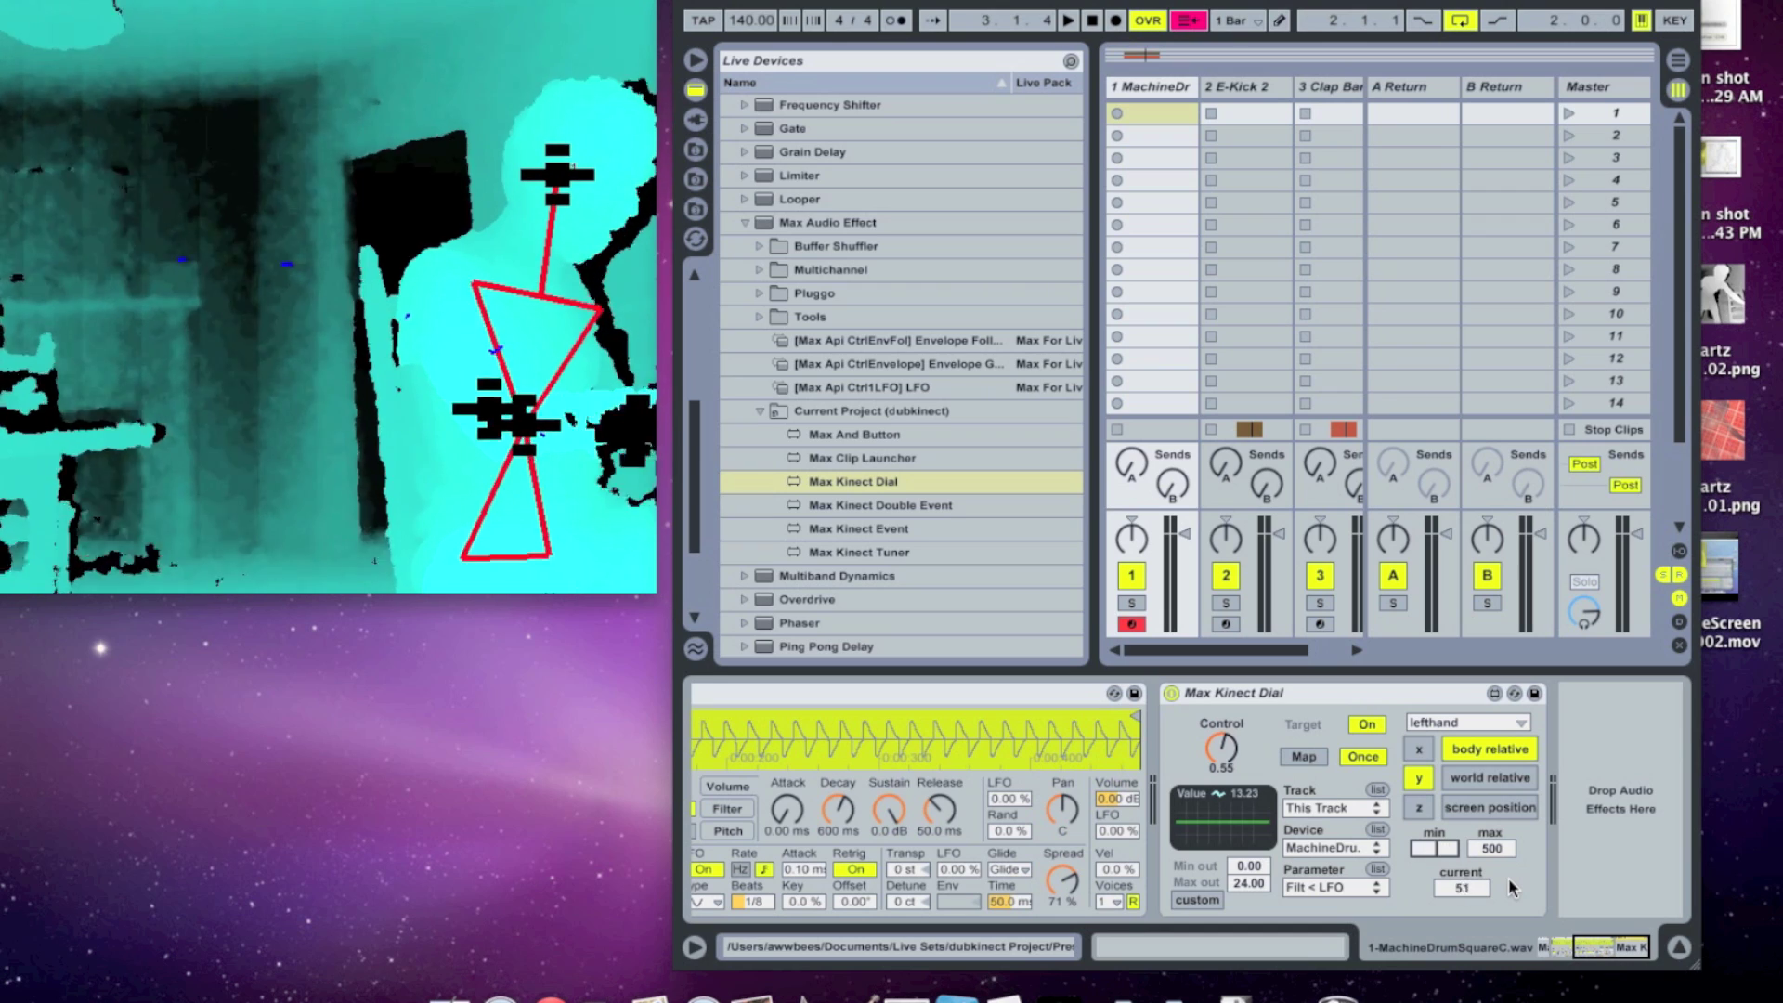
{"action": "type", "text": "-100"}
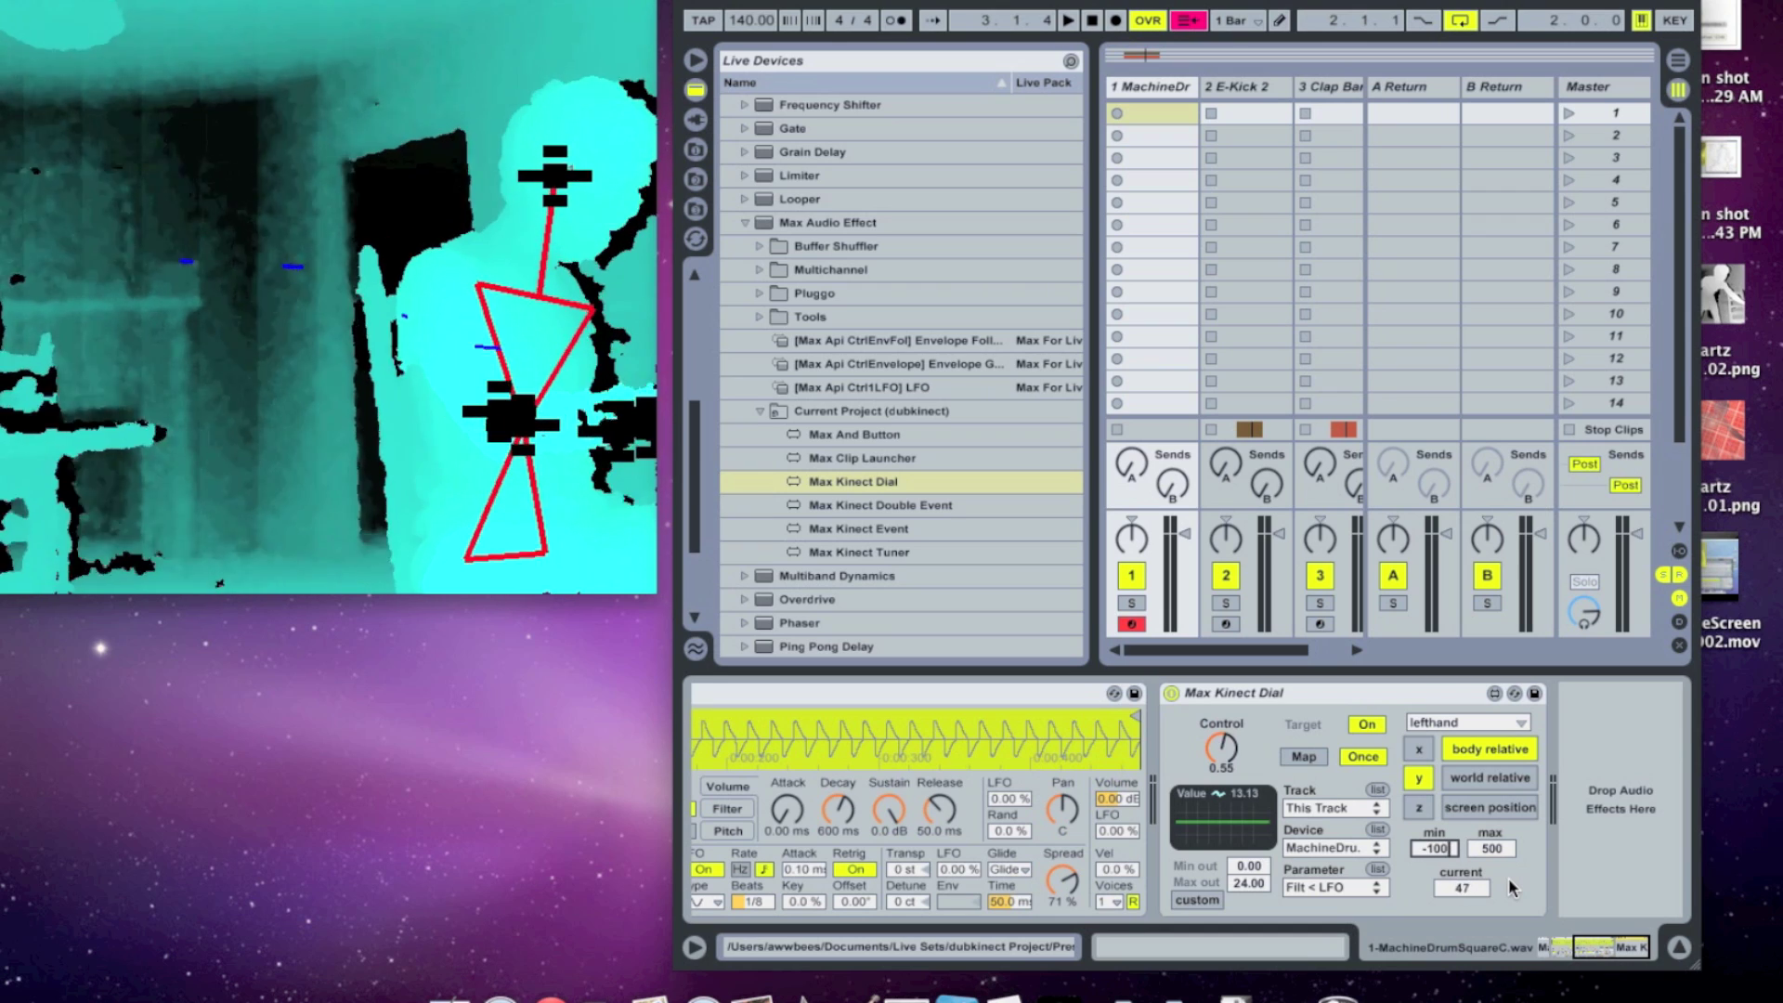
{"action": "left_click", "coordinate": [1505, 848]}
{"action": "type", "text": "1"}
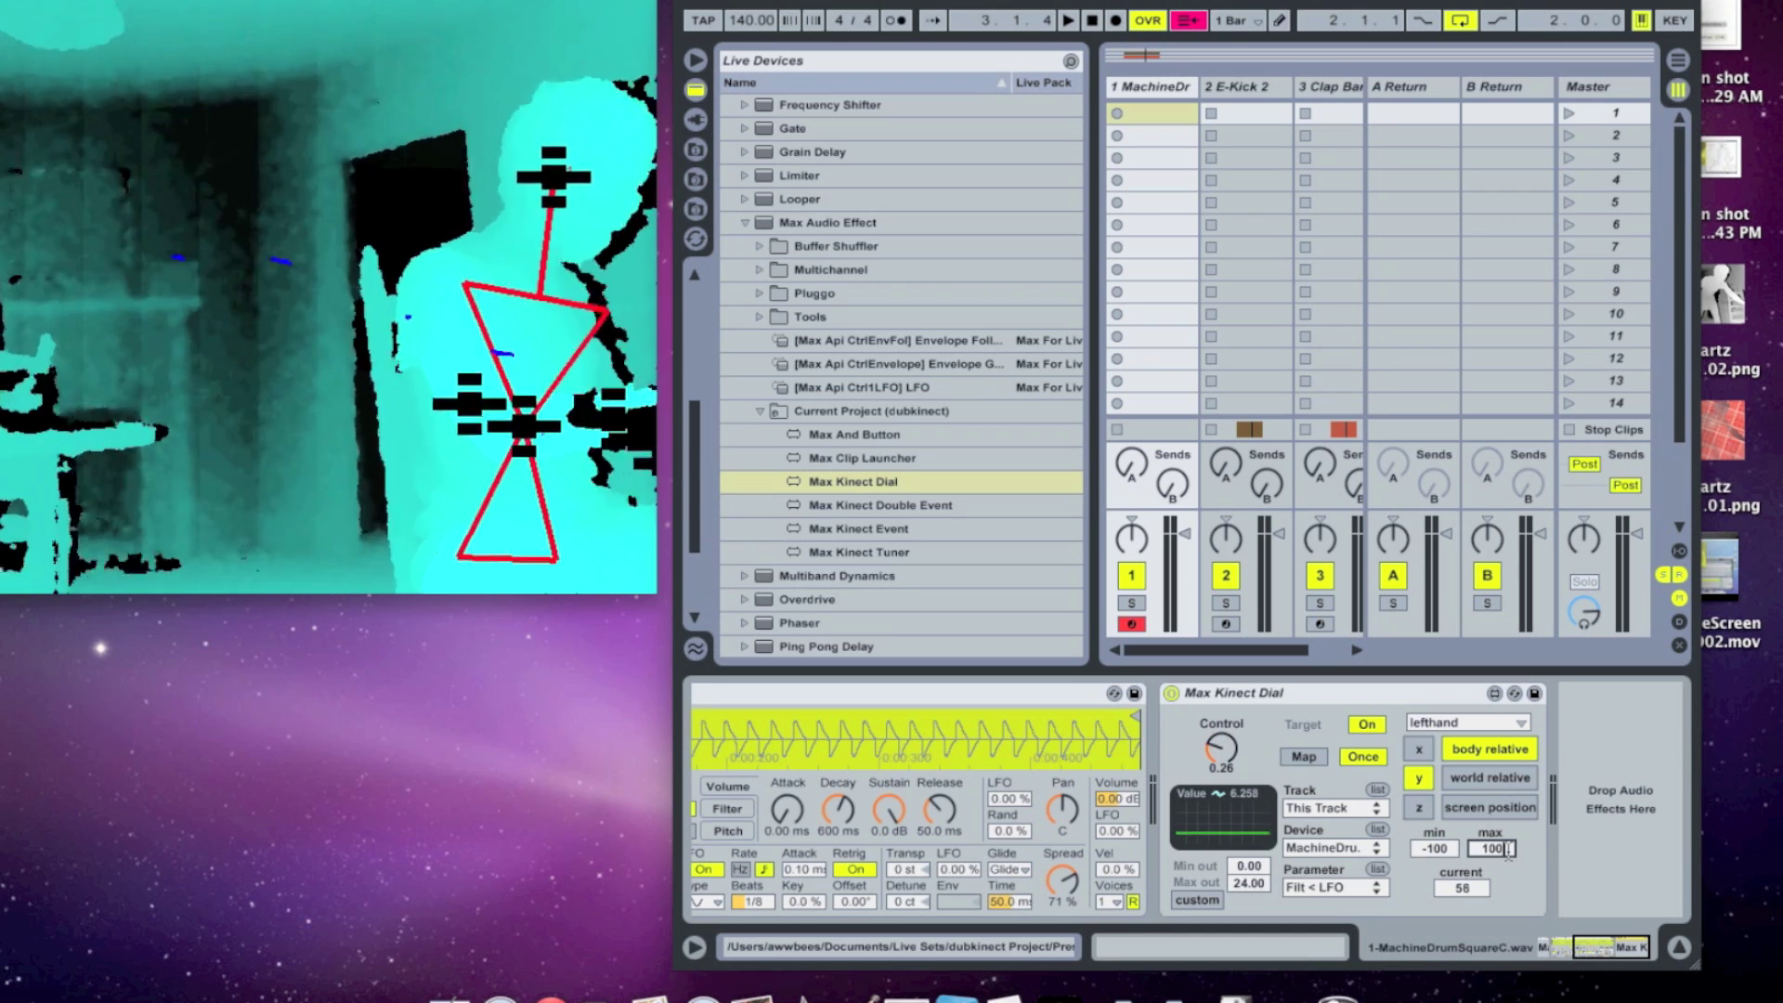
{"action": "type", "text": "00"}
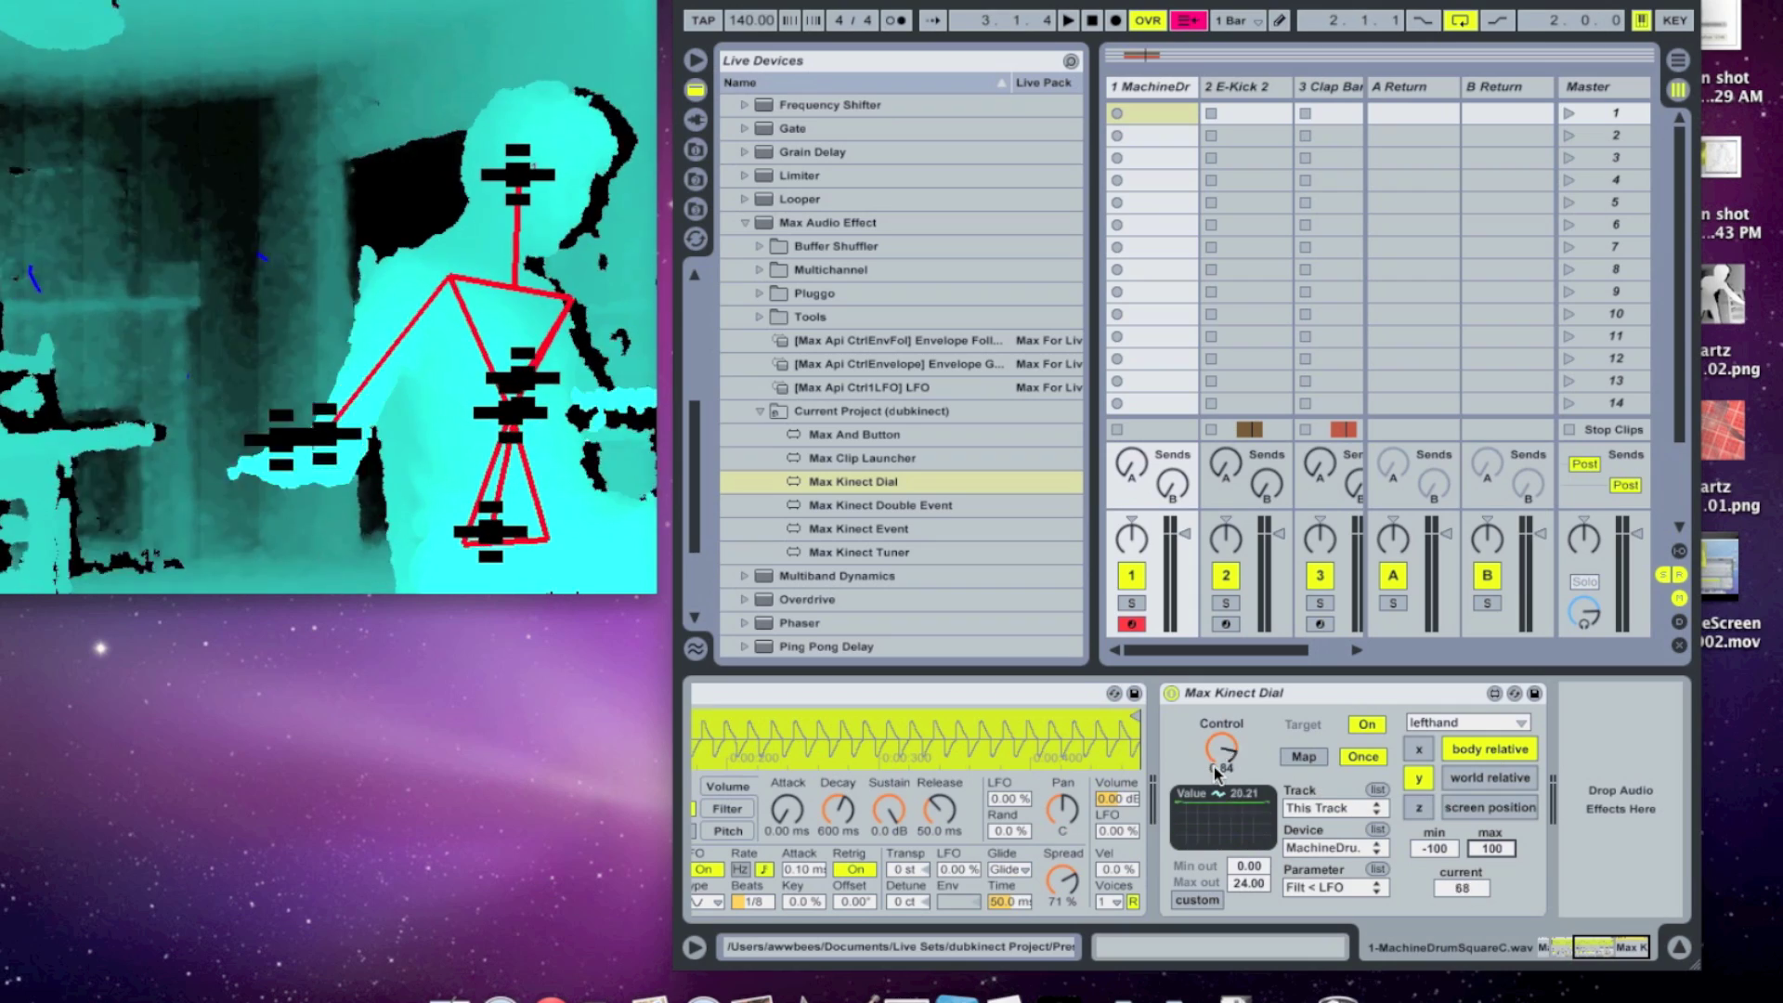
Test the new range by switching the Kinect note device on and off
{"action": "left_click", "coordinate": [1590, 948]}
{"action": "left_click", "coordinate": [762, 724]}
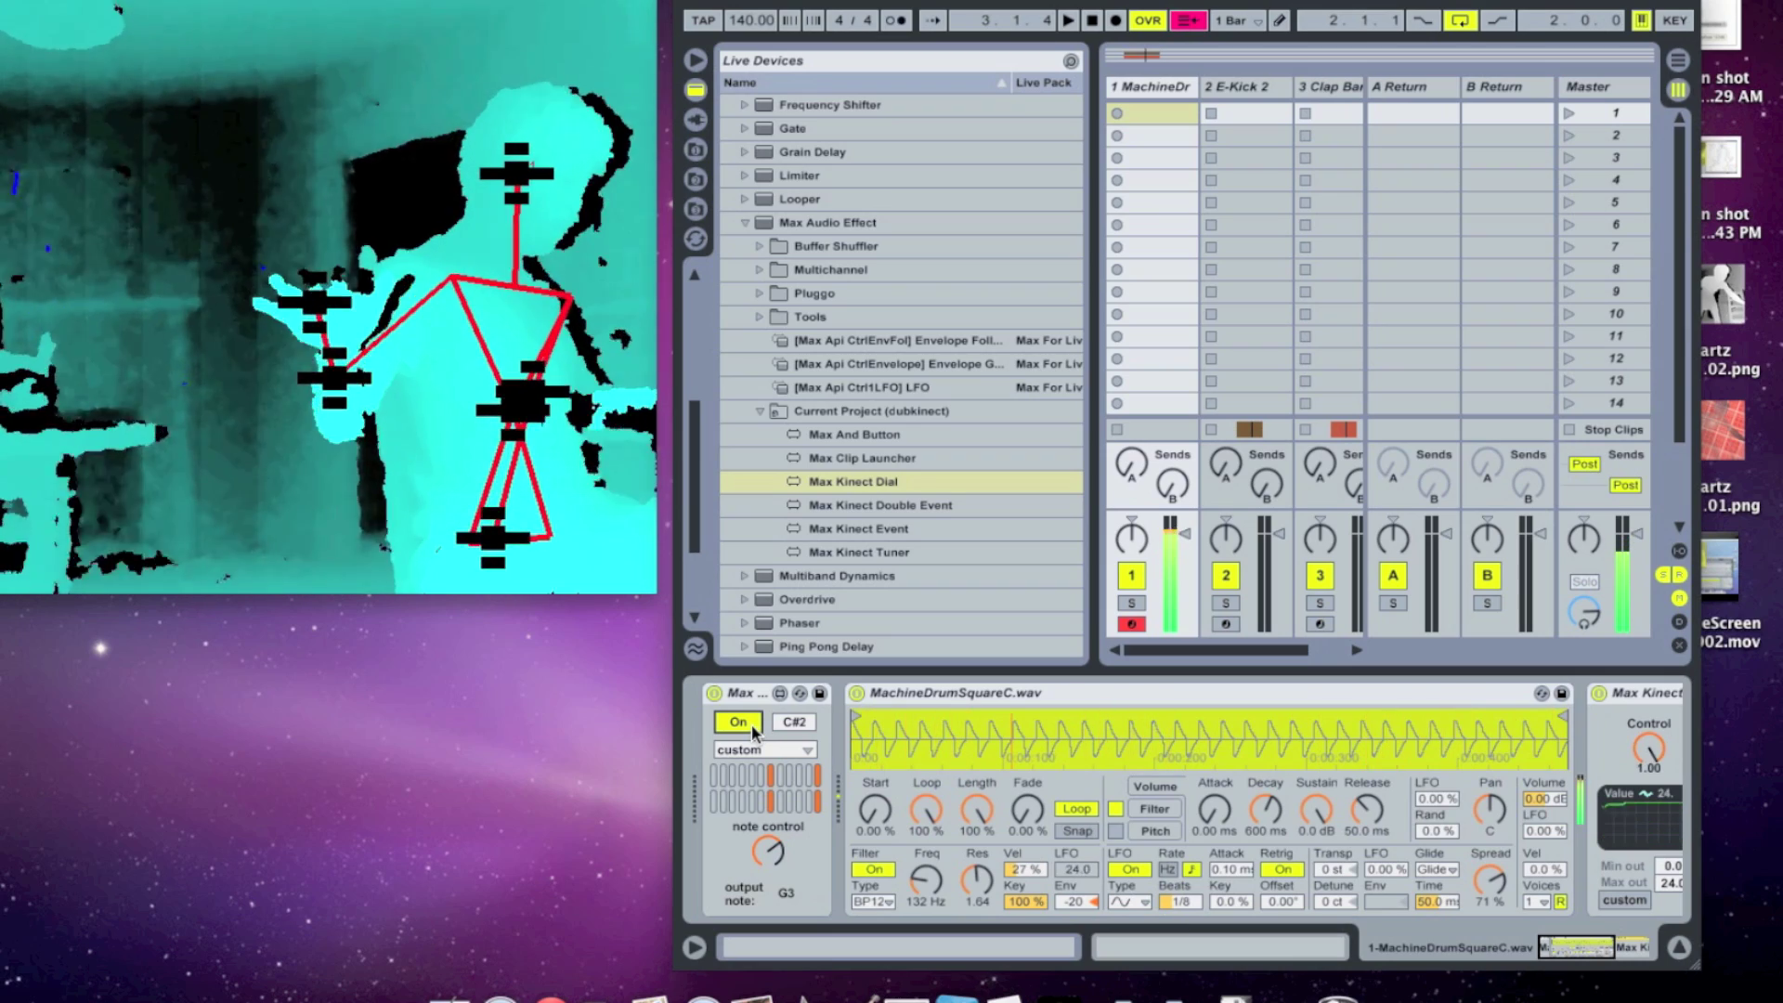
{"action": "left_click", "coordinate": [750, 723]}
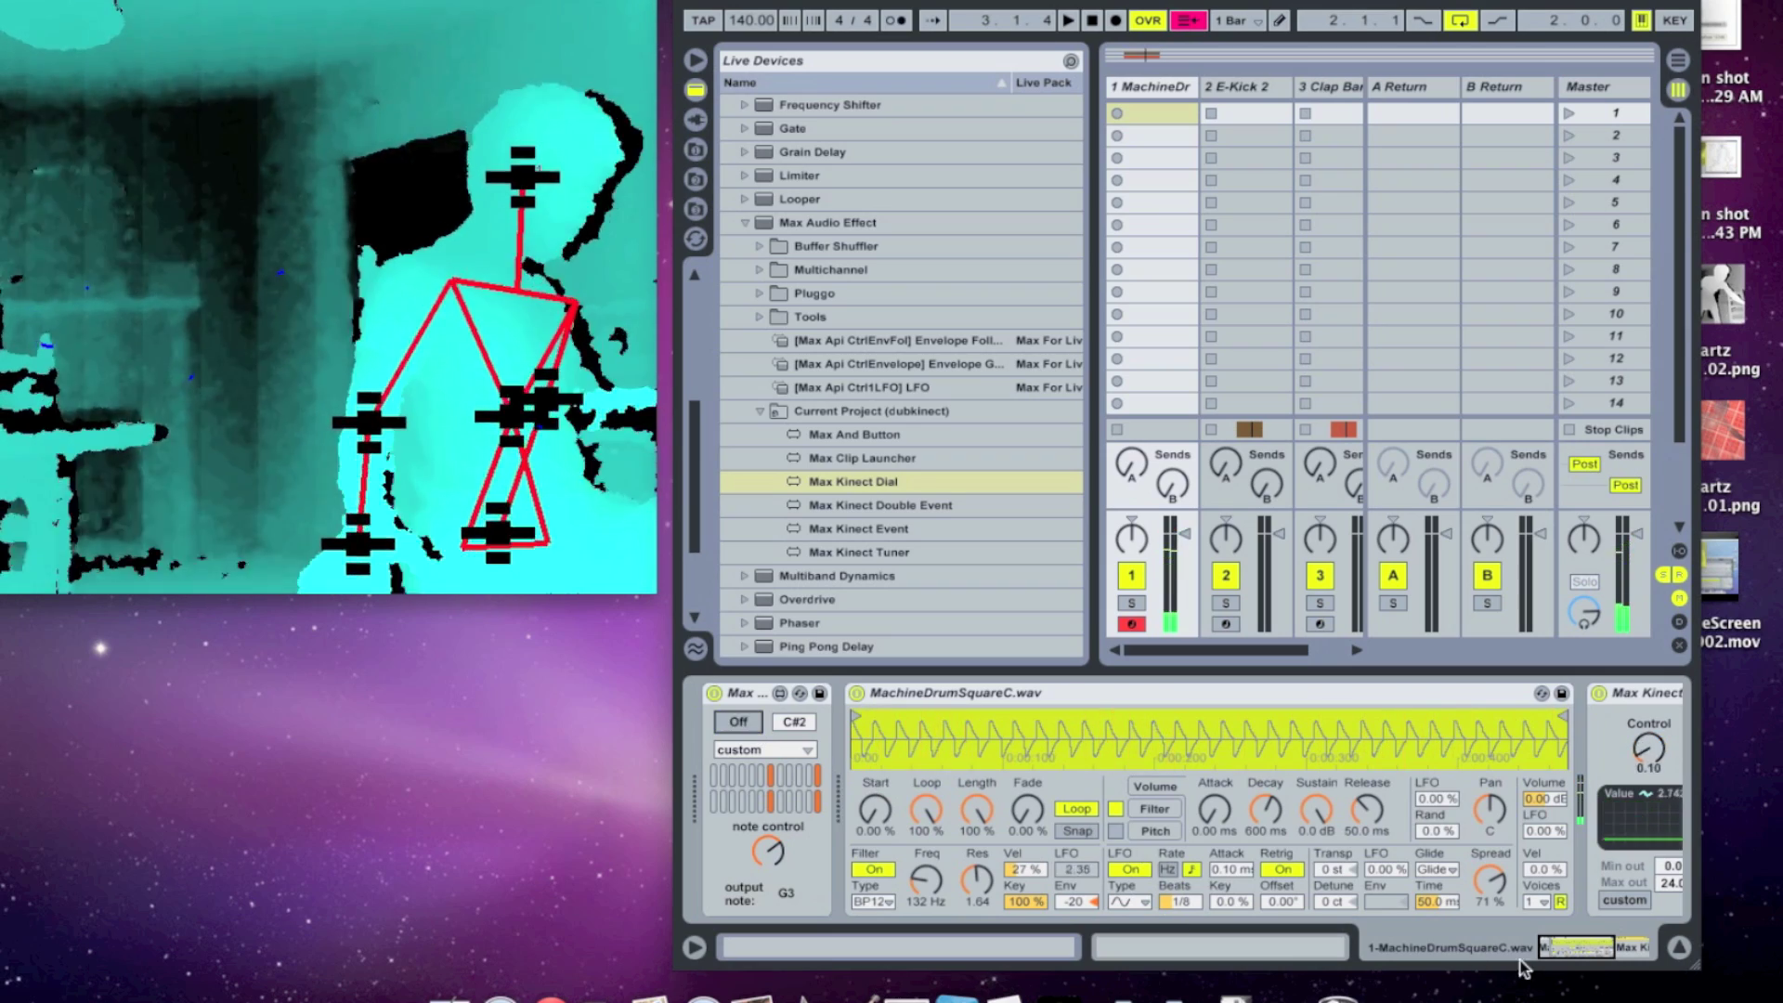
{"action": "left_click", "coordinate": [1625, 947]}
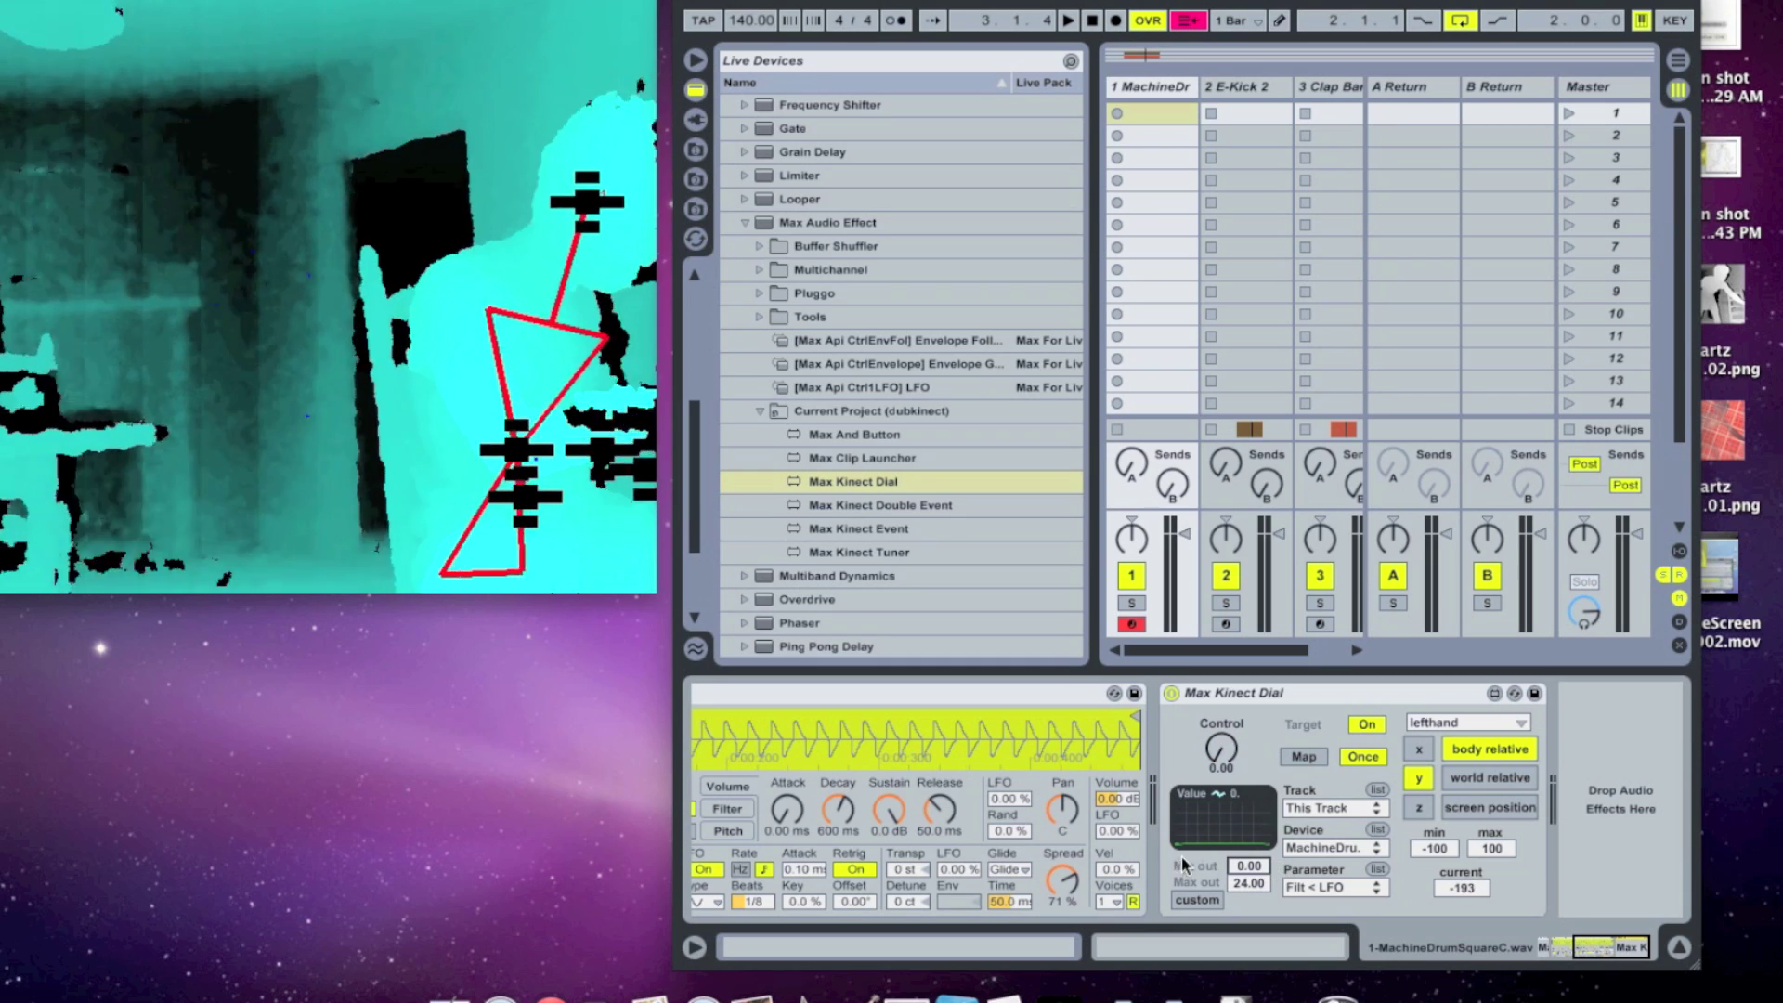
Set the dial's Min out to 10 and enable custom output scaling
{"action": "left_click", "coordinate": [1249, 866]}
{"action": "type", "text": "10"}
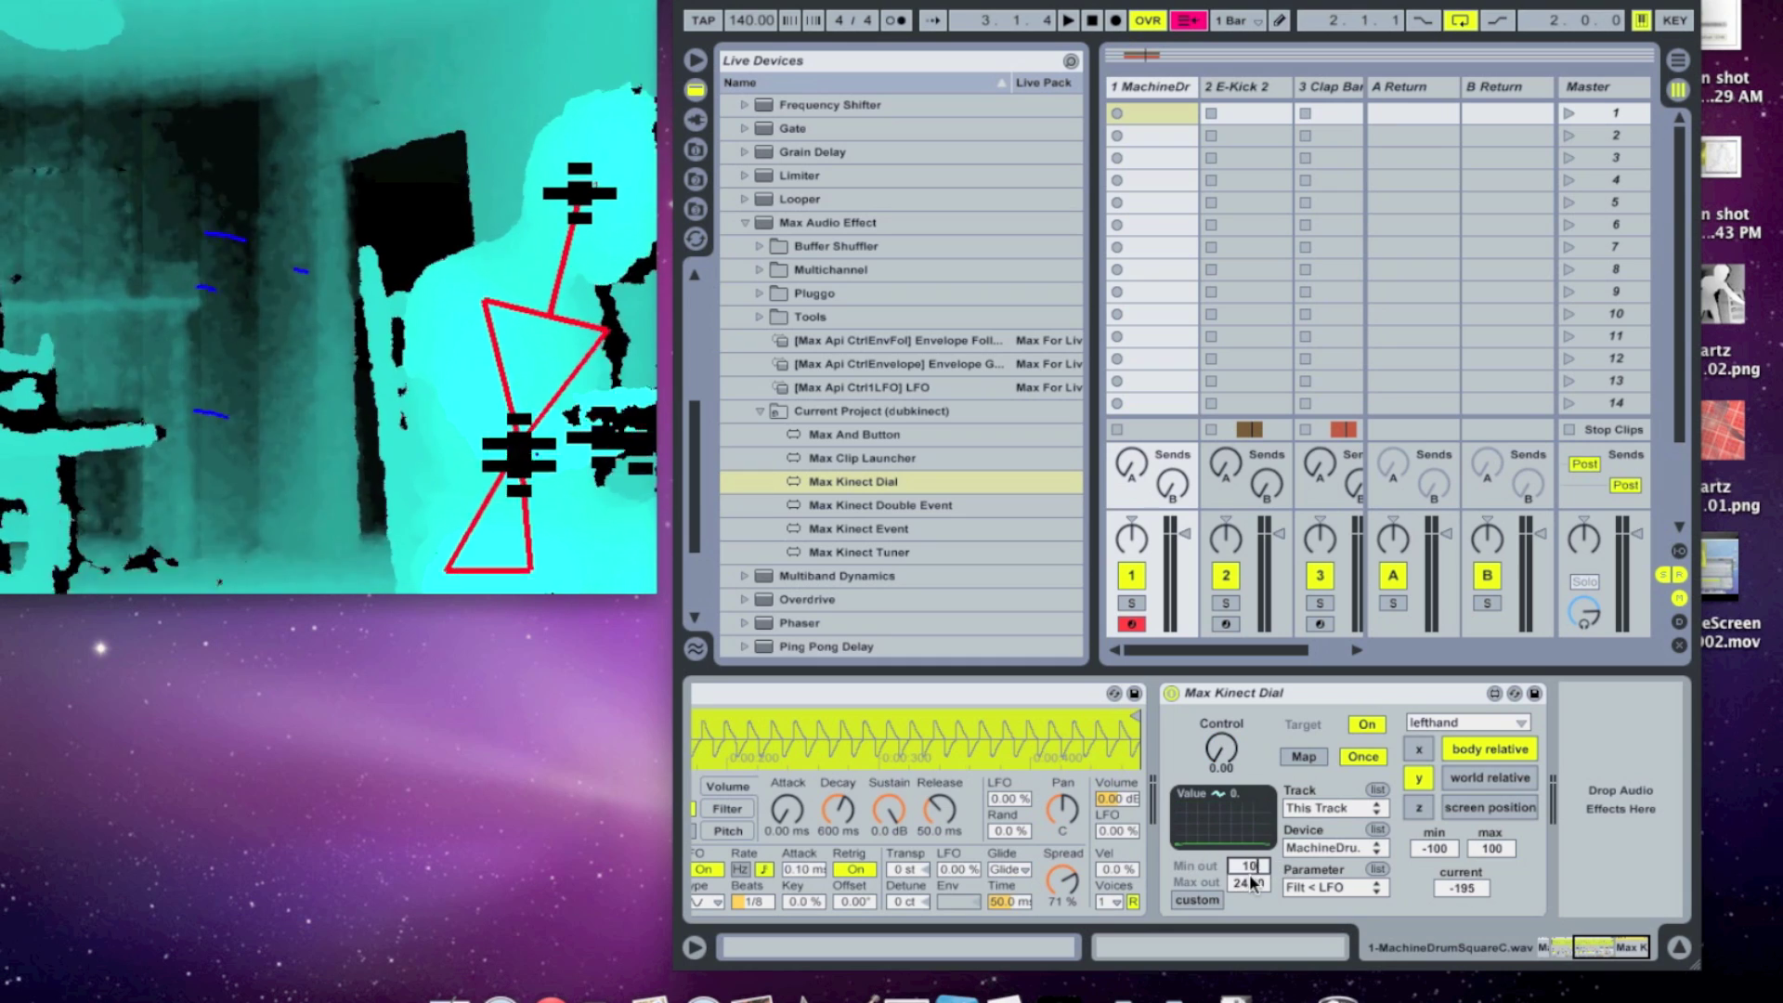
{"action": "key", "text": "Return"}
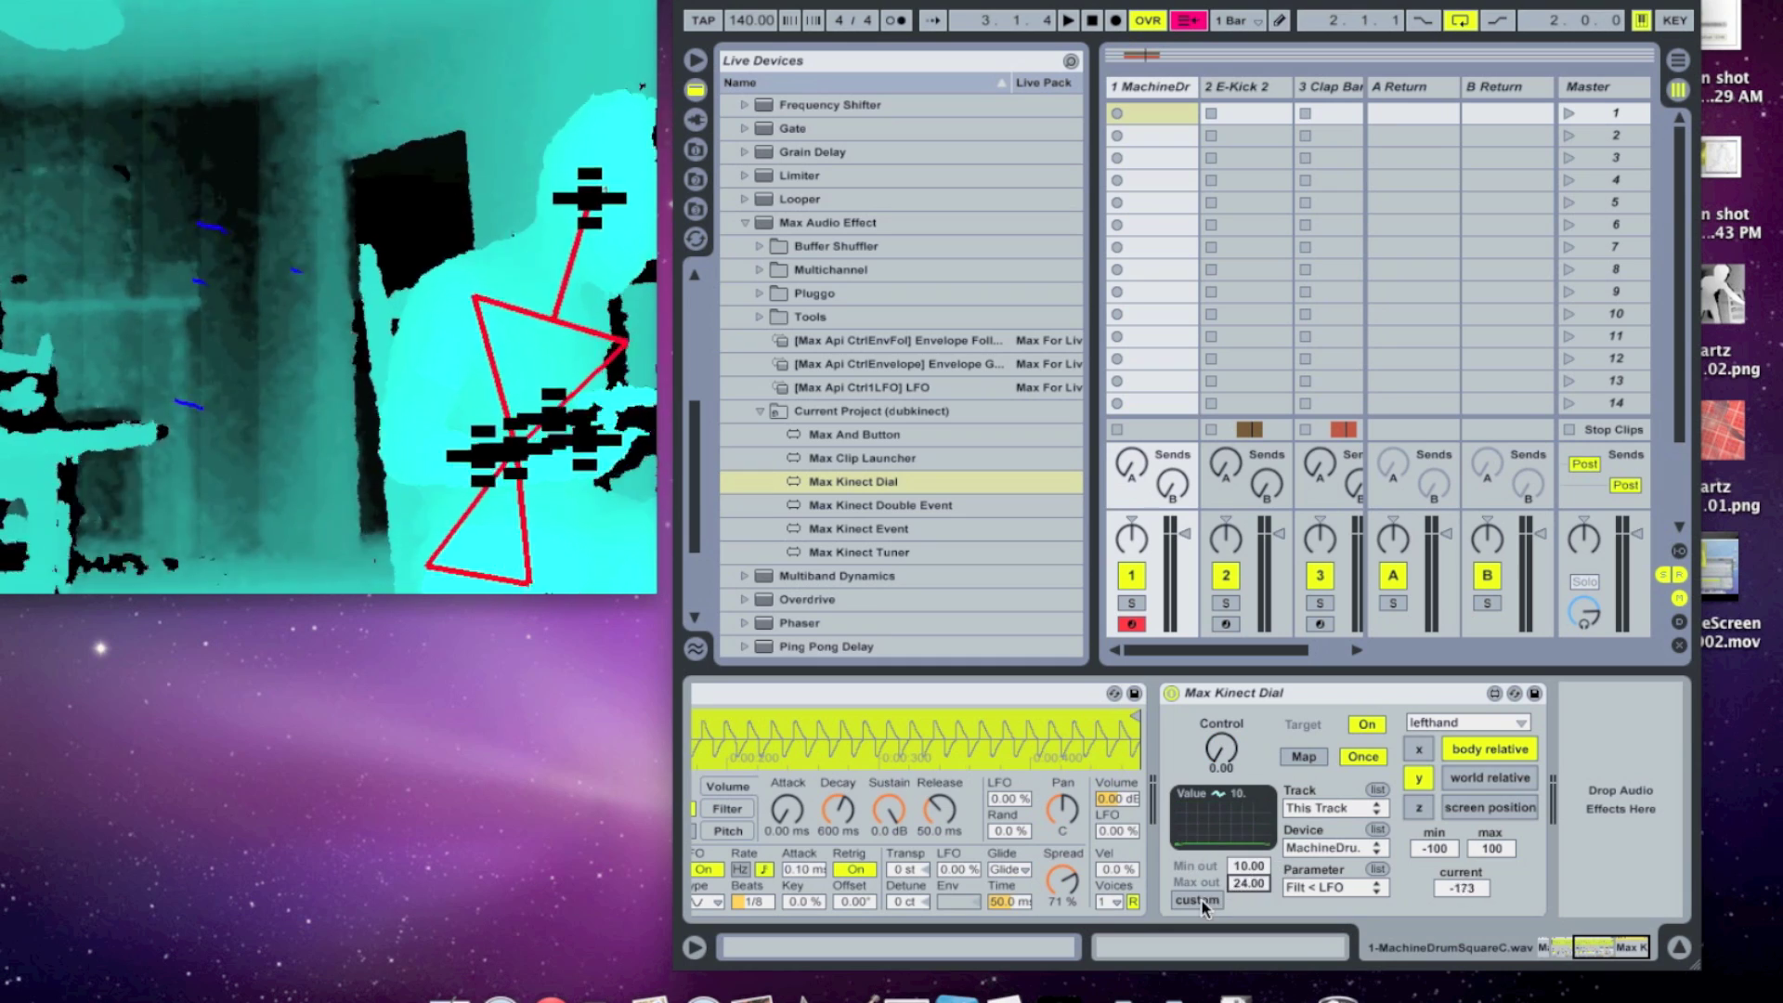
{"action": "left_click", "coordinate": [1200, 901]}
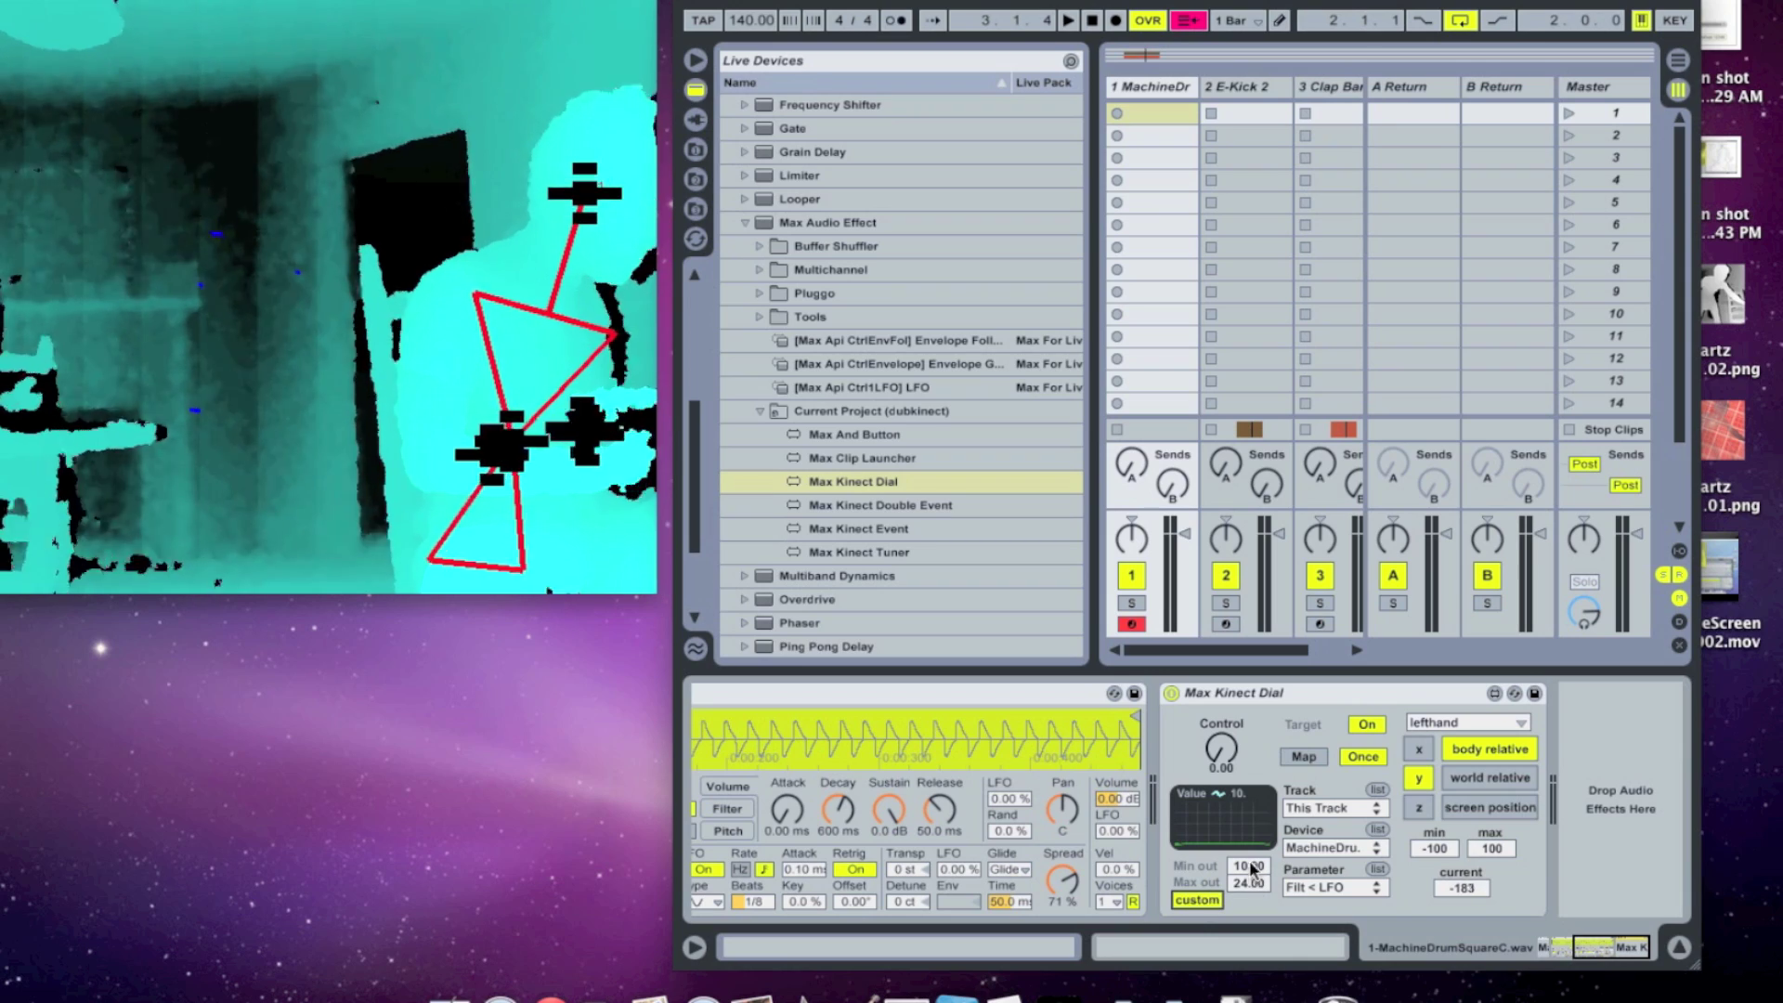
Test the 10–24 output by switching the Kinect note device on and off
{"action": "left_click_drag", "start_coordinate": [1615, 961], "coordinate": [1580, 962]}
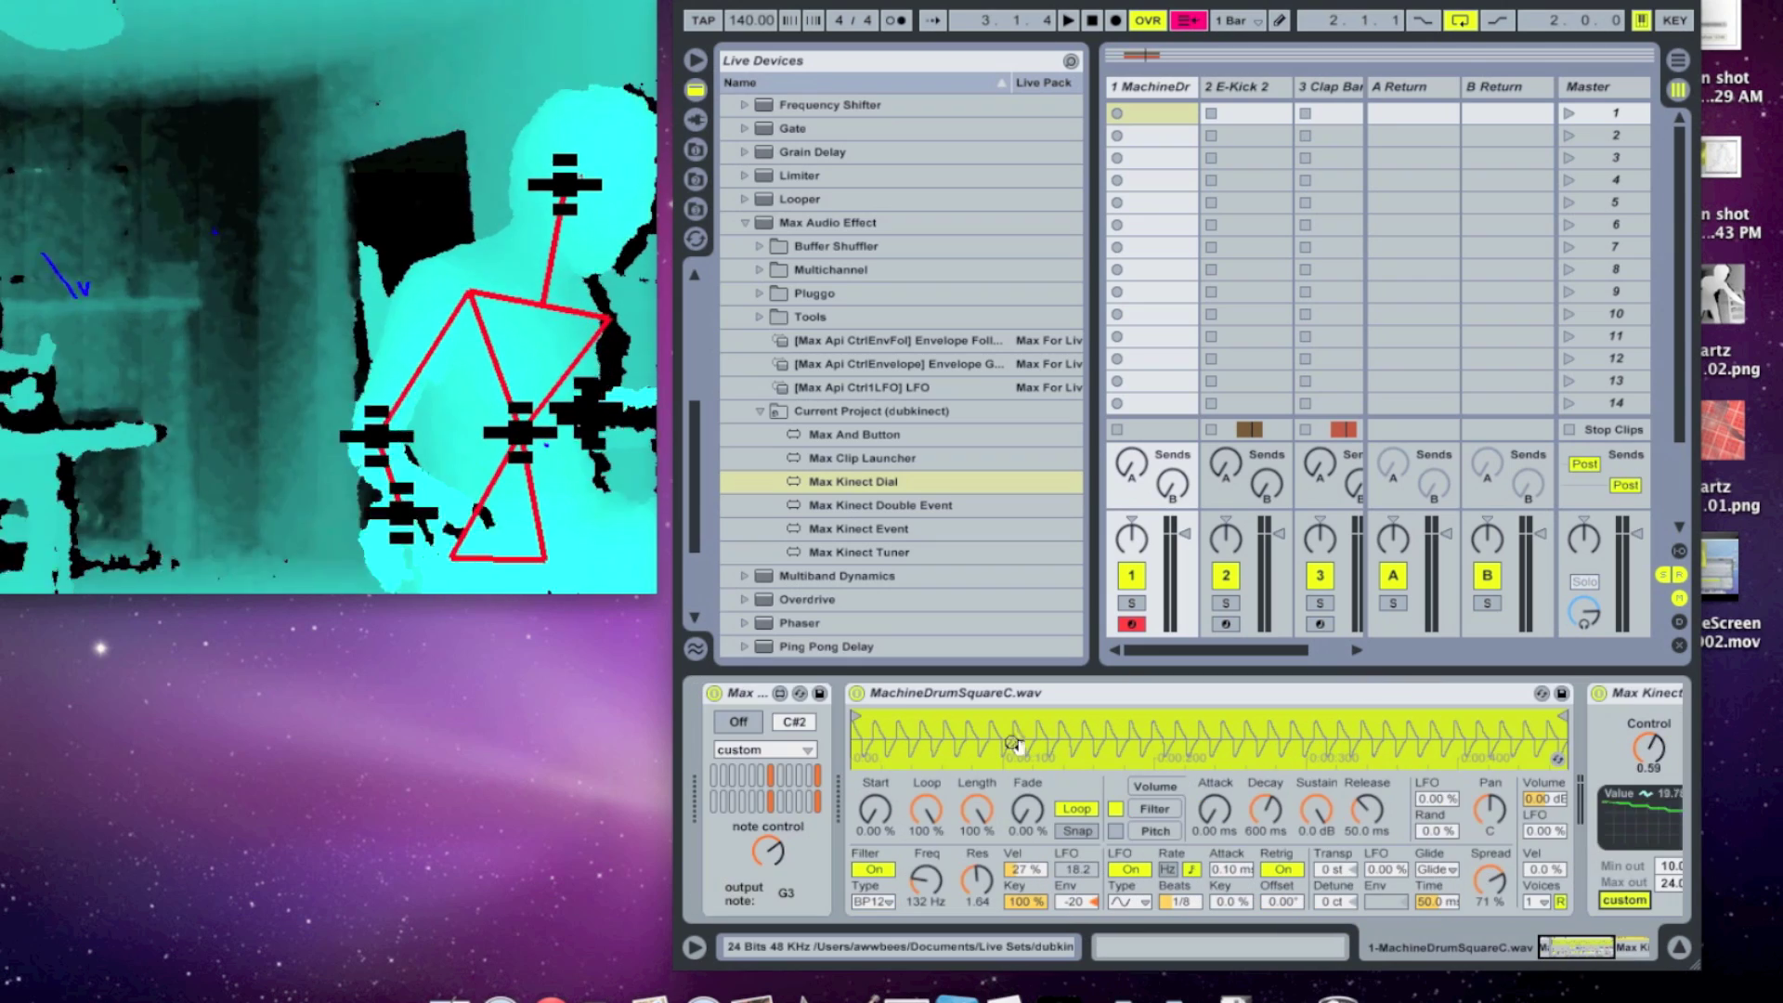
{"action": "left_click", "coordinate": [743, 721]}
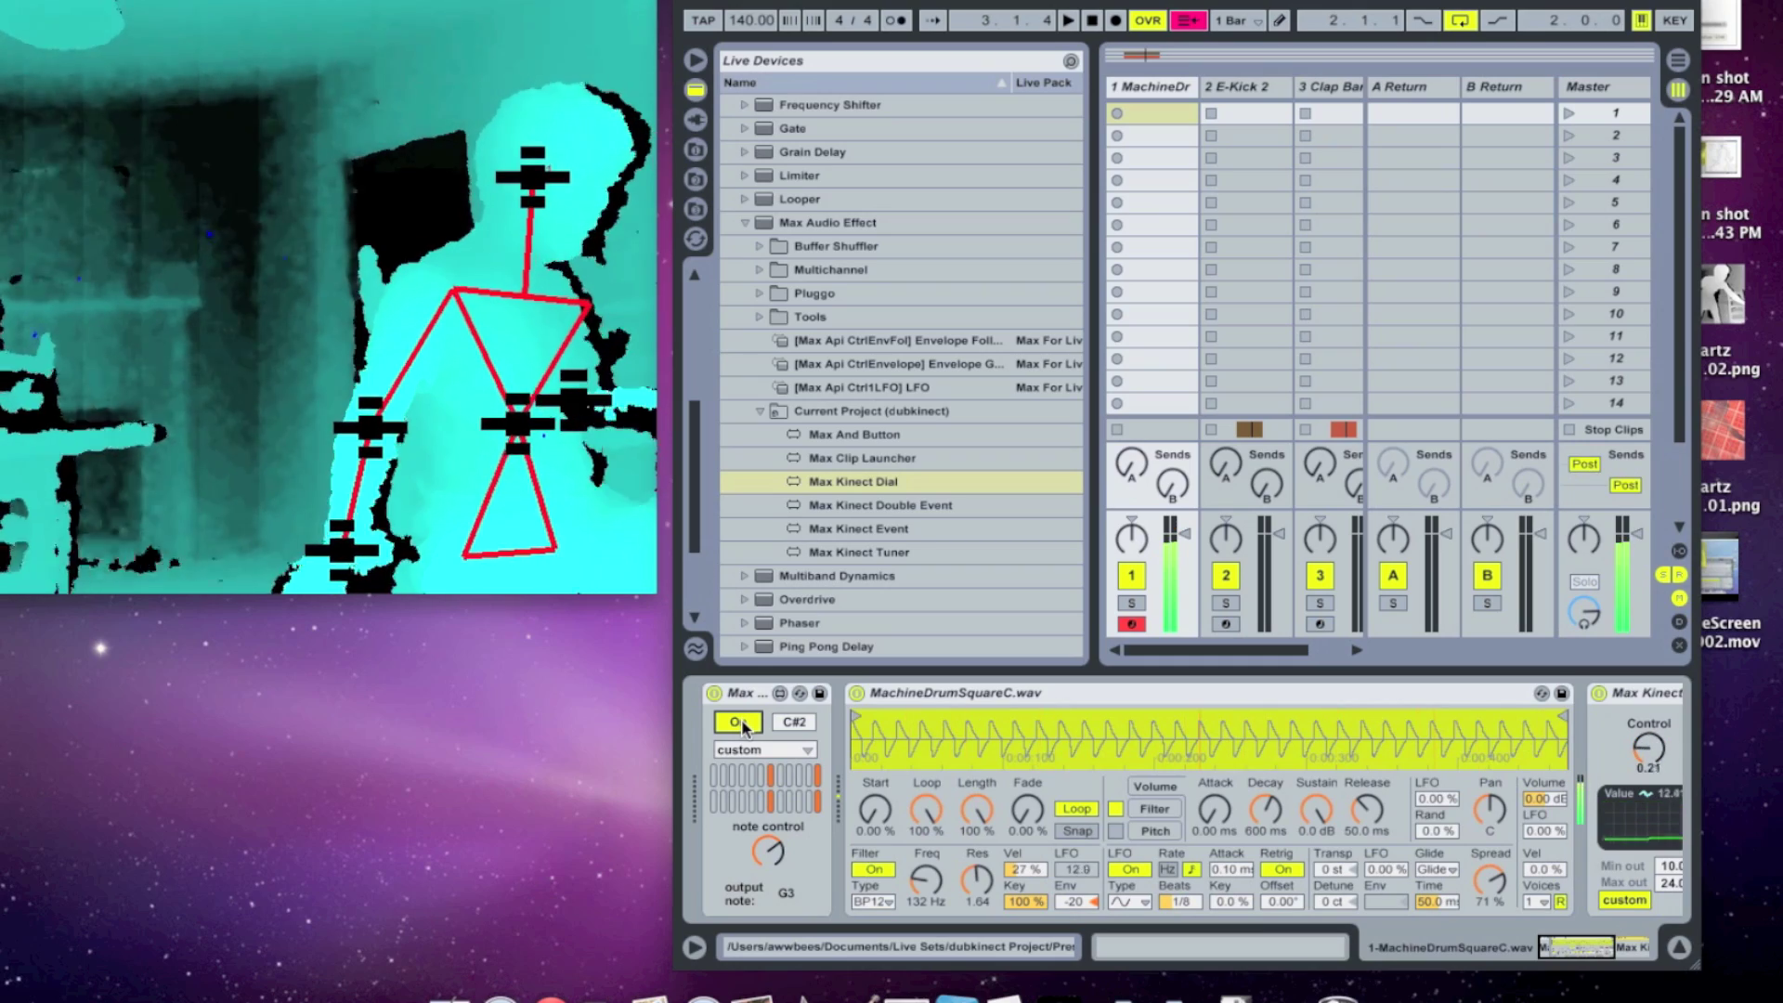
{"action": "left_click", "coordinate": [742, 718]}
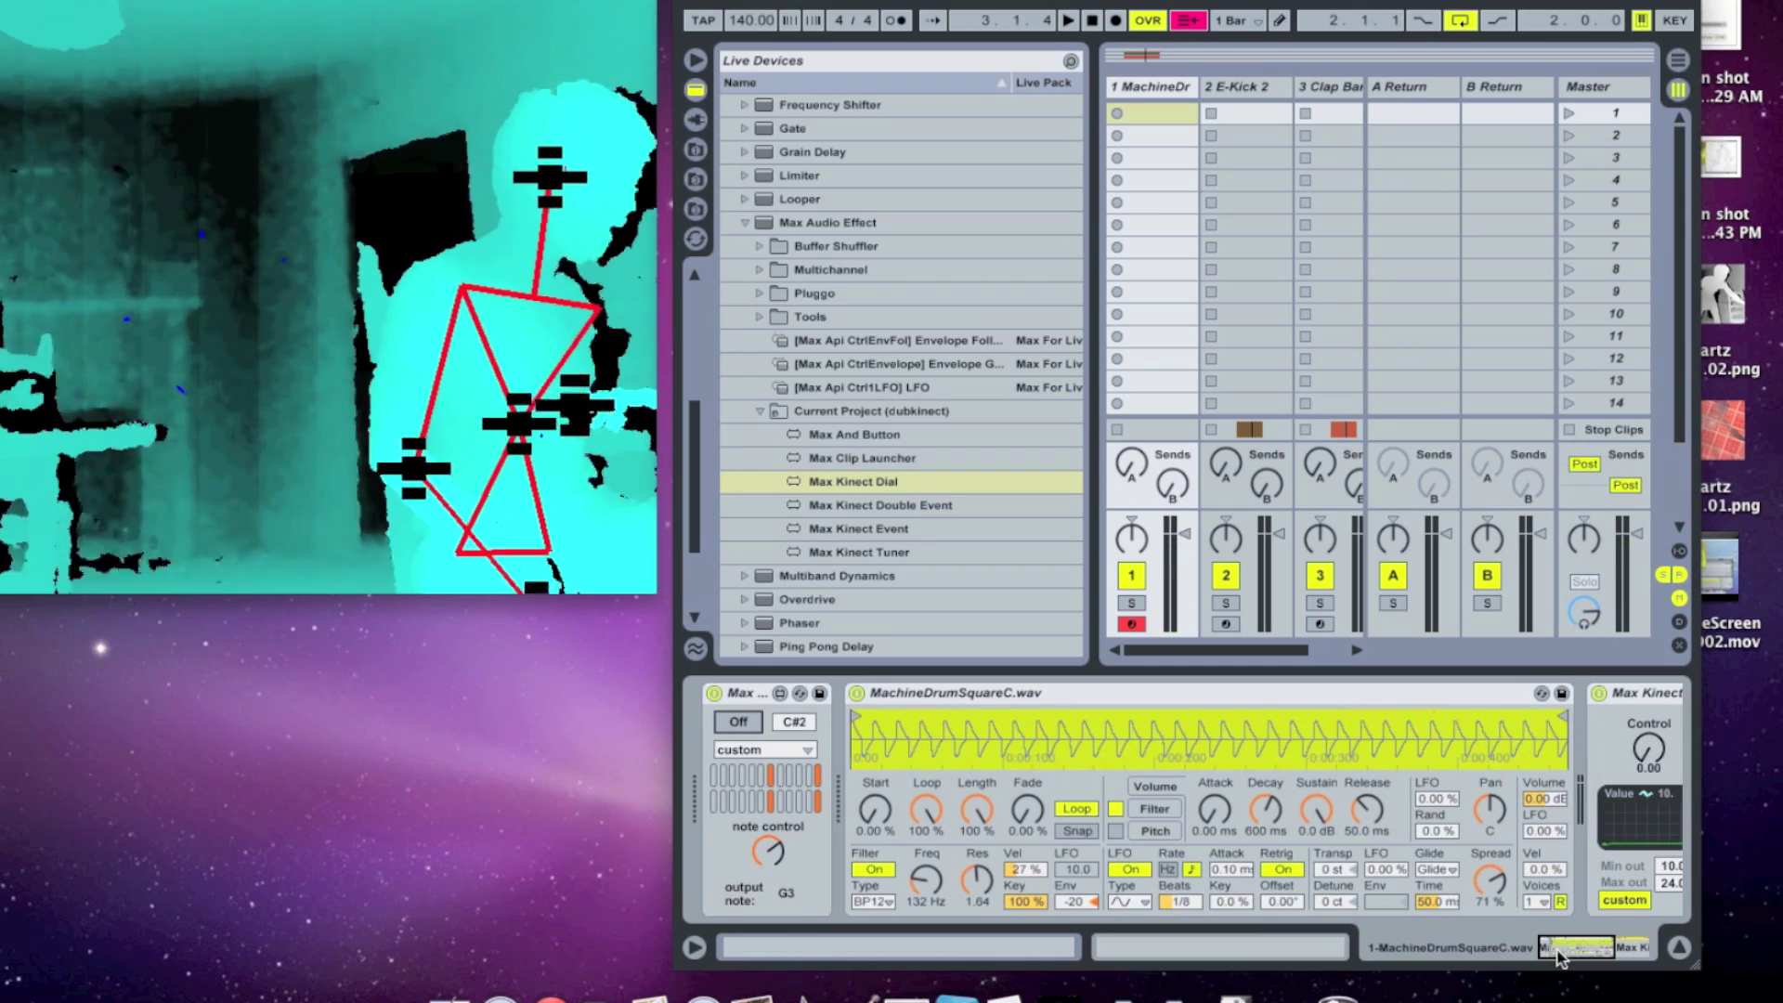
{"action": "left_click_drag", "start_coordinate": [1579, 957], "coordinate": [1614, 952]}
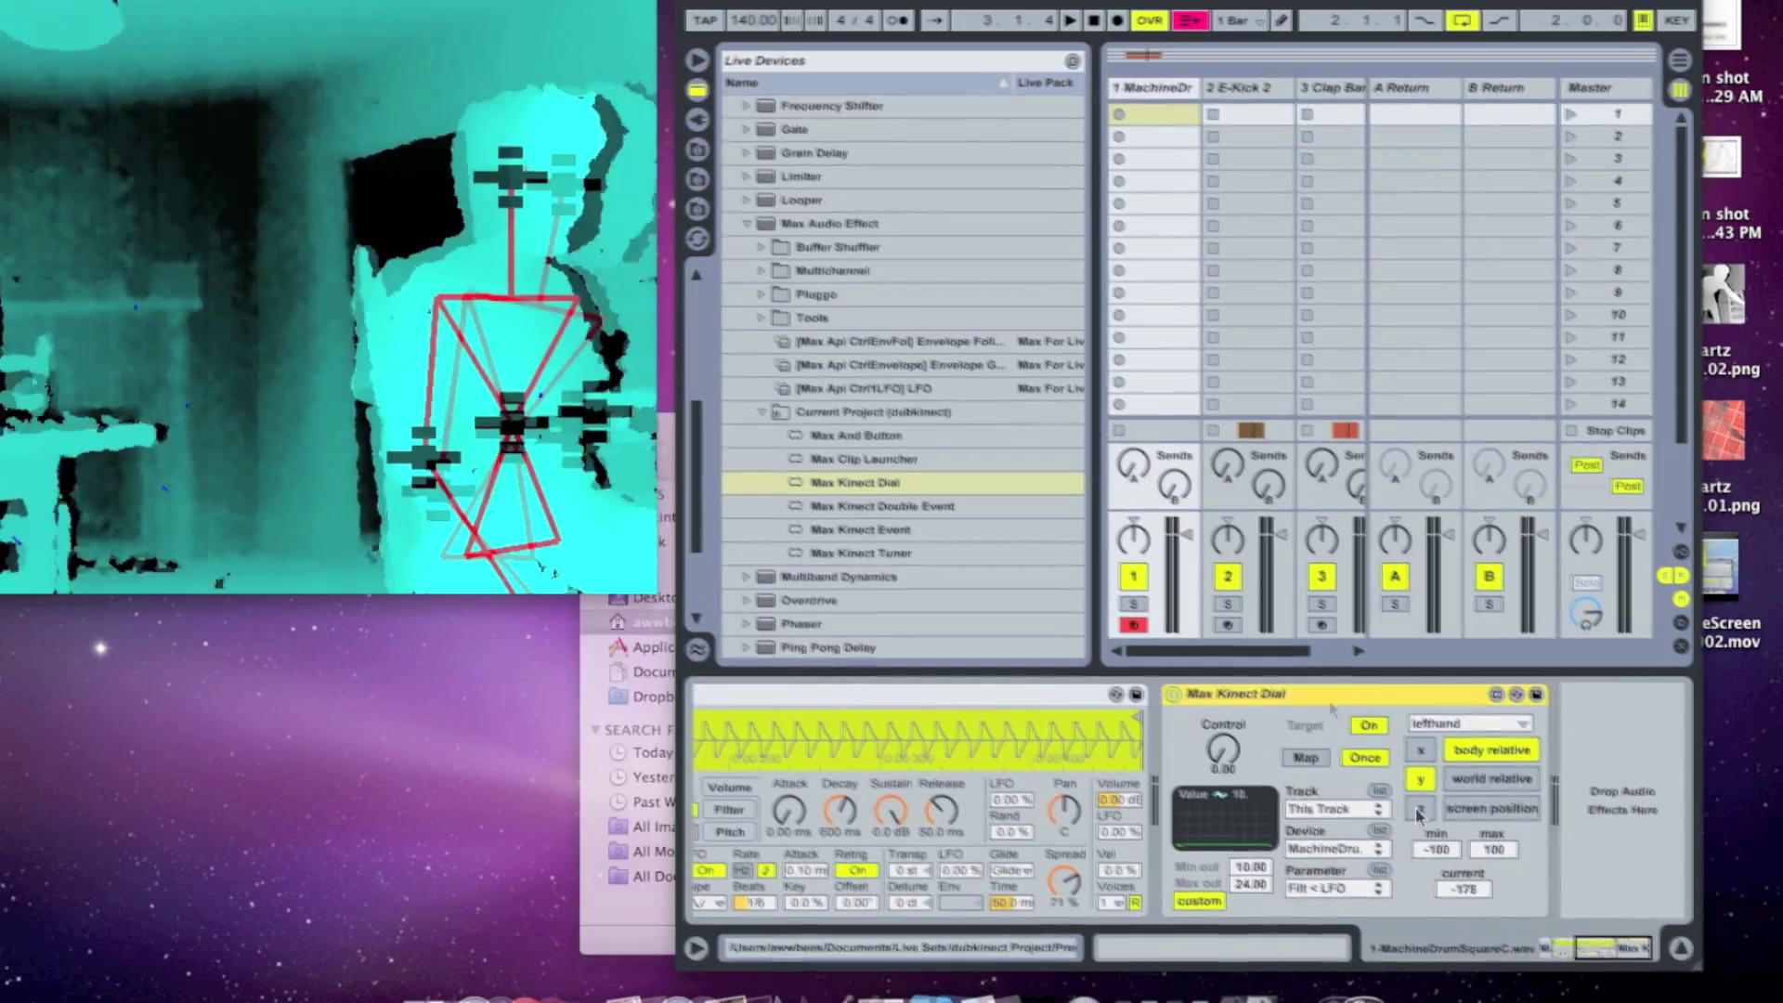
Re-enter the Kinect Dial's input range as -100 to 100
{"action": "left_click", "coordinate": [1419, 810]}
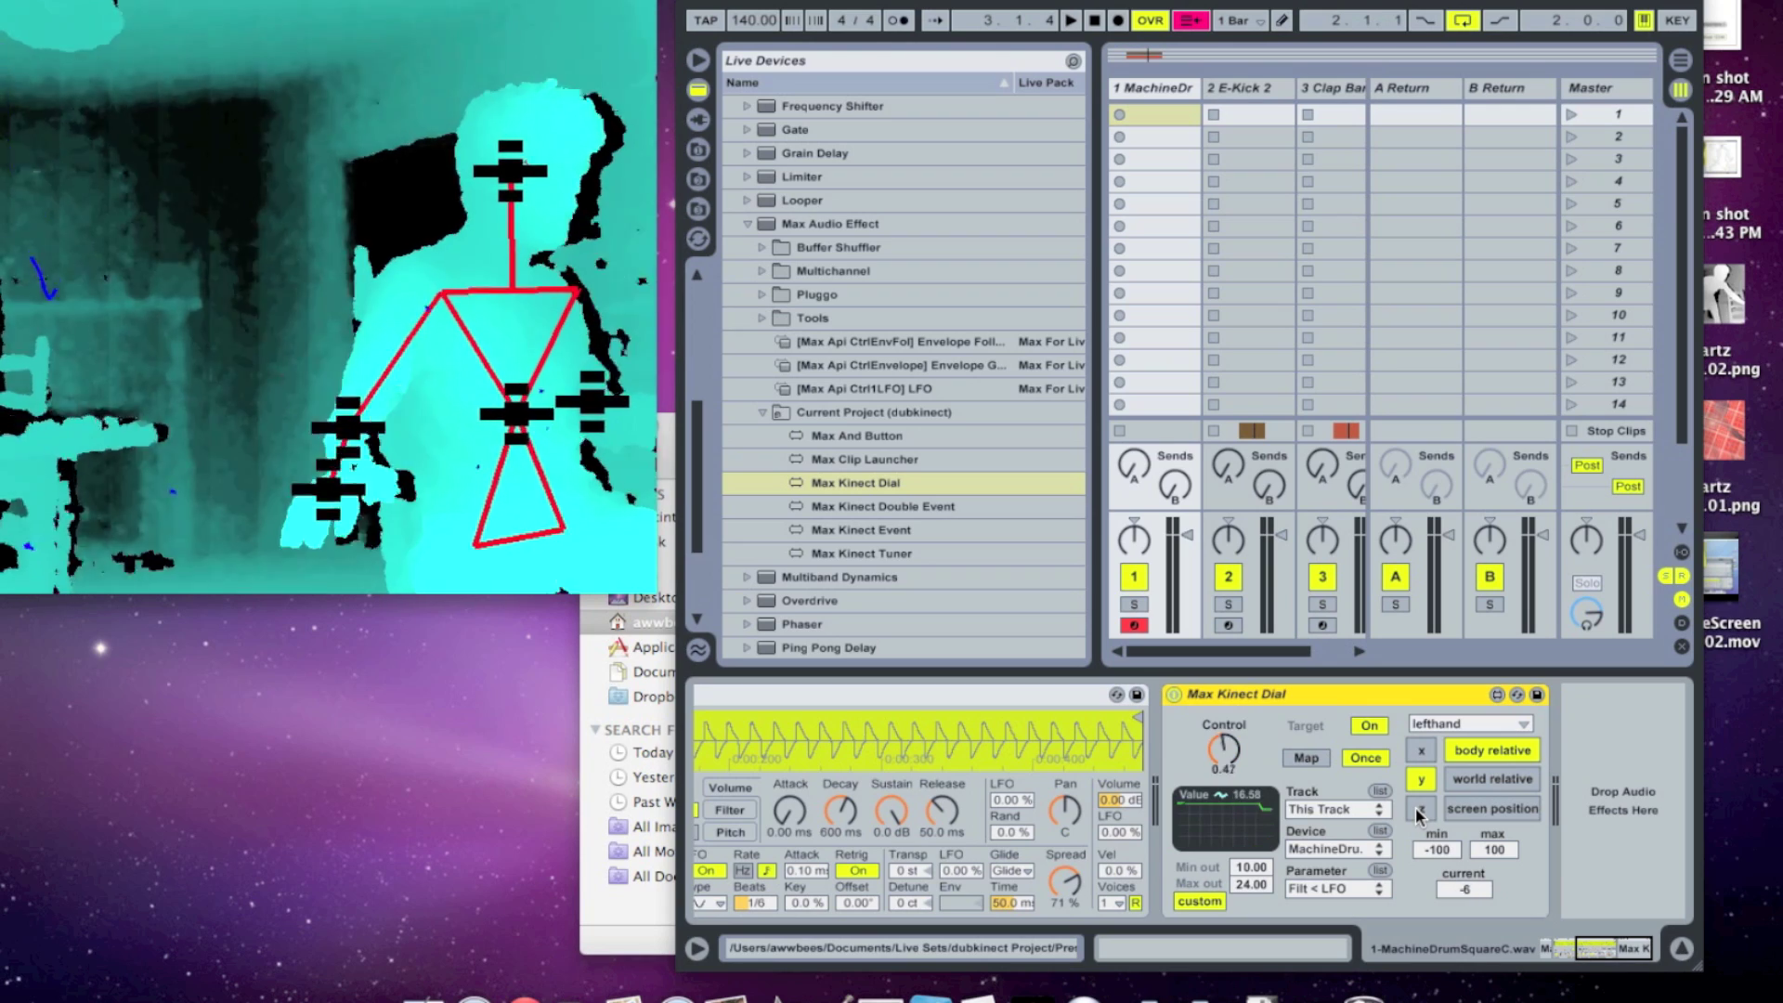
{"action": "left_click", "coordinate": [1438, 850]}
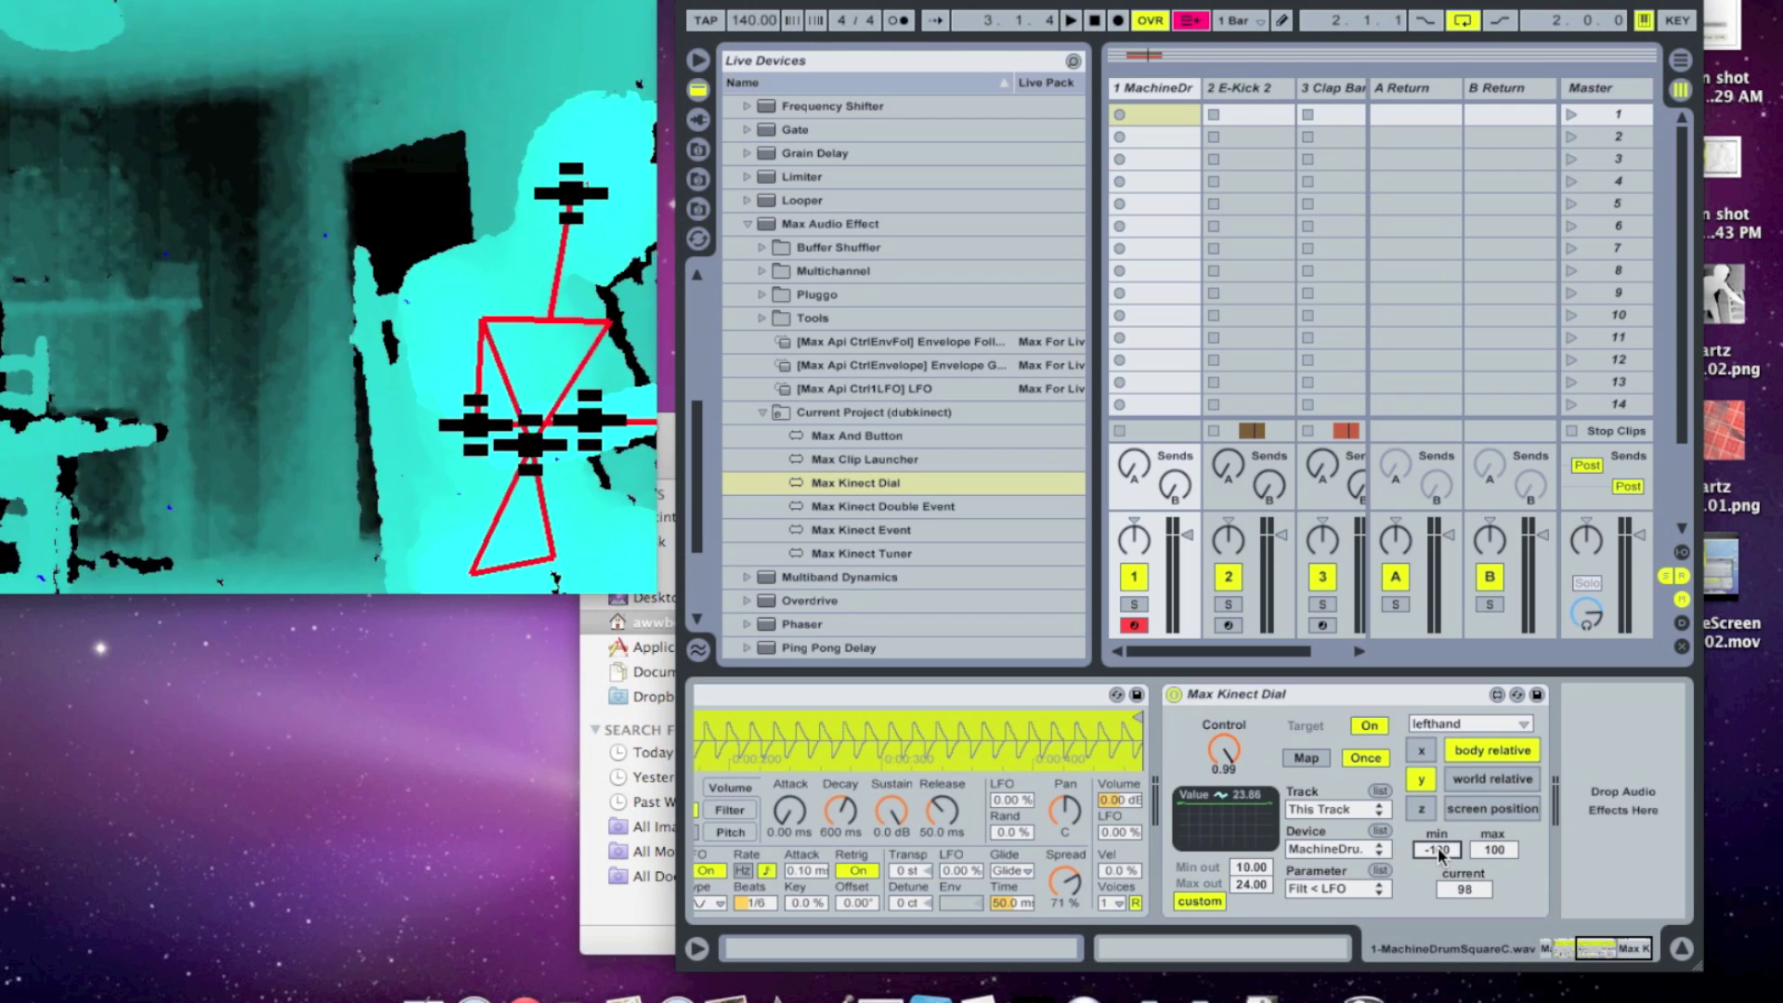
{"action": "type", "text": "100"}
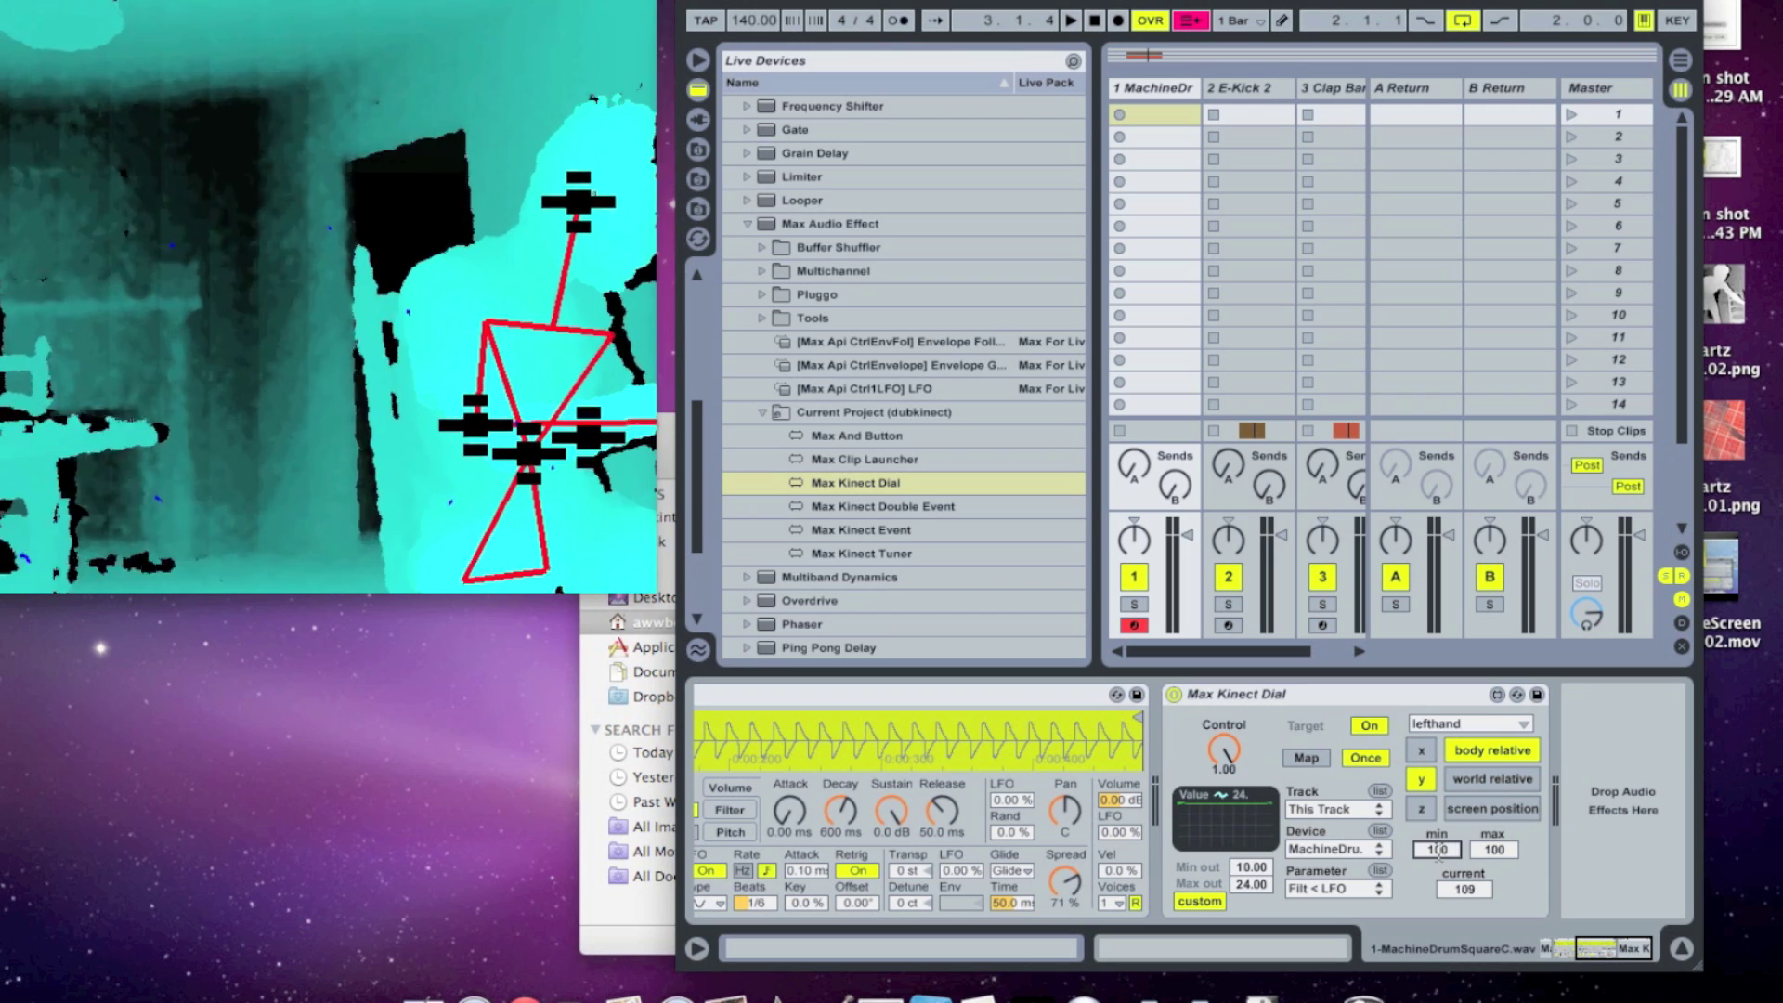
{"action": "left_click", "coordinate": [1485, 849]}
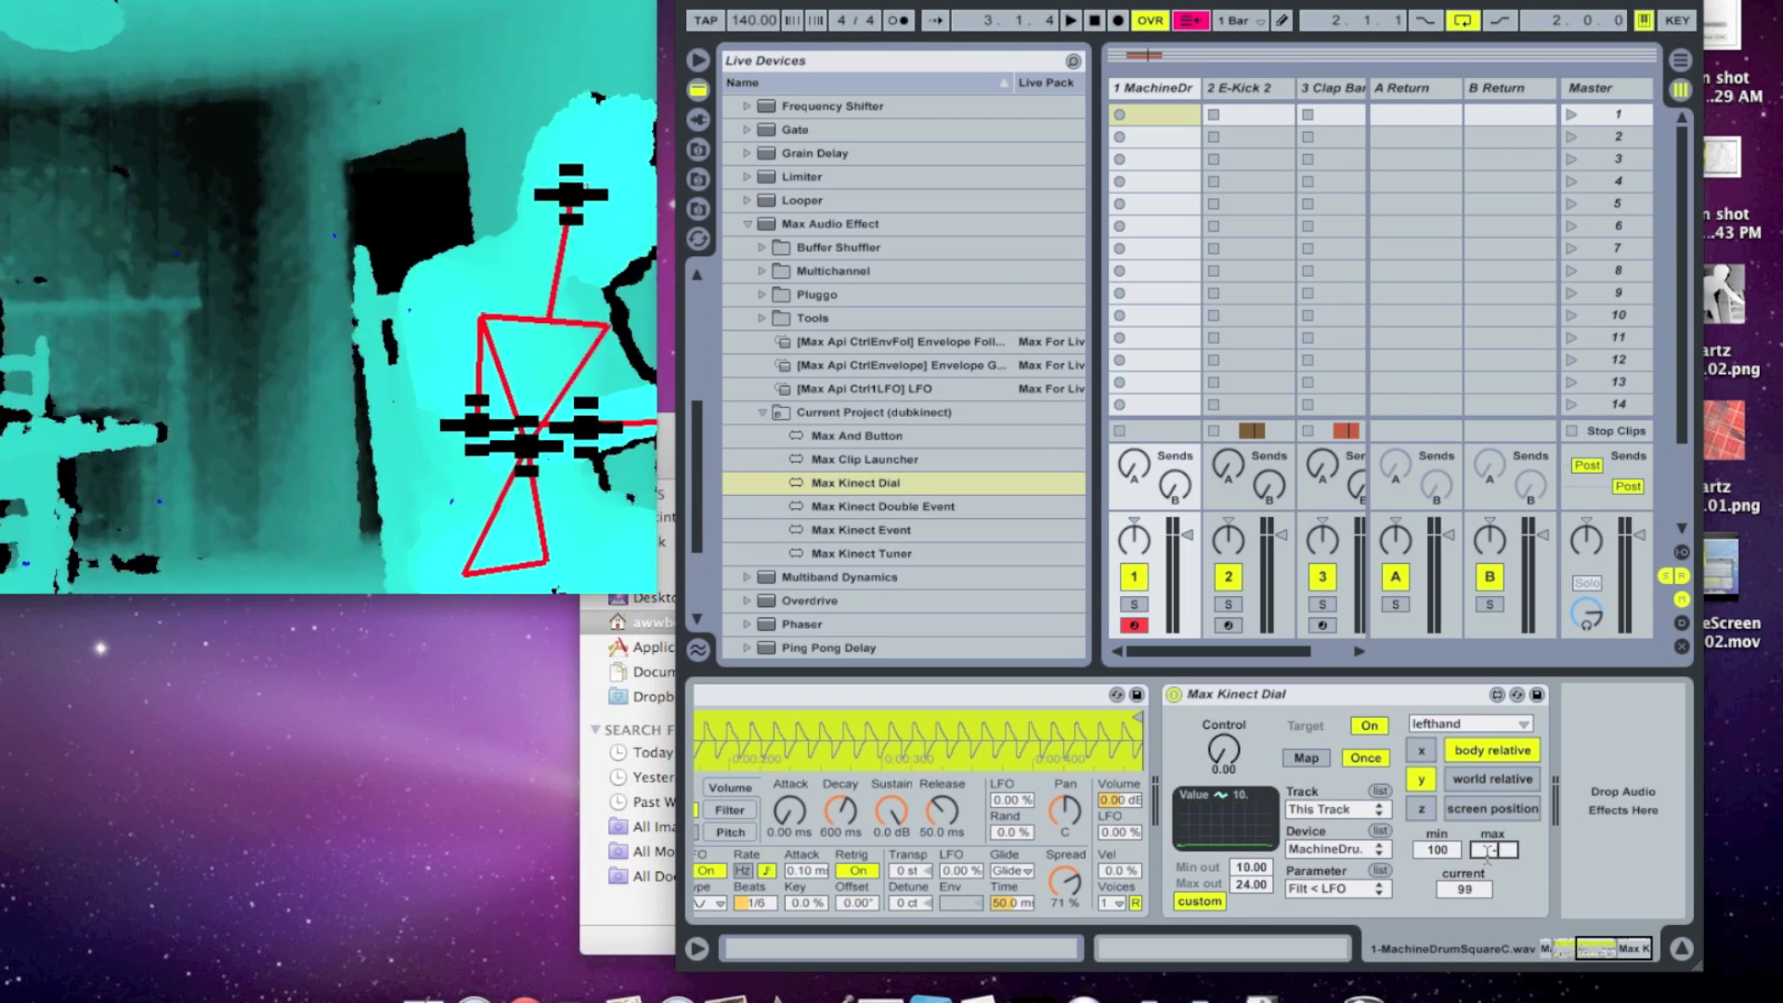
{"action": "key", "text": "Return"}
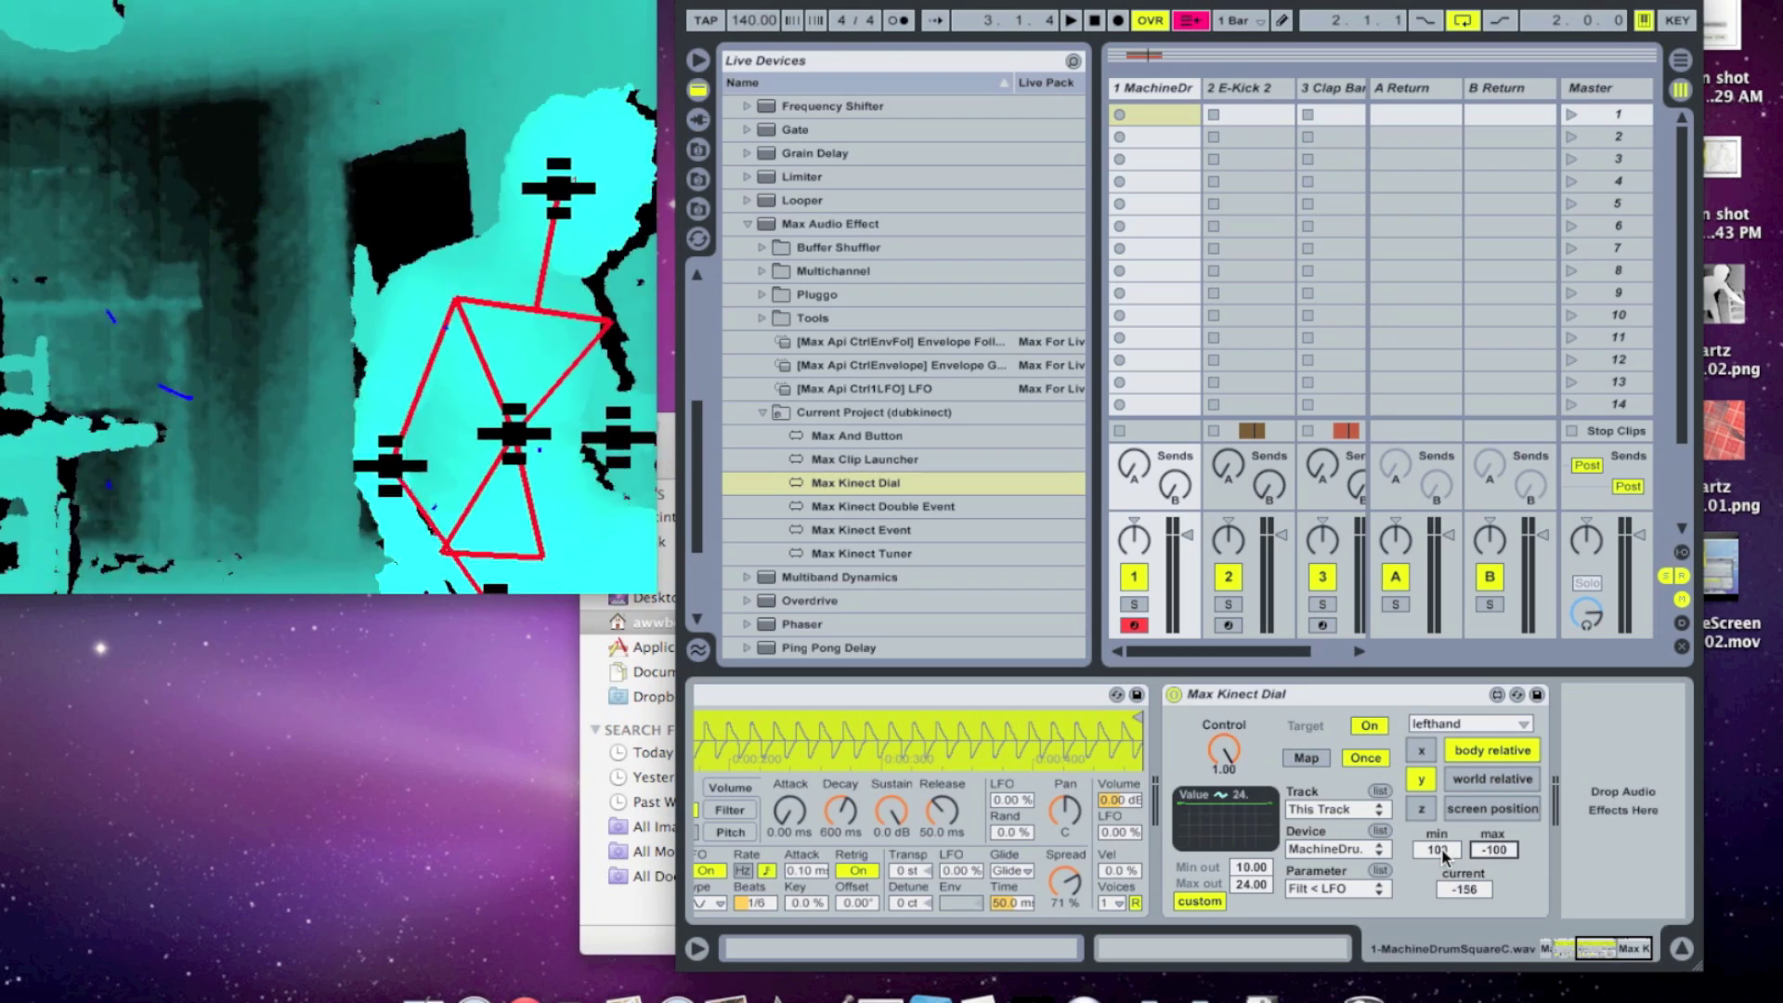
Switch the note-control device on
{"action": "left_click_drag", "start_coordinate": [1597, 948], "coordinate": [1500, 957]}
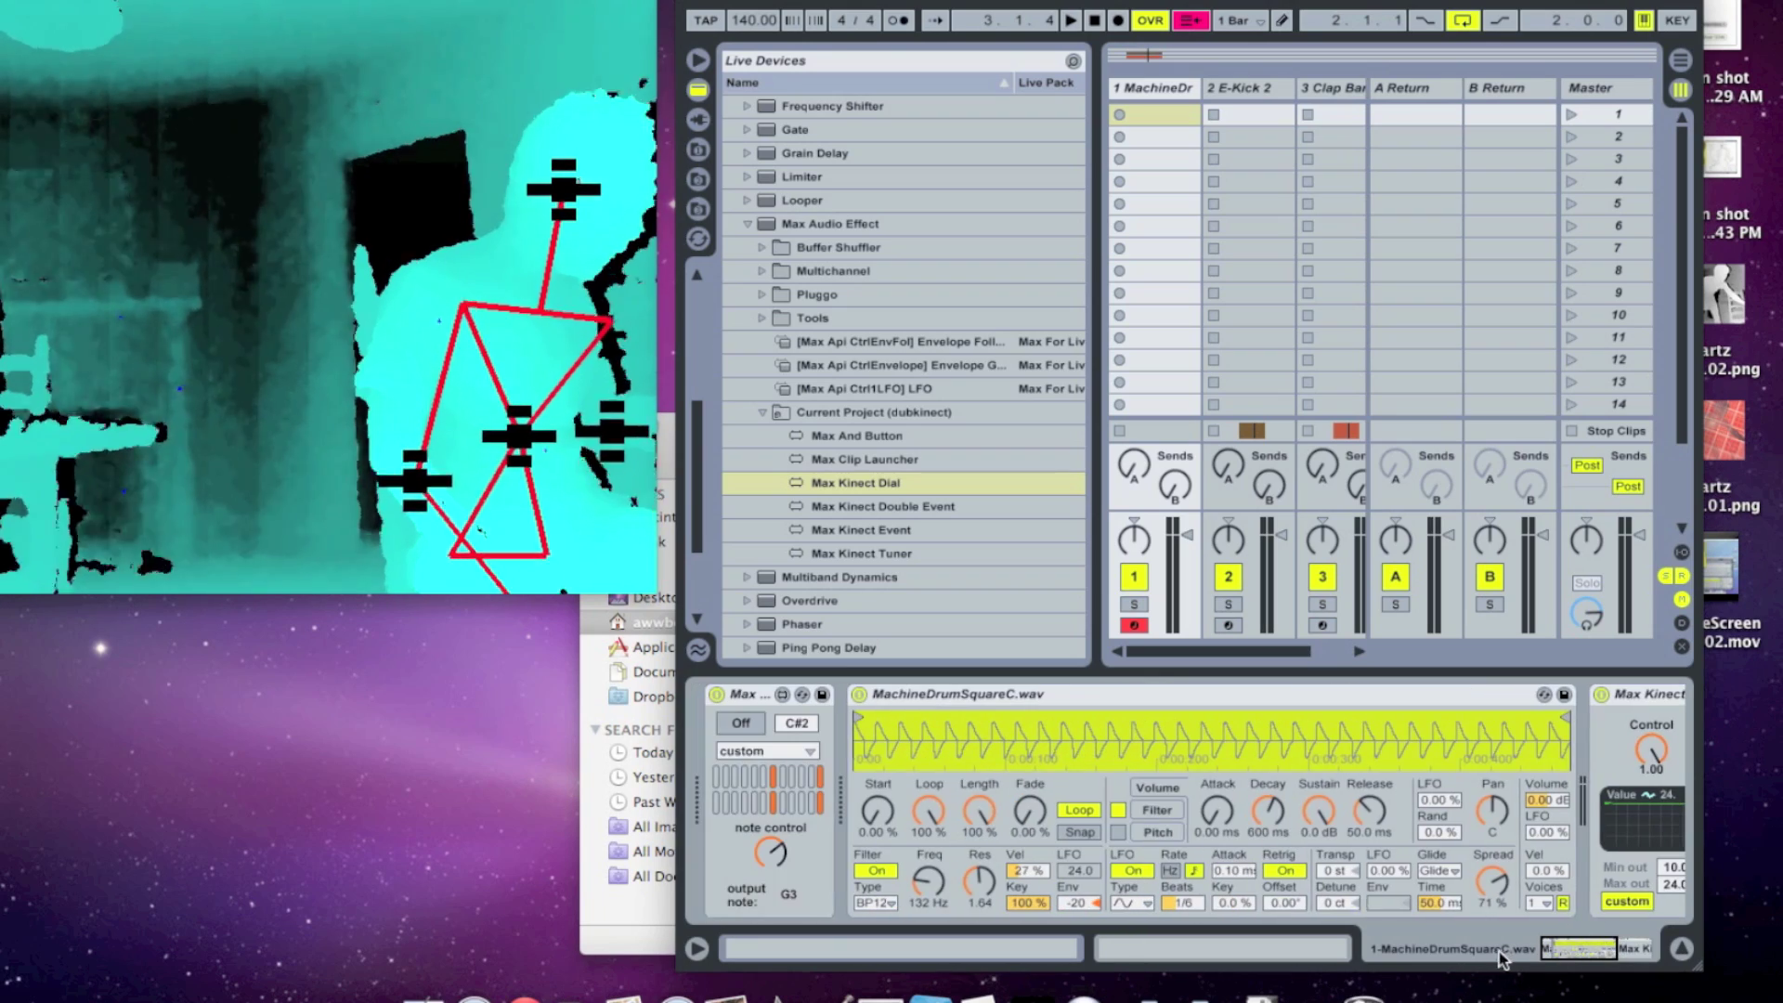
{"action": "left_click", "coordinate": [741, 722]}
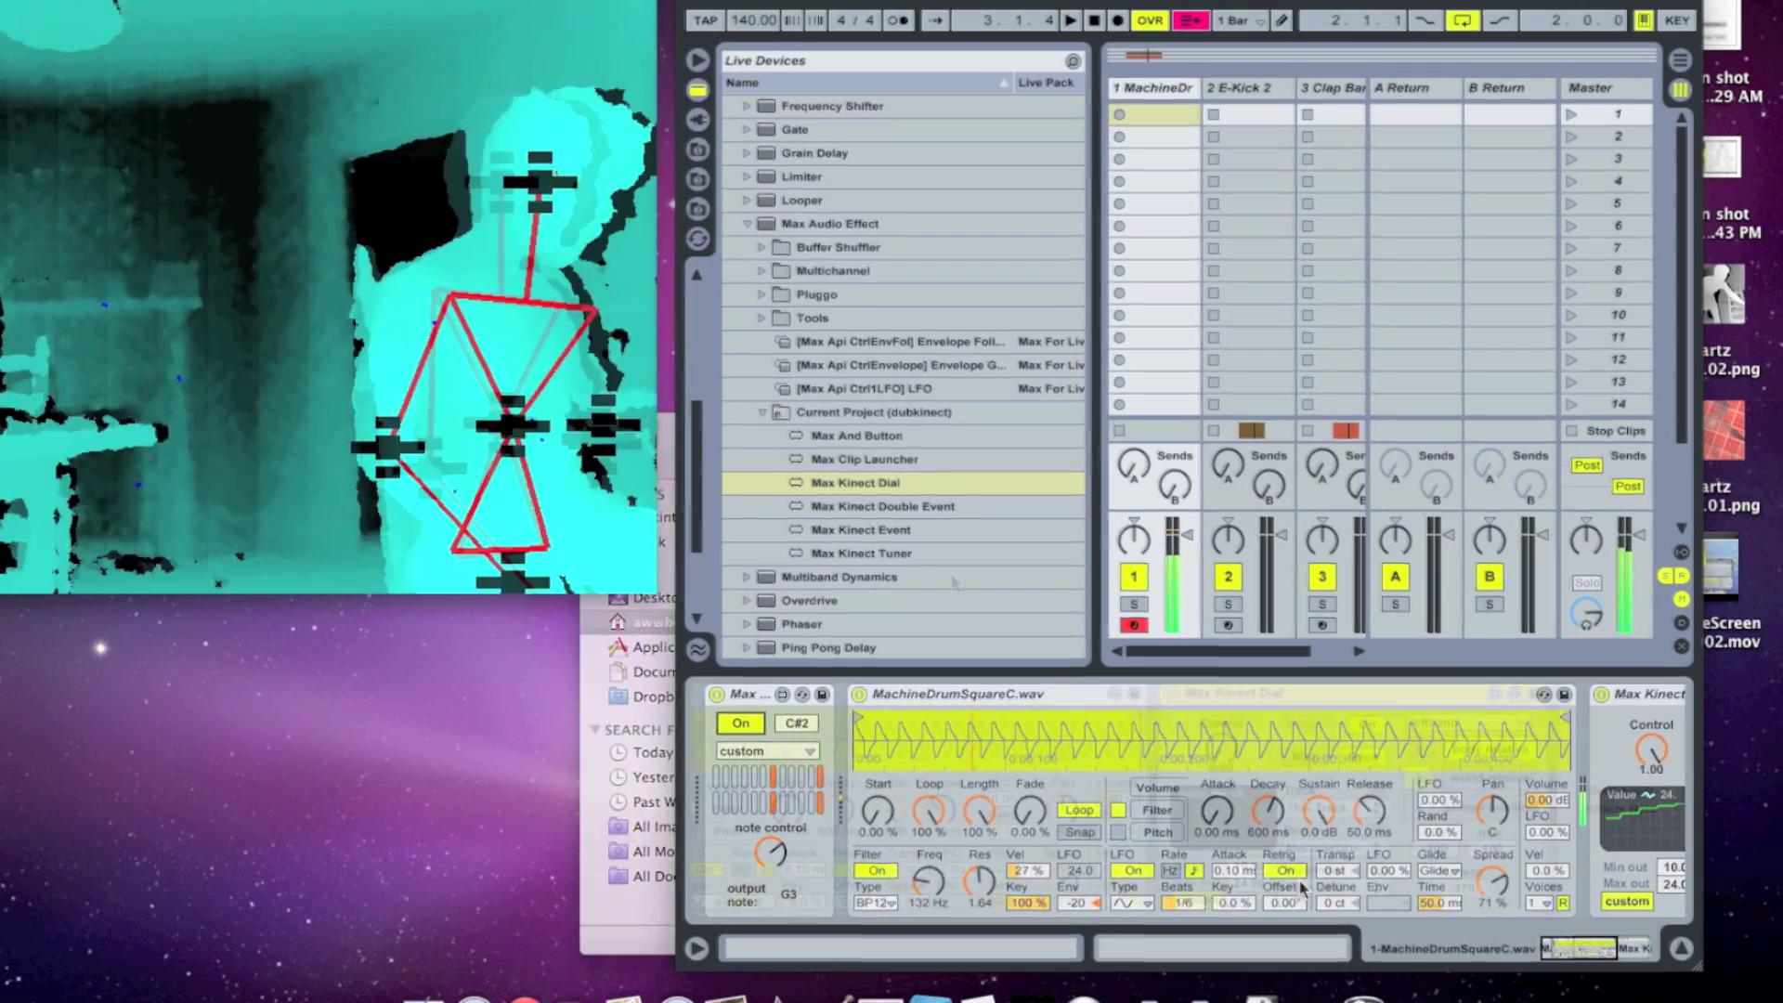
{"action": "scroll", "coordinate": [929, 808], "scroll_direction": "right", "scroll_amount": 5}
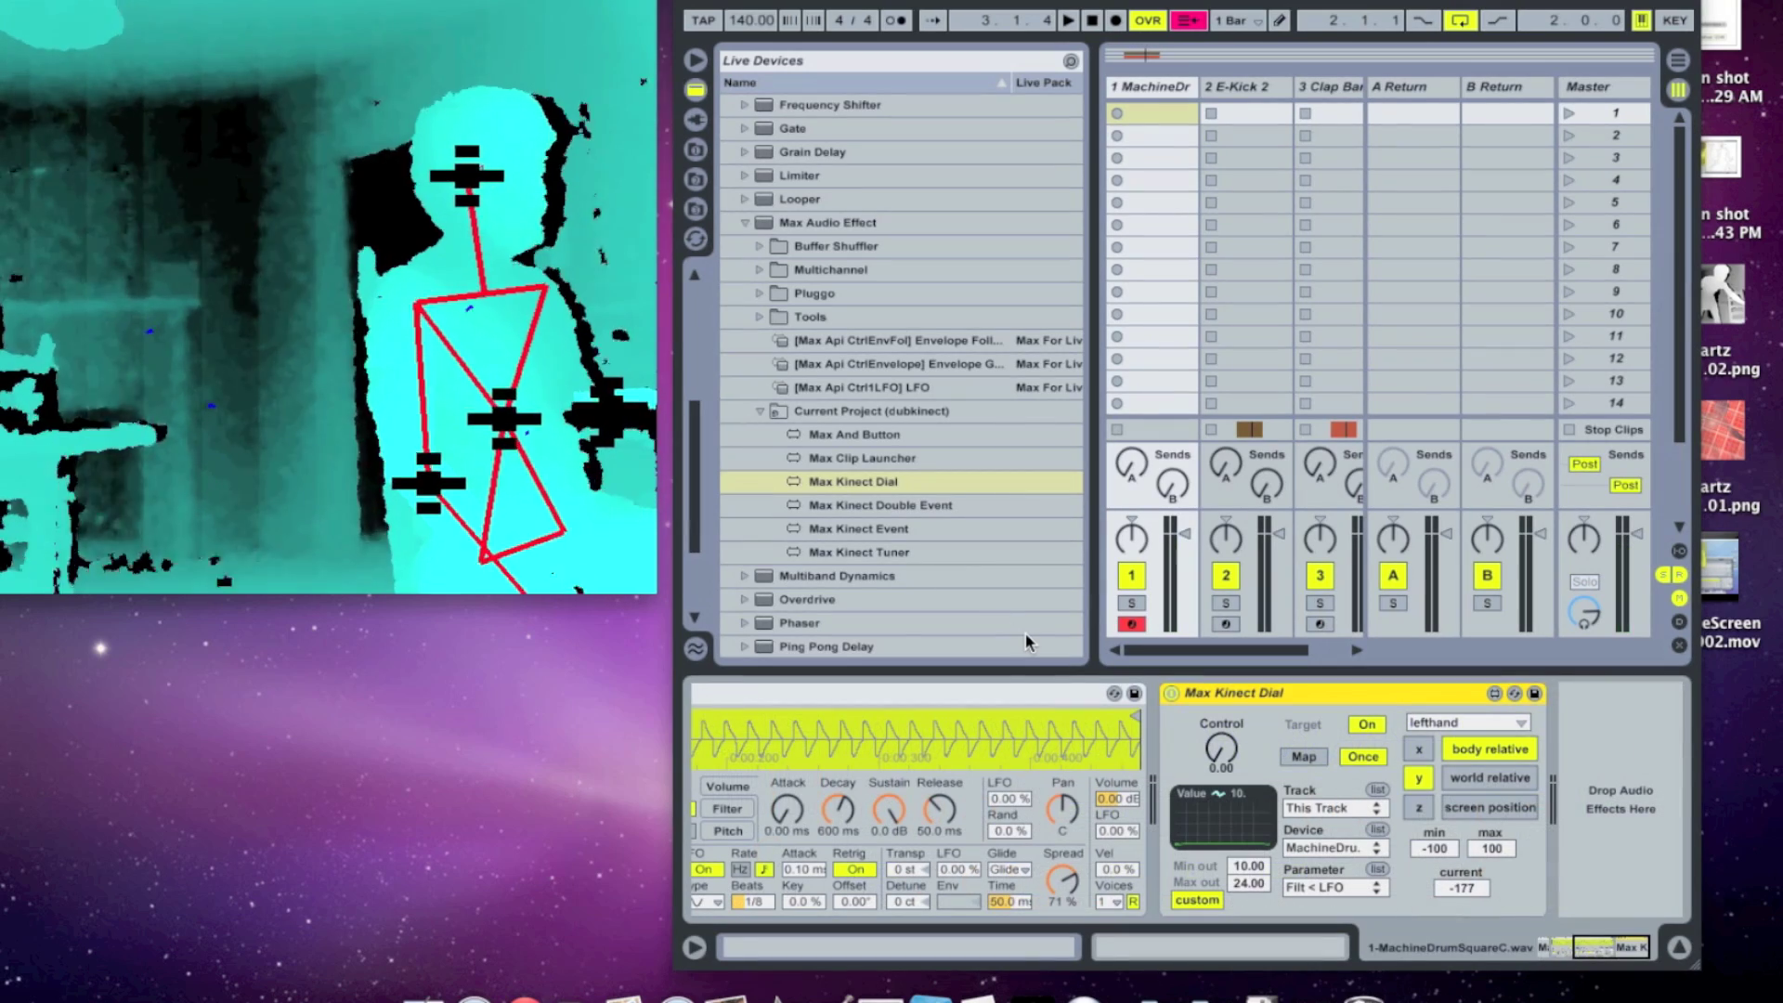
Delete the Max Kinect Dial and fold the MachineDrumSquareC.wav Simpler into a narrow strip
{"action": "right_click", "coordinate": [1285, 694]}
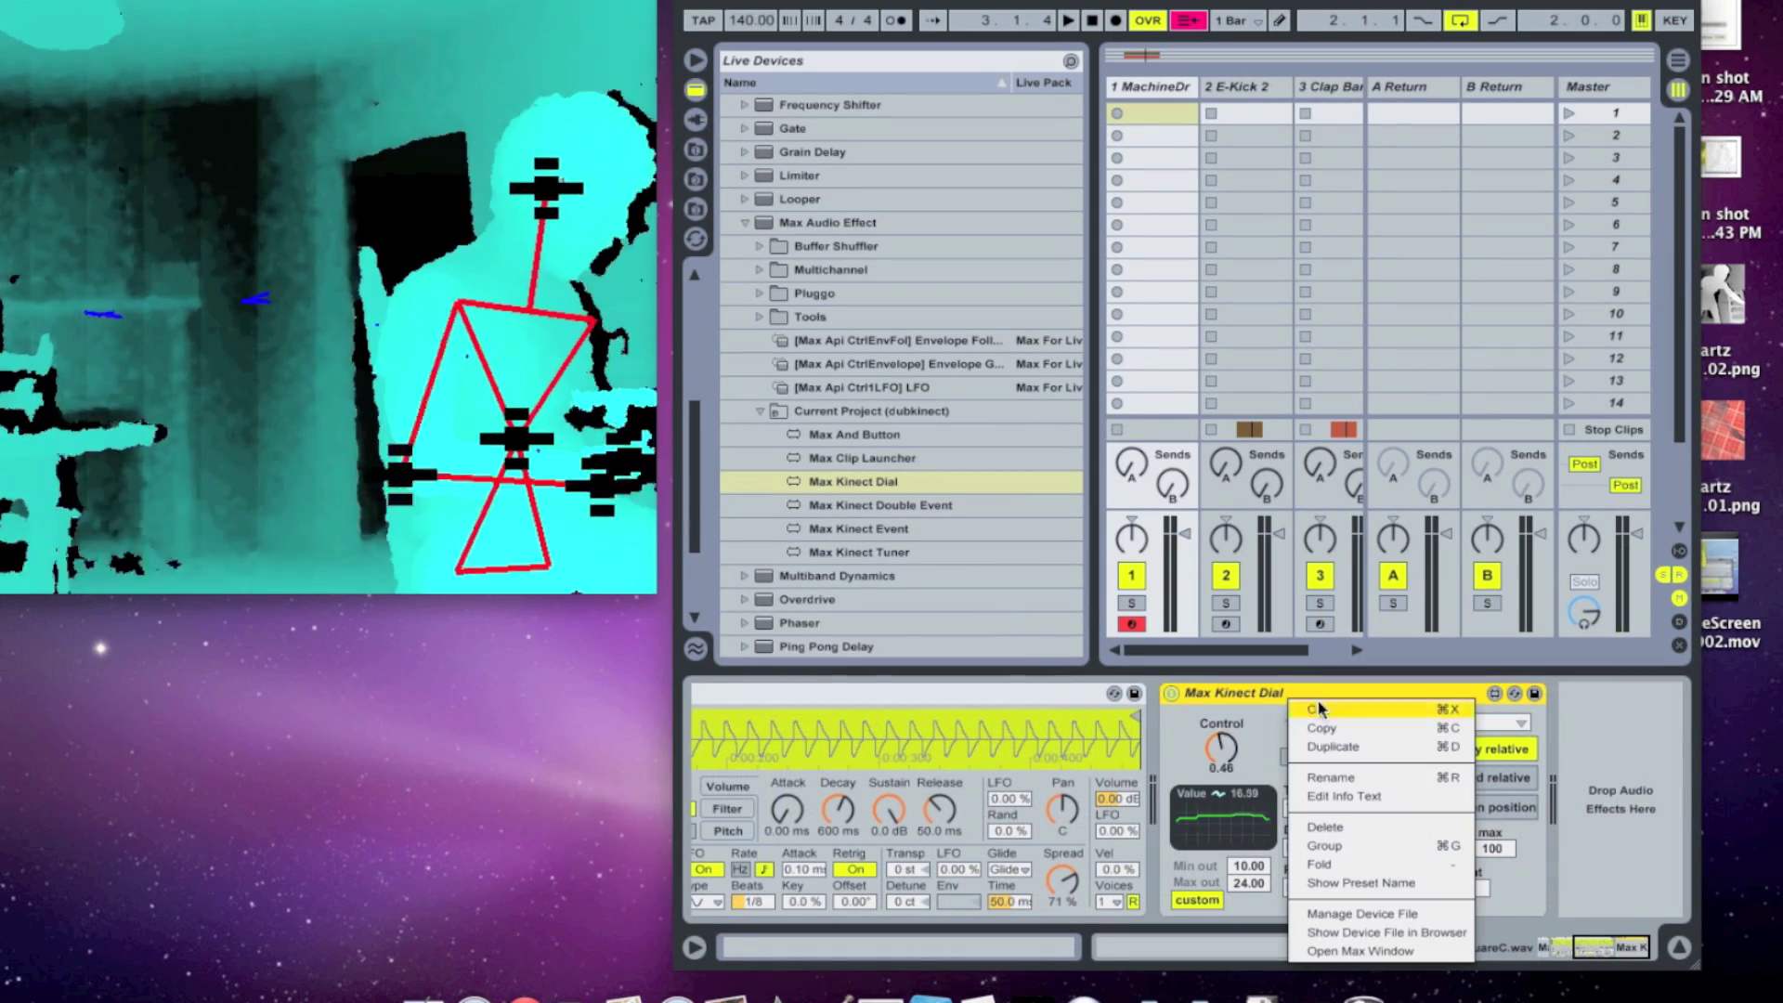
{"action": "left_click", "coordinate": [1337, 826]}
{"action": "double_click", "coordinate": [971, 694]}
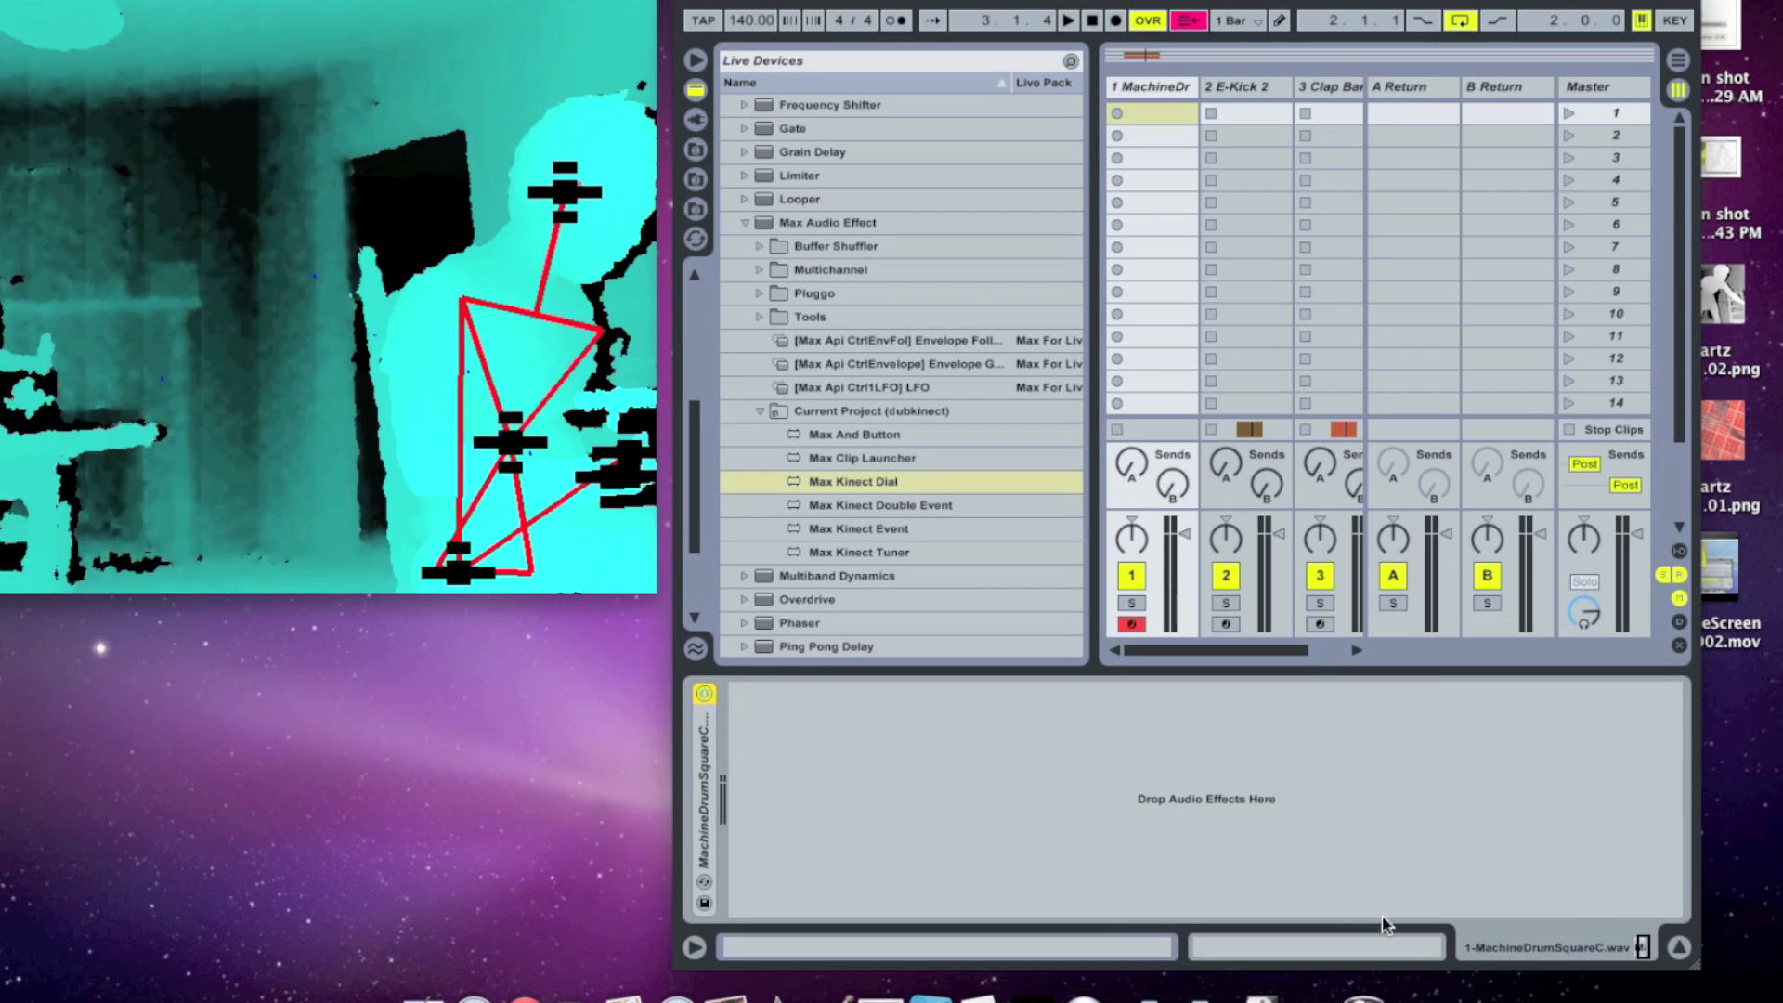
{"action": "key", "text": "super+z"}
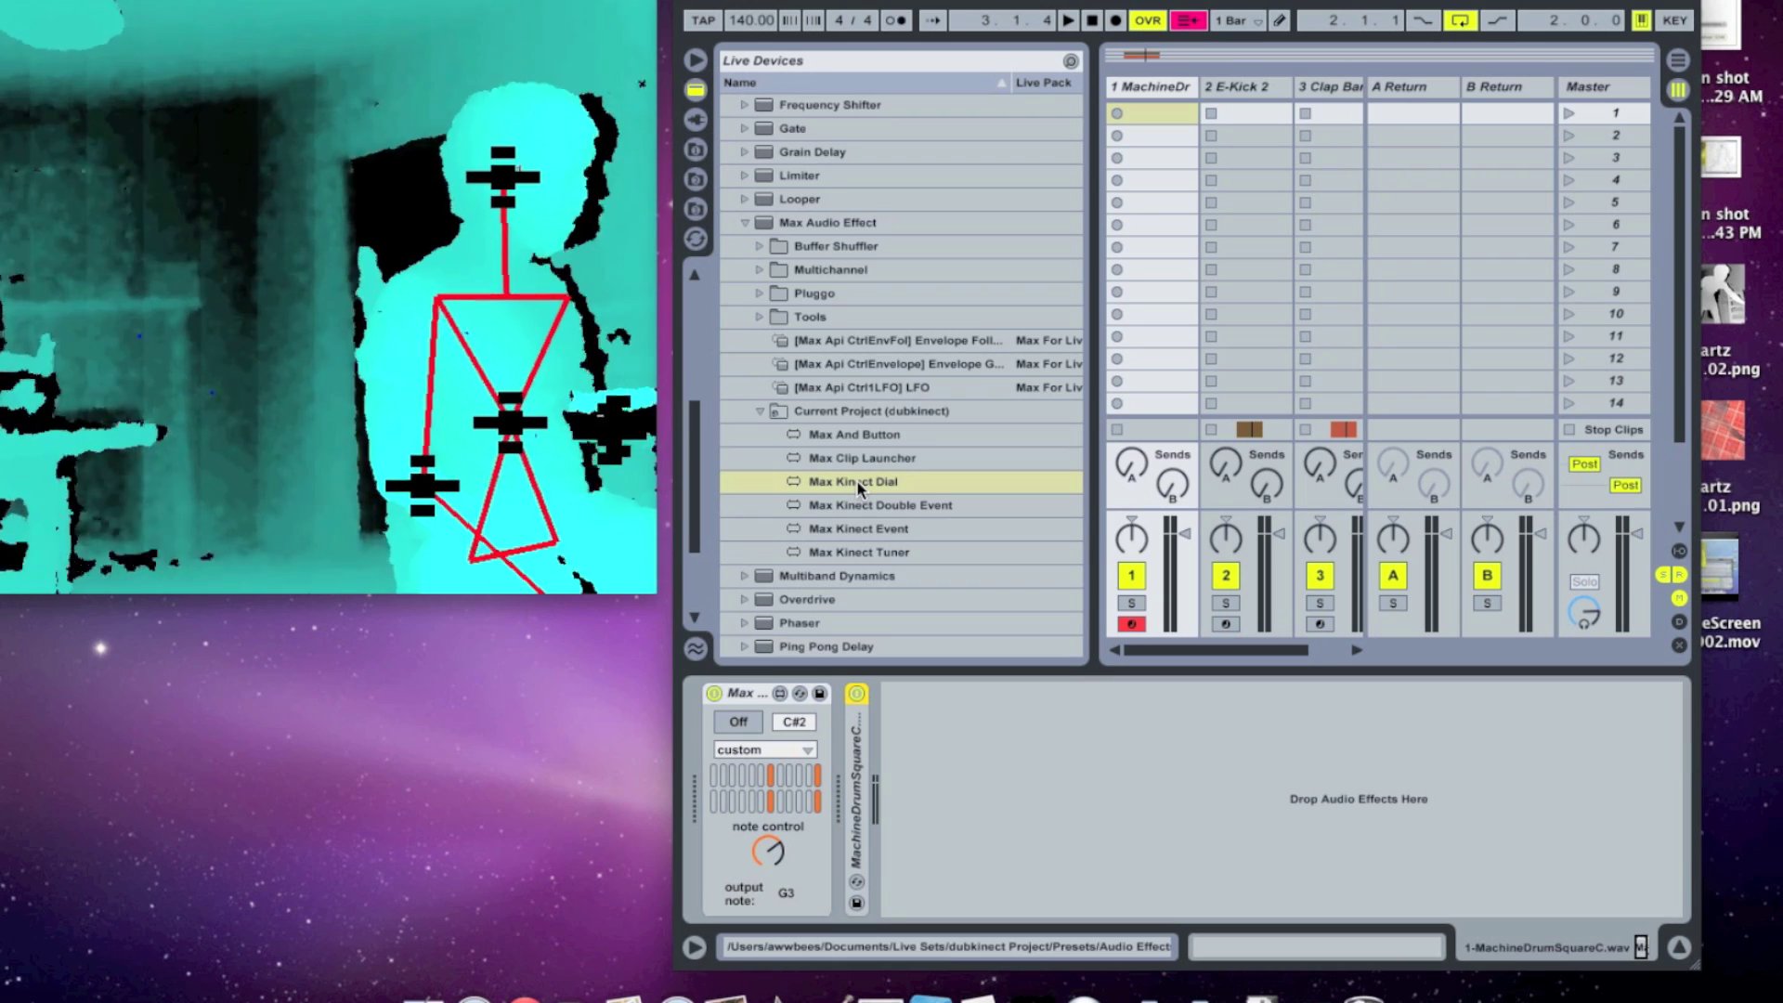
Add Max Kinect Event after the sampler with its On event set to lefthand
{"action": "left_click_drag", "start_coordinate": [855, 479], "coordinate": [882, 517]}
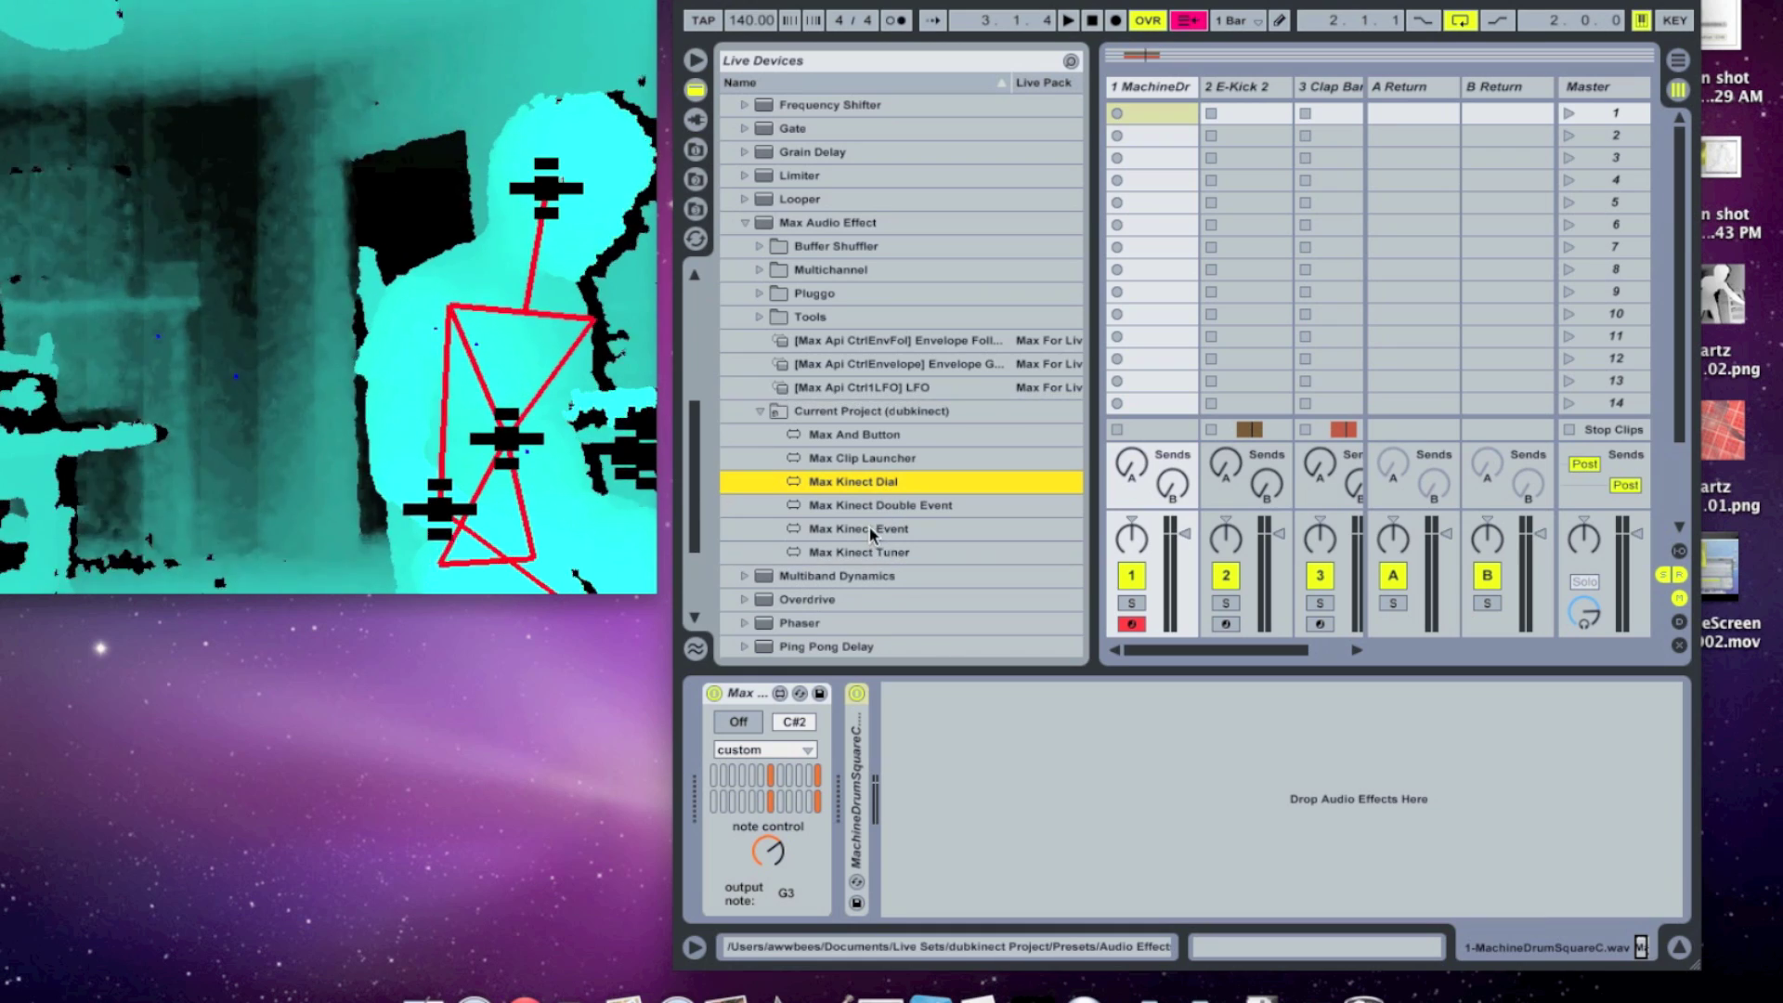
{"action": "left_click_drag", "start_coordinate": [871, 533], "coordinate": [995, 785]}
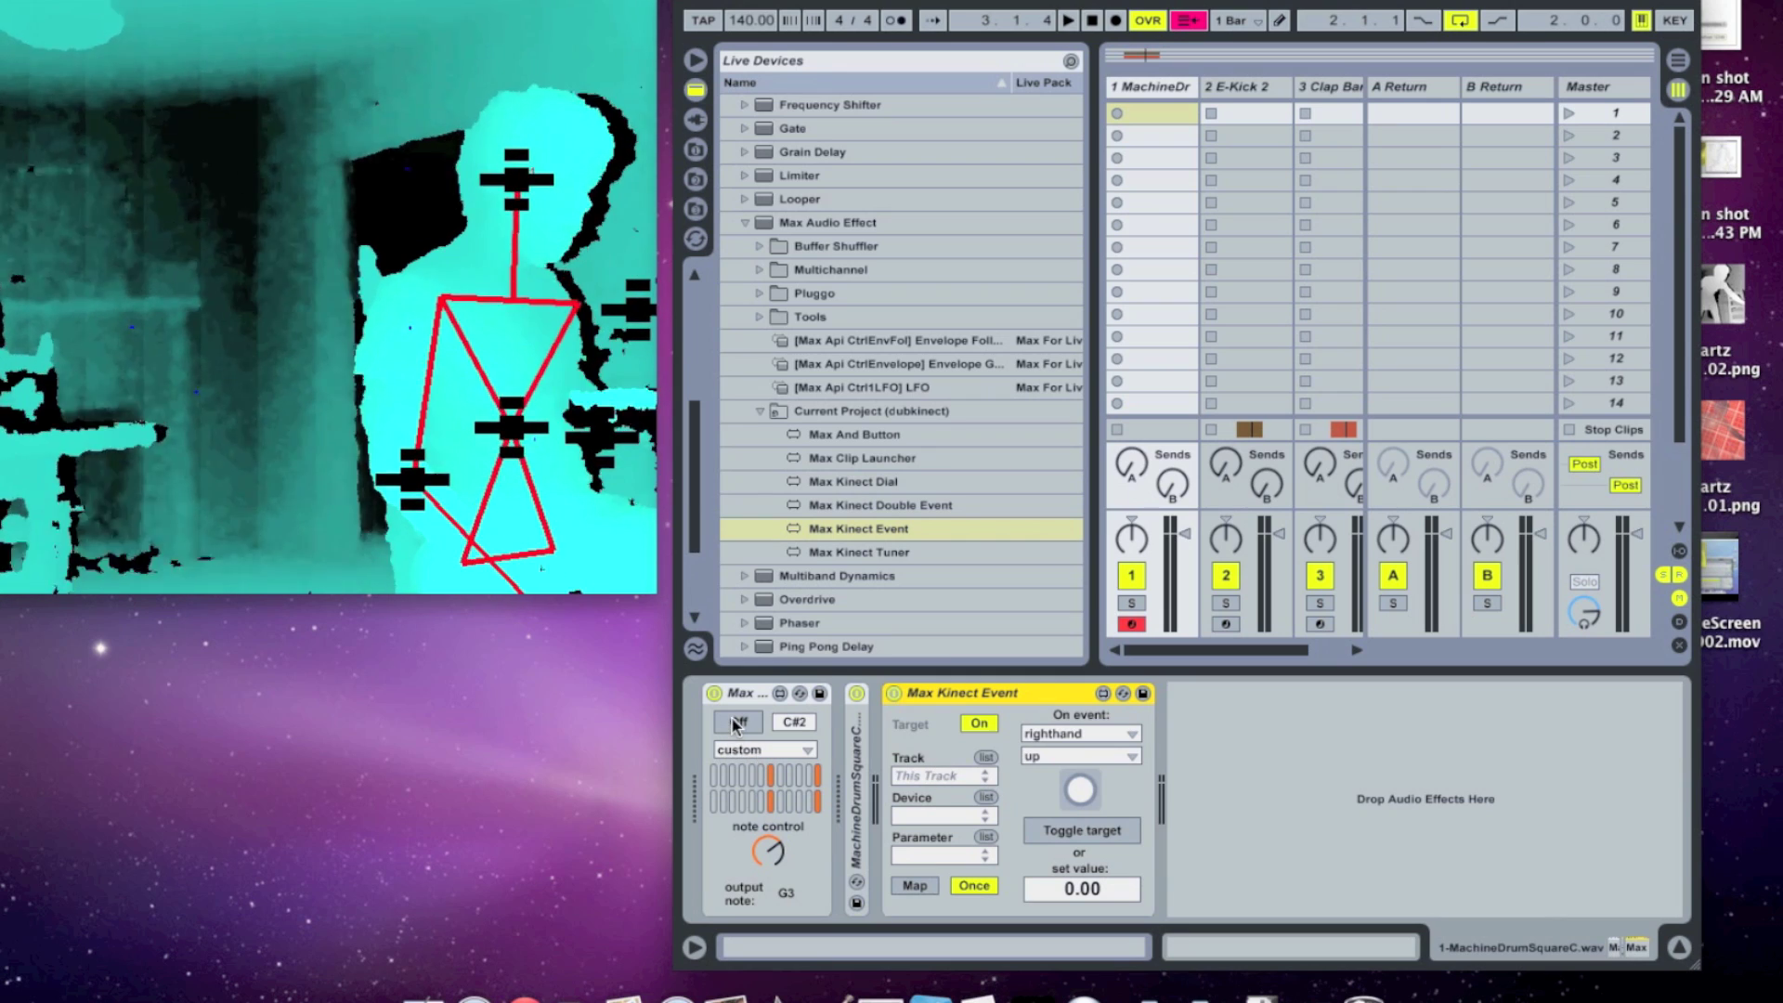
{"action": "left_click", "coordinate": [1089, 734]}
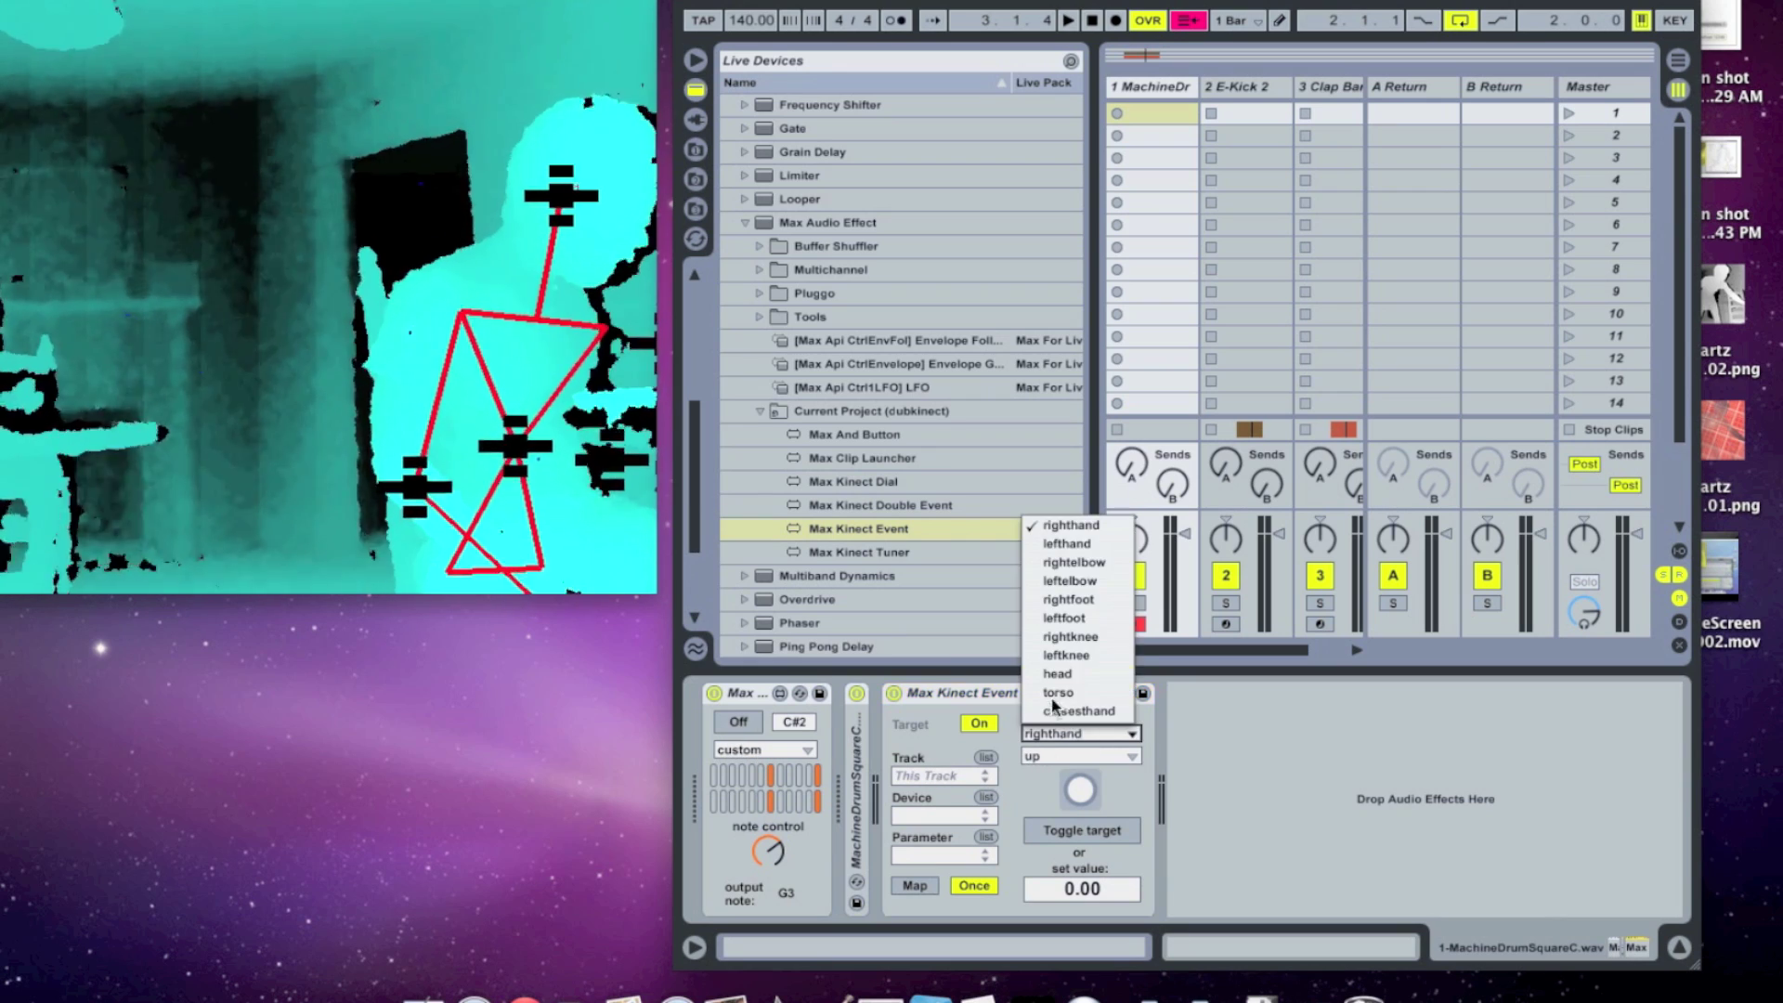
{"action": "left_click", "coordinate": [1073, 528]}
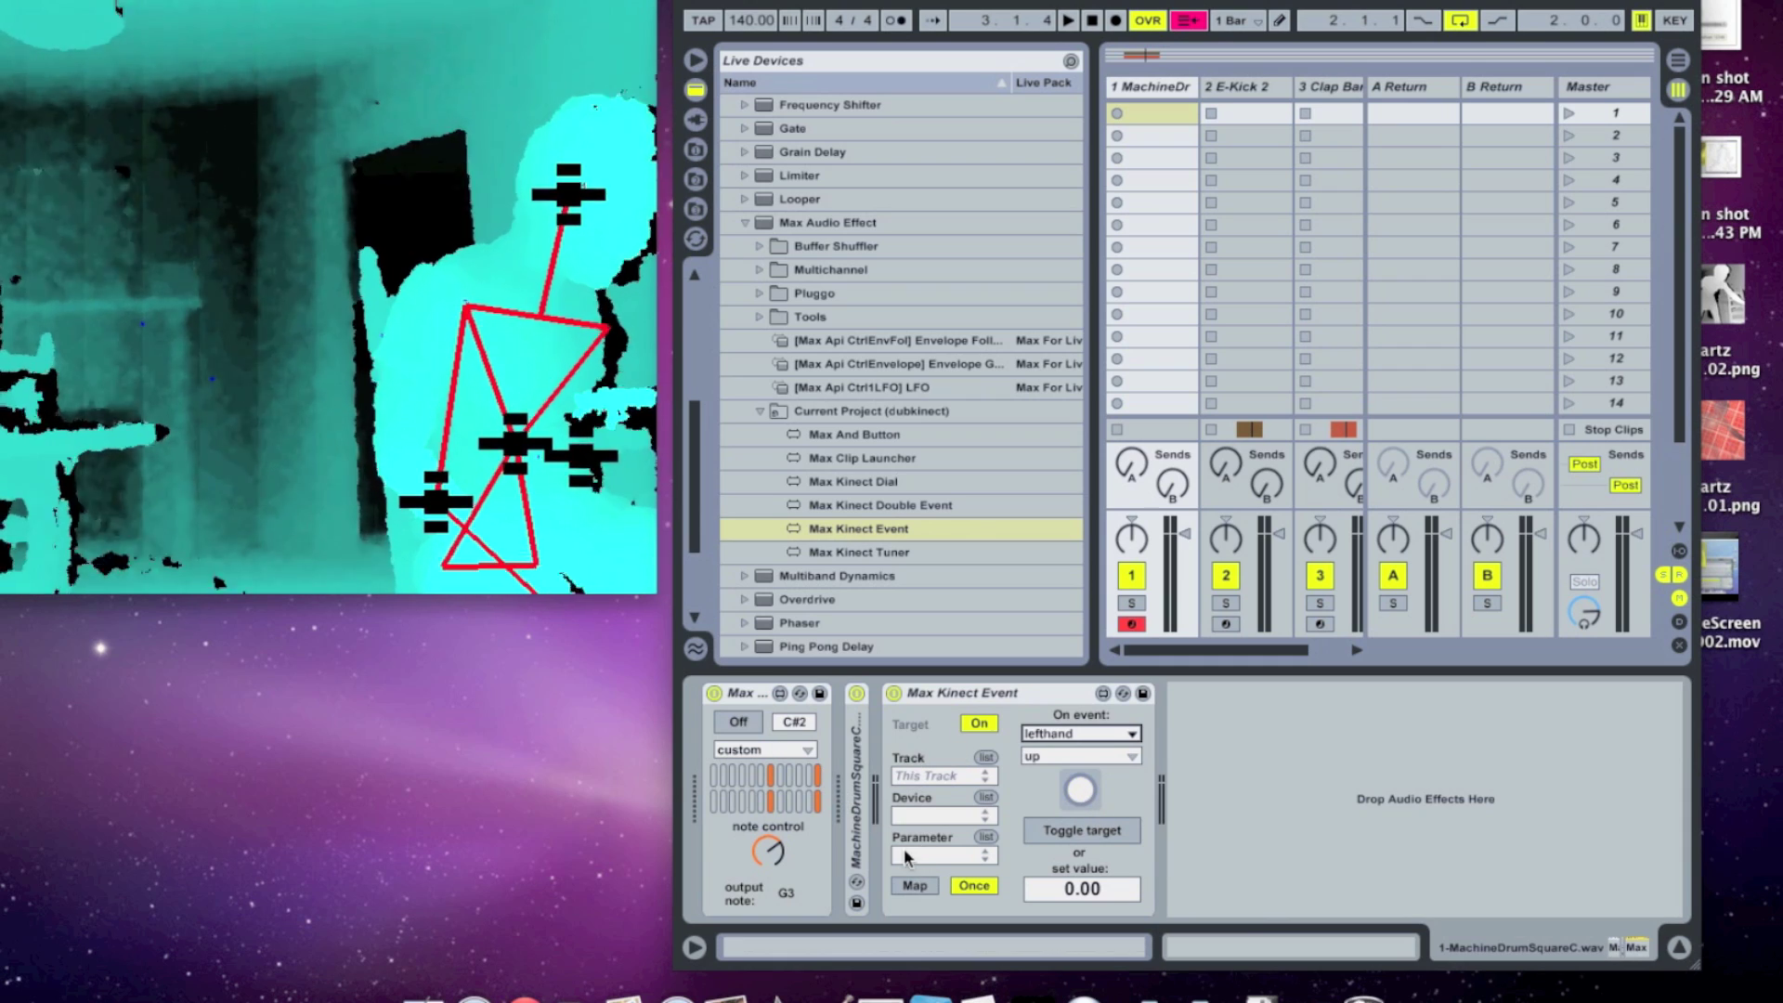
Map Max Kinect Event to the note device's note on, trying Toggle target on and off
{"action": "left_click", "coordinate": [916, 889]}
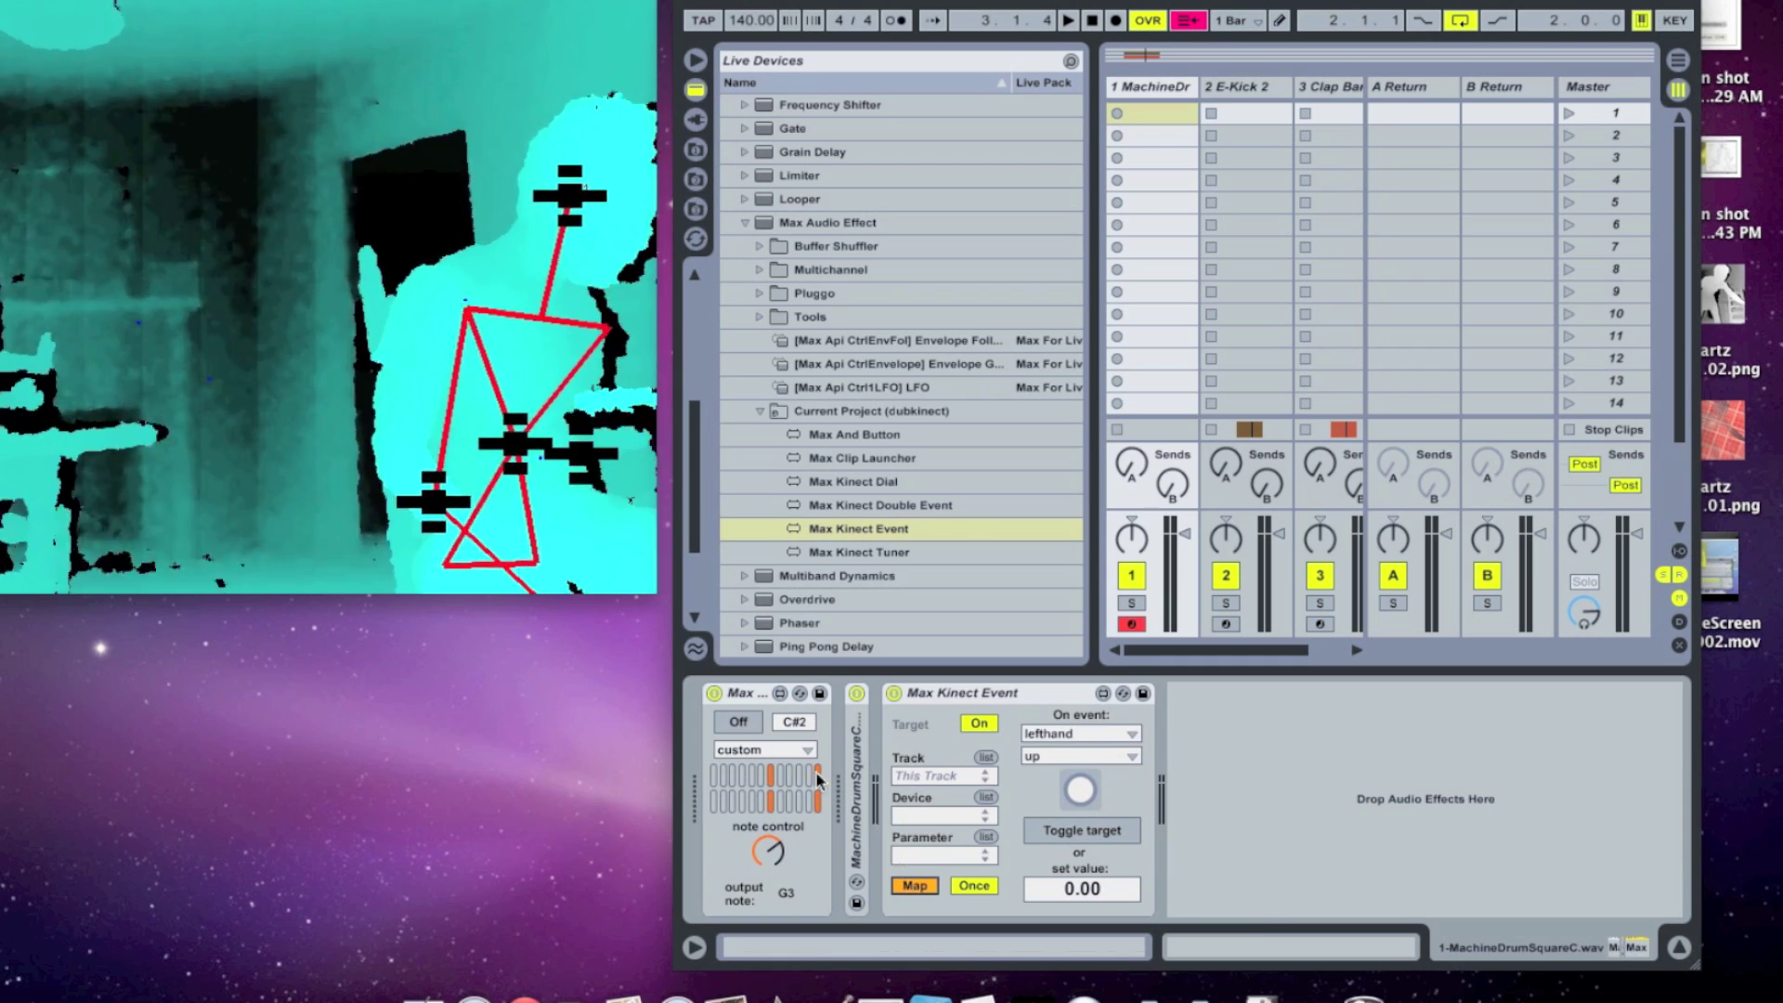
{"action": "left_click", "coordinate": [817, 776]}
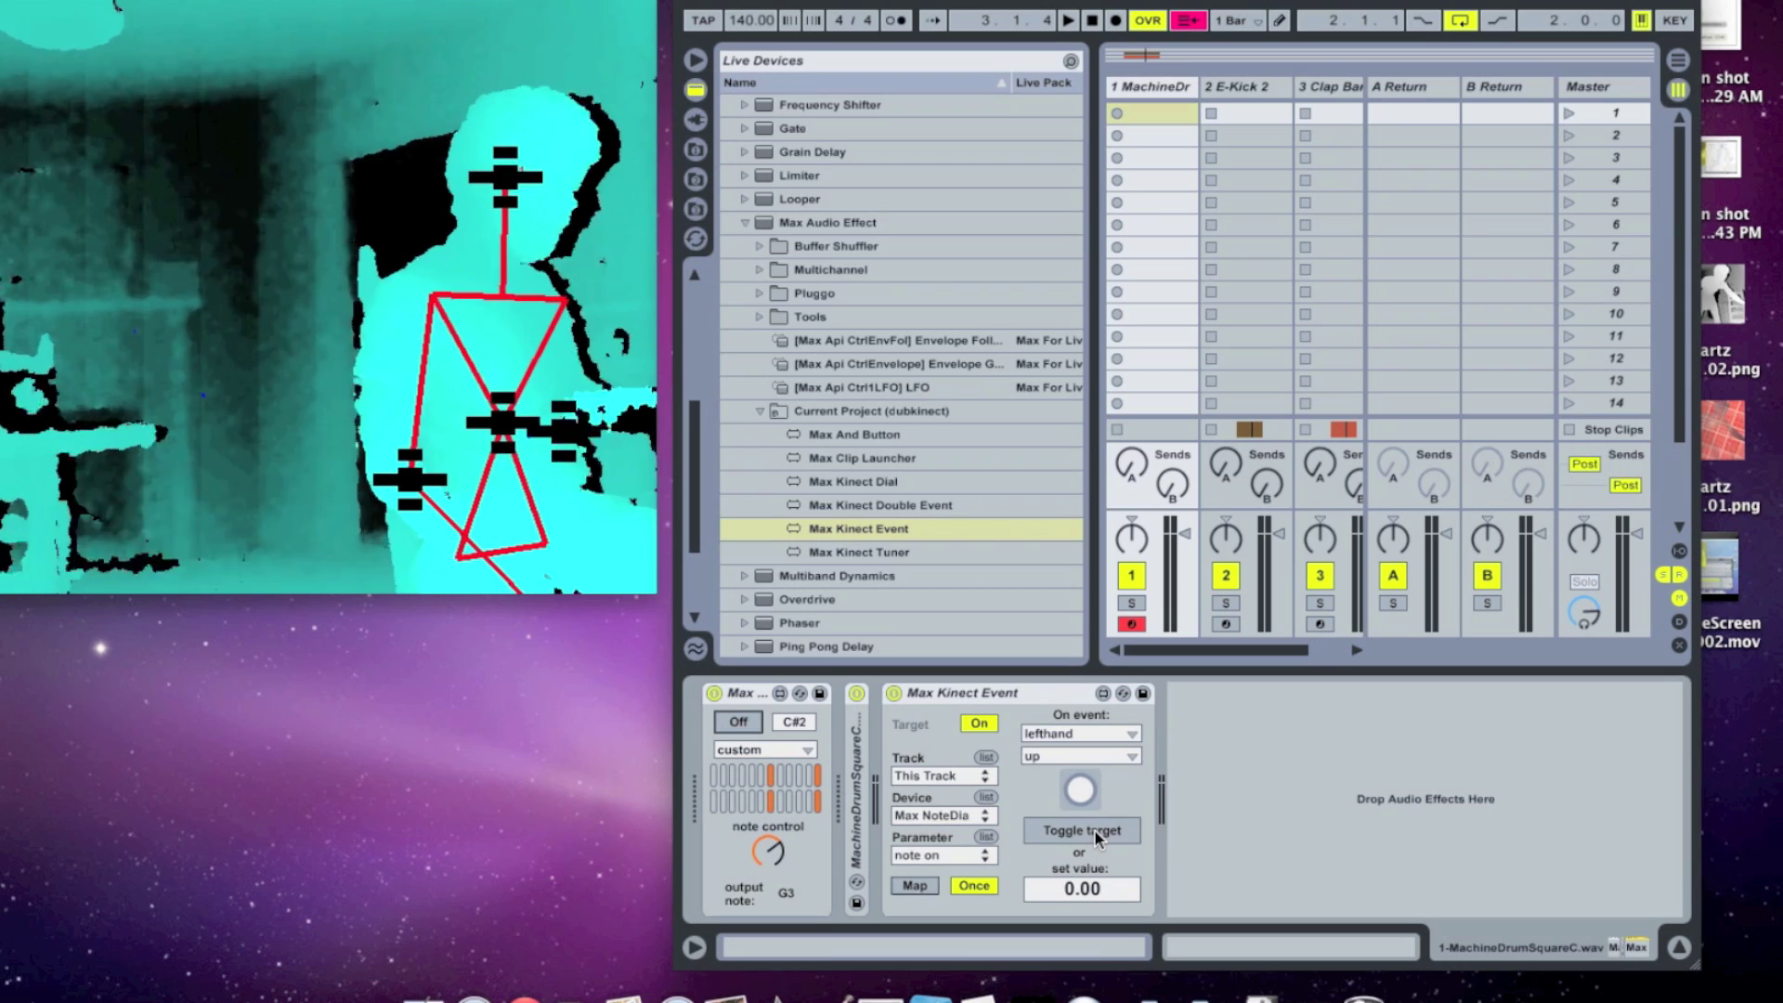
{"action": "left_click", "coordinate": [1095, 832]}
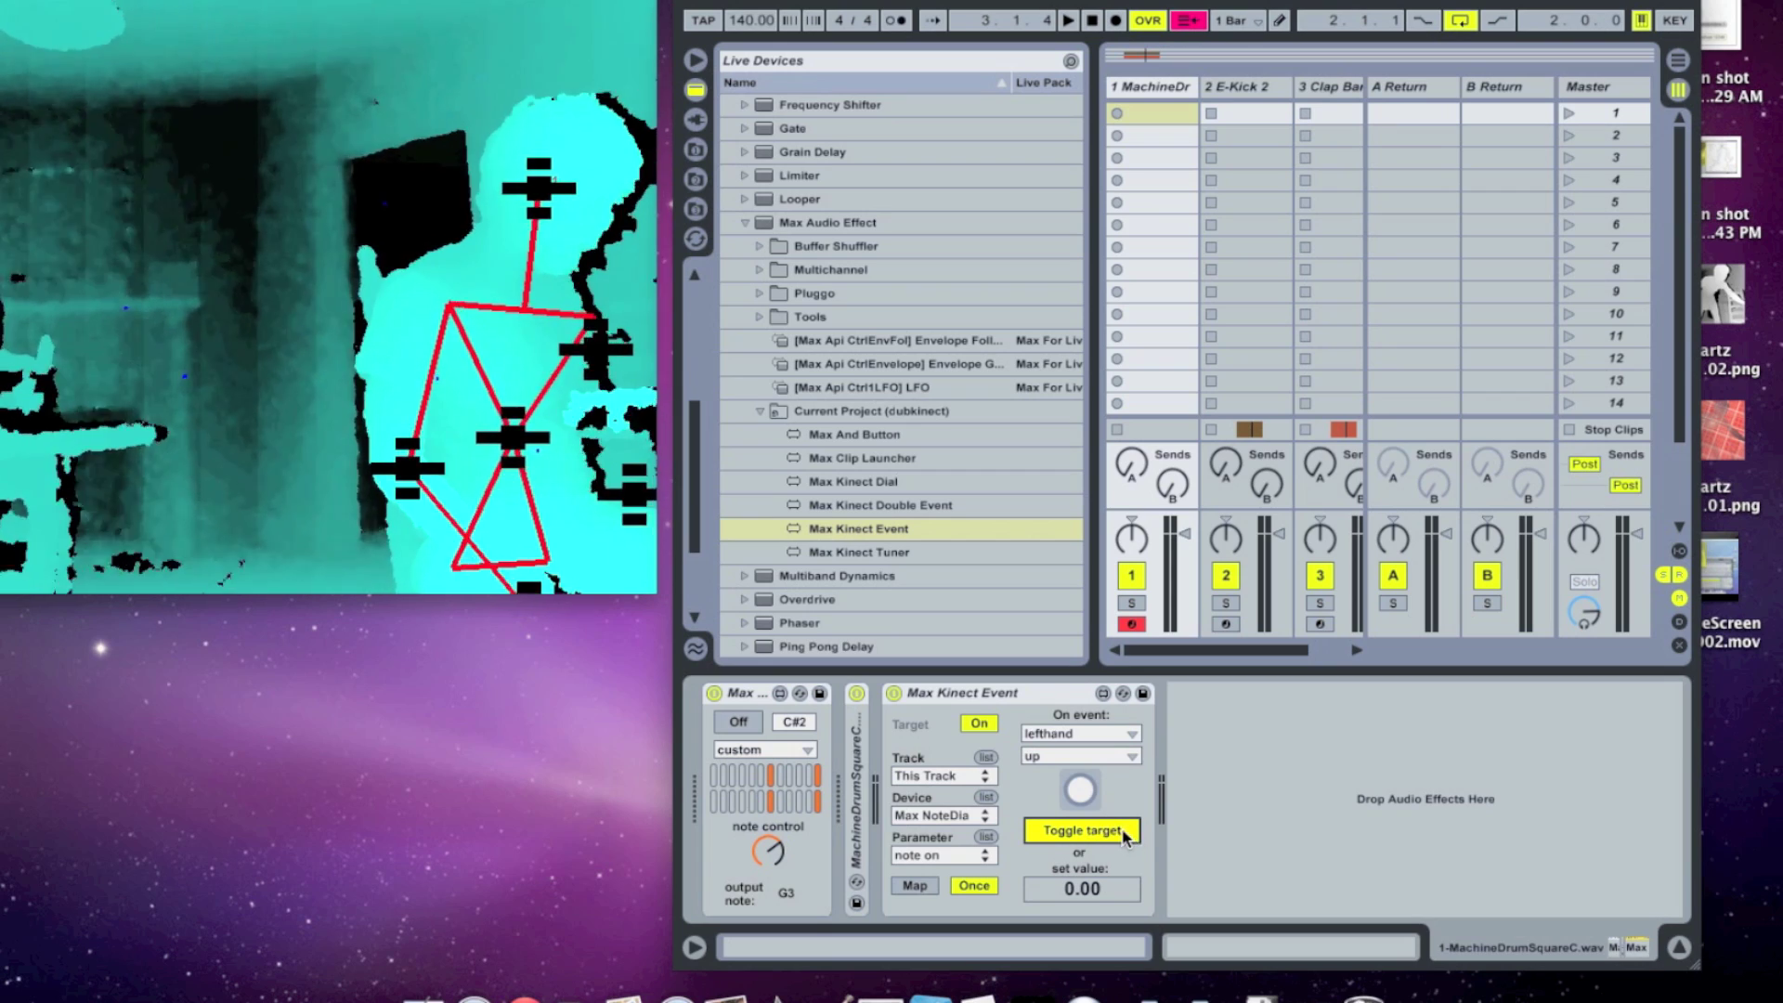
{"action": "left_click", "coordinate": [1107, 834]}
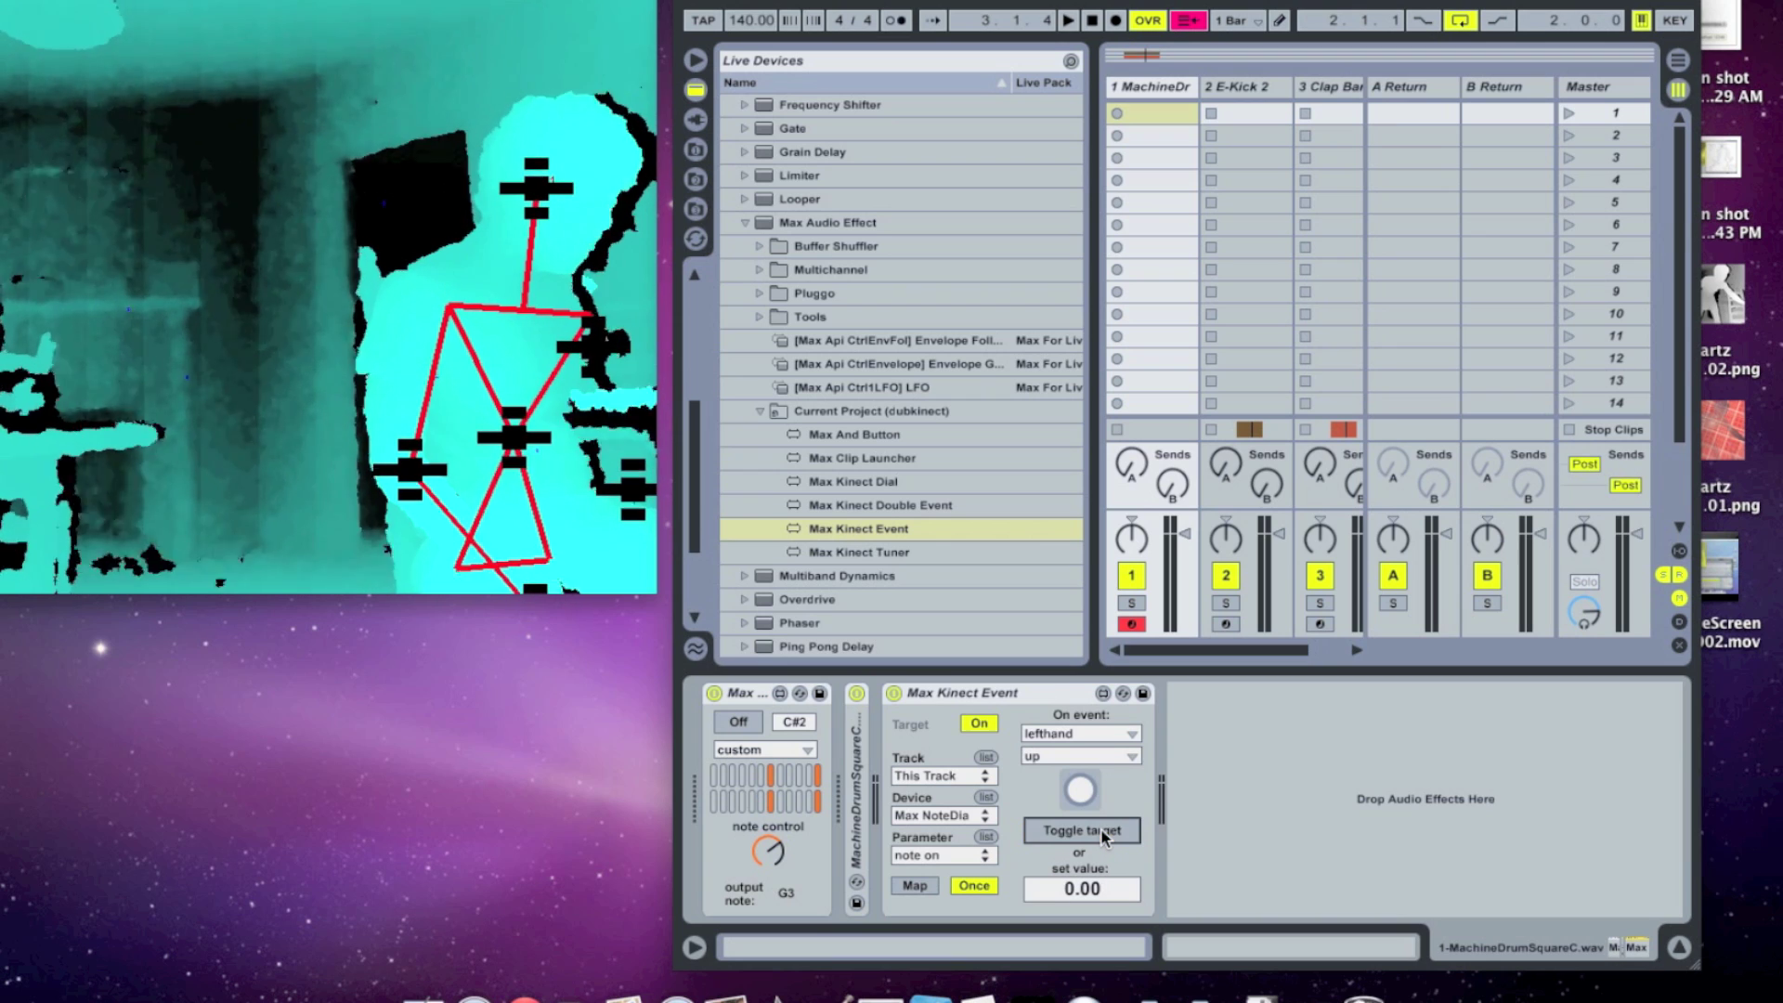
Map the Kinect Event to the base note with set value 44, then switch the note device on
{"action": "left_click", "coordinate": [914, 887]}
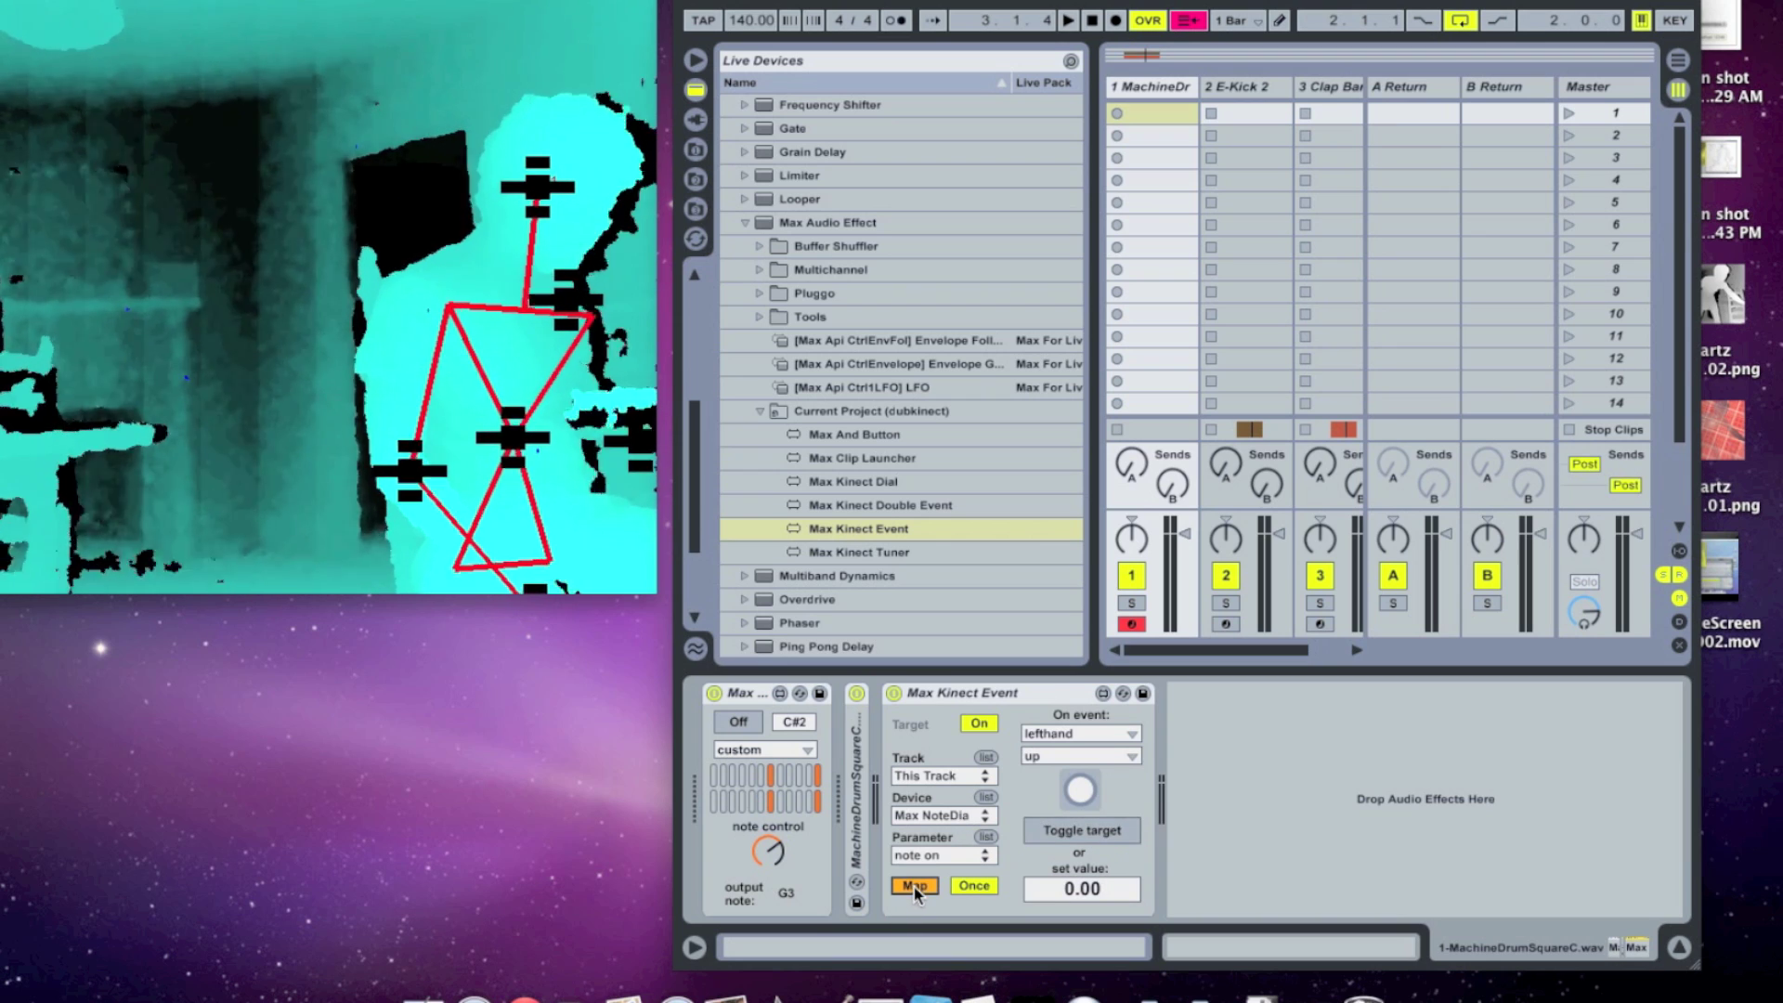
{"action": "left_click", "coordinate": [796, 723]}
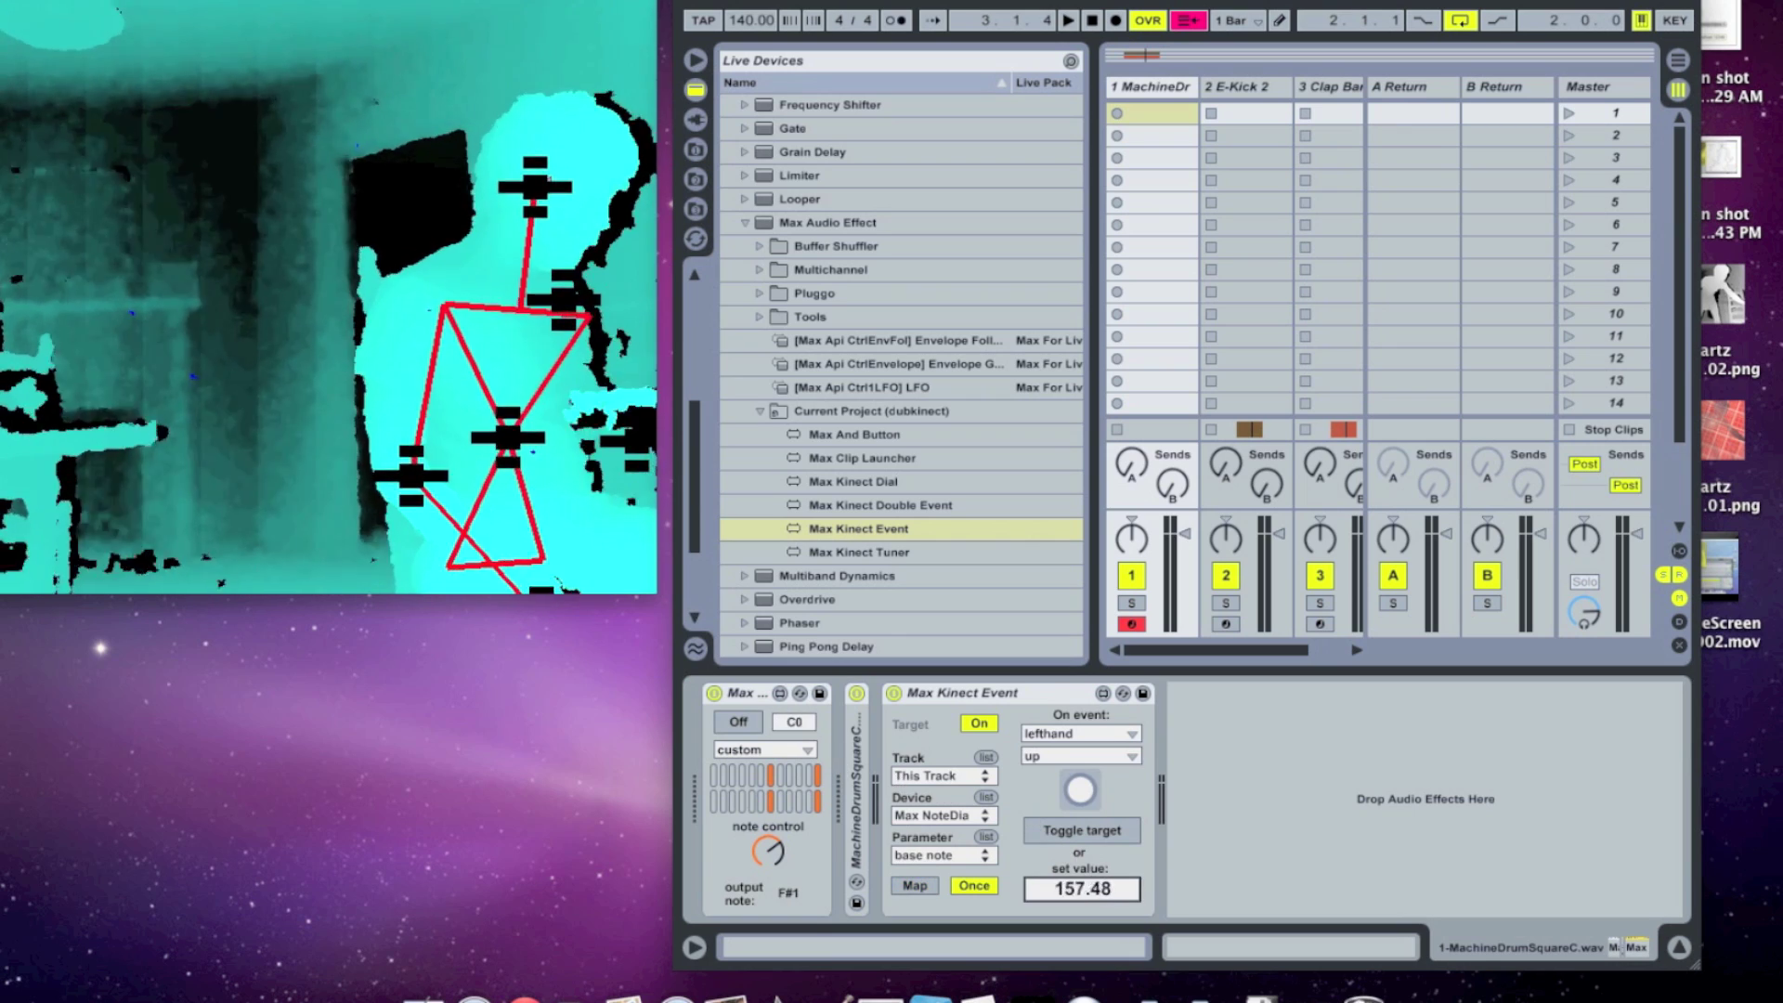
{"action": "mouse_move", "coordinate": [1099, 893]}
{"action": "left_mouse_down"}
{"action": "mouse_move", "coordinate": [1099, 920]}
{"action": "mouse_move", "coordinate": [1098, 894]}
{"action": "left_mouse_up"}
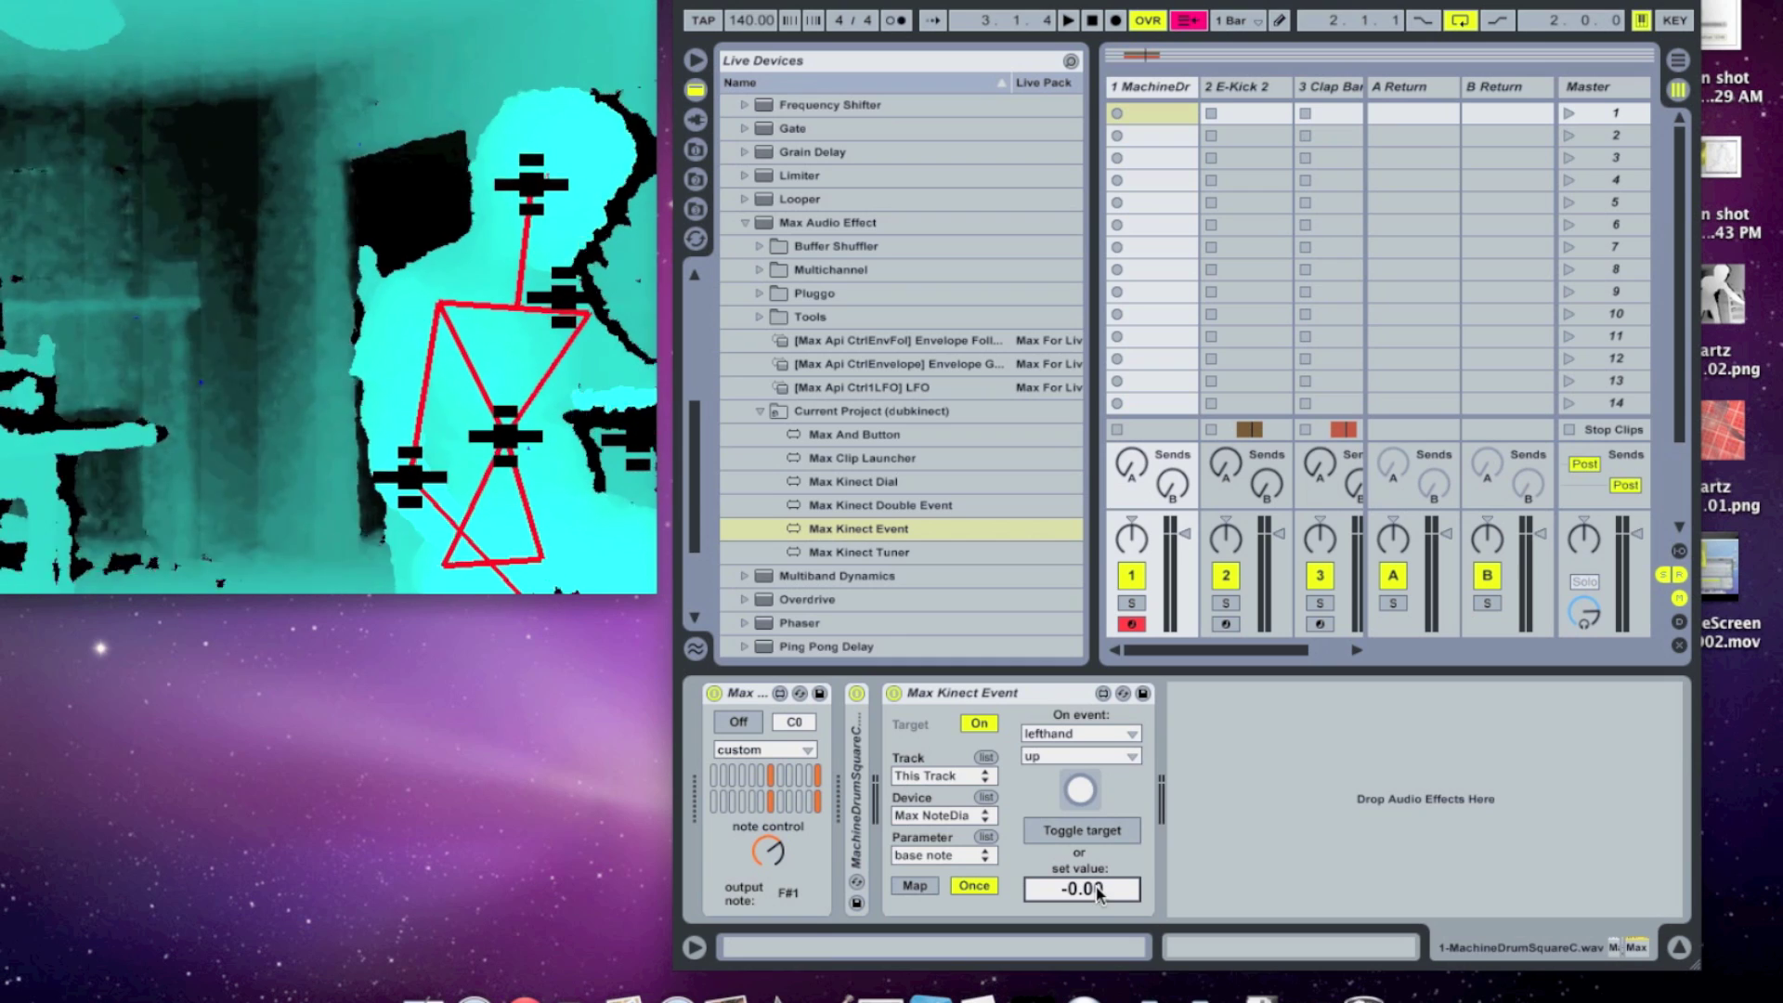
{"action": "type", "text": "44"}
{"action": "key", "text": "Return"}
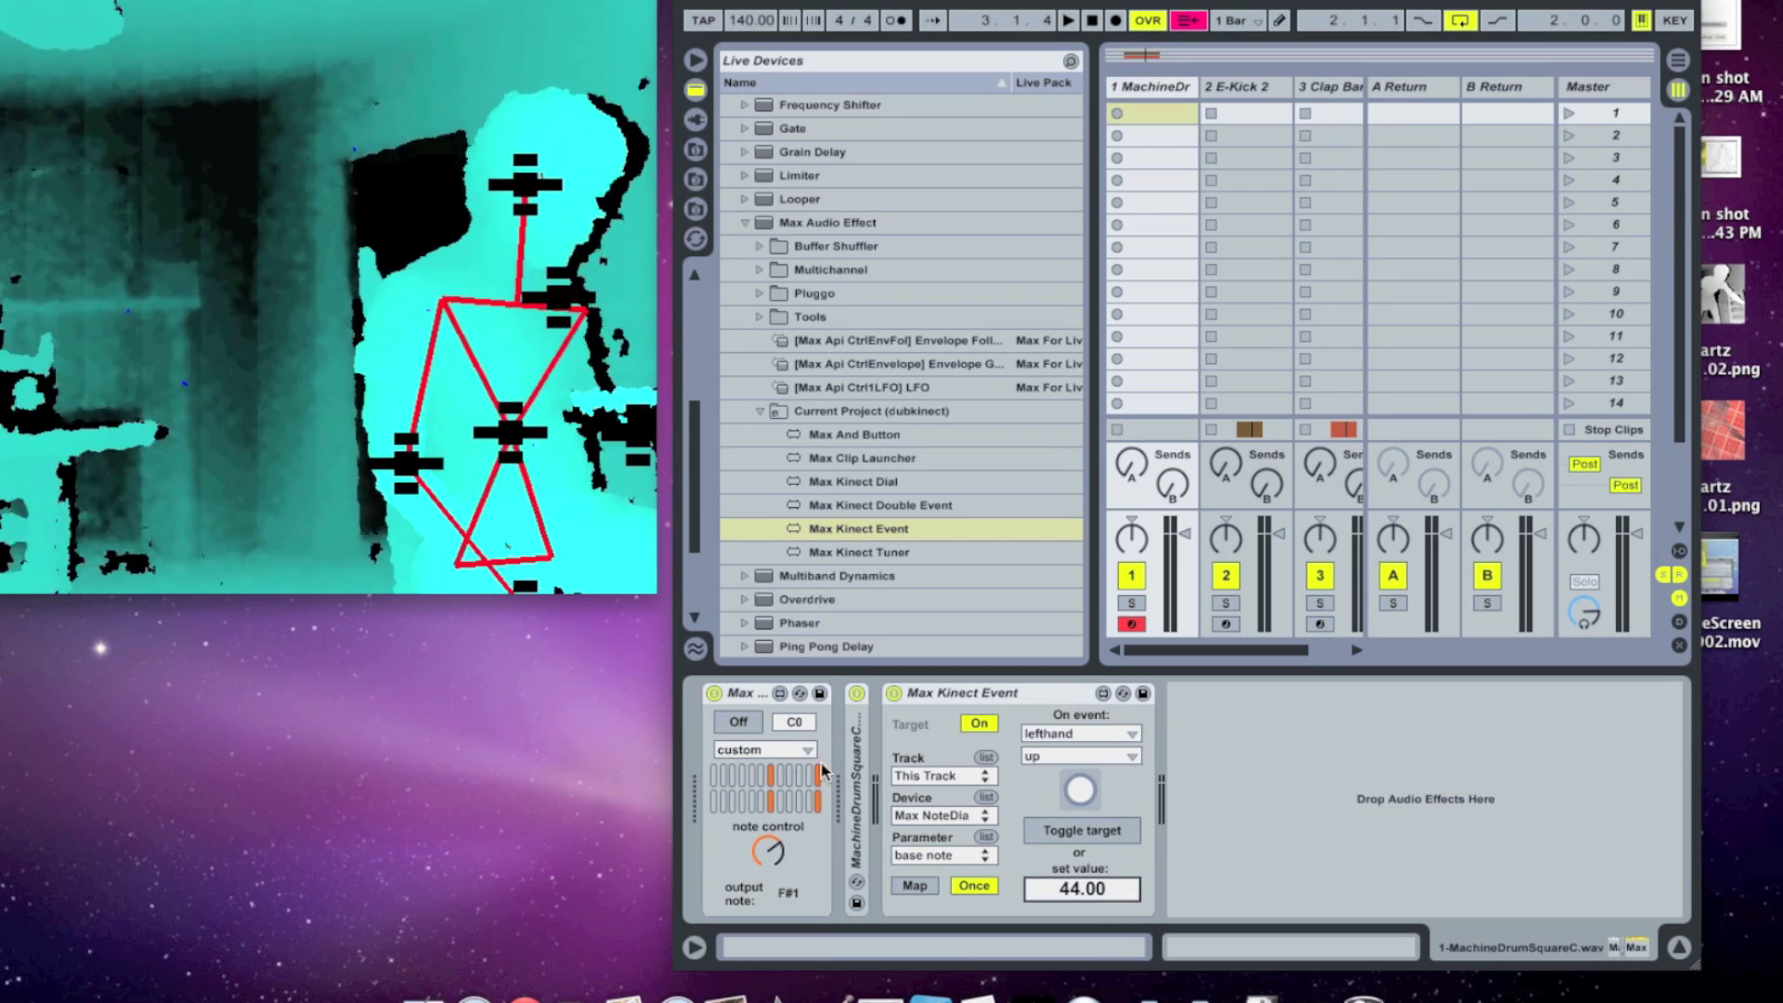
{"action": "left_click", "coordinate": [738, 722]}
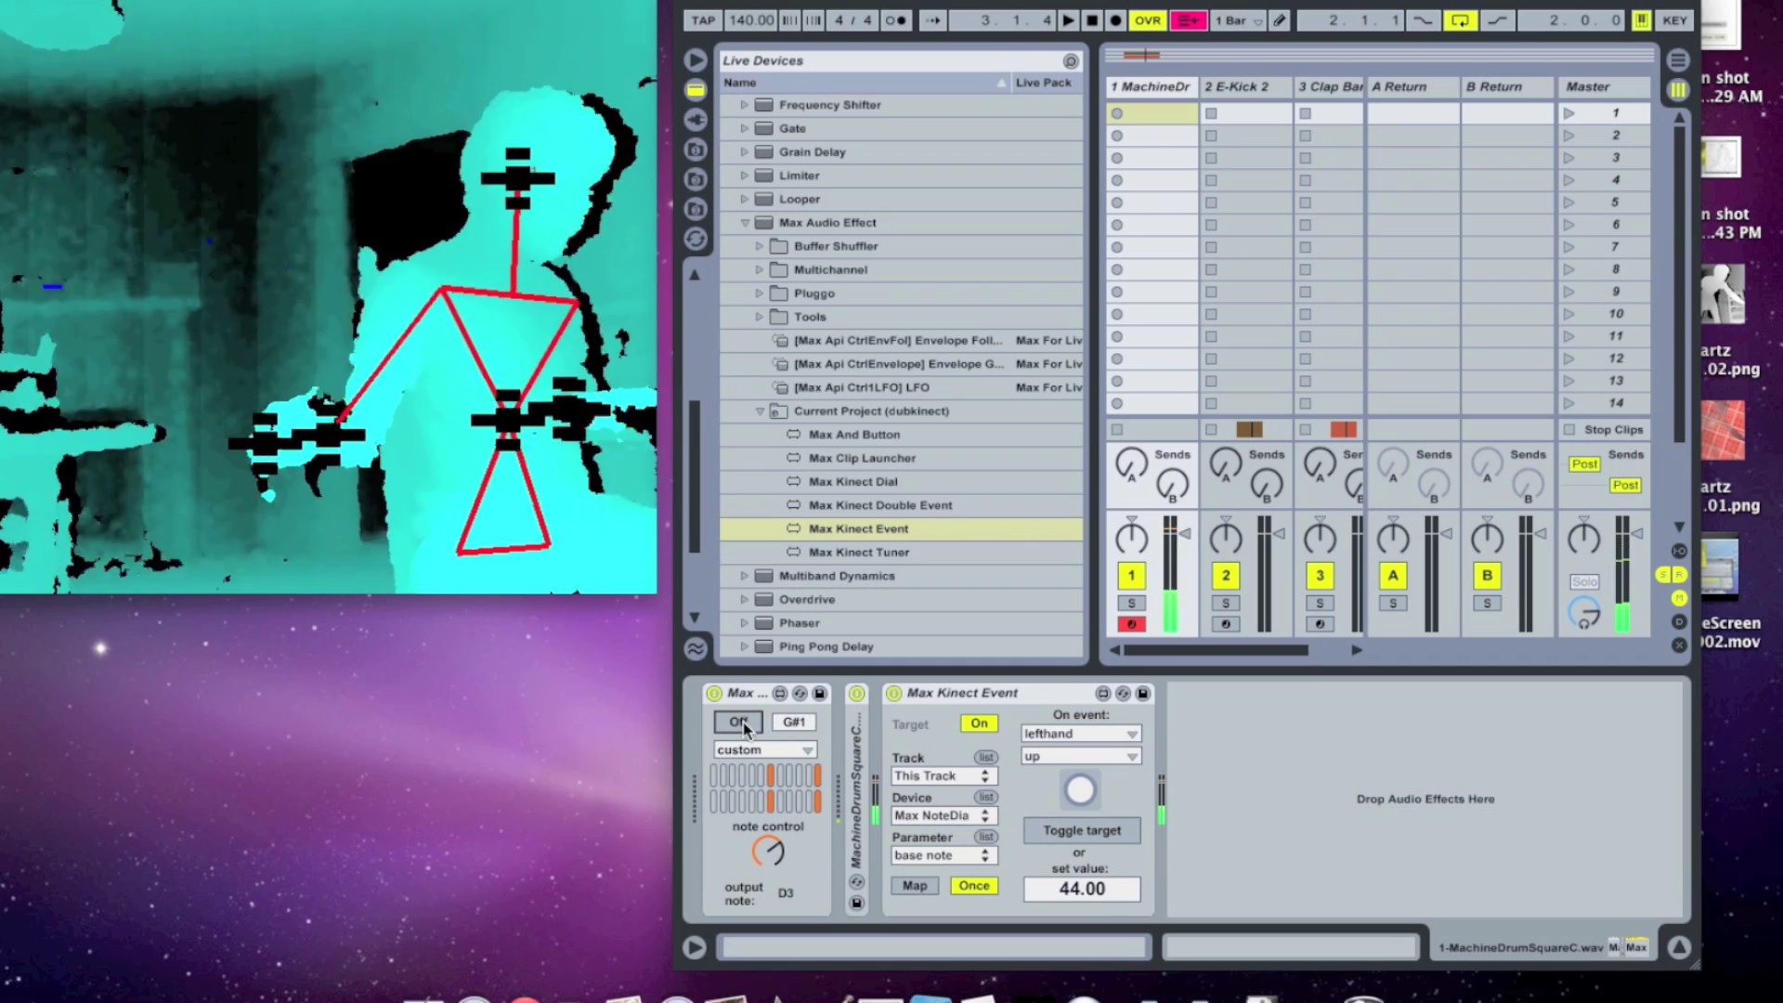
{"action": "left_click", "coordinate": [999, 697]}
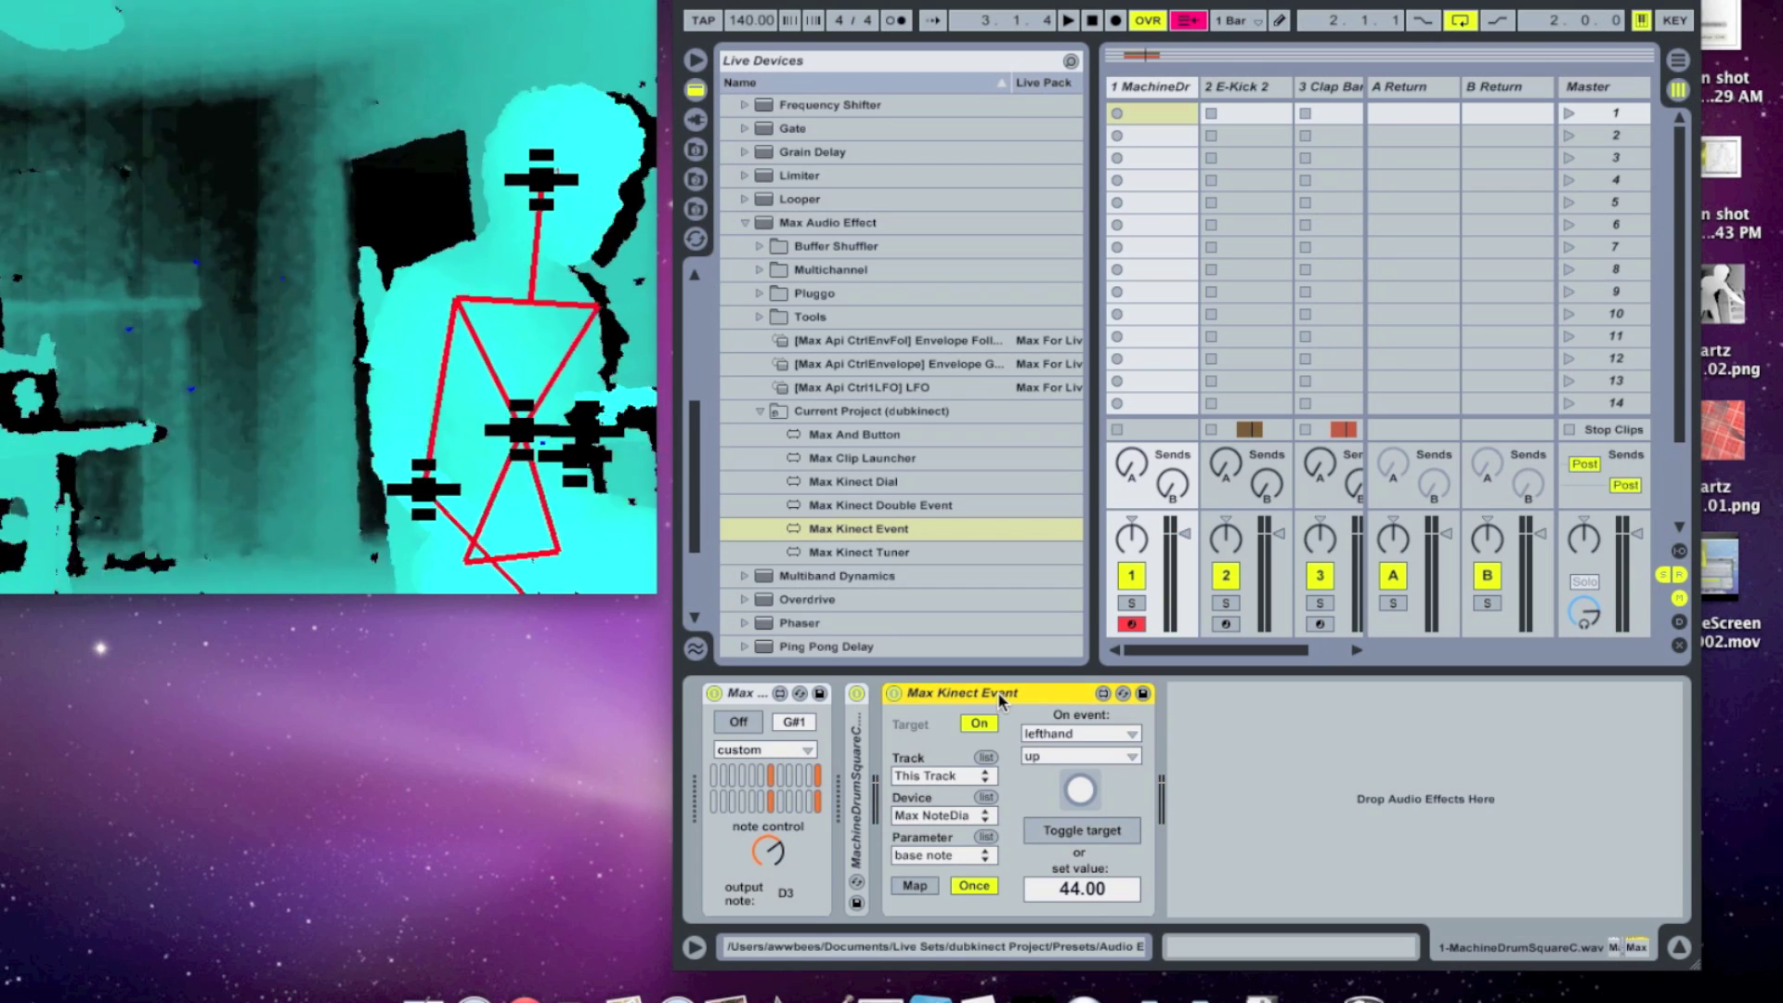
Delete Max Kinect Event, set base note to C2, fold the Simpler and add Max Kinect Double Event
{"action": "key", "text": "Delete"}
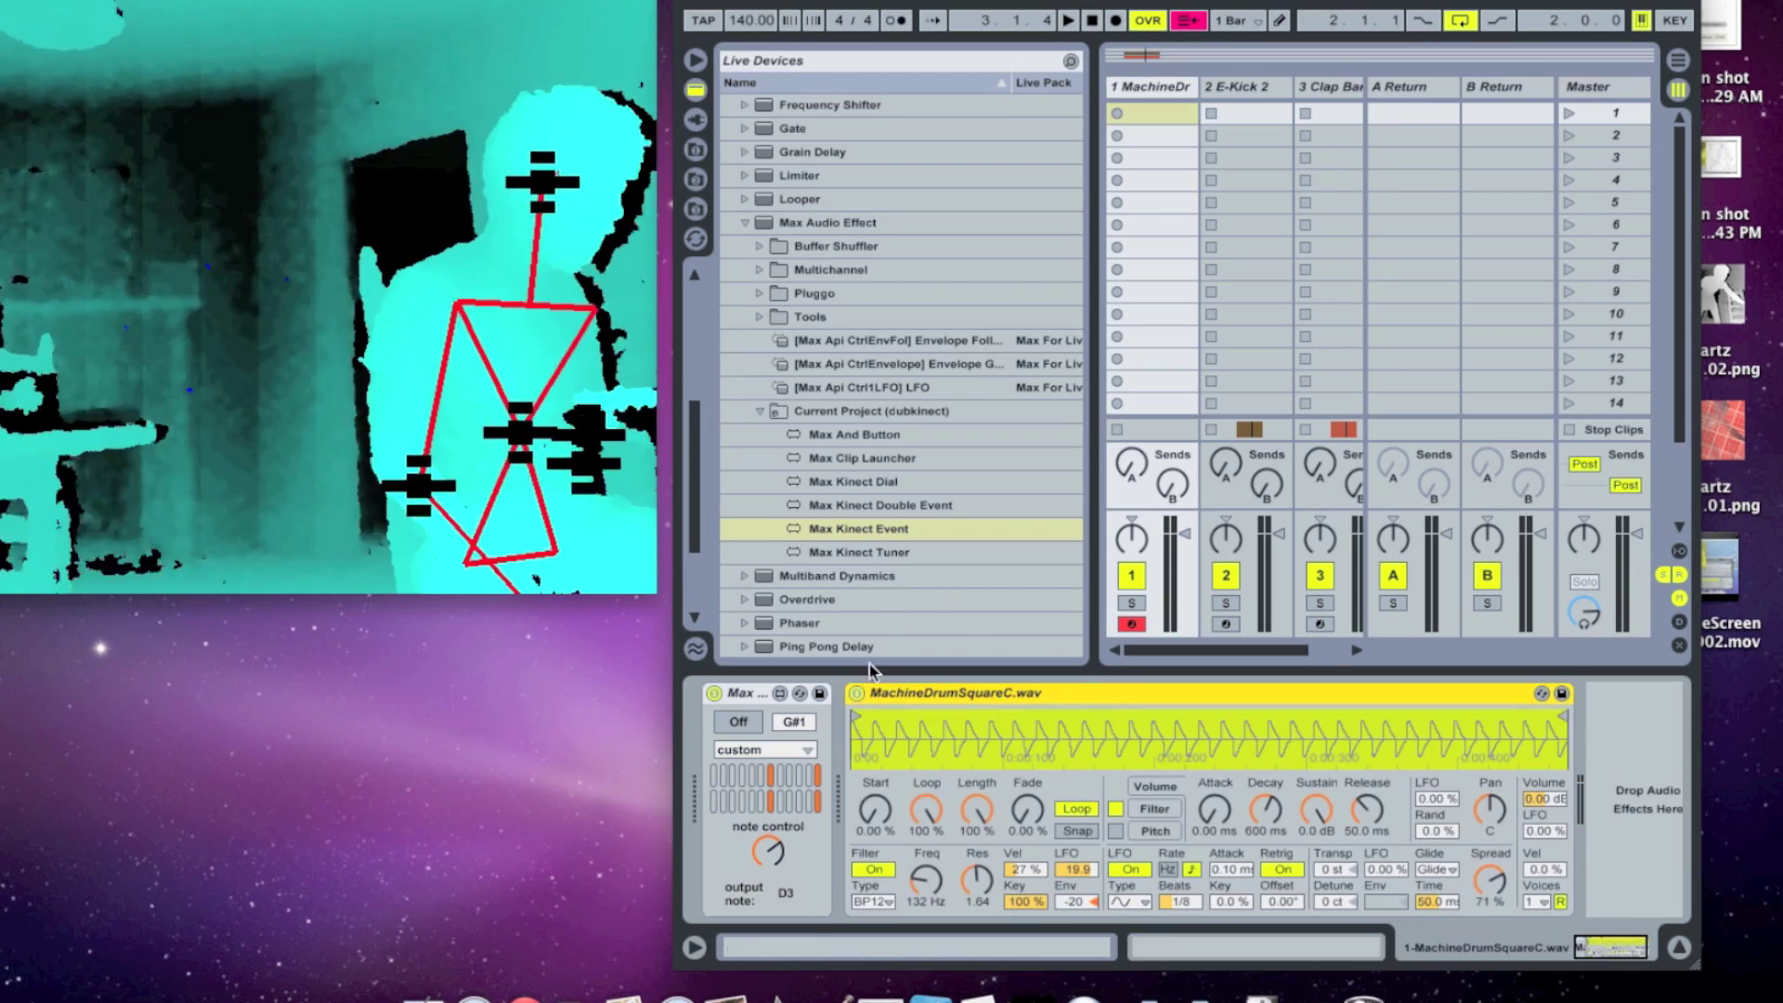
{"action": "left_click_drag", "start_coordinate": [811, 729], "coordinate": [811, 717]}
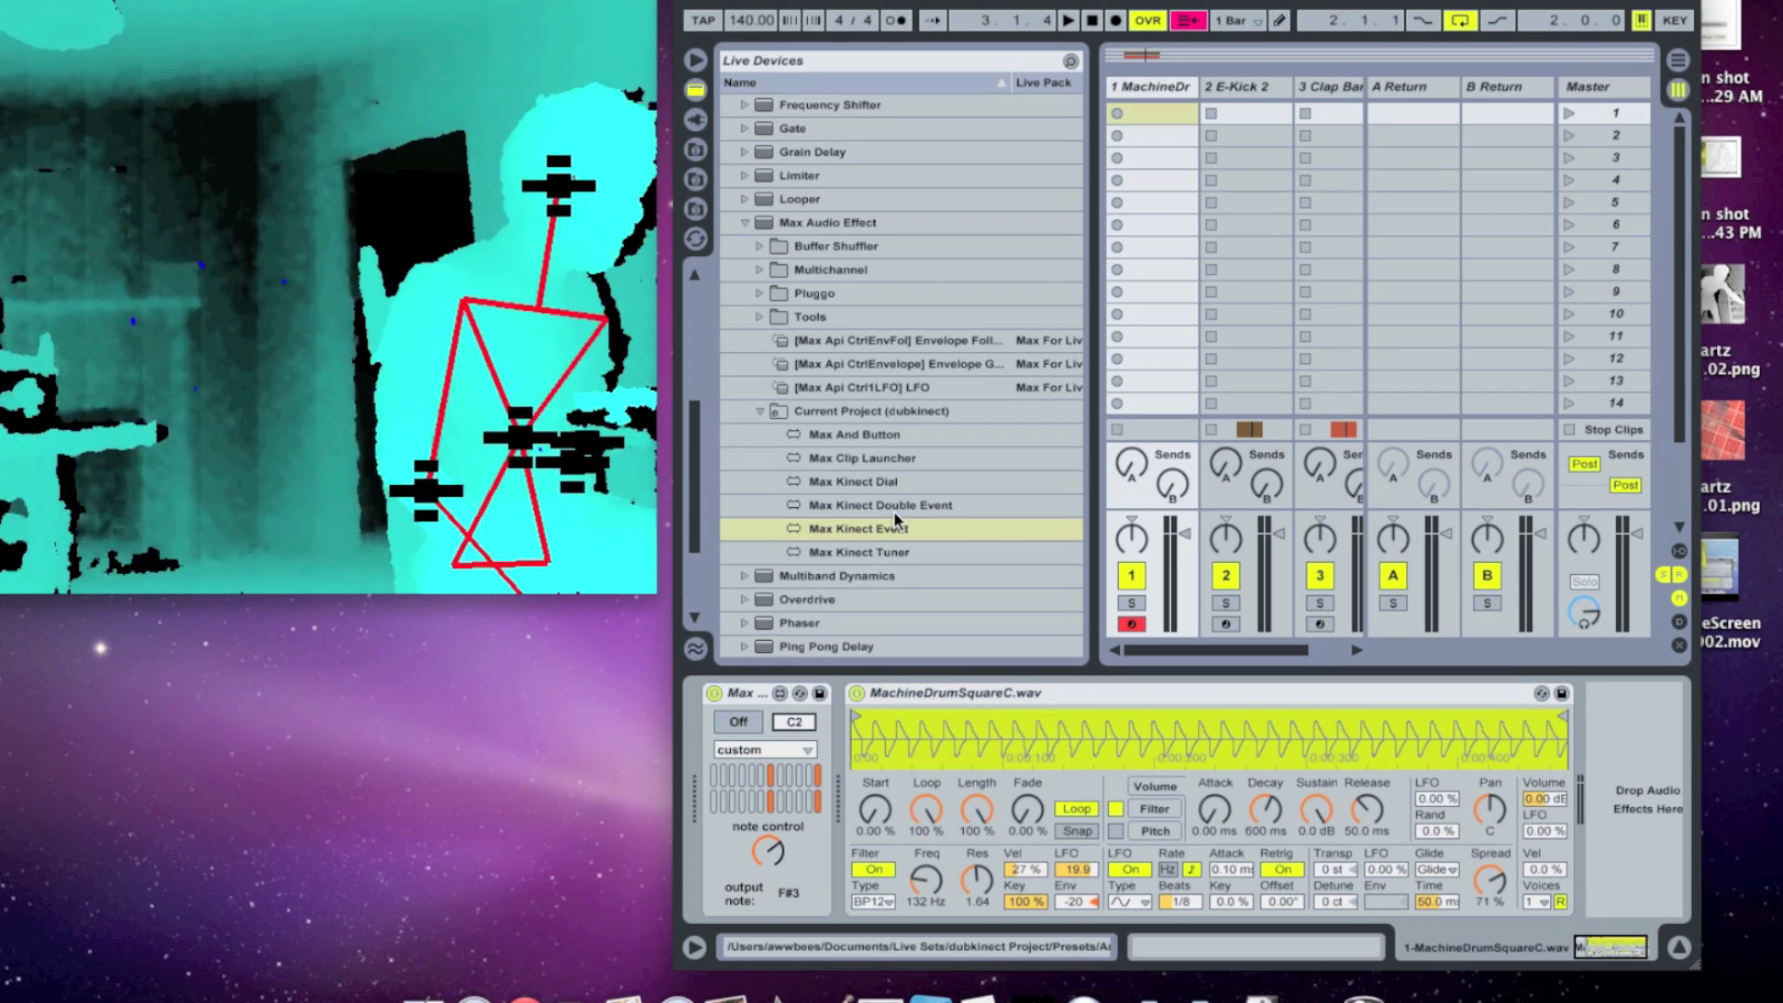
{"action": "double_click", "coordinate": [931, 690]}
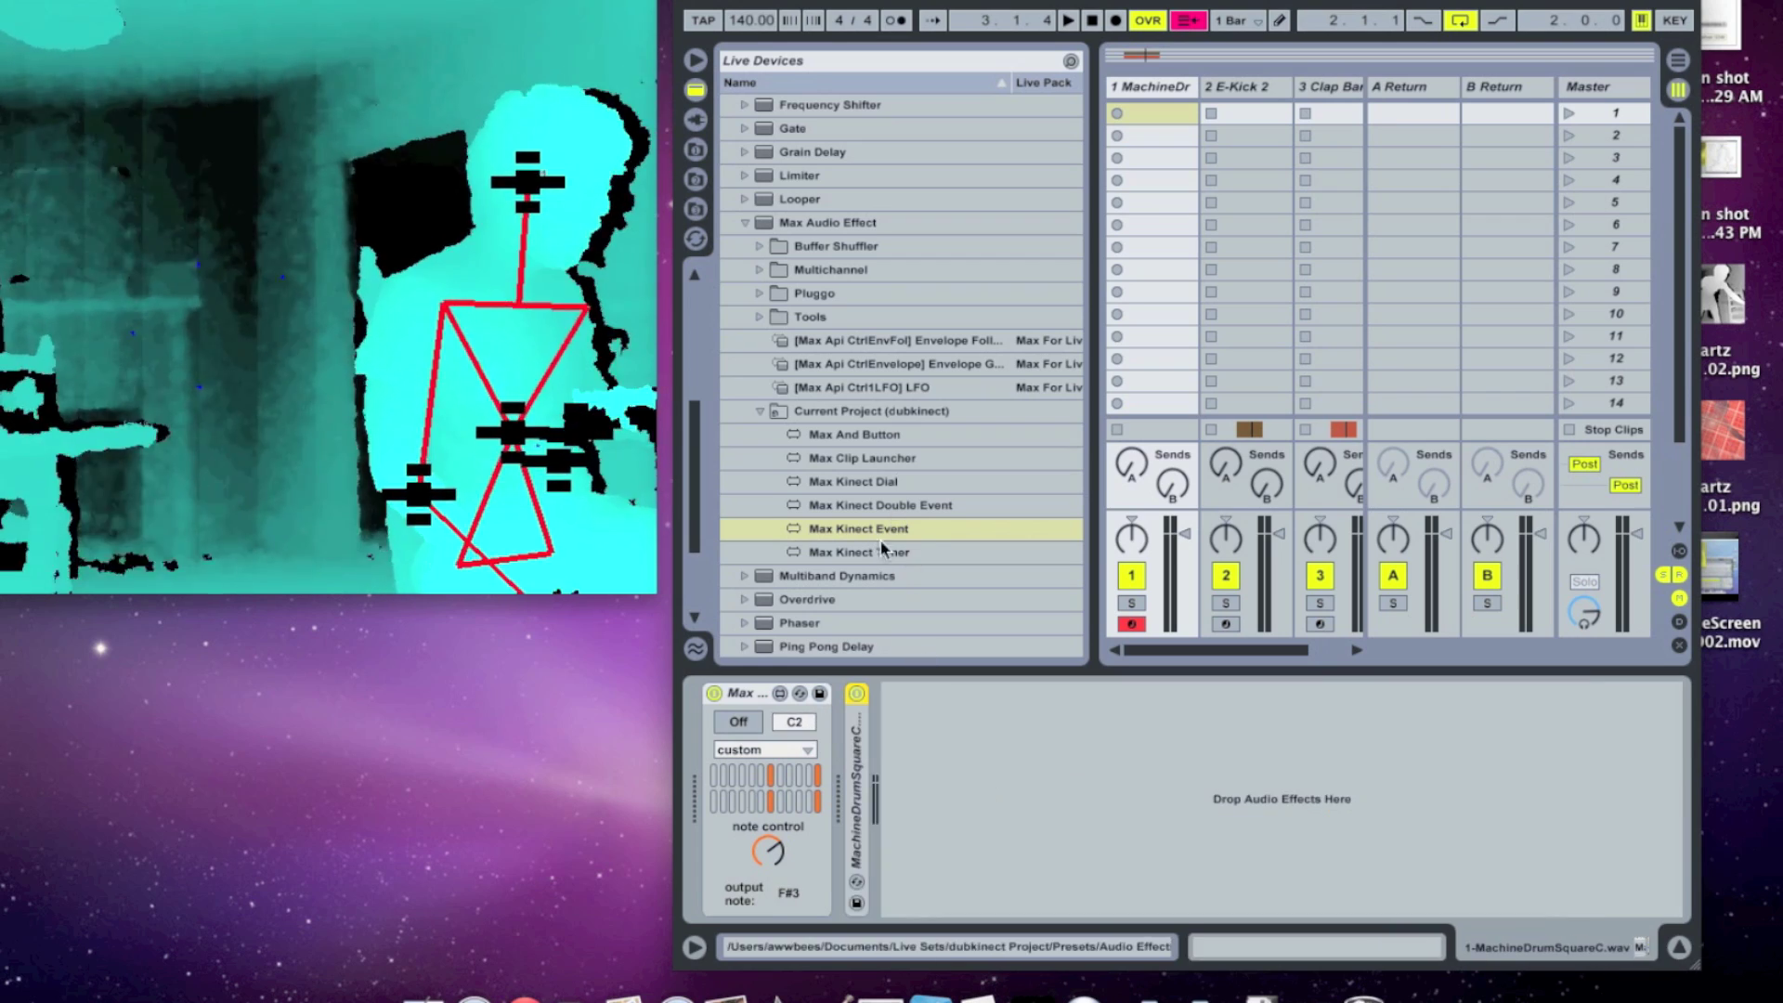
{"action": "left_click_drag", "start_coordinate": [859, 506], "coordinate": [997, 811]}
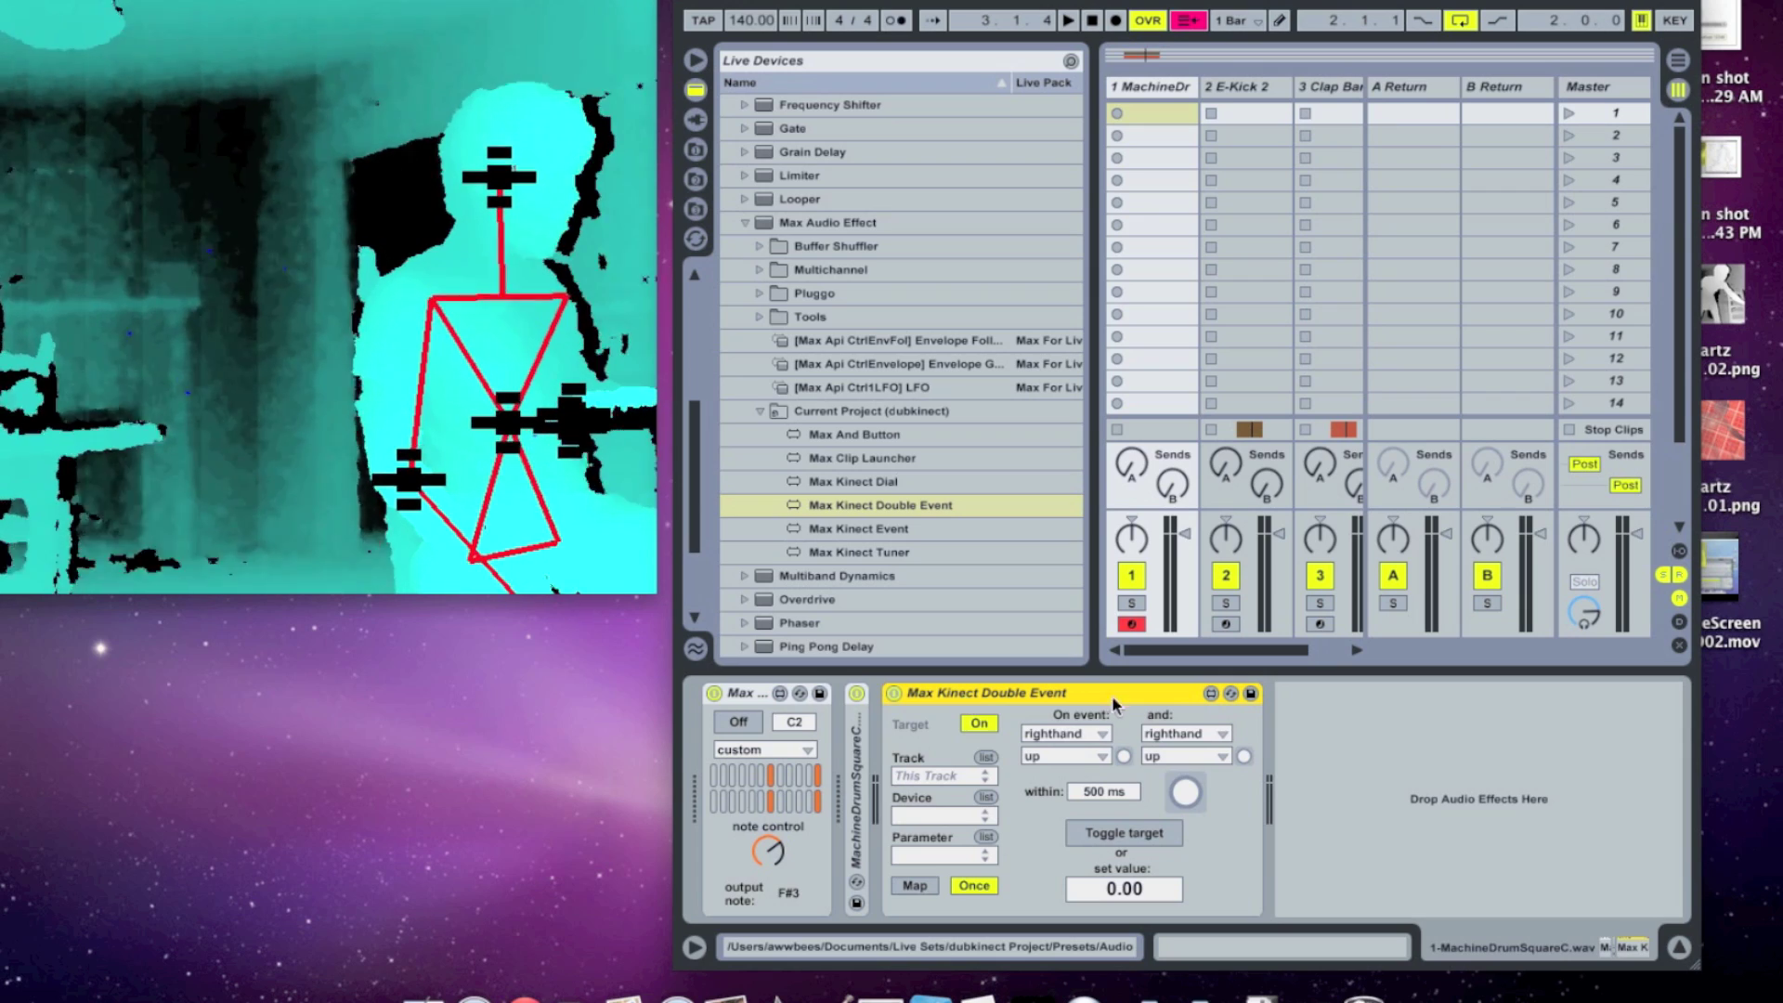
Set the Double Event's On event to lefthand/left and its 'and:' condition to righthand/right
{"action": "left_click", "coordinate": [1082, 738]}
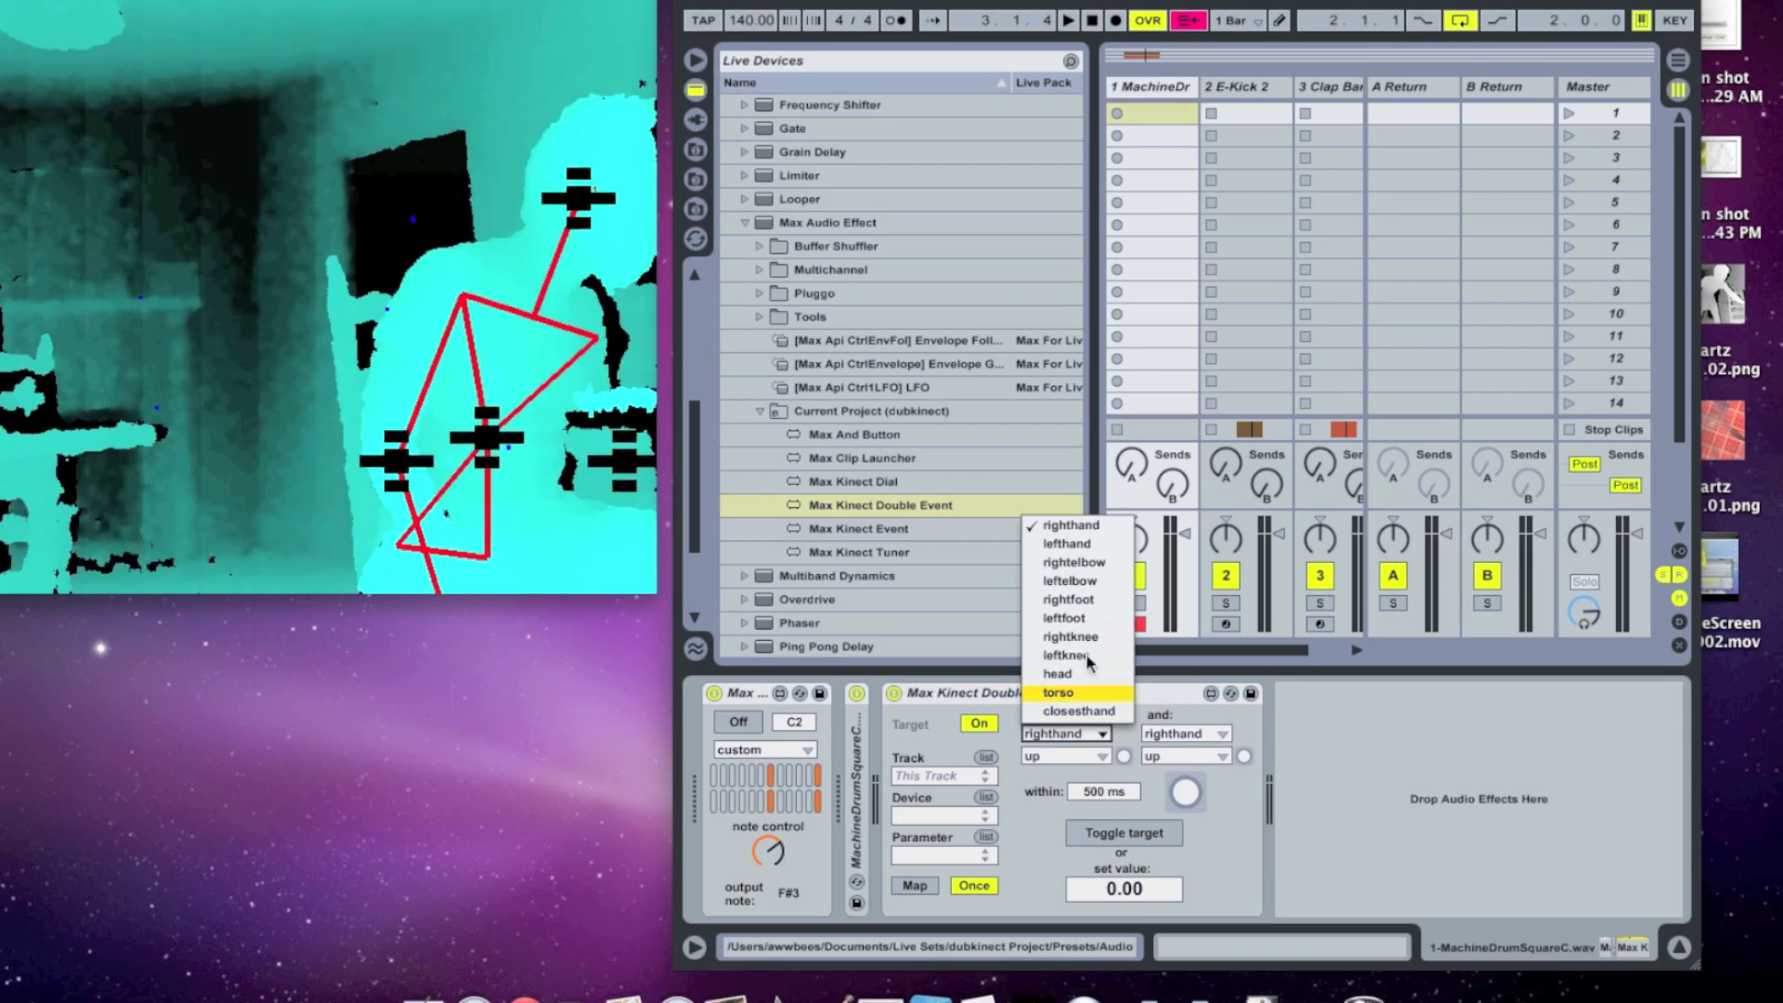
{"action": "left_click", "coordinate": [1056, 737]}
{"action": "left_click", "coordinate": [1060, 732]}
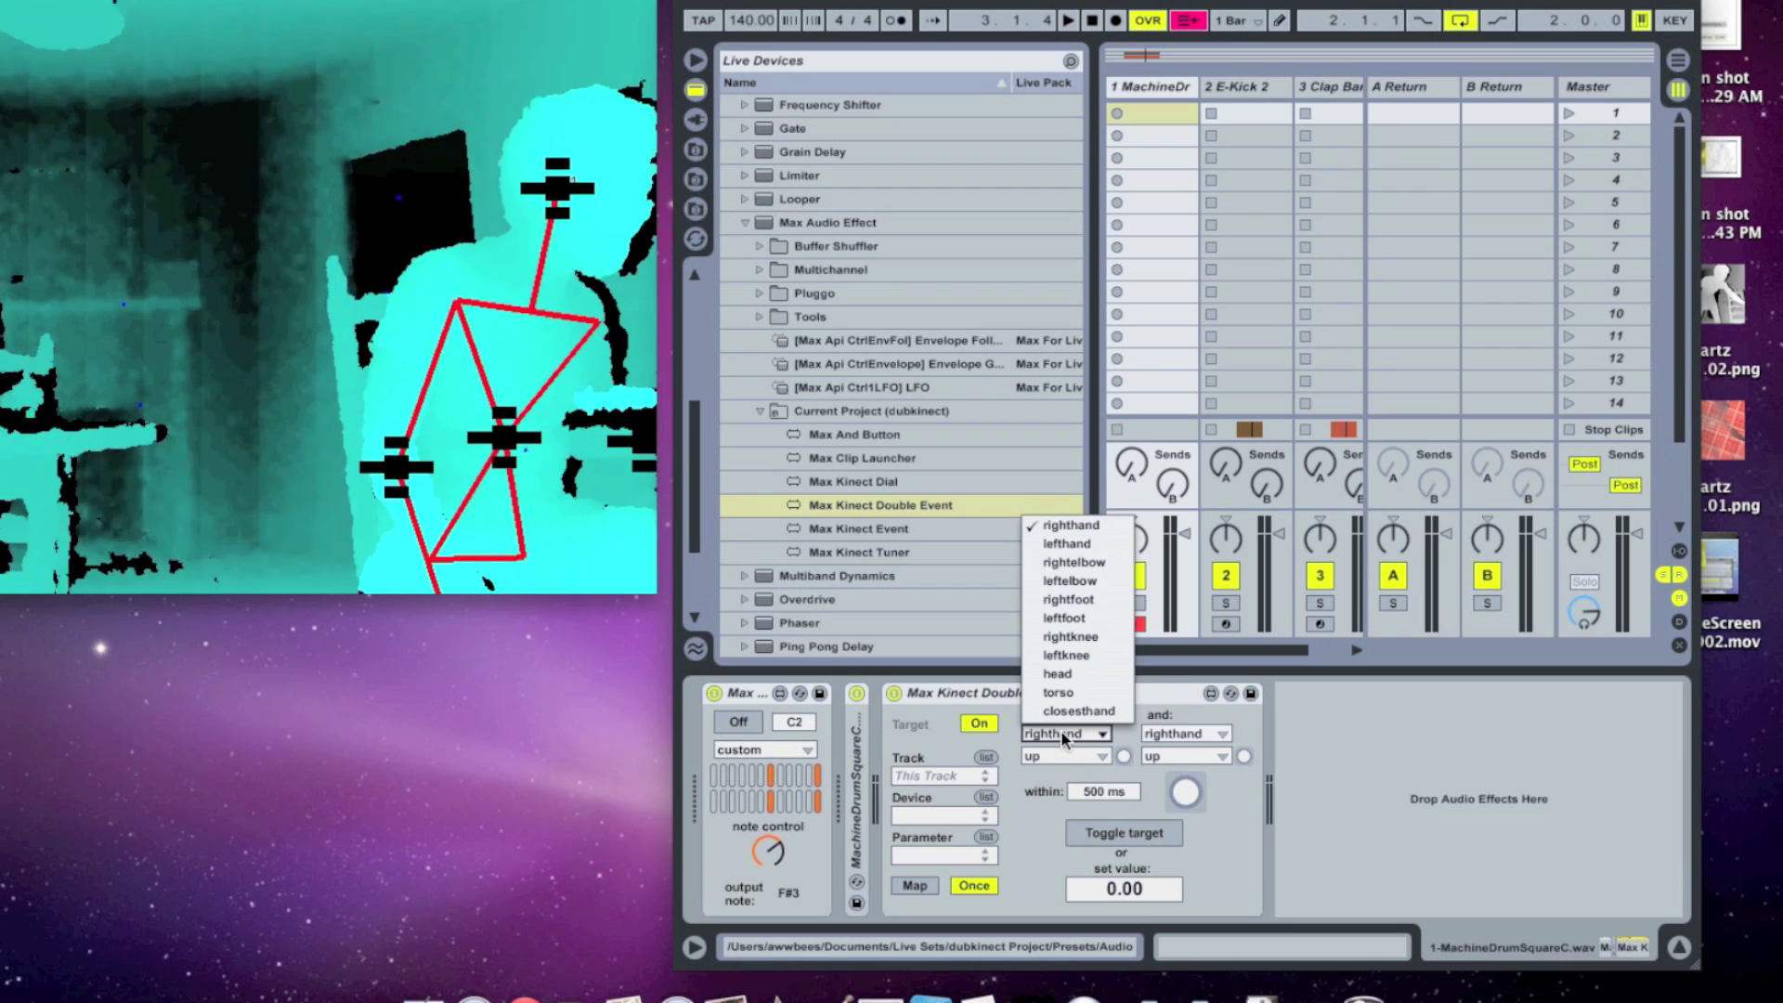
{"action": "left_click", "coordinate": [1082, 544]}
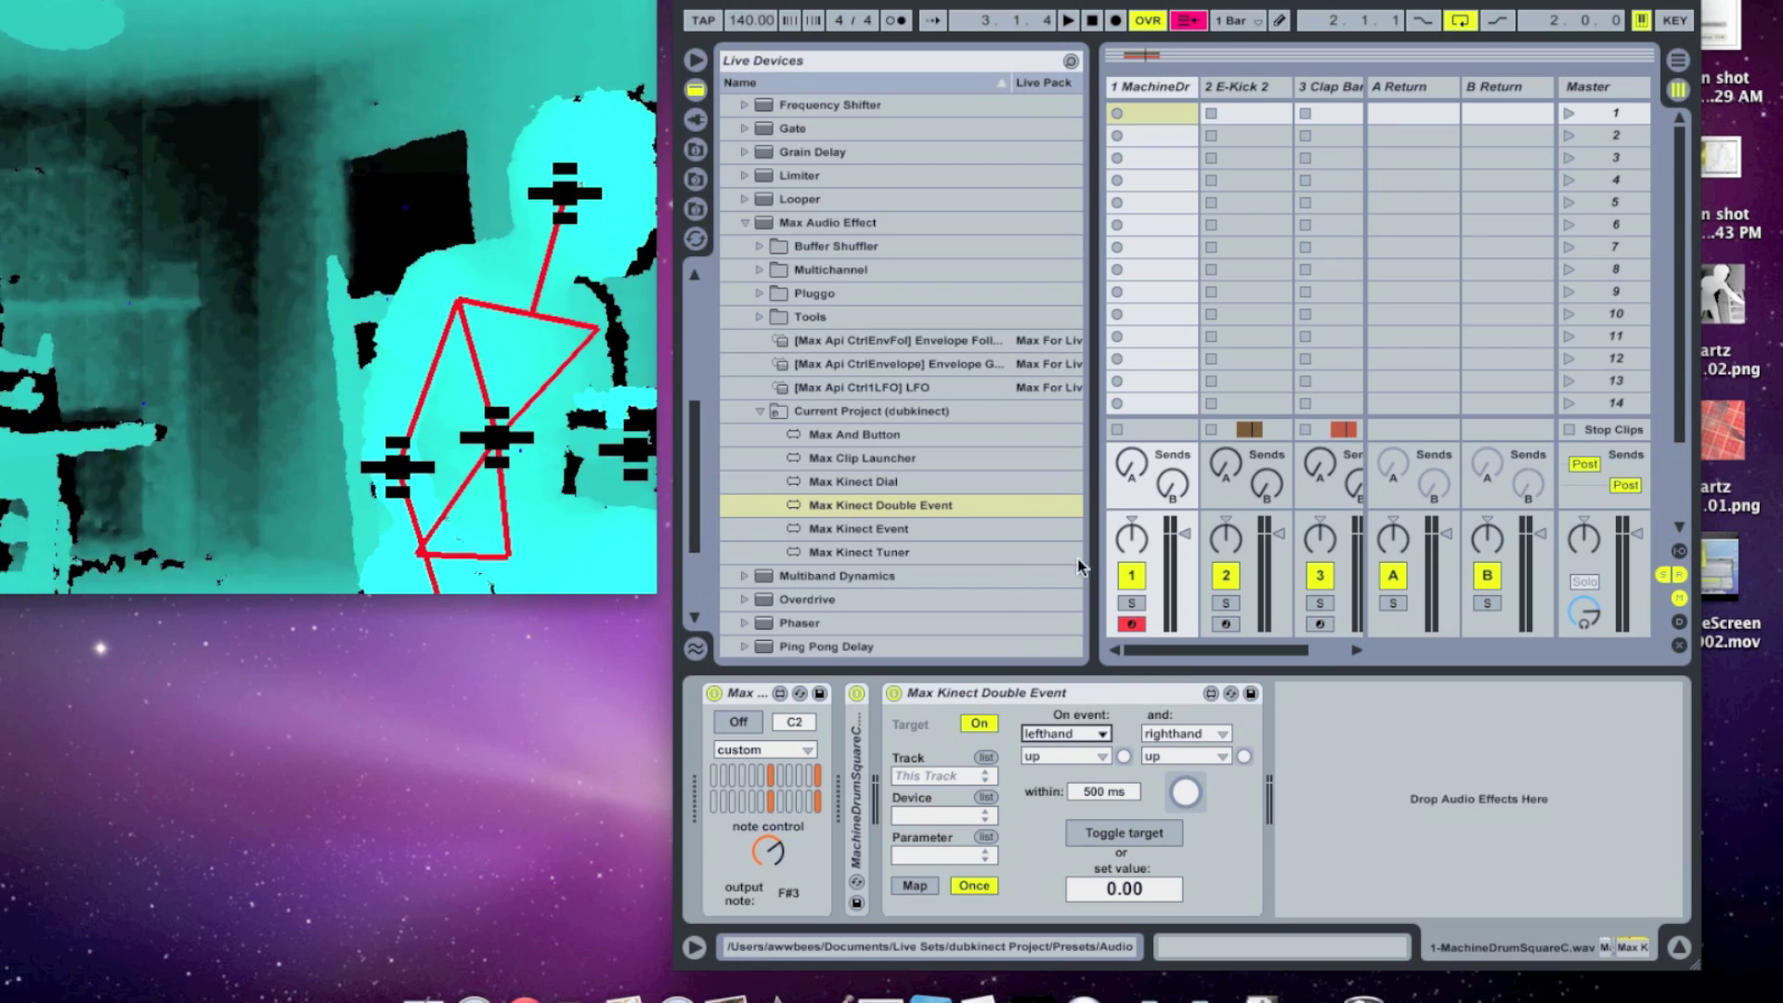
{"action": "left_click", "coordinate": [1054, 757]}
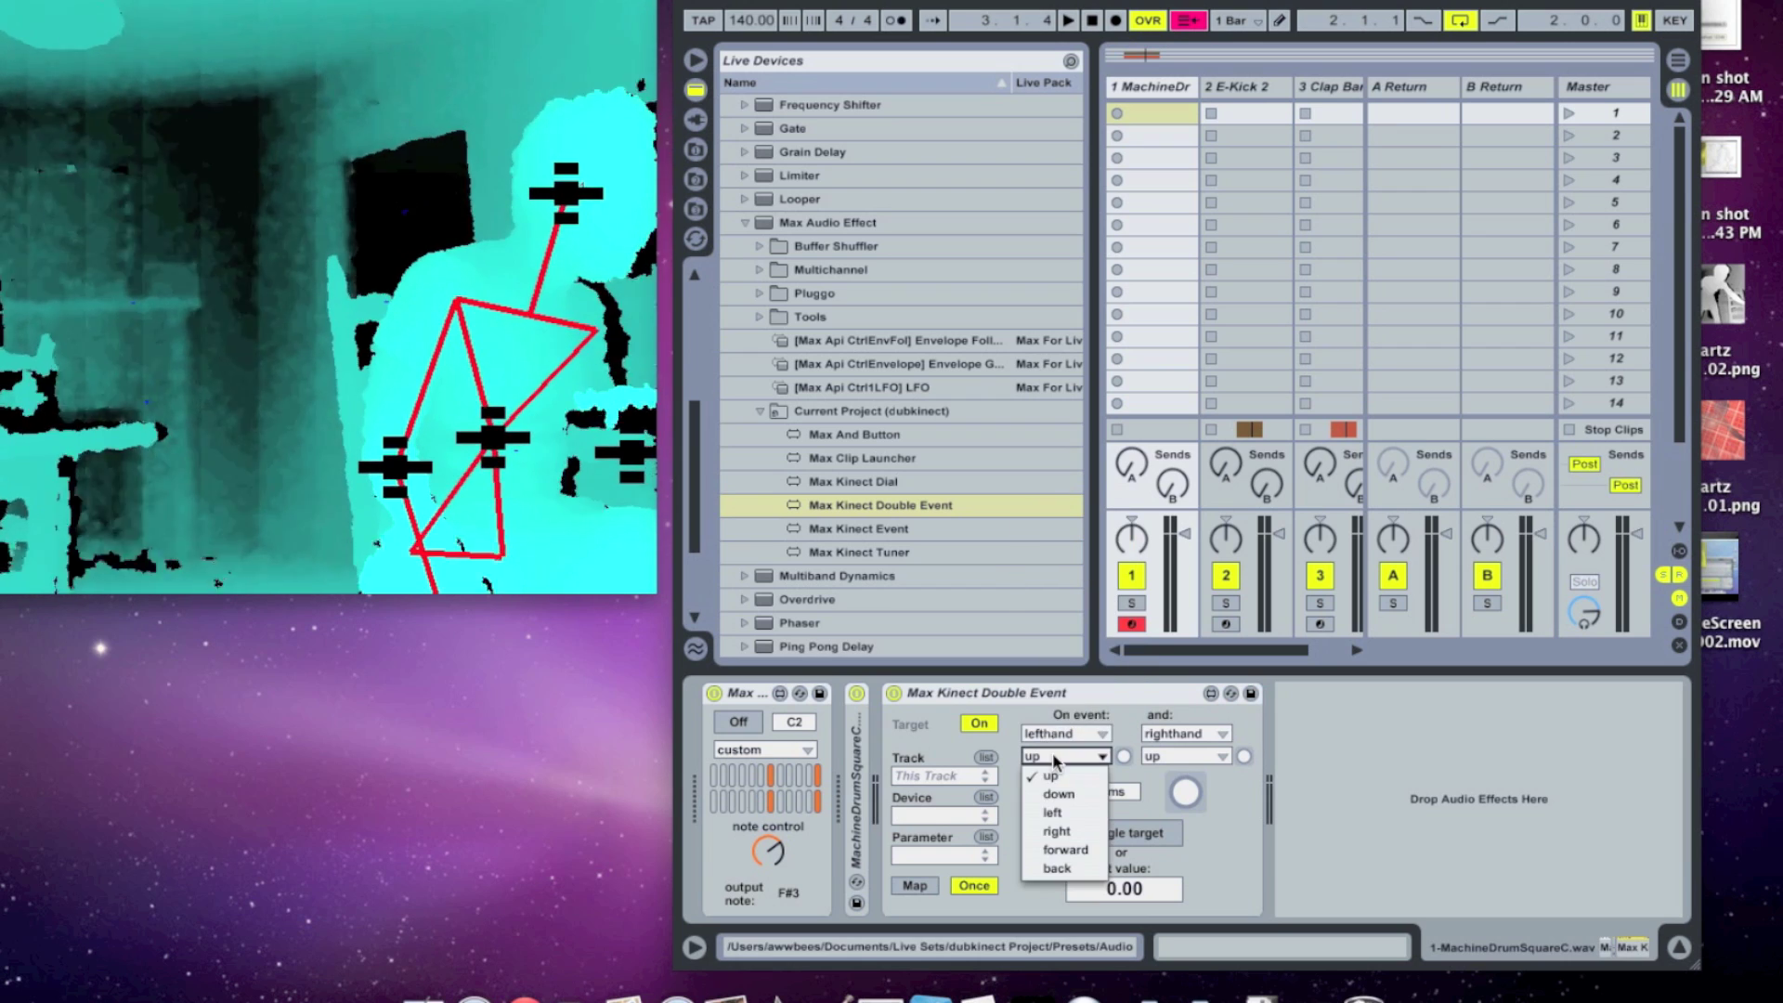
{"action": "left_click", "coordinate": [1057, 809]}
{"action": "left_click", "coordinate": [1188, 733]}
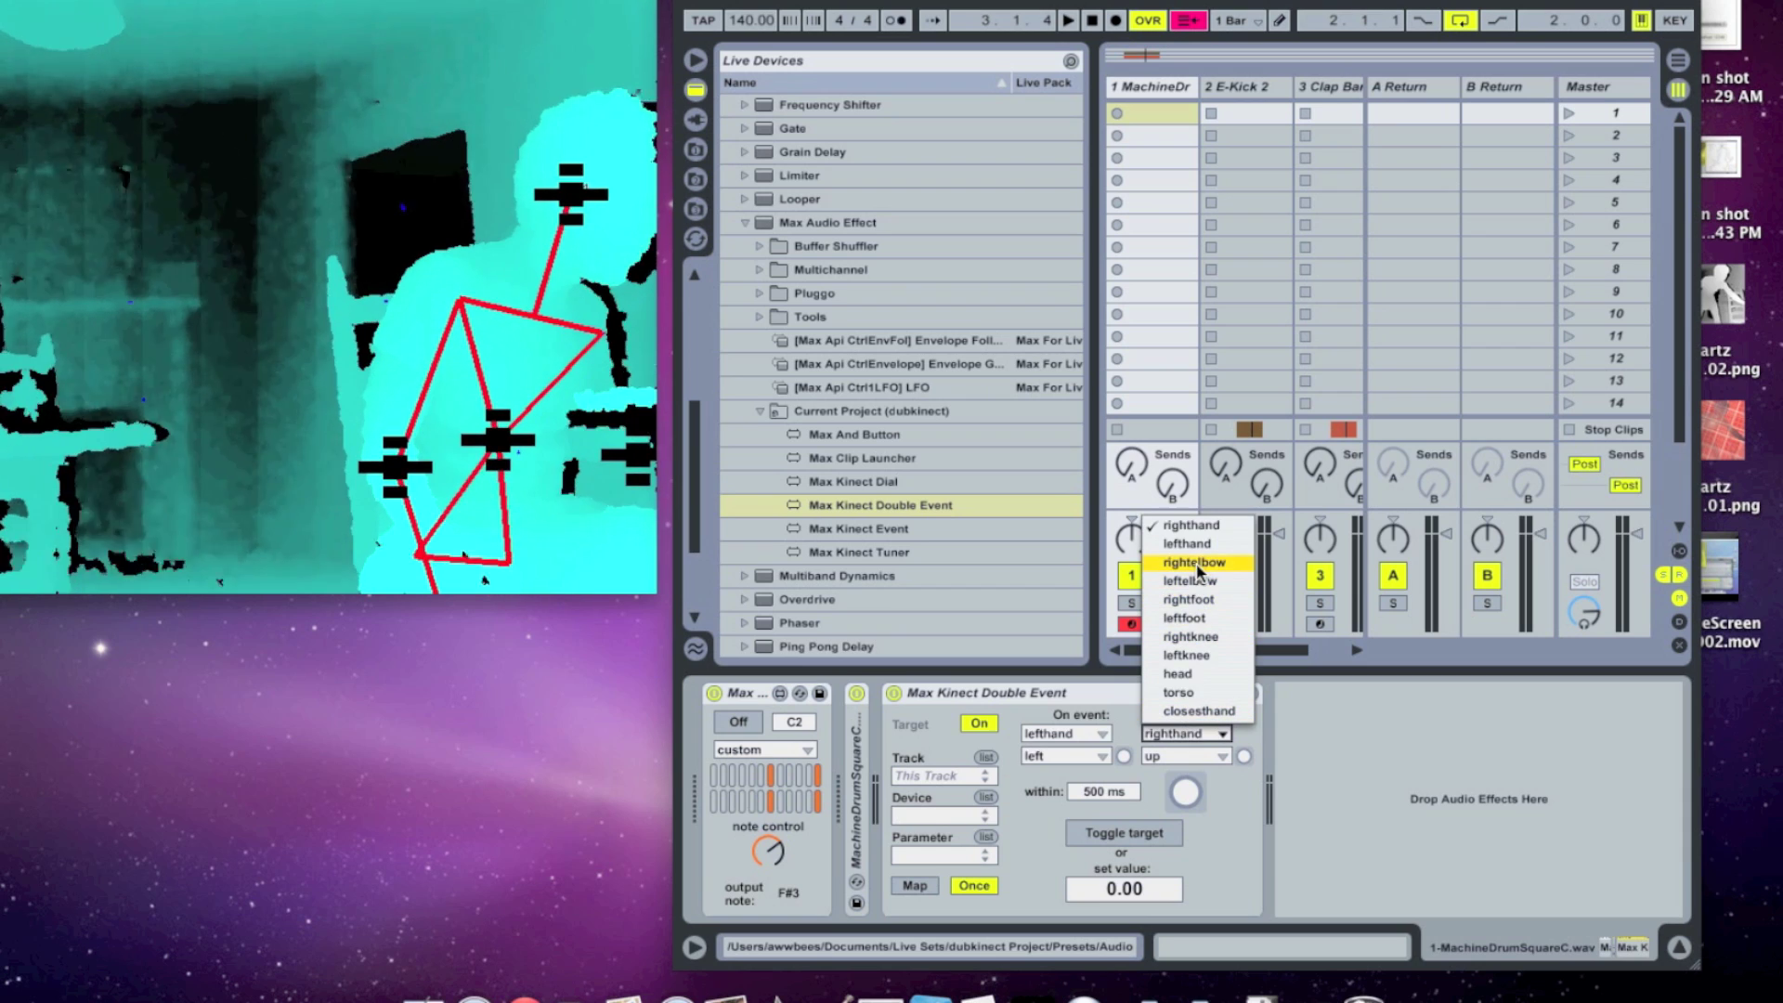
{"action": "left_click", "coordinate": [1191, 526]}
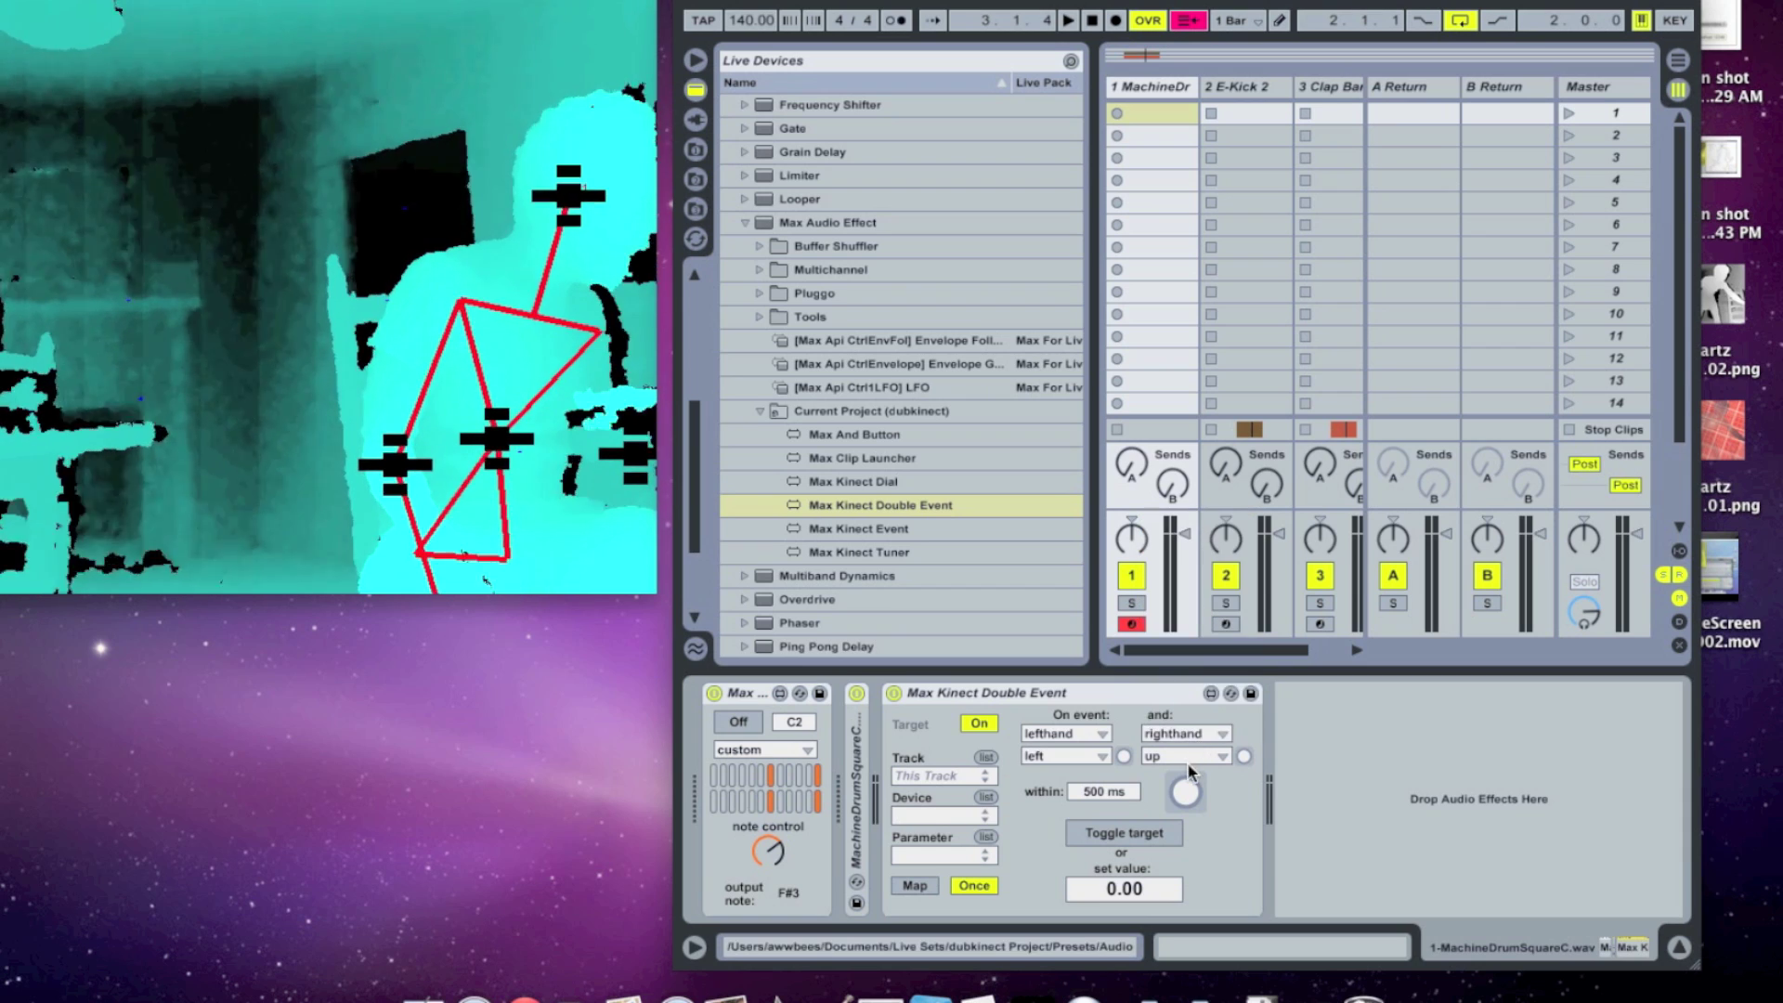
{"action": "left_click", "coordinate": [1187, 762]}
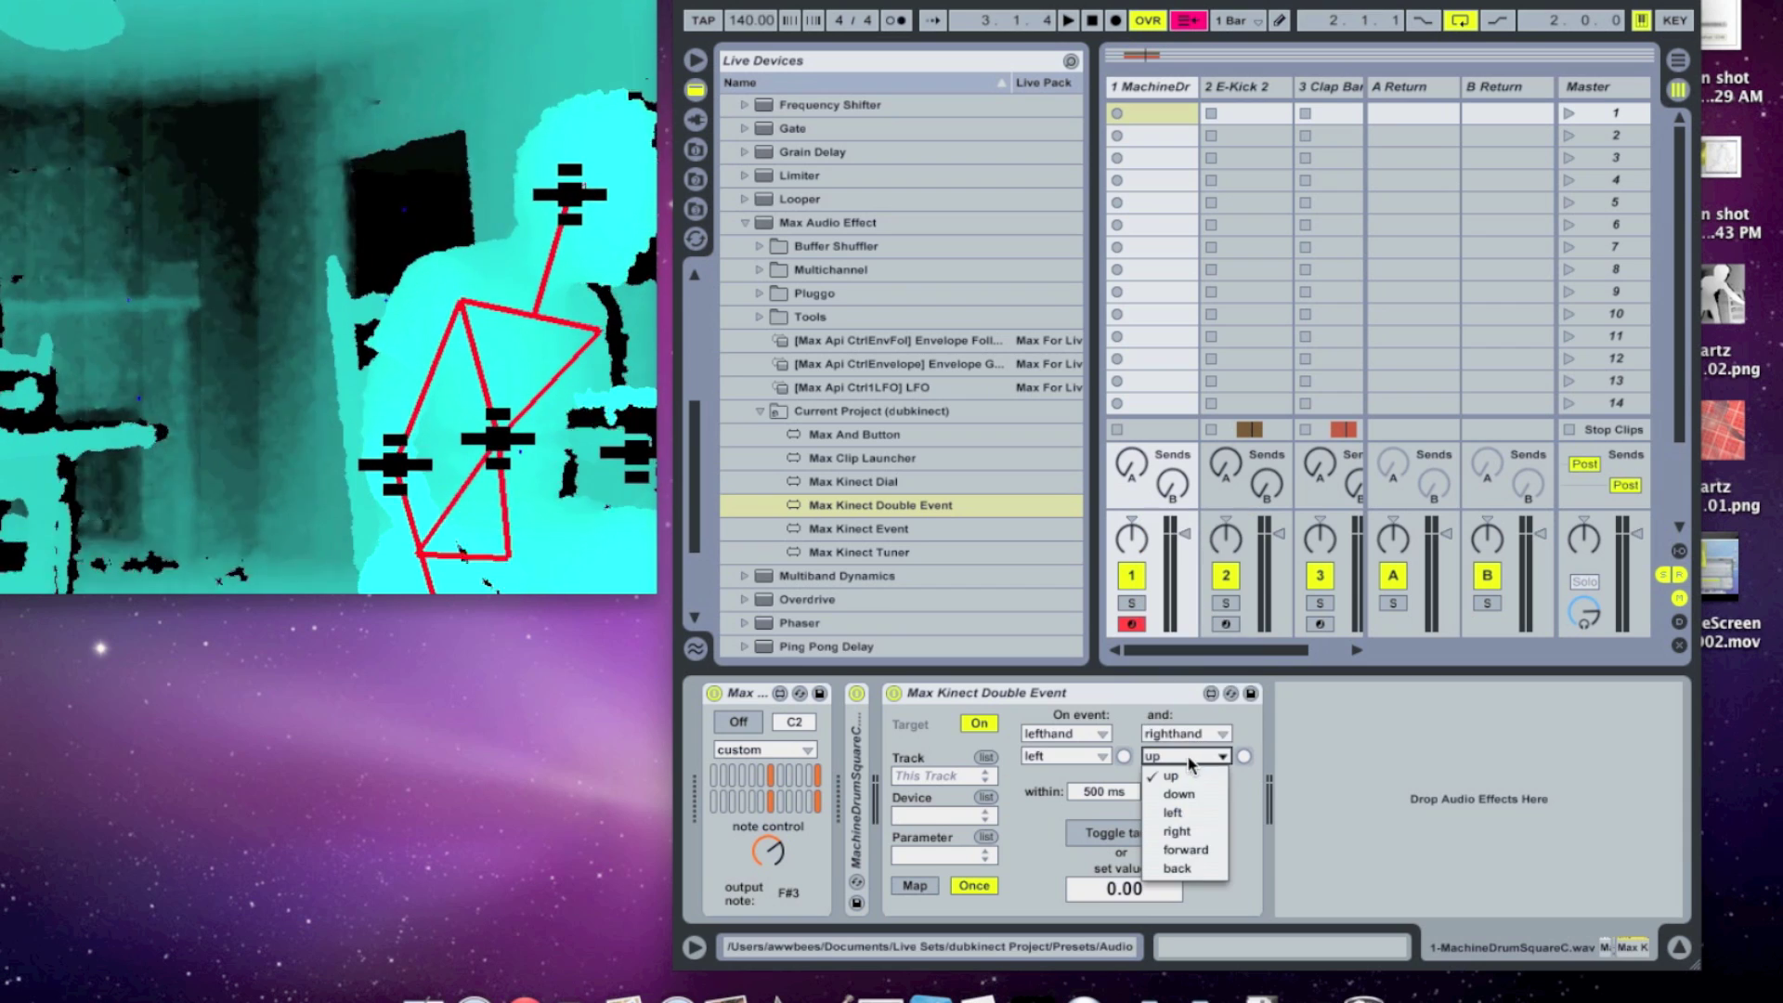
{"action": "left_click", "coordinate": [1180, 831]}
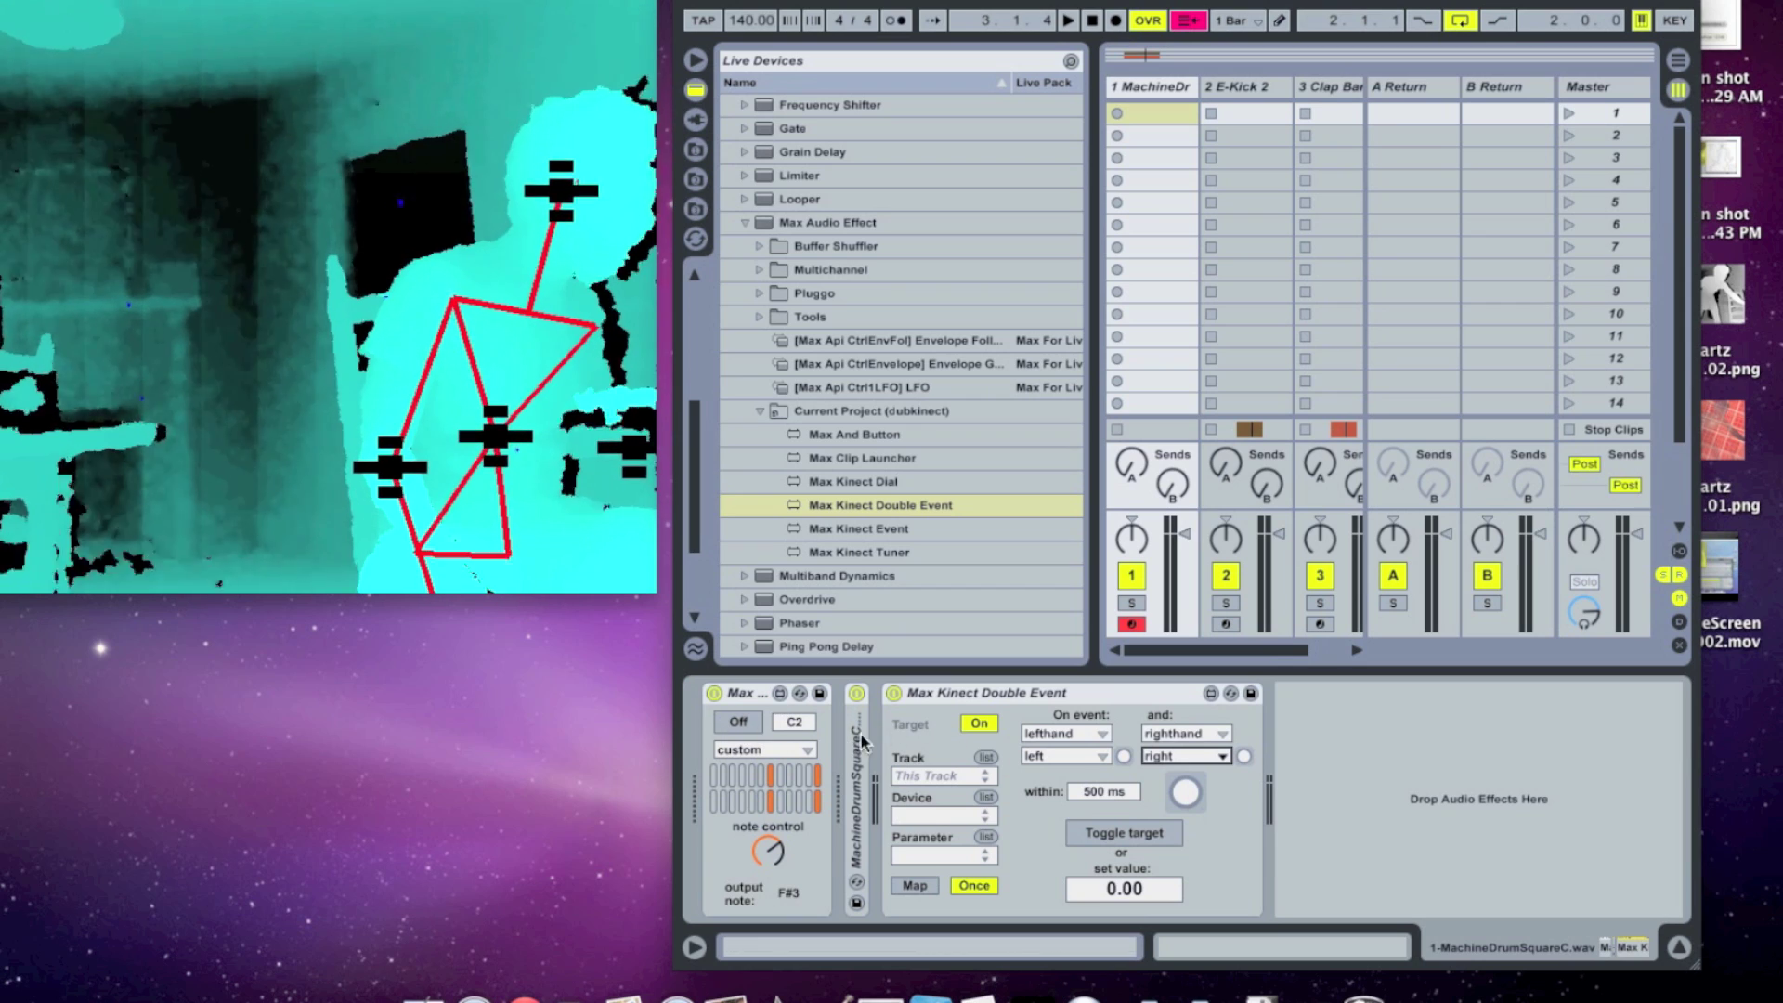
Map the double-hand gesture to the Max note device's on switch with Toggle target enabled
{"action": "left_click", "coordinate": [915, 886]}
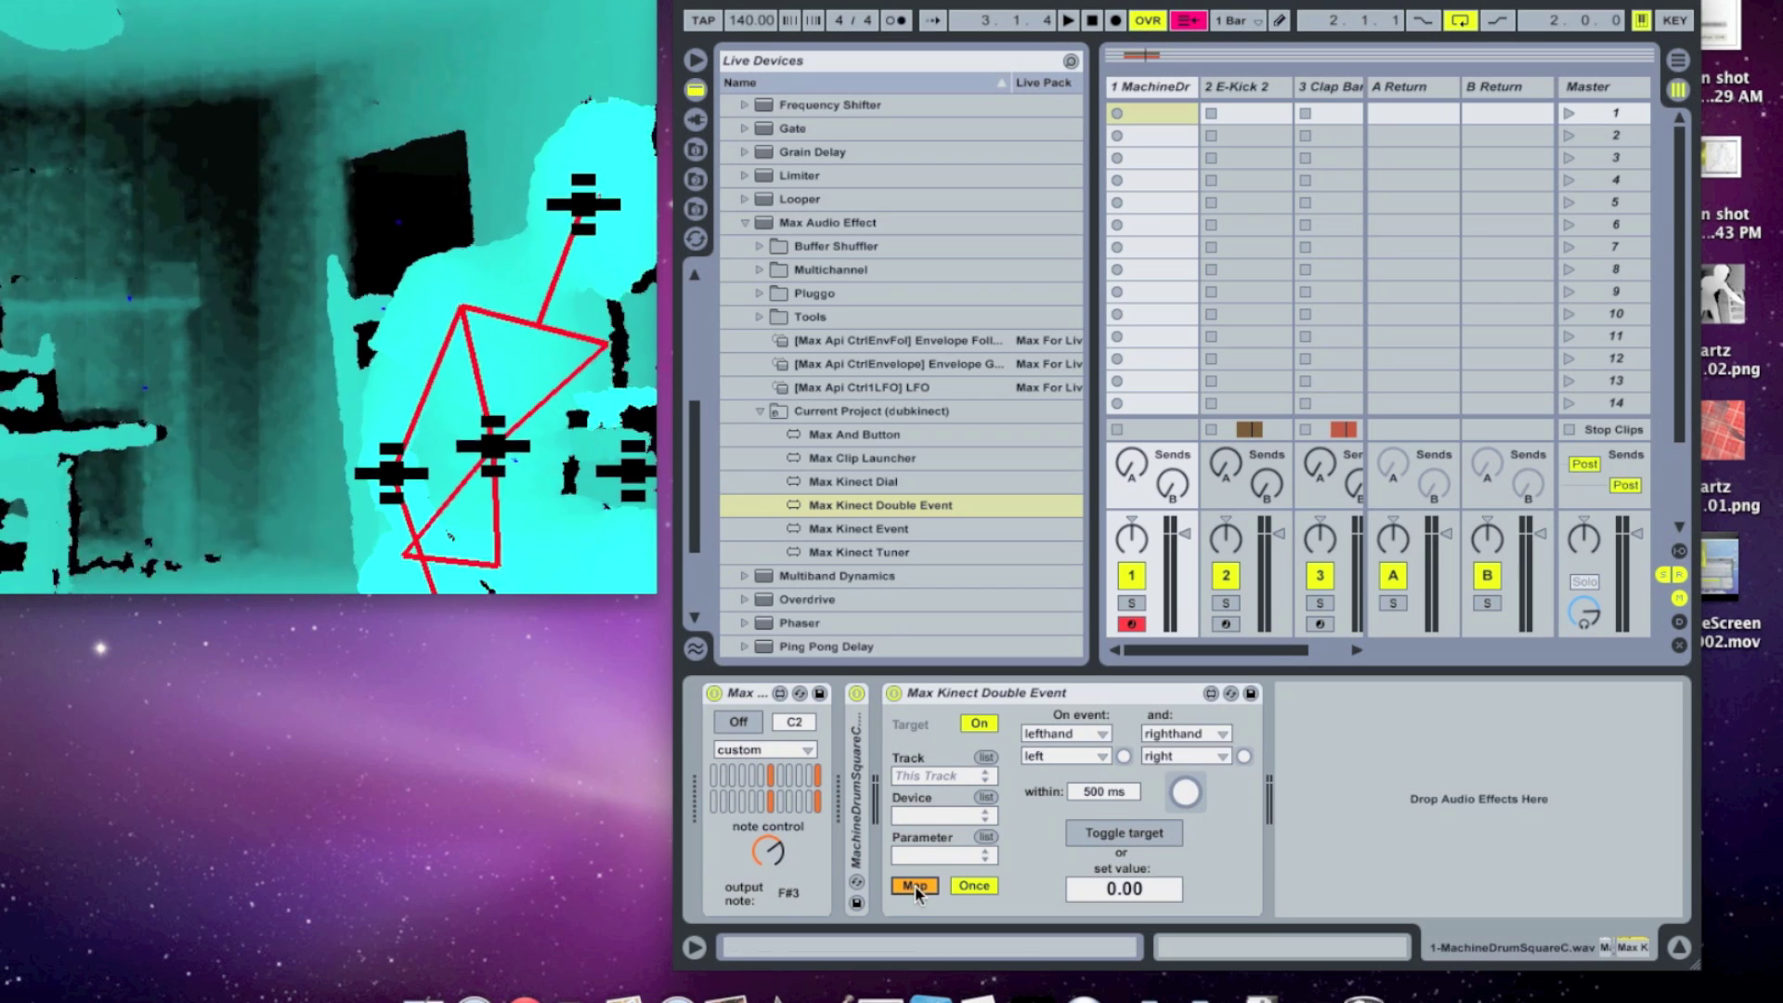
{"action": "left_click", "coordinate": [745, 727]}
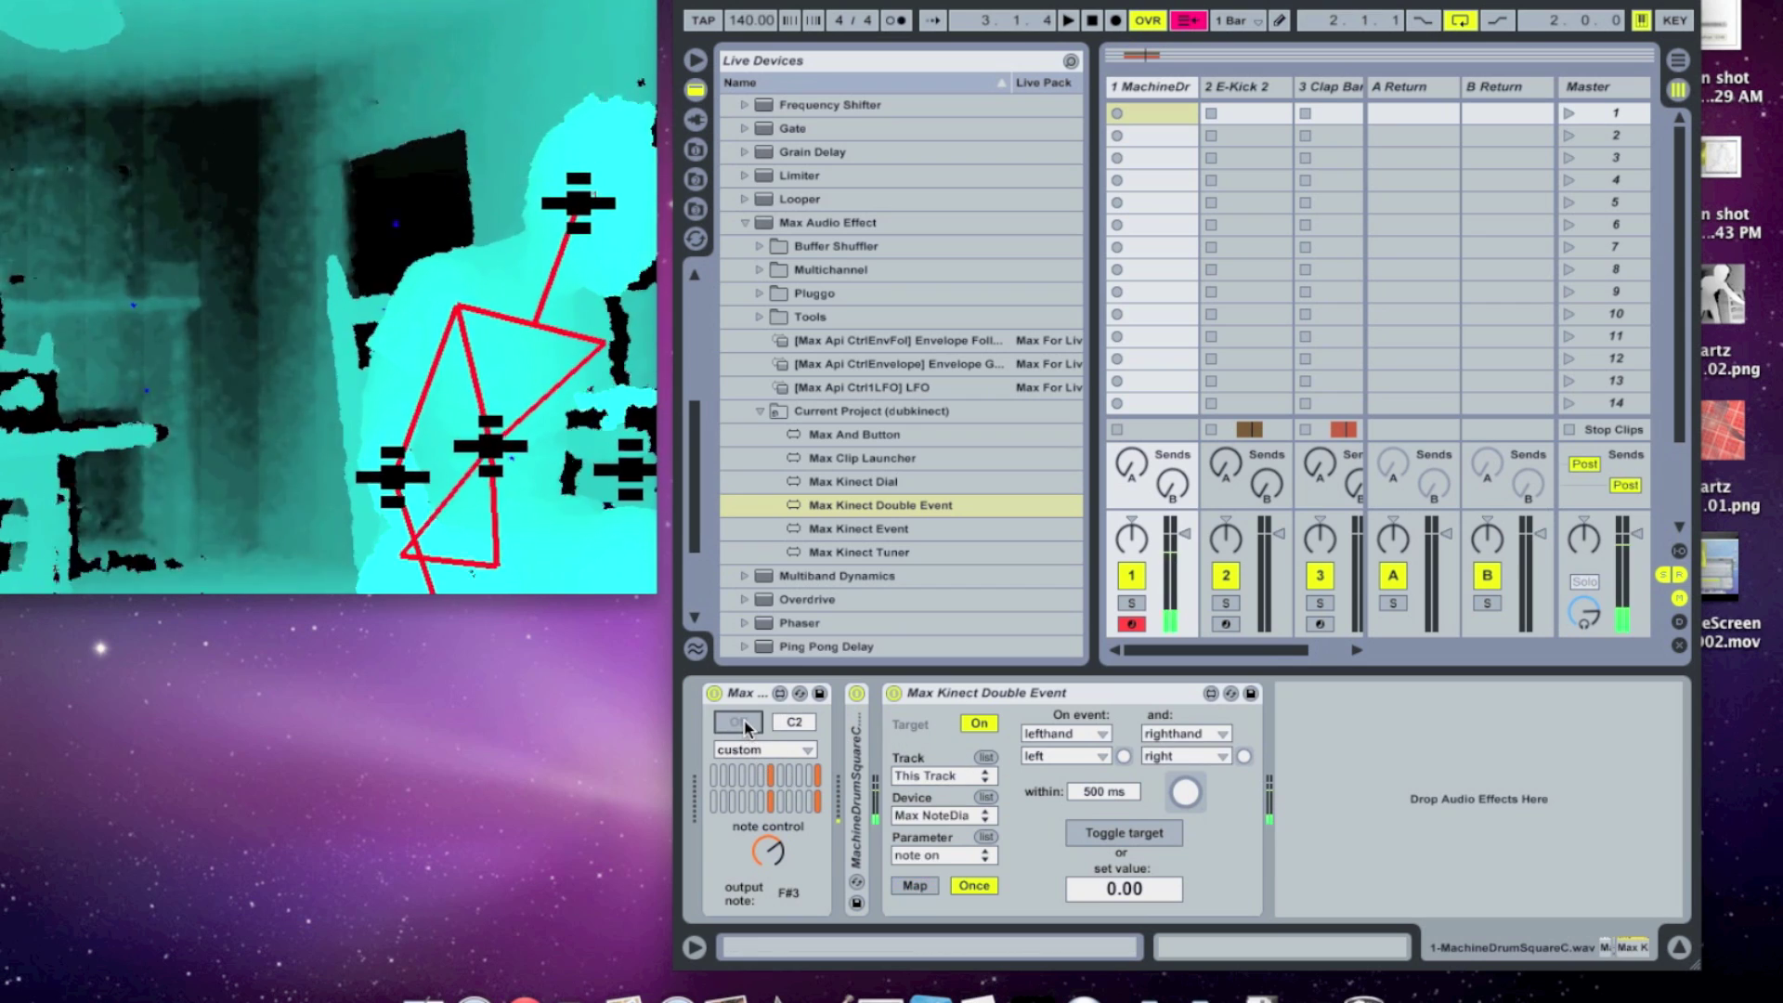
{"action": "left_click", "coordinate": [1114, 831]}
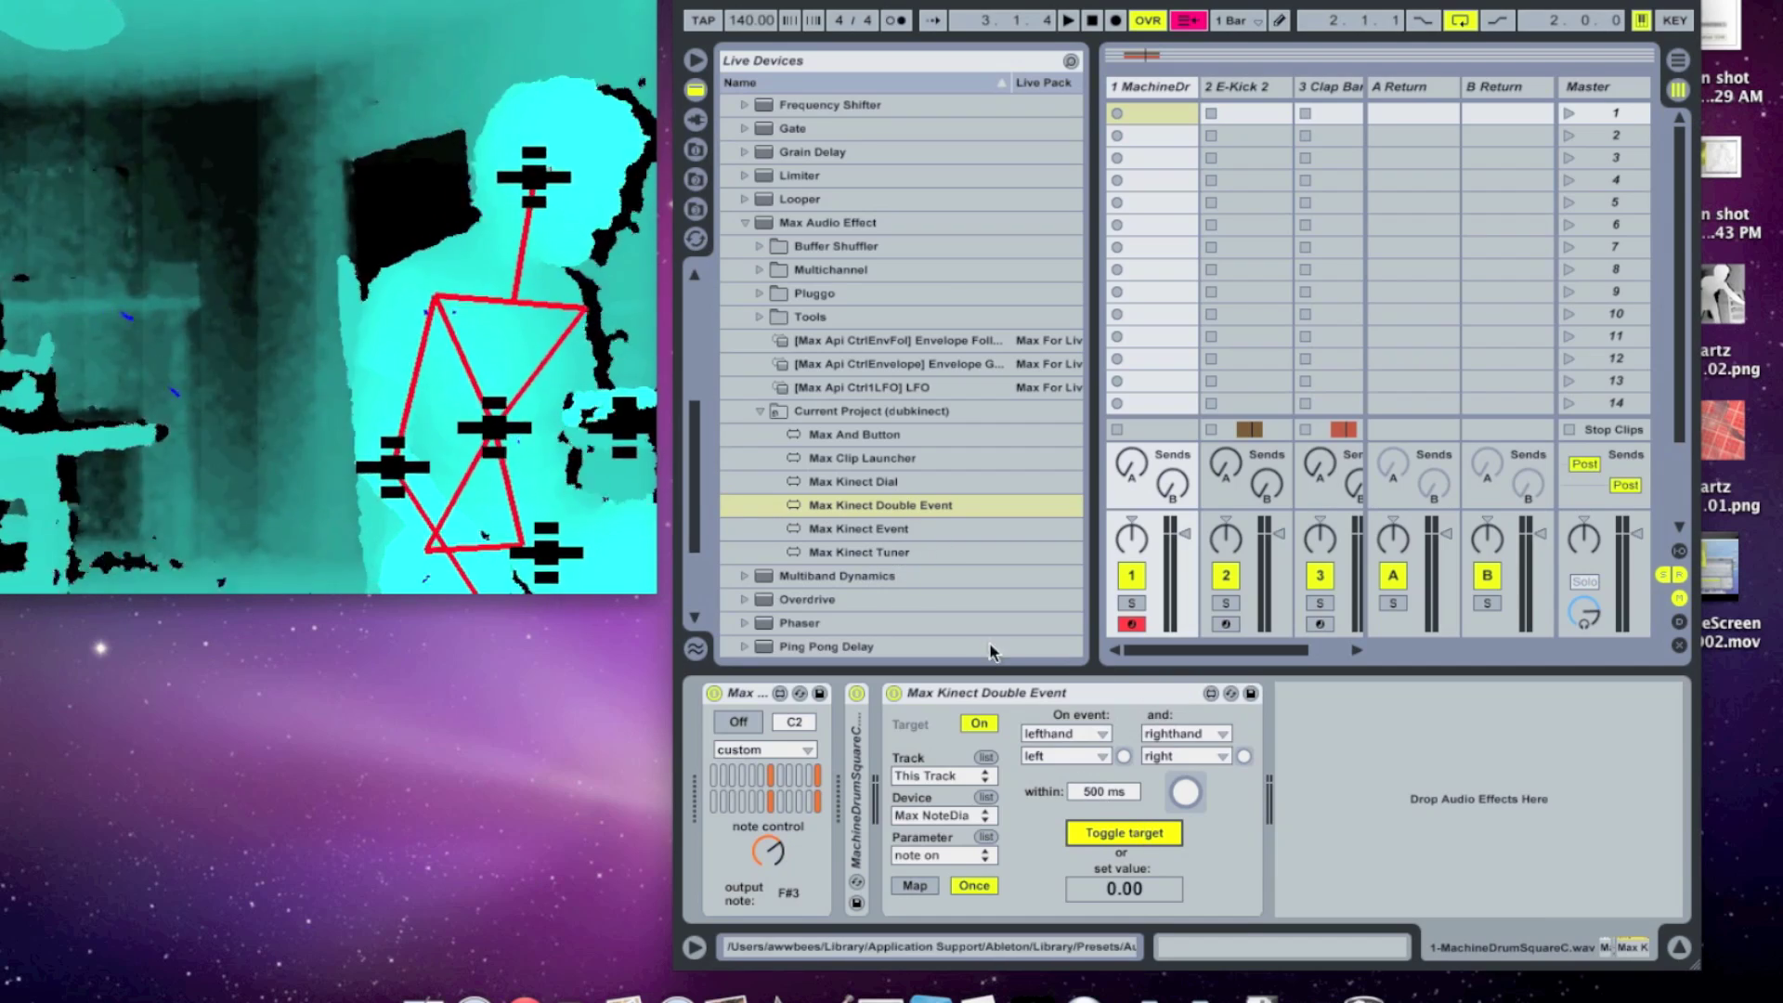
Delete the Max Kinect Double Event, fold the sampler, and load a Max Kinect Event
{"action": "left_click", "coordinate": [980, 690]}
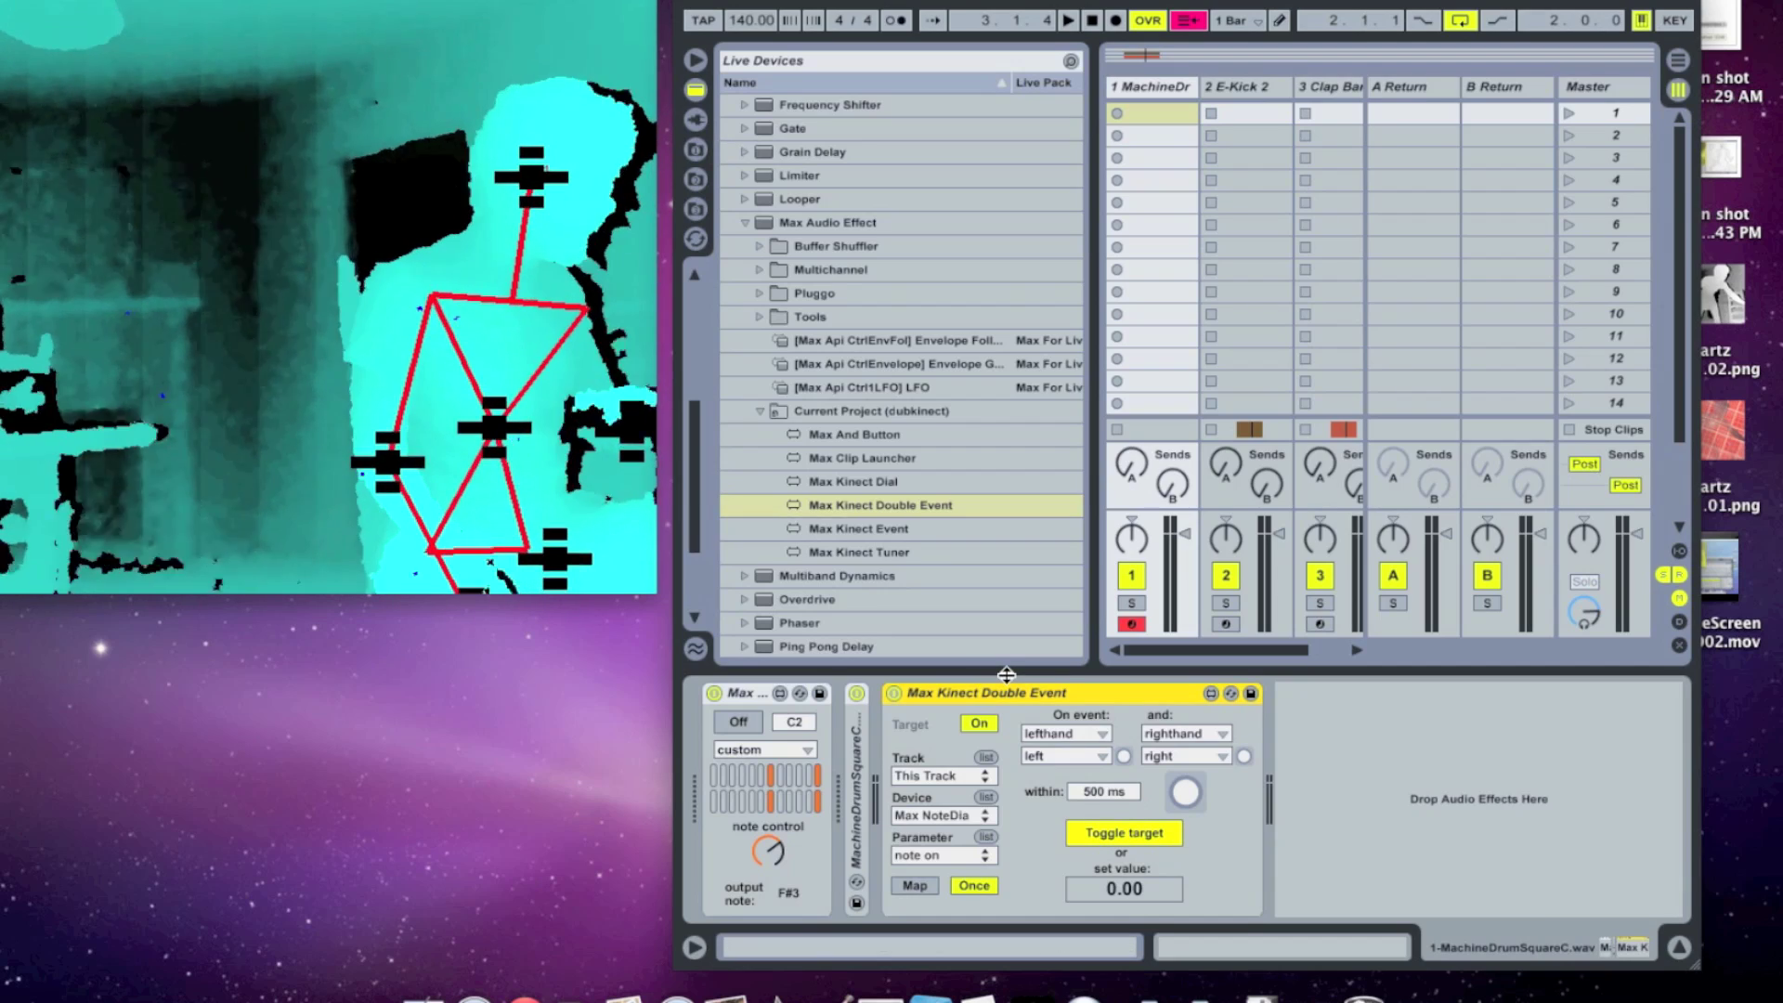
{"action": "key", "text": "Delete"}
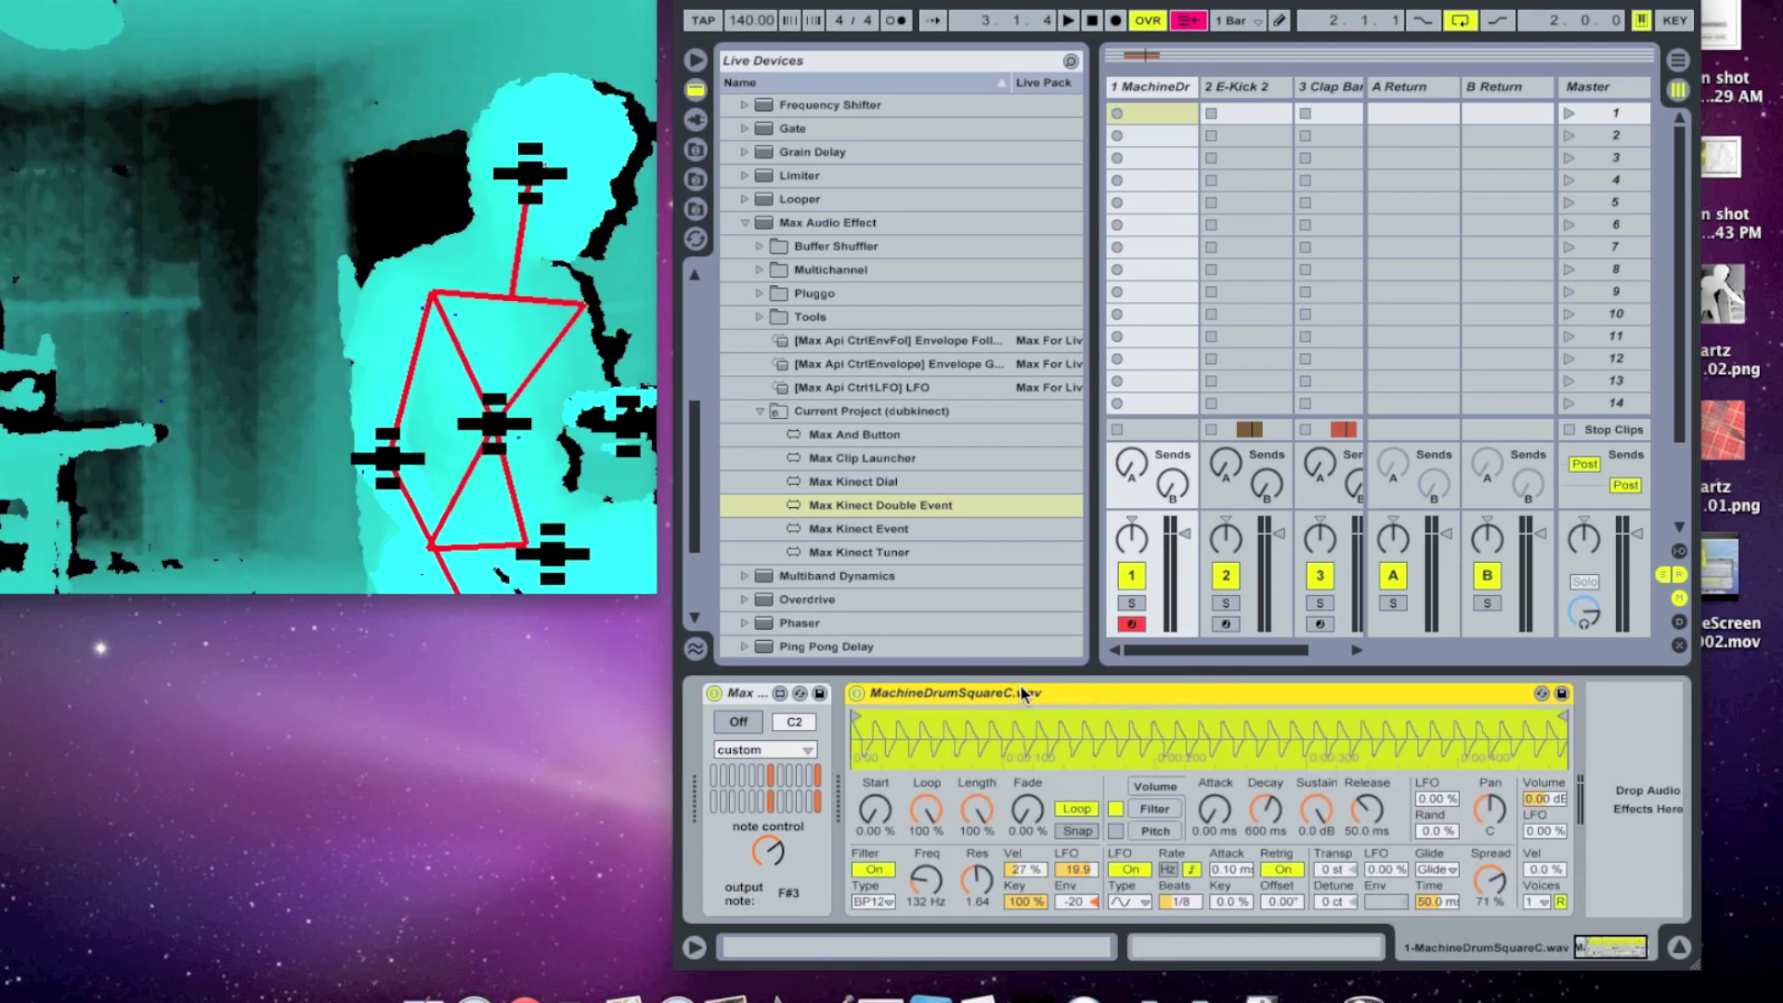
{"action": "double_click", "coordinate": [929, 691]}
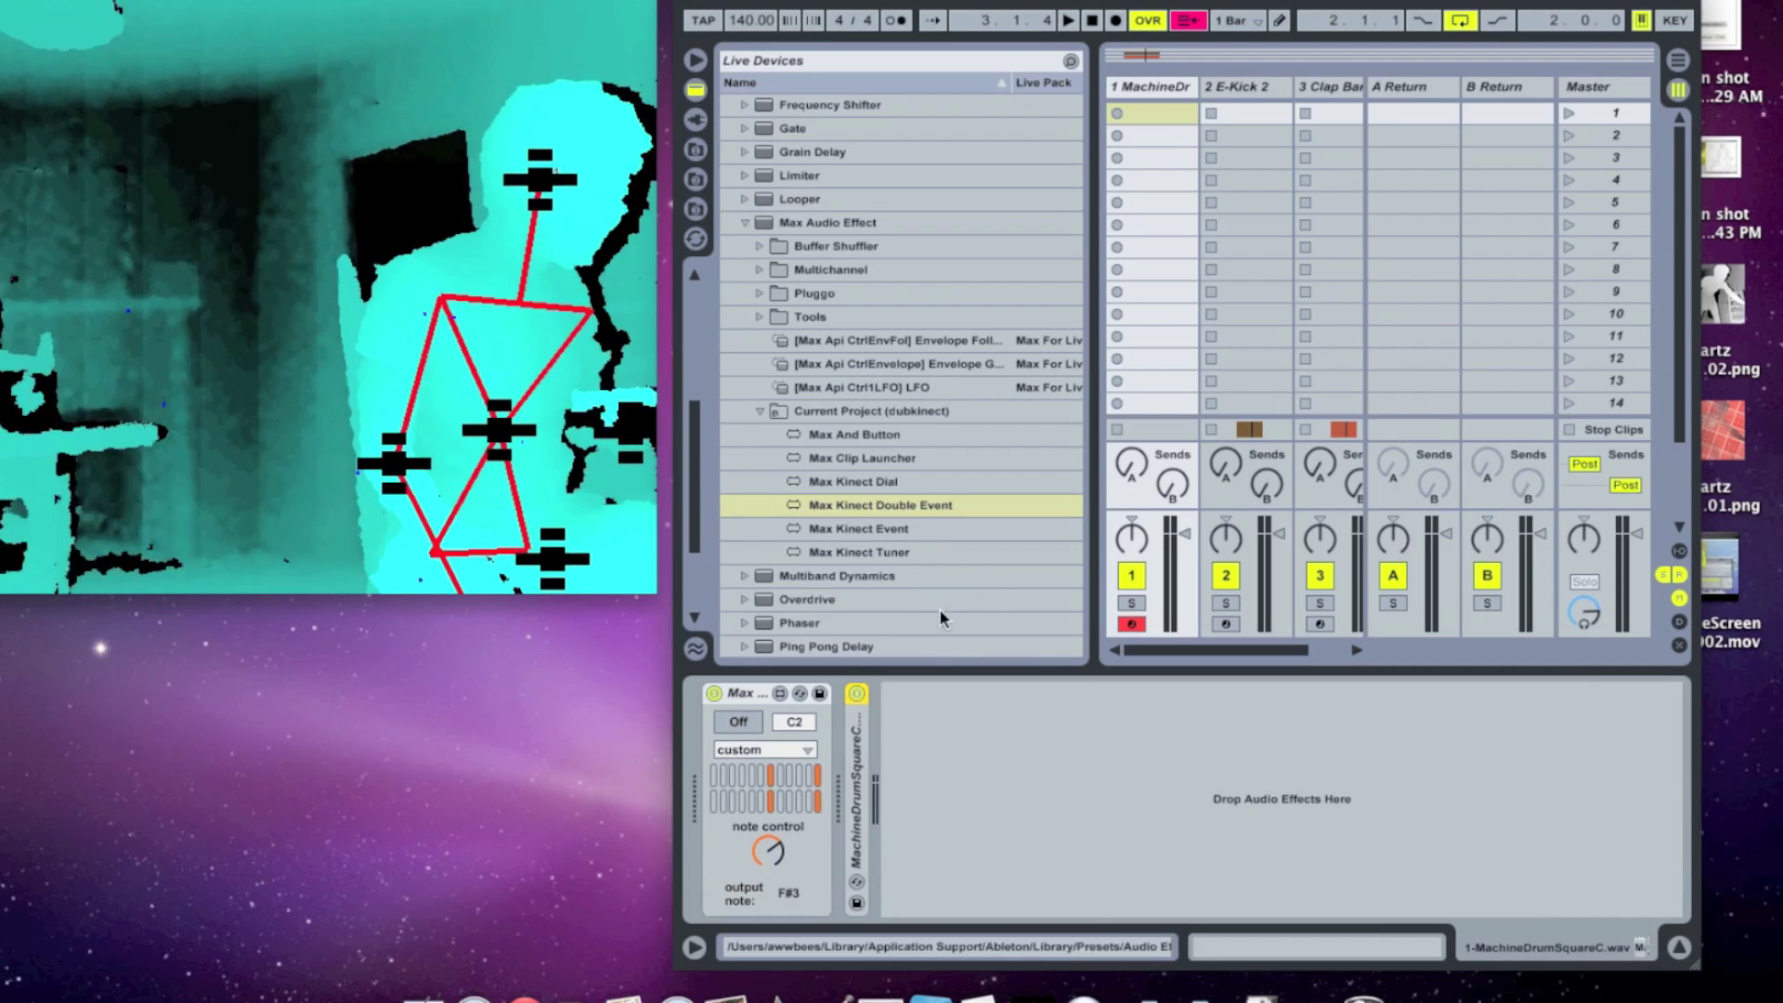
{"action": "double_click", "coordinate": [869, 528]}
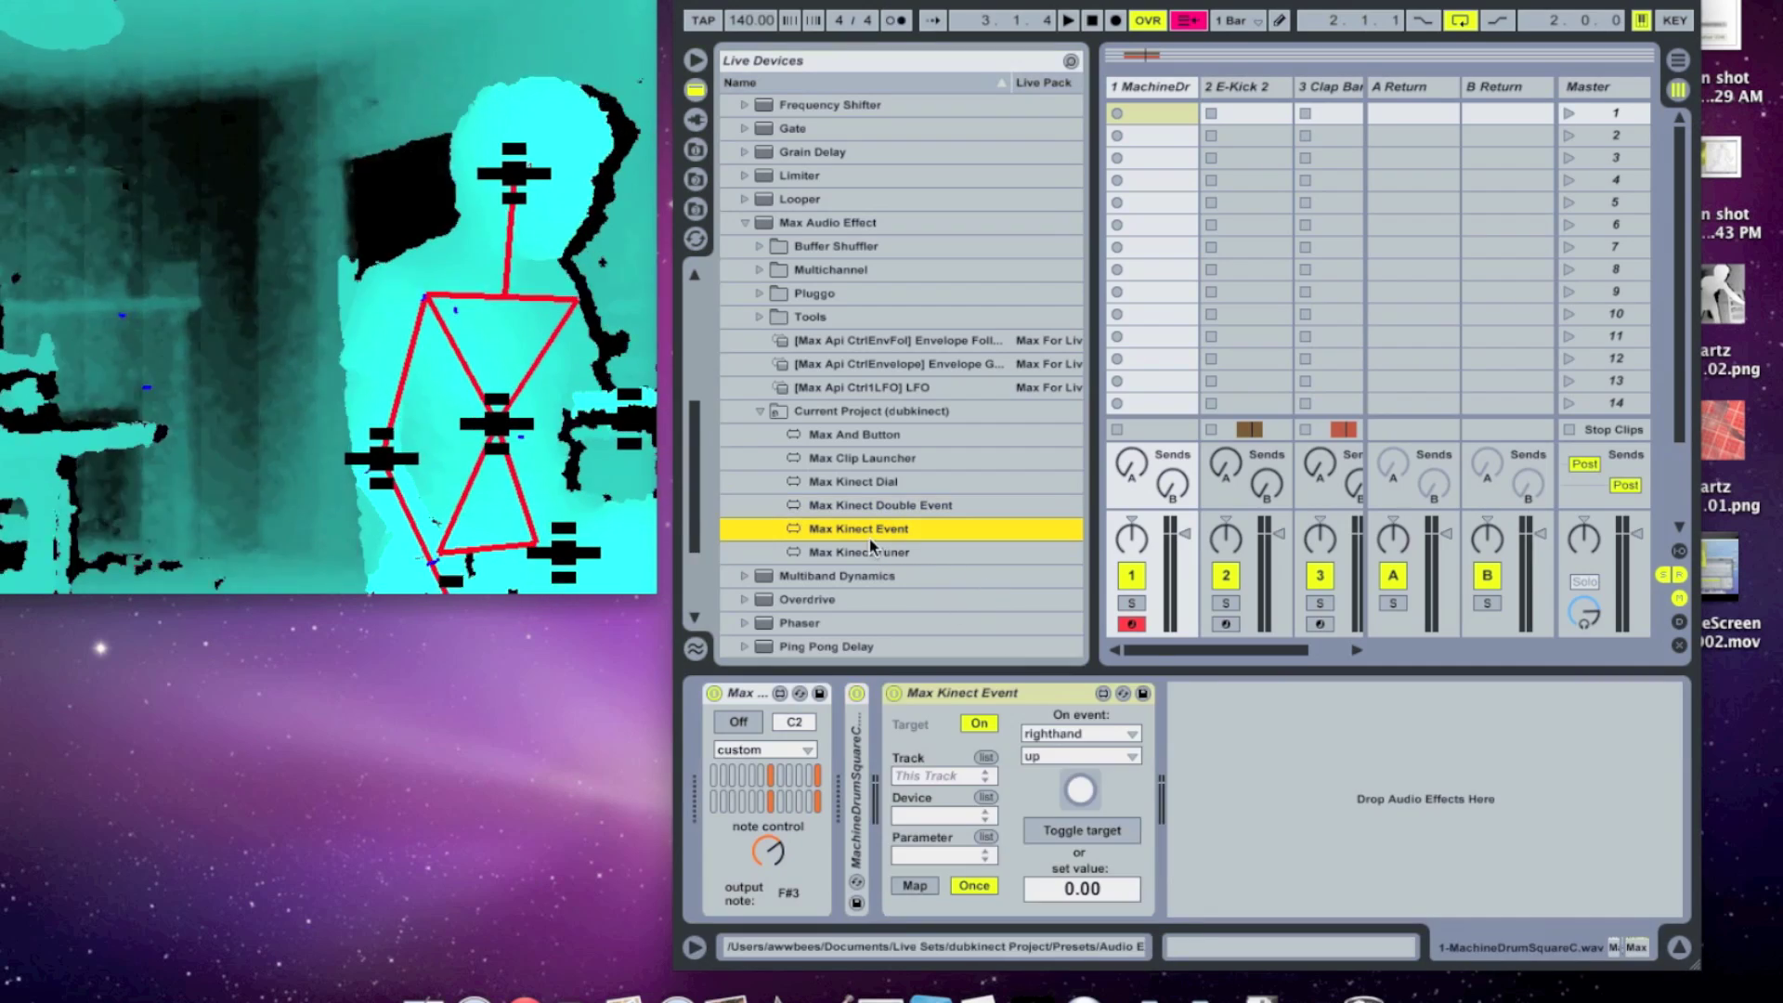
Set the Kinect Event to lefthand and map it to toggle the note device's on switch
{"action": "left_click", "coordinate": [1064, 736]}
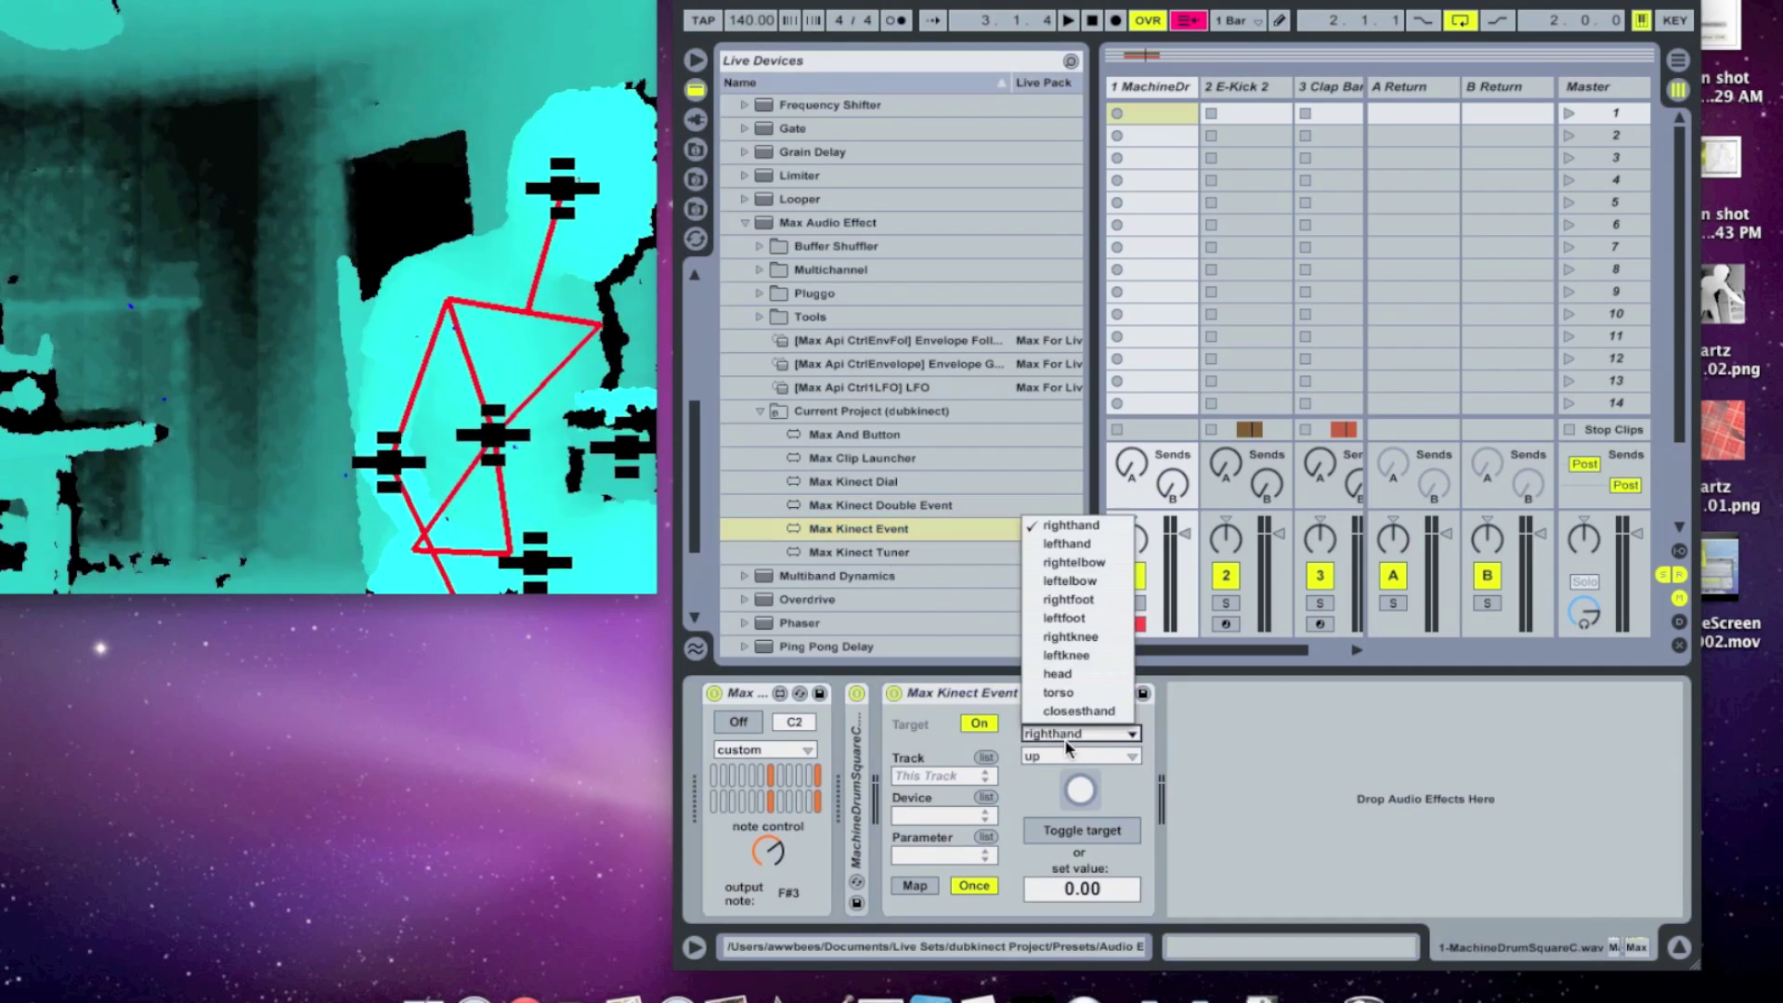
{"action": "left_click", "coordinate": [1068, 563]}
{"action": "left_click", "coordinate": [915, 885]}
{"action": "left_click", "coordinate": [741, 721]}
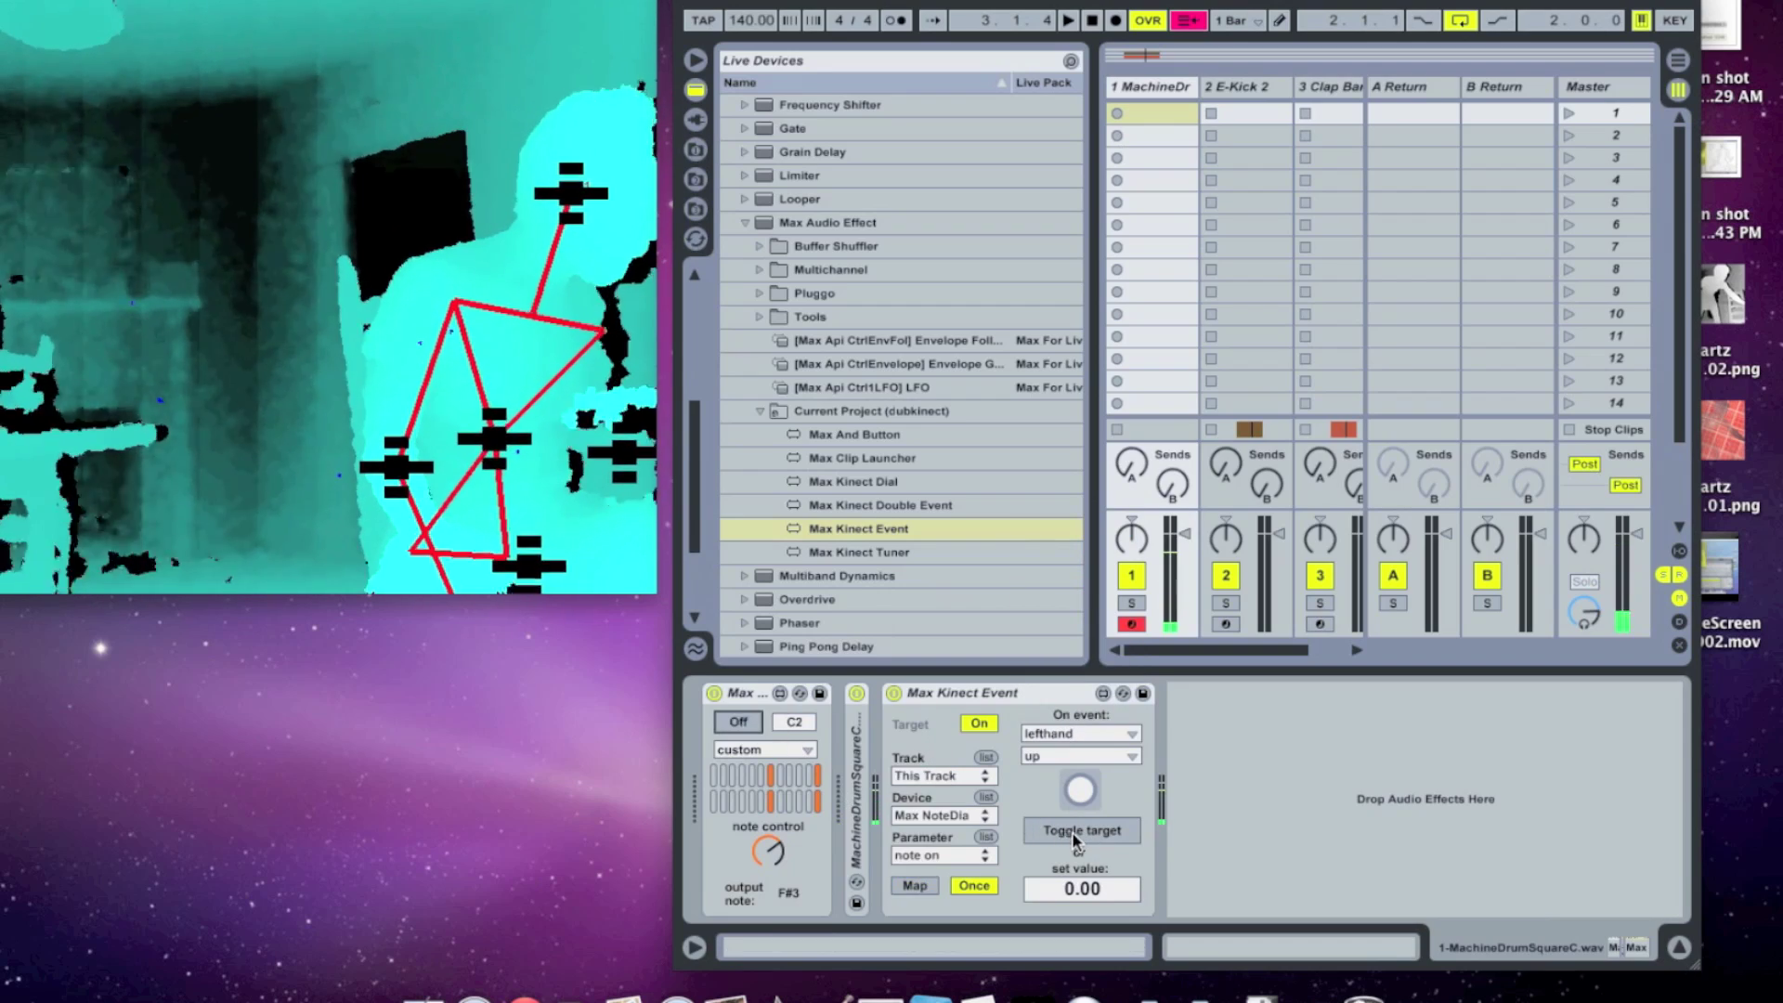
{"action": "left_click", "coordinate": [1076, 836]}
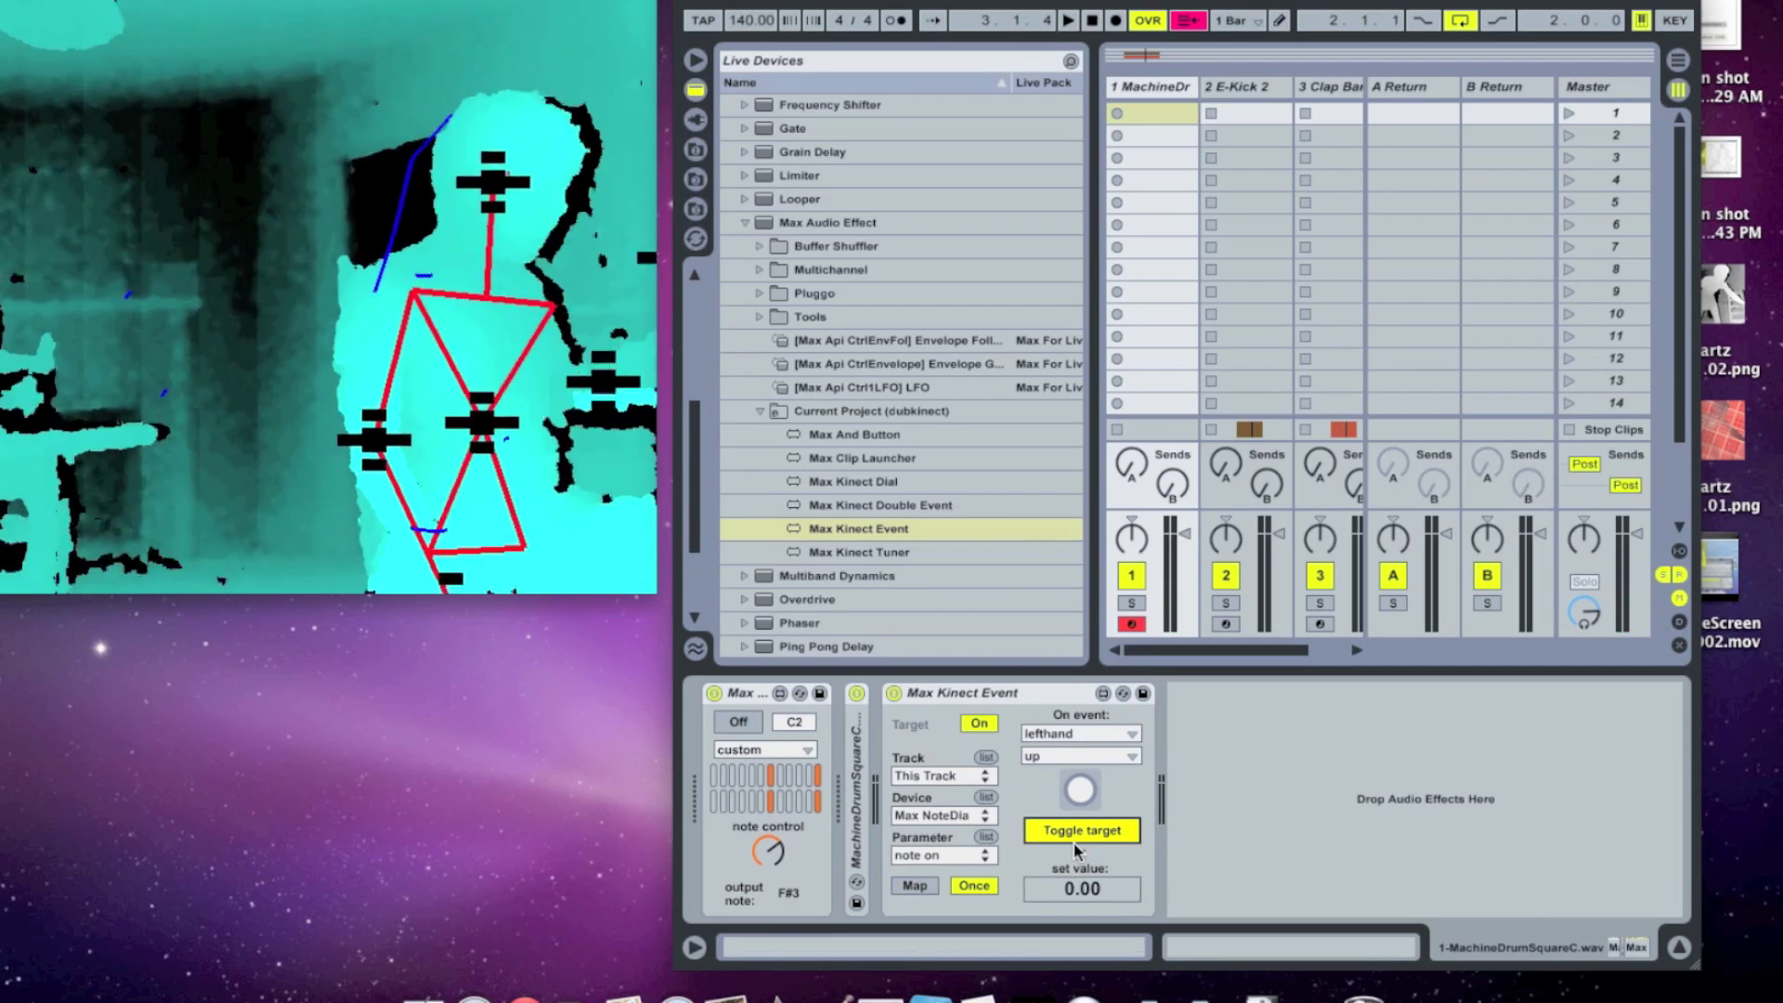
Load a Max Kinect Tuner for lefthand with 300 cm required length and apply those values
{"action": "double_click", "coordinate": [909, 554]}
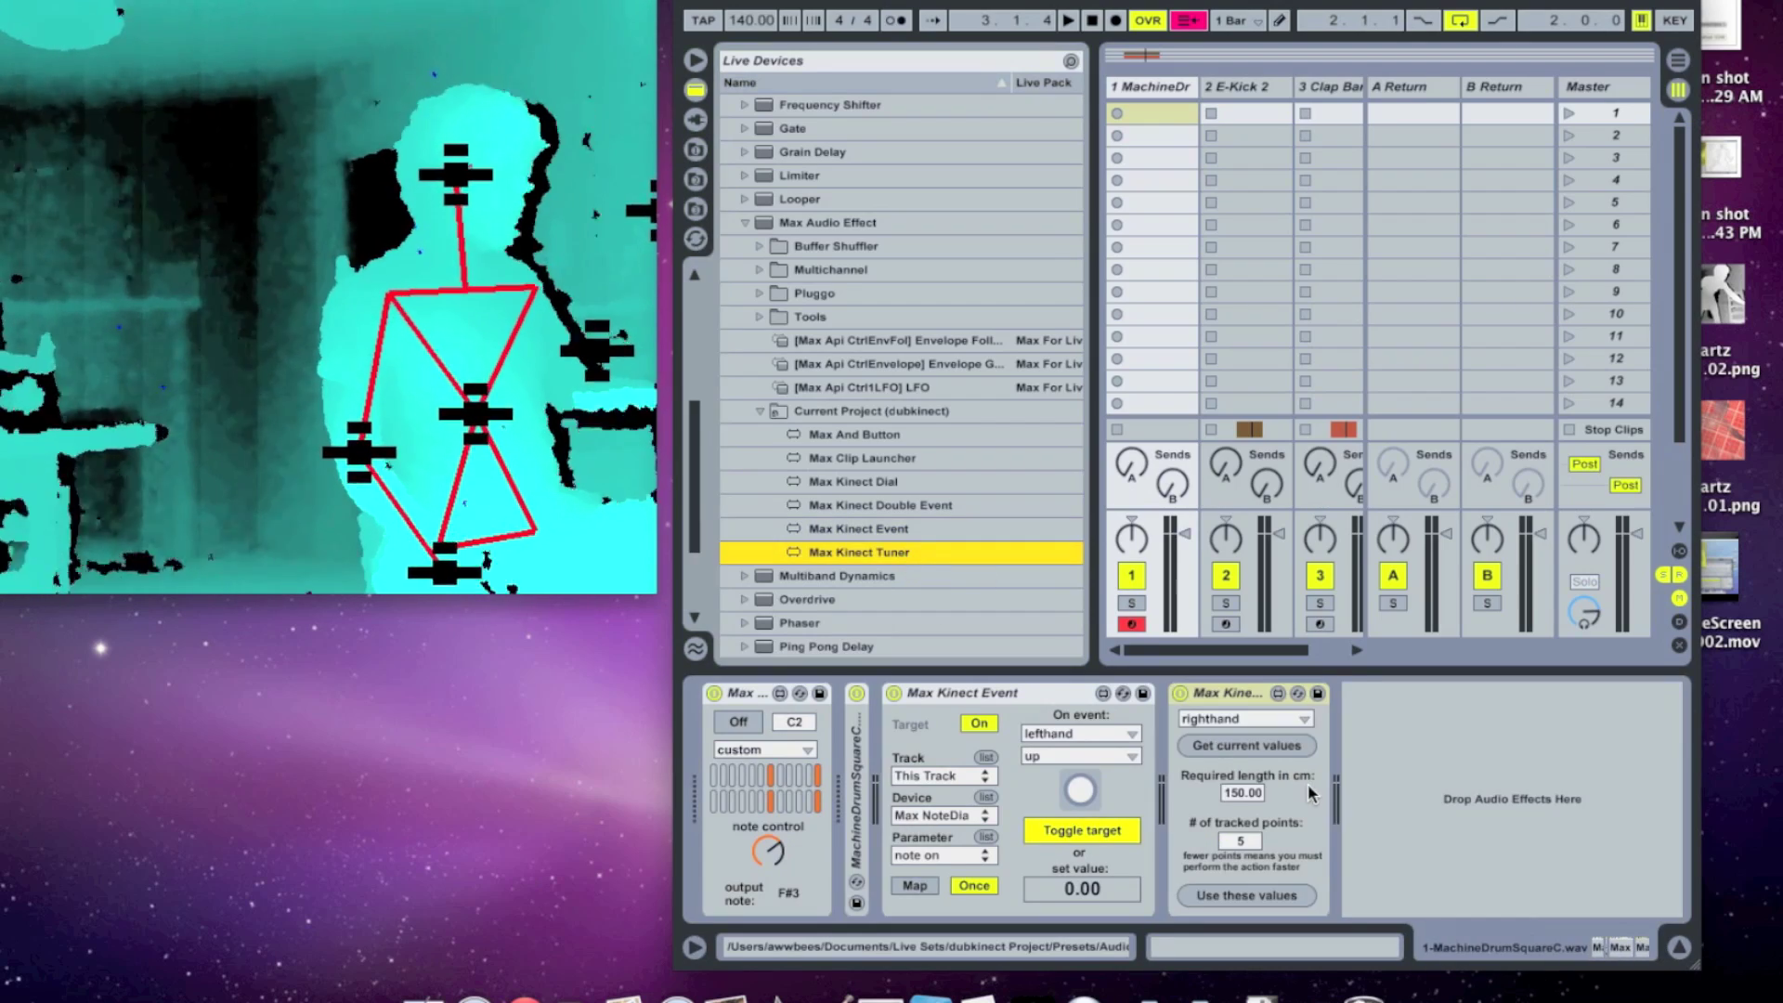
{"action": "left_click", "coordinate": [1252, 723]}
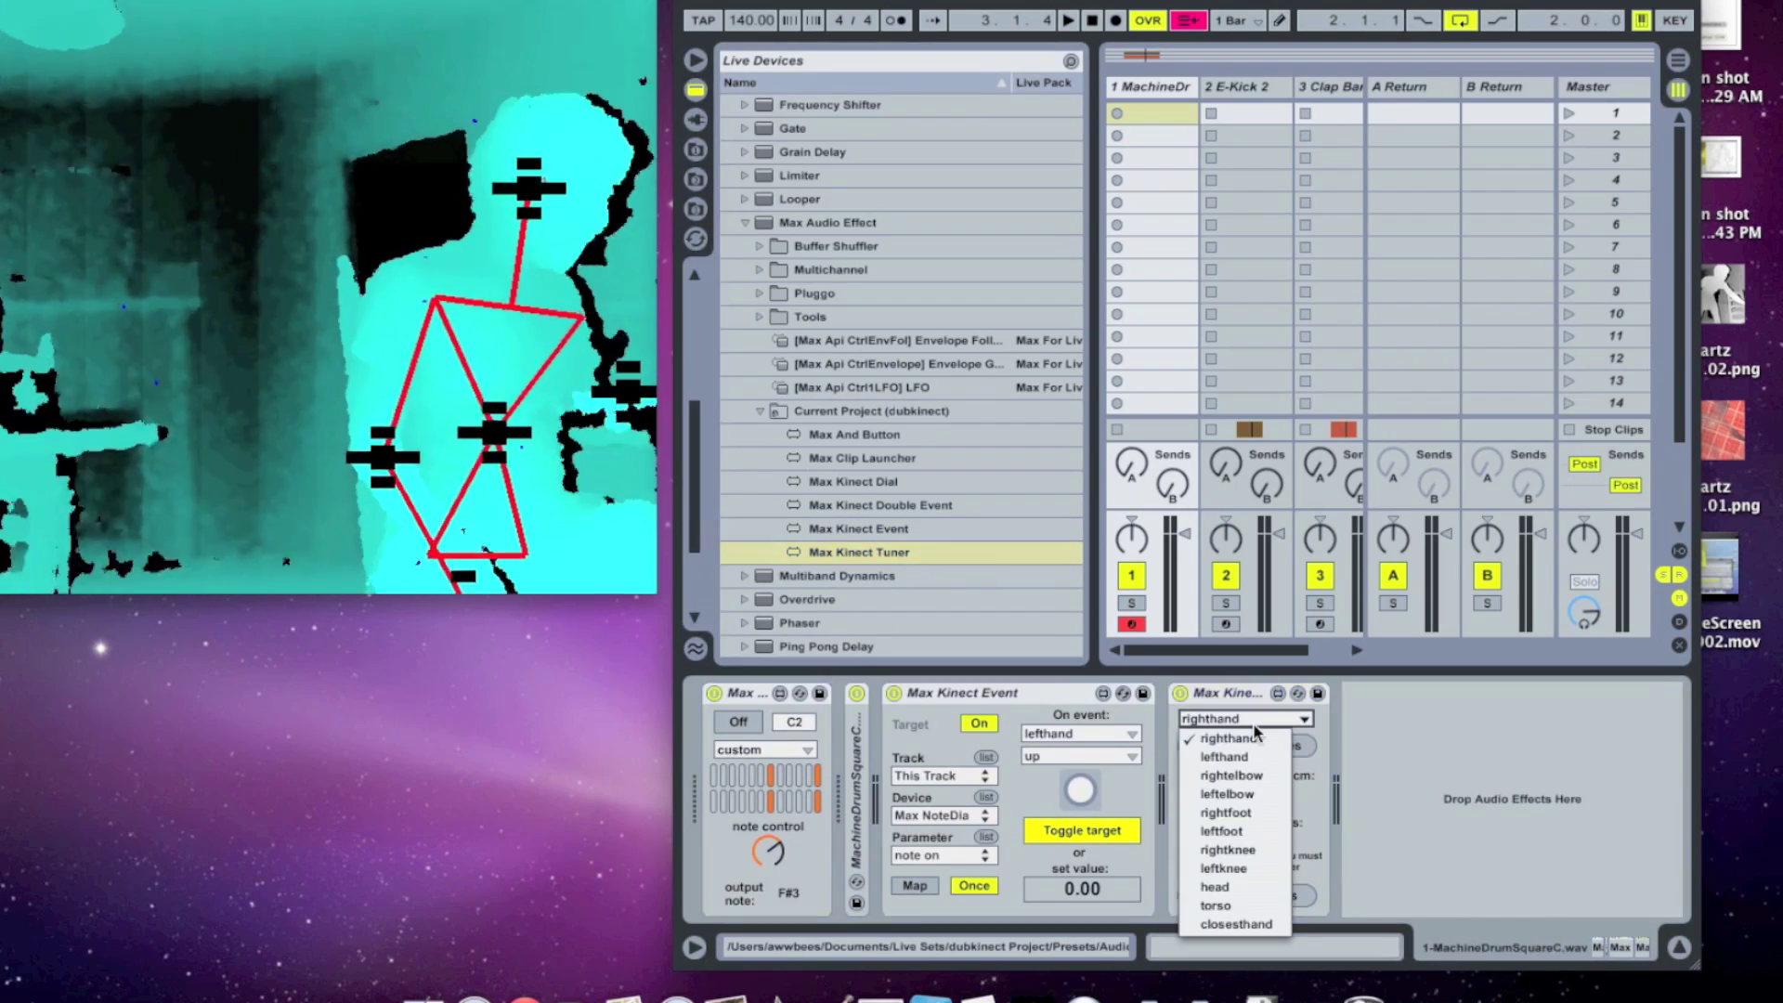
{"action": "left_click", "coordinate": [1226, 757]}
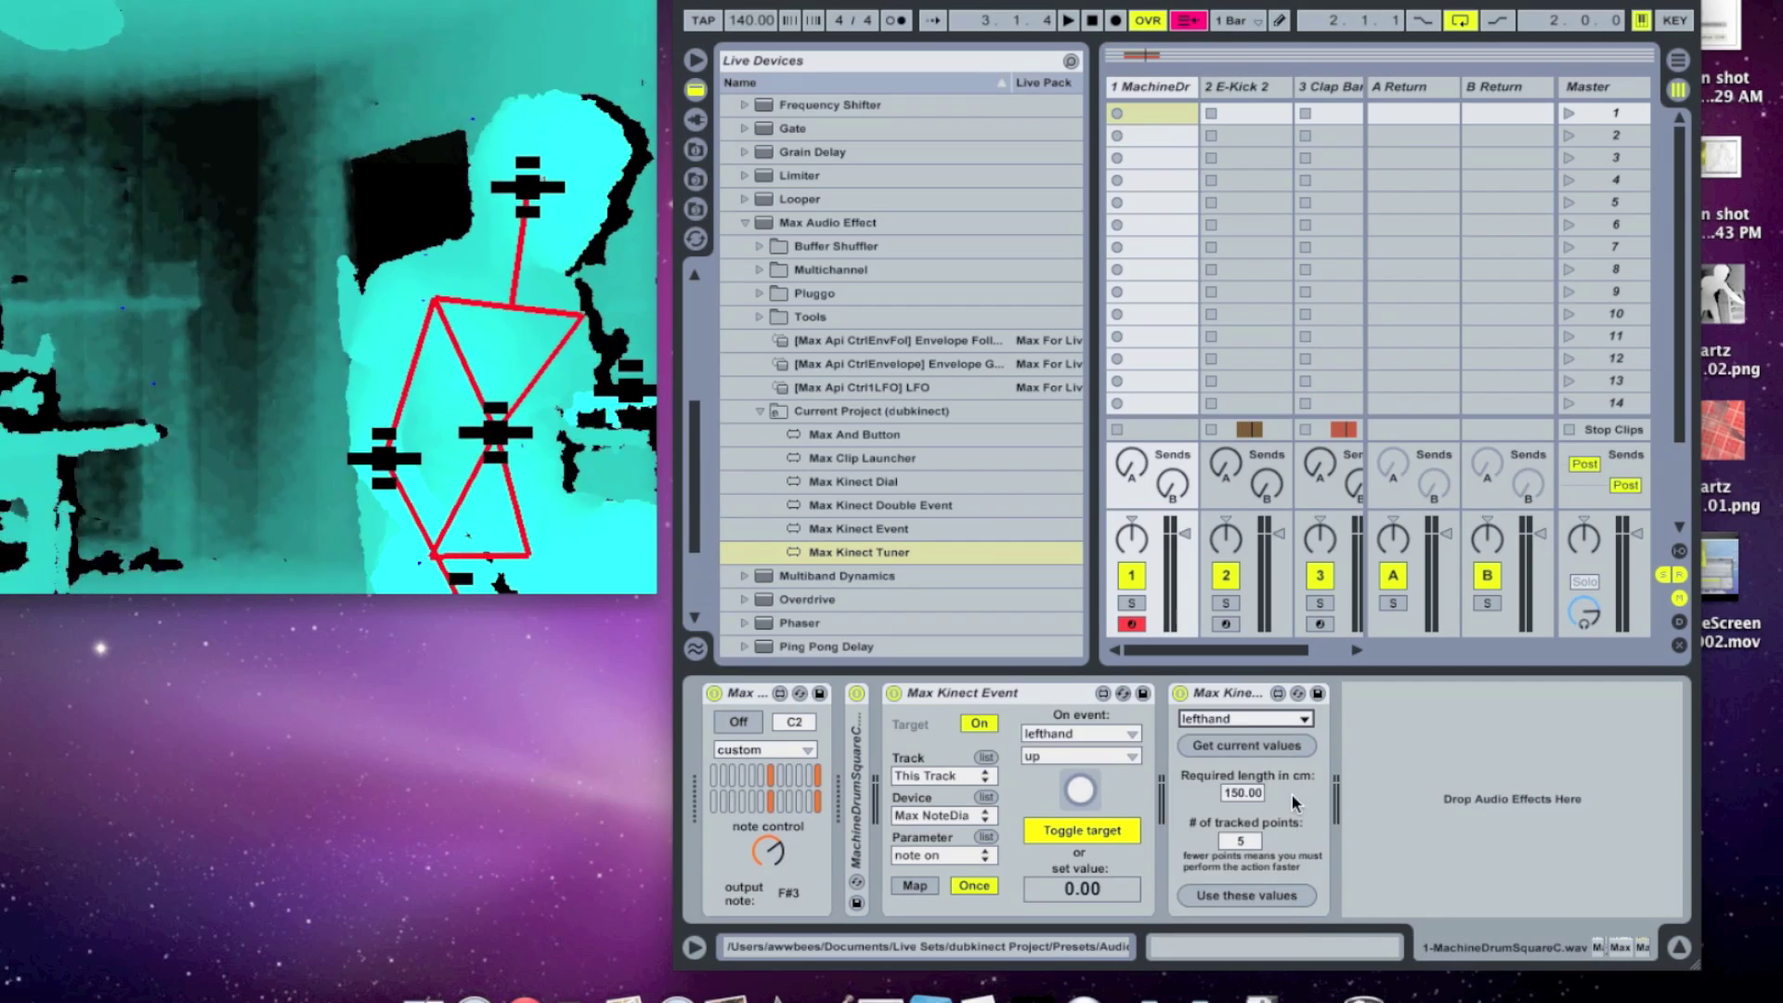
{"action": "left_click", "coordinate": [1245, 793]}
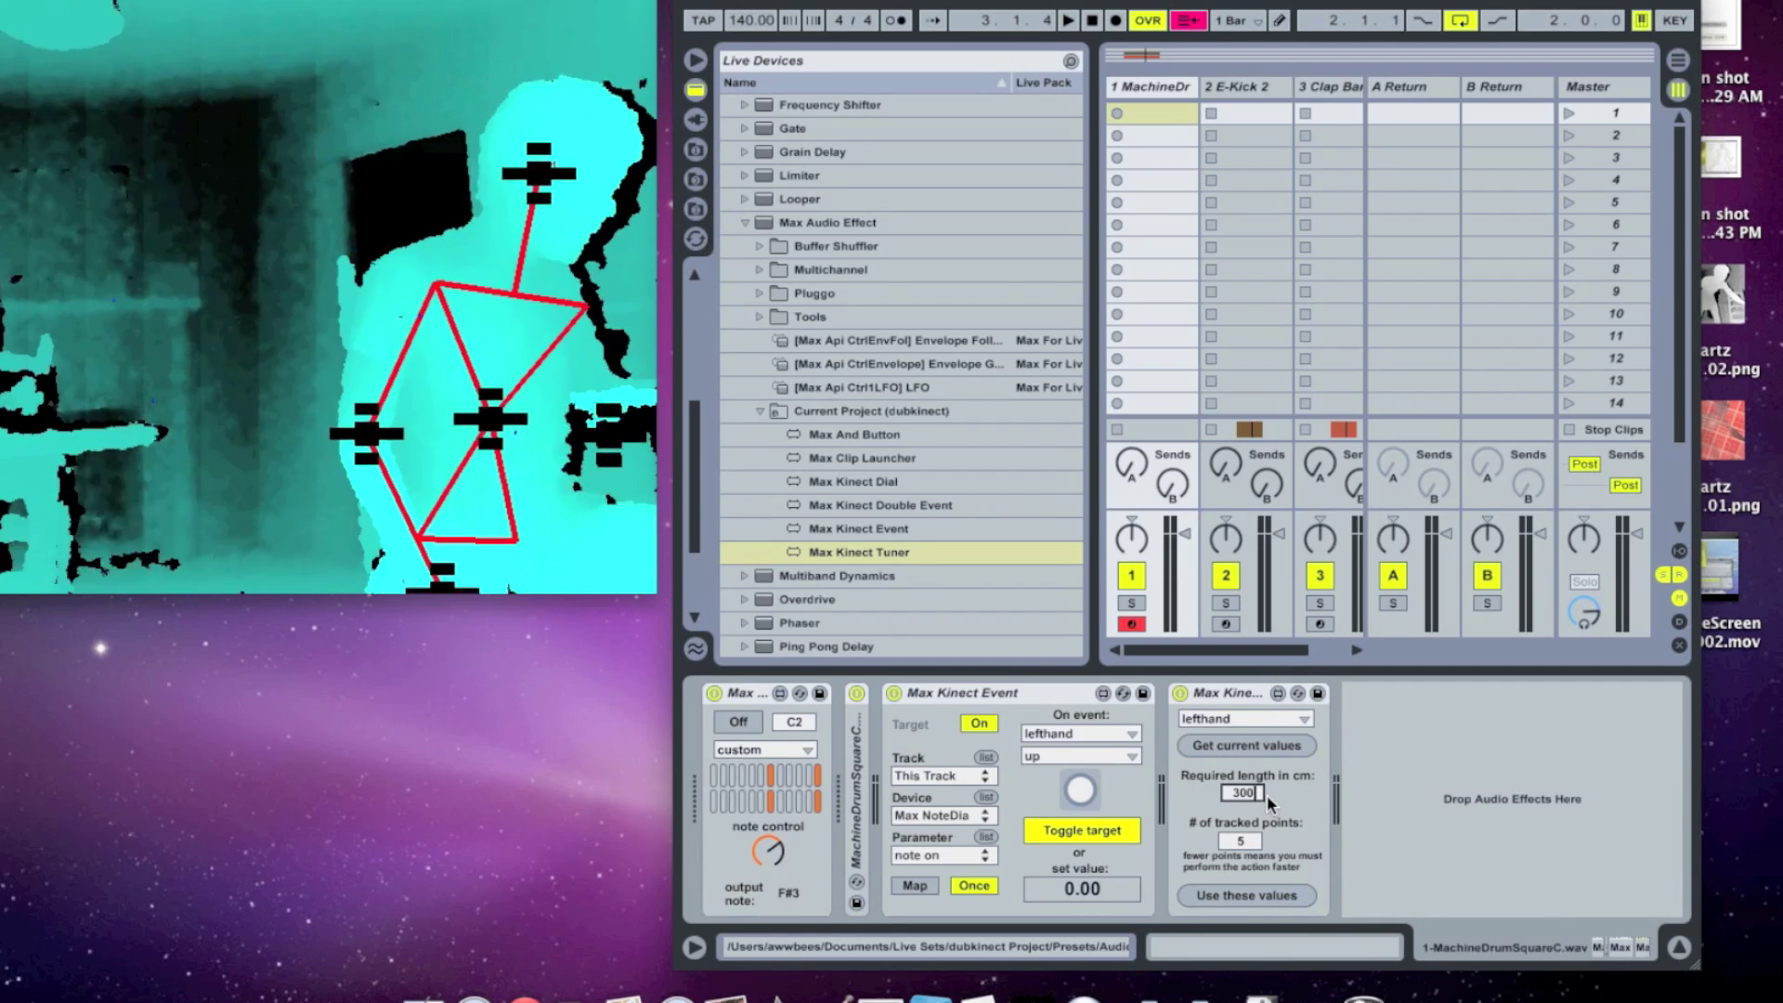
{"action": "left_click", "coordinate": [1252, 893]}
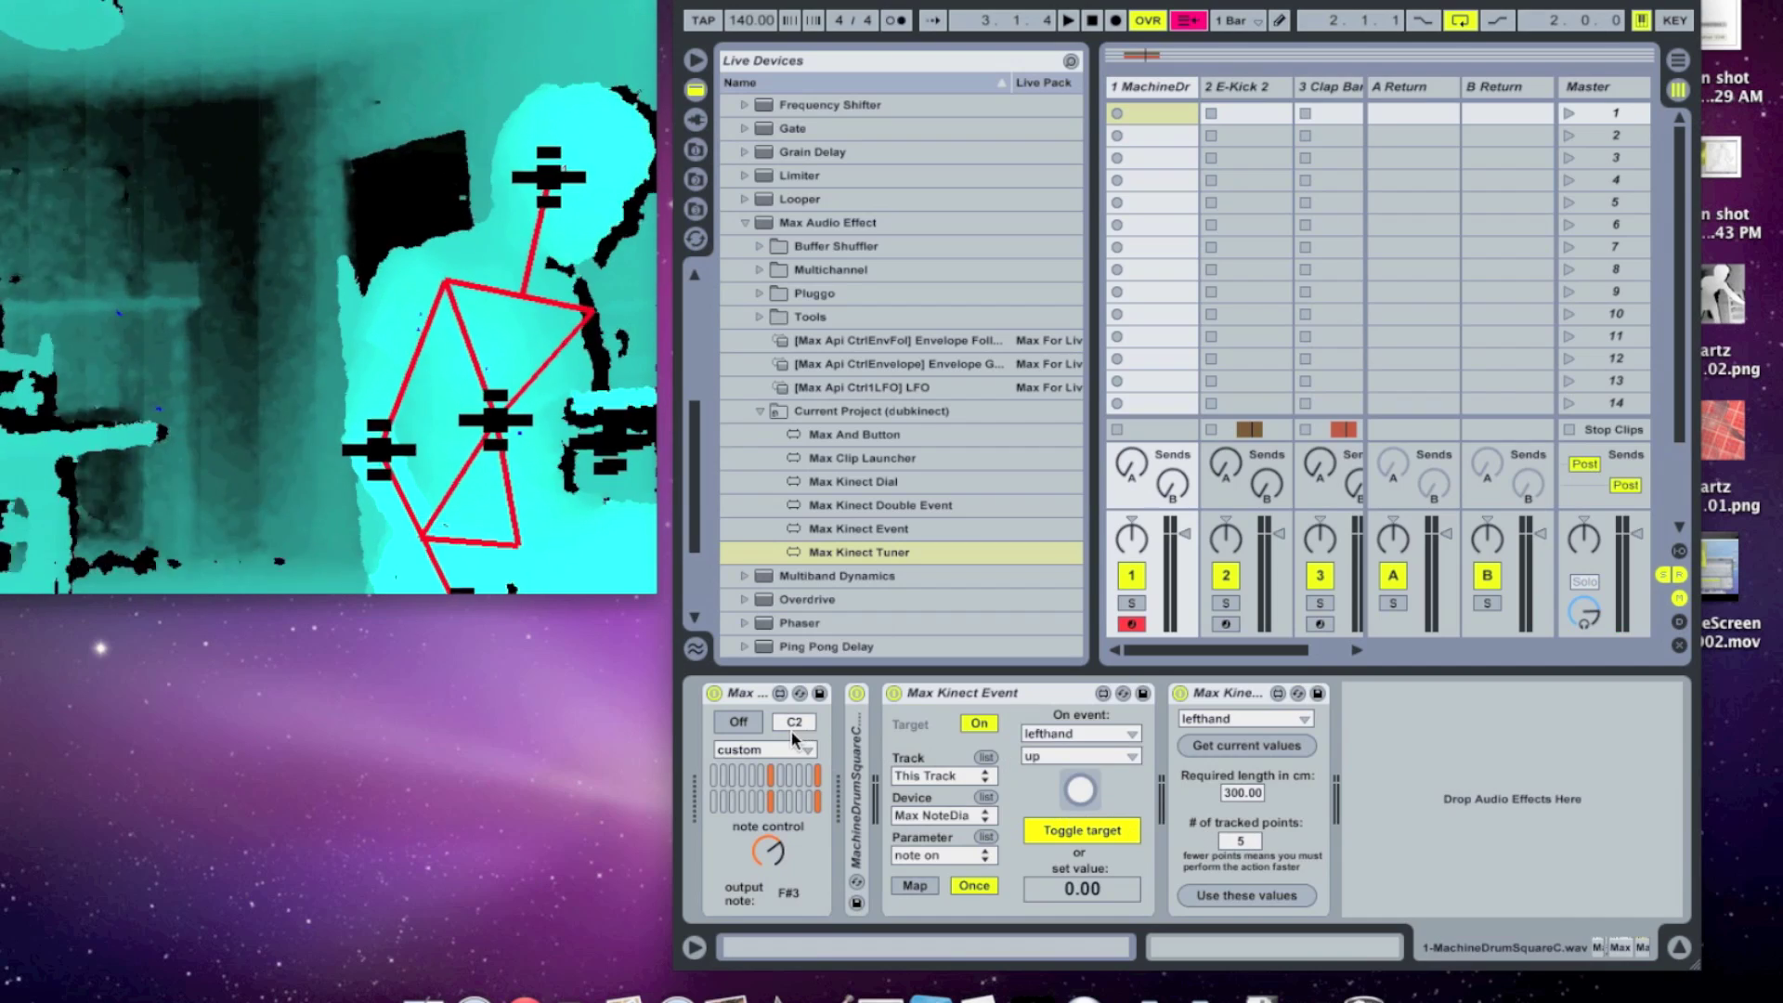
{"action": "left_click", "coordinate": [1224, 693]}
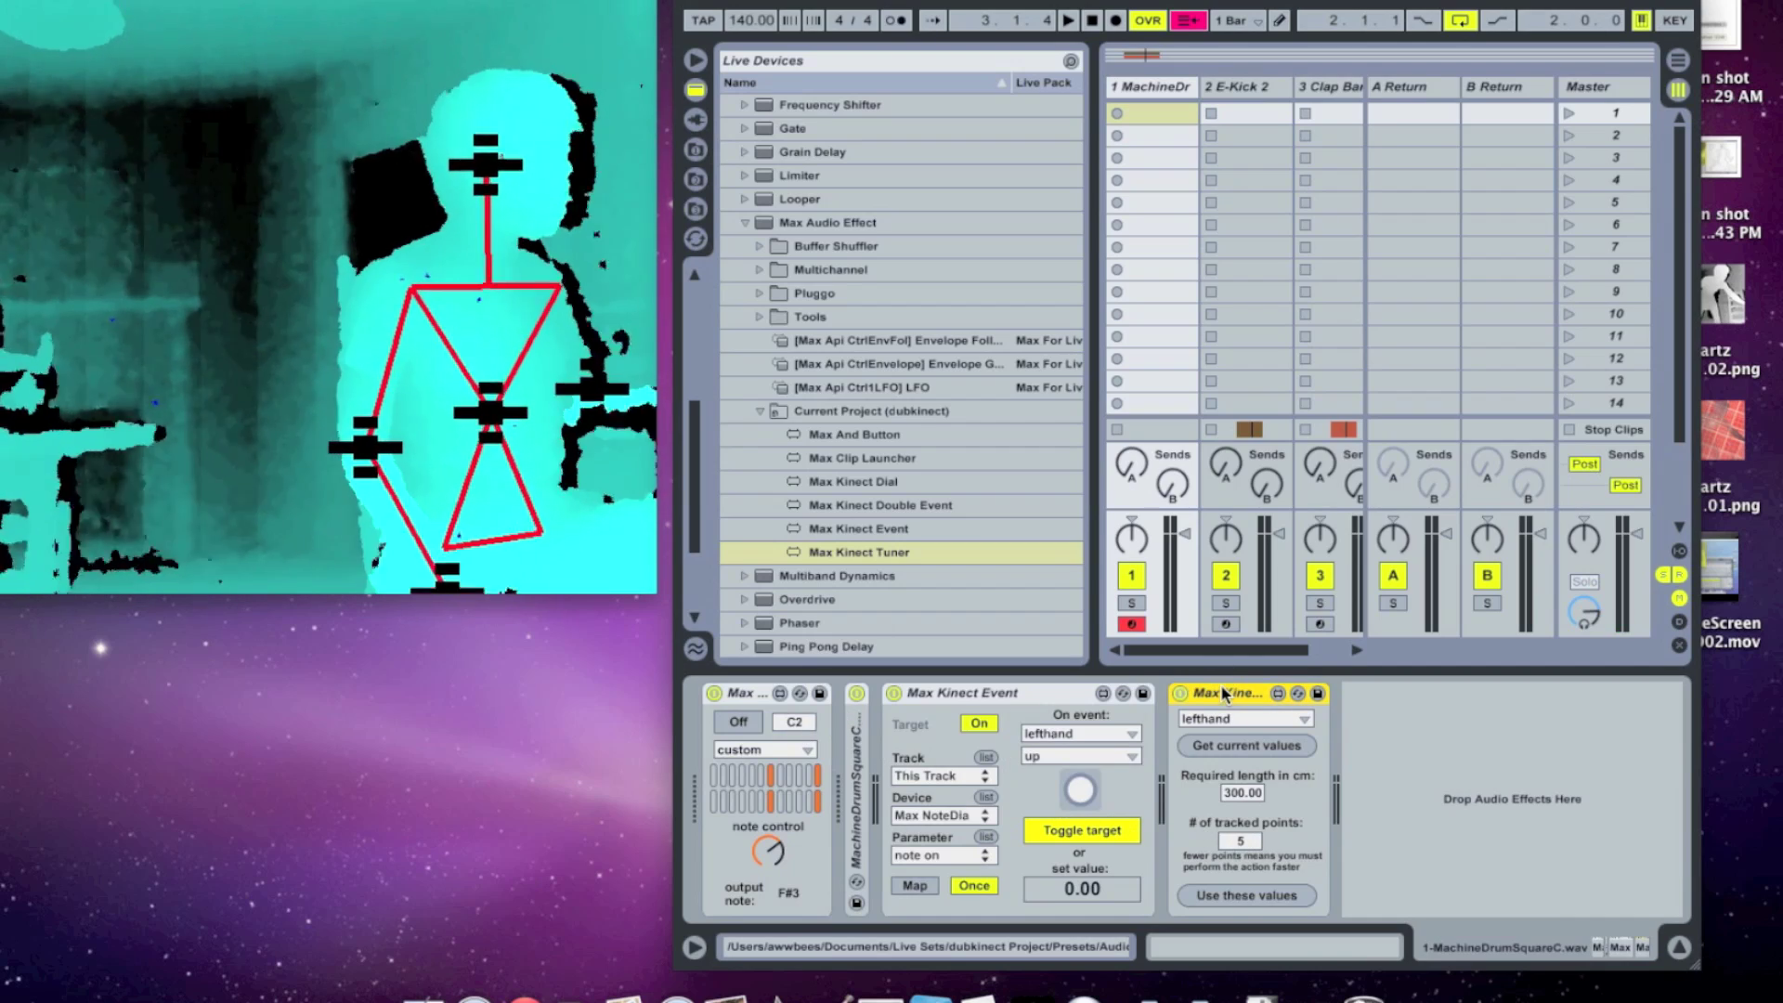
Delete the Max Kinect Tuner and Max Kinect Event devices, then fold the Simpler
{"action": "right_click", "coordinate": [1224, 694]}
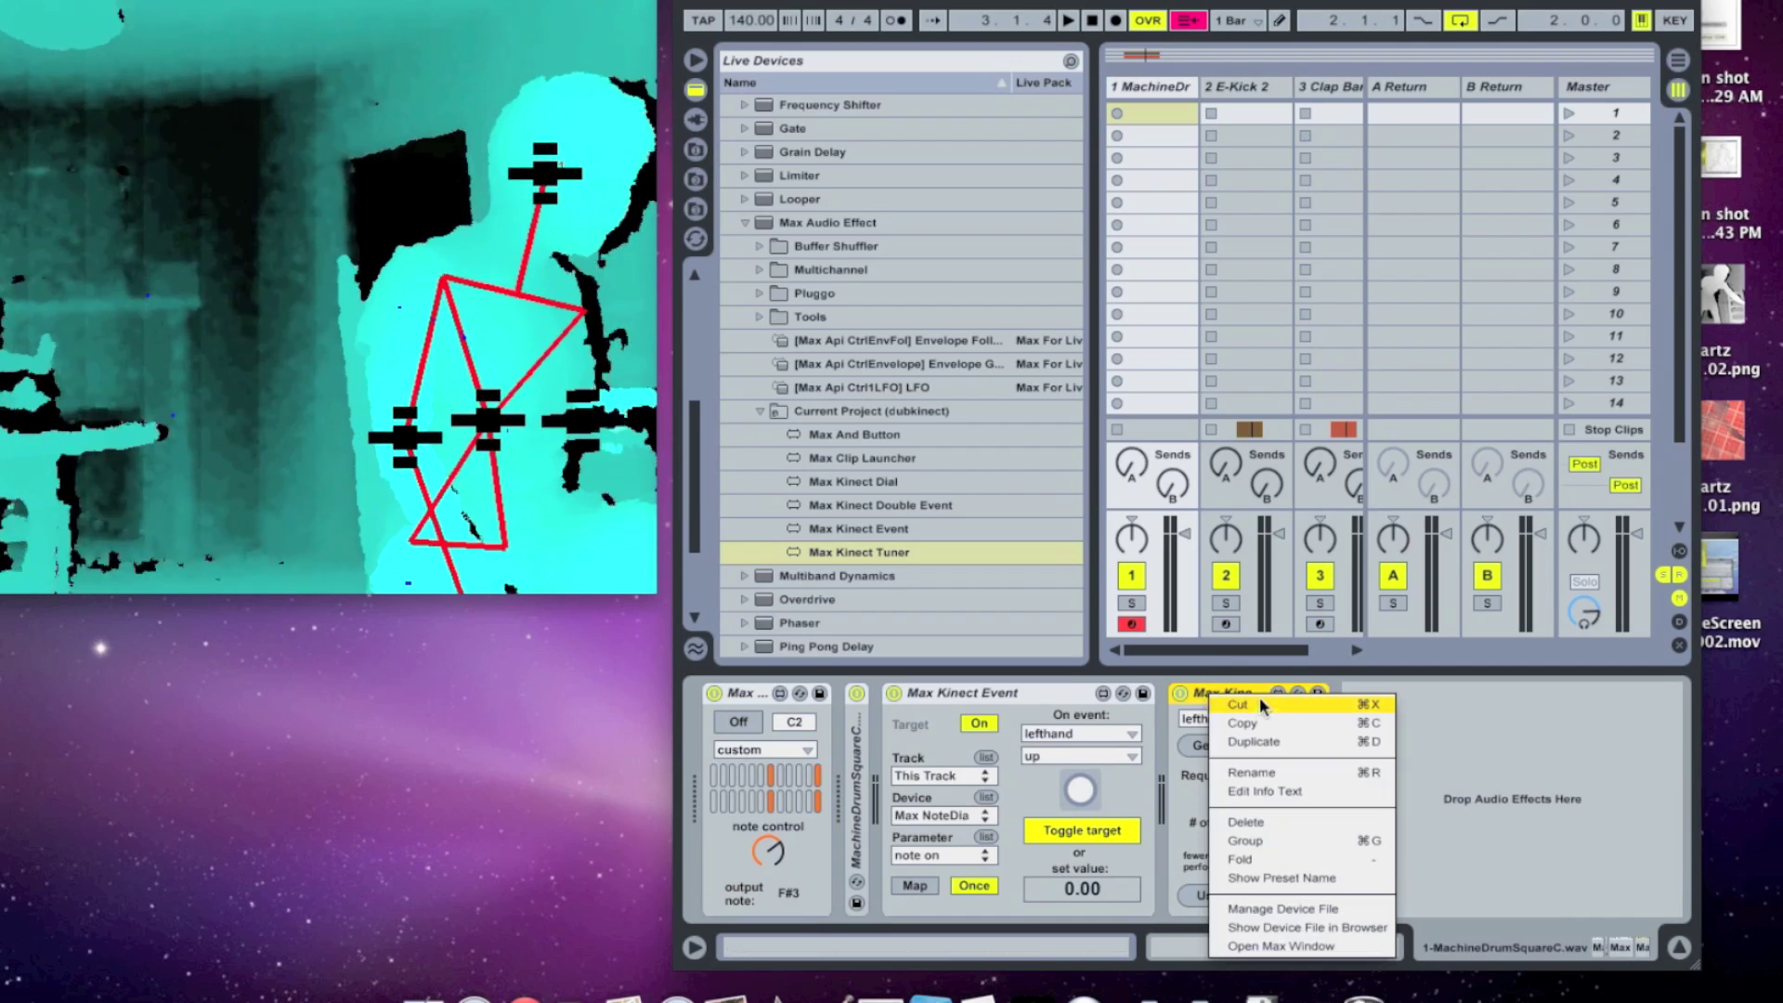
{"action": "left_click", "coordinate": [1263, 821]}
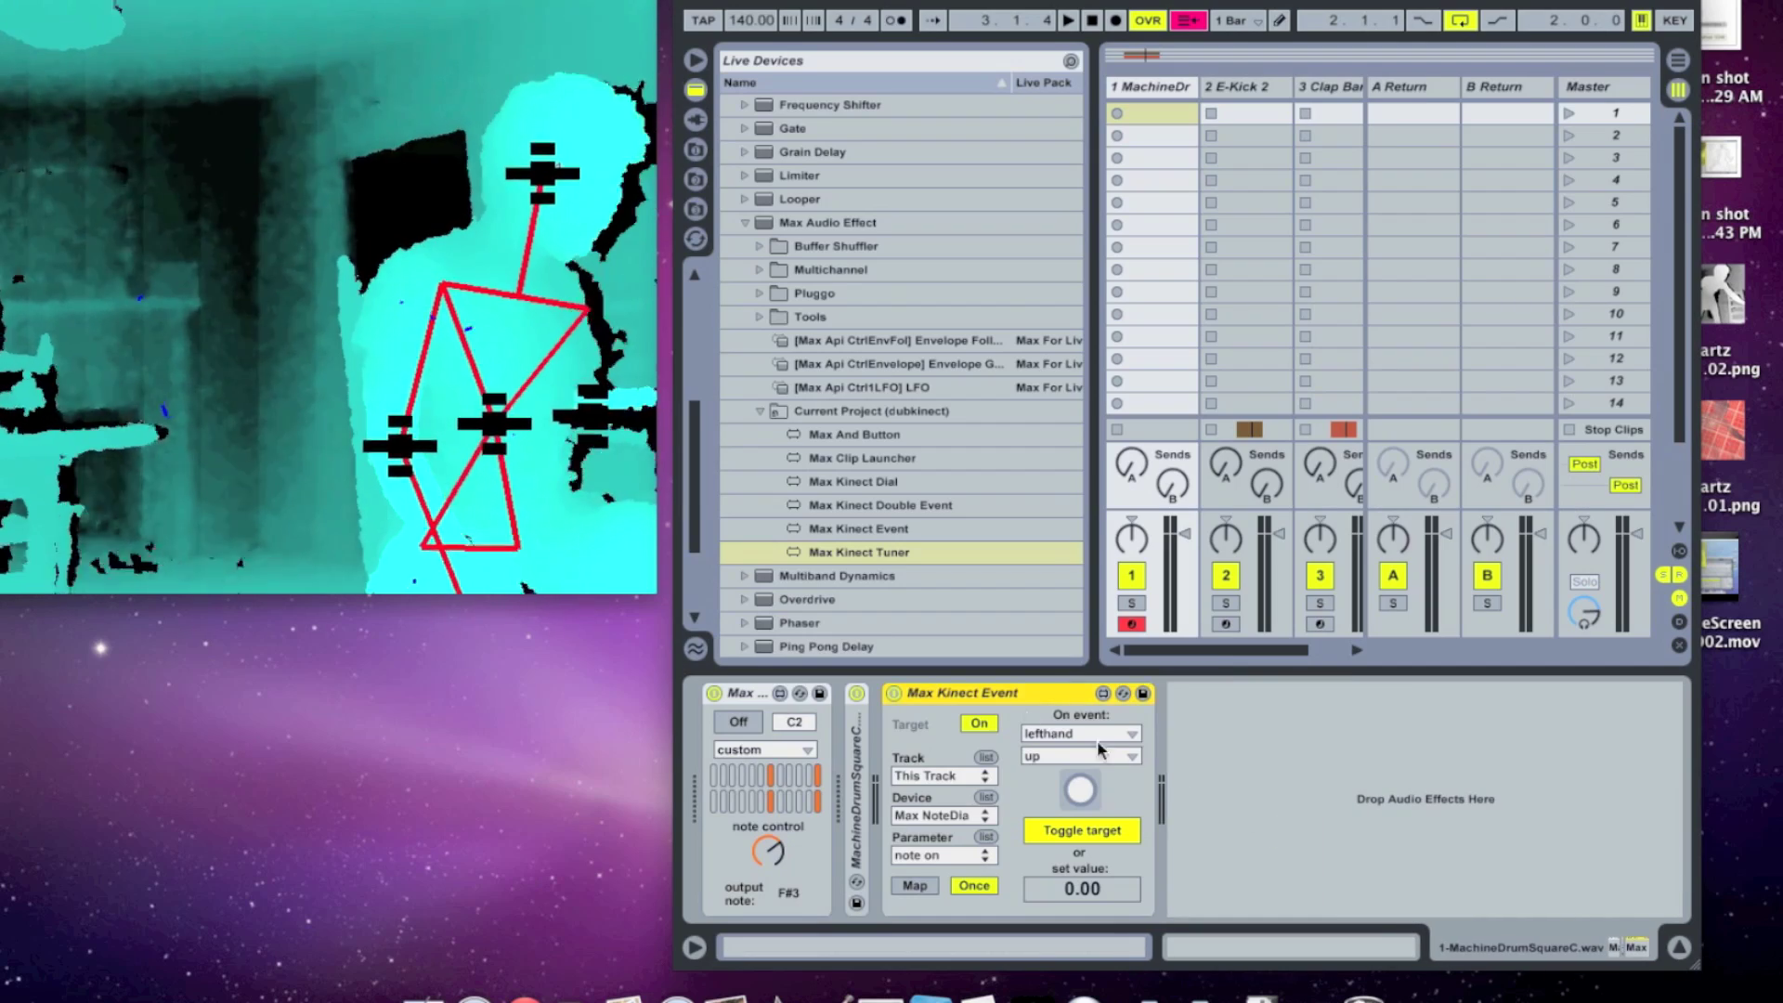
{"action": "right_click", "coordinate": [968, 695]}
{"action": "left_click", "coordinate": [1012, 824]}
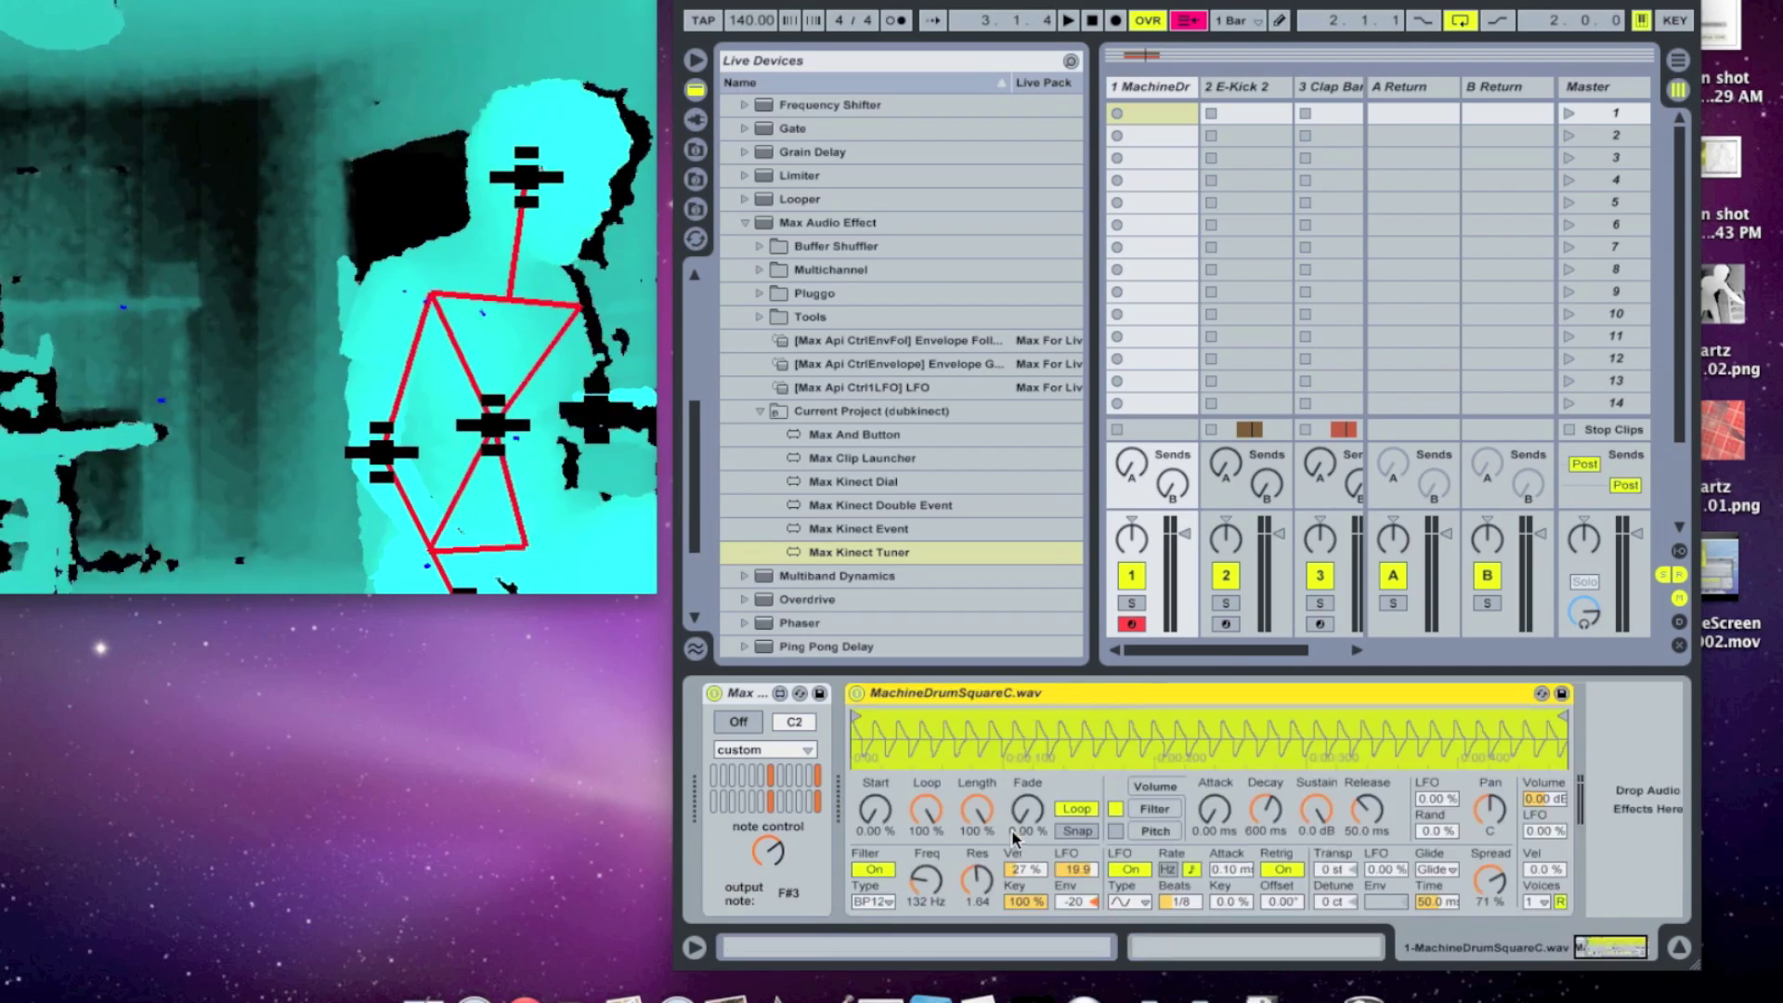
{"action": "double_click", "coordinate": [1057, 696]}
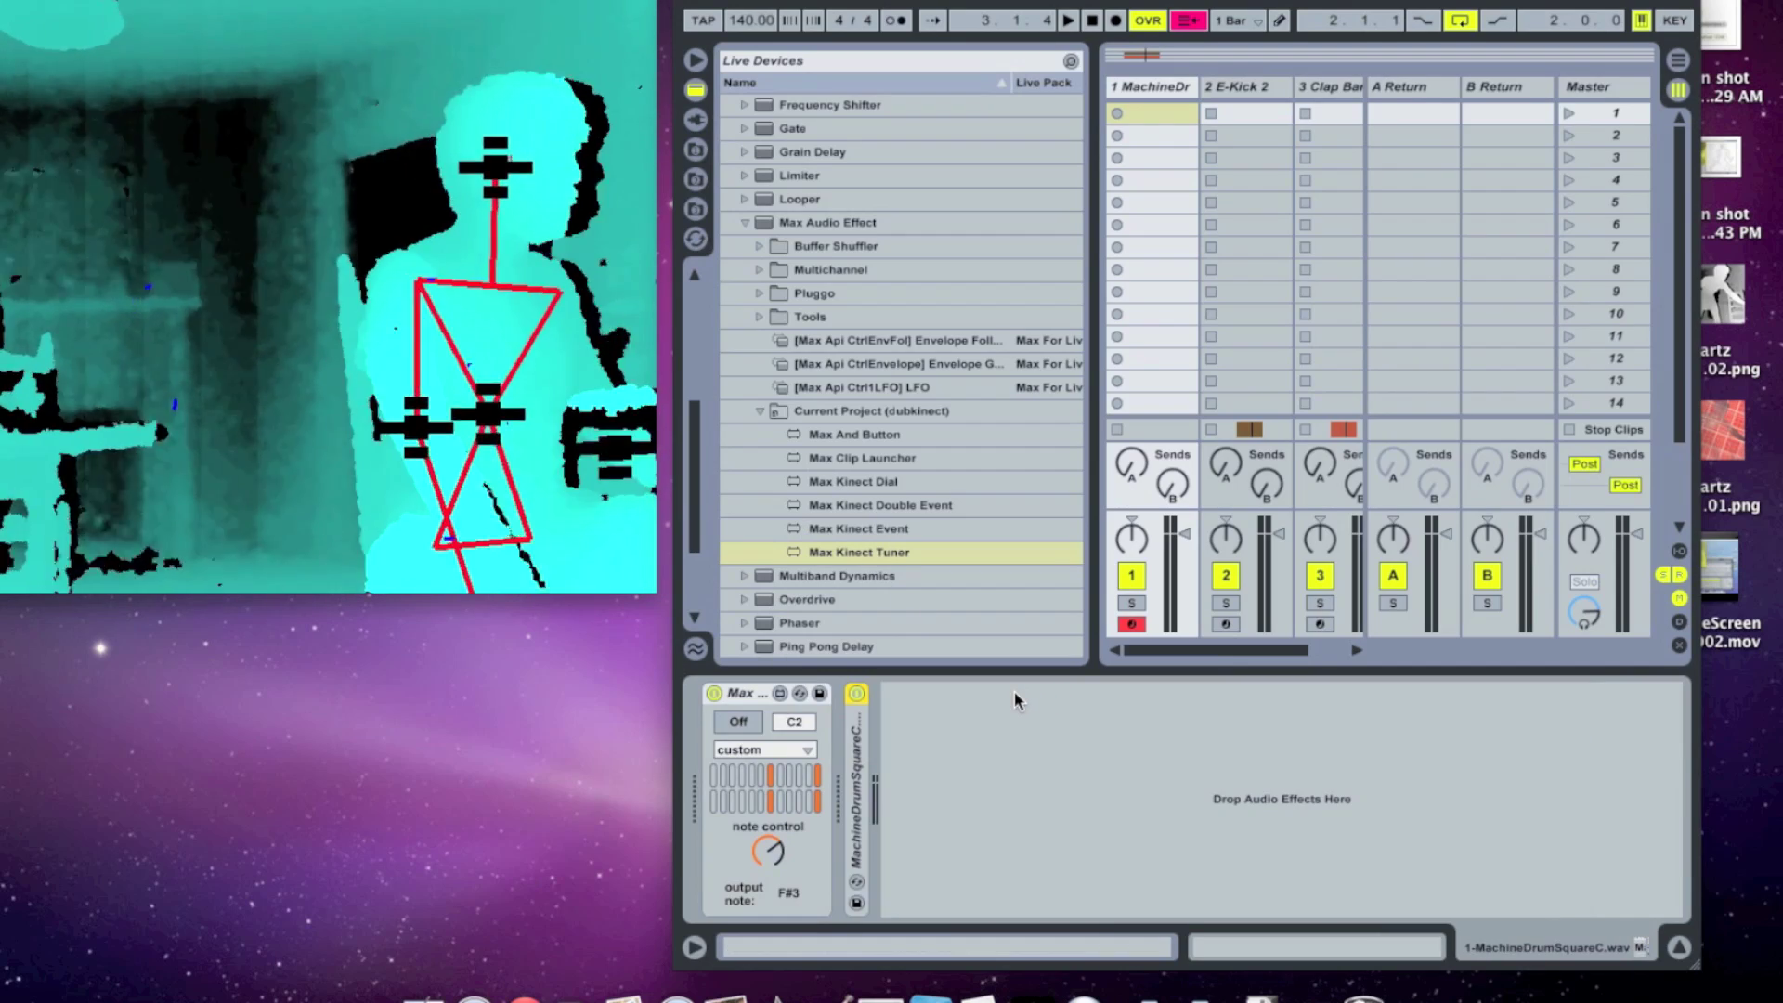
{"action": "left_click", "coordinate": [754, 693]}
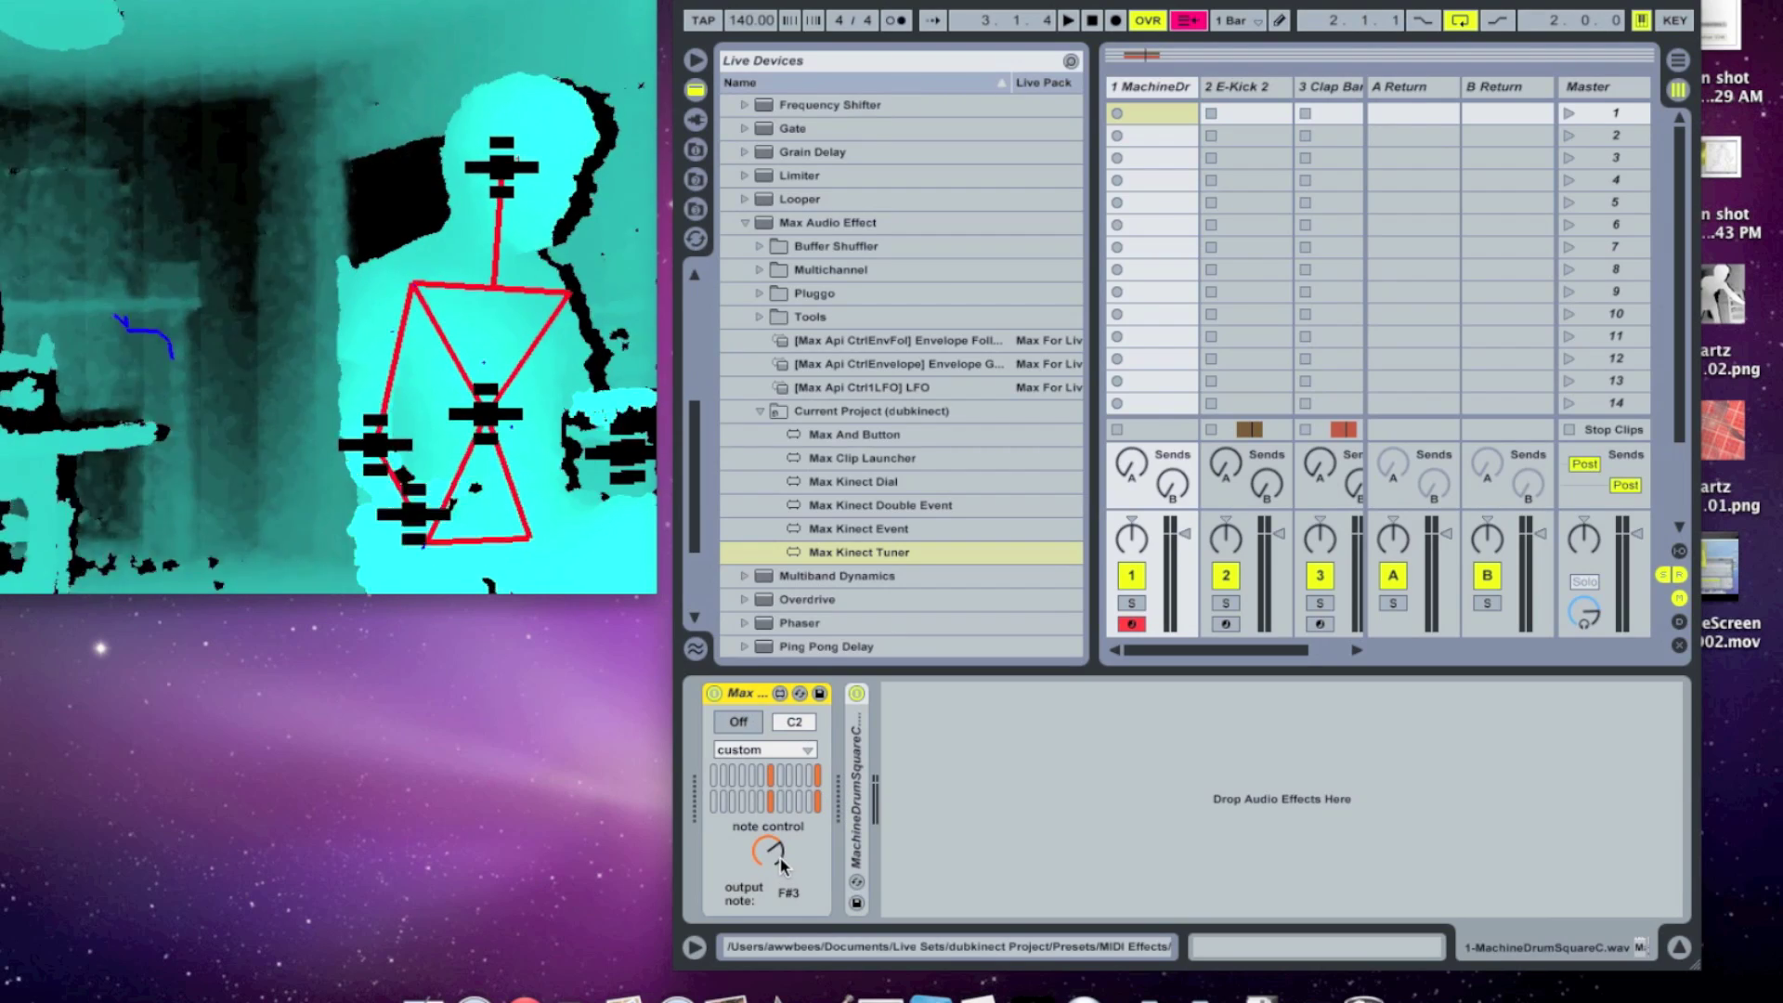
Delete the old Max note device and collapse the Max Audio Effect and Audio Effects folders
{"action": "right_click", "coordinate": [752, 696]}
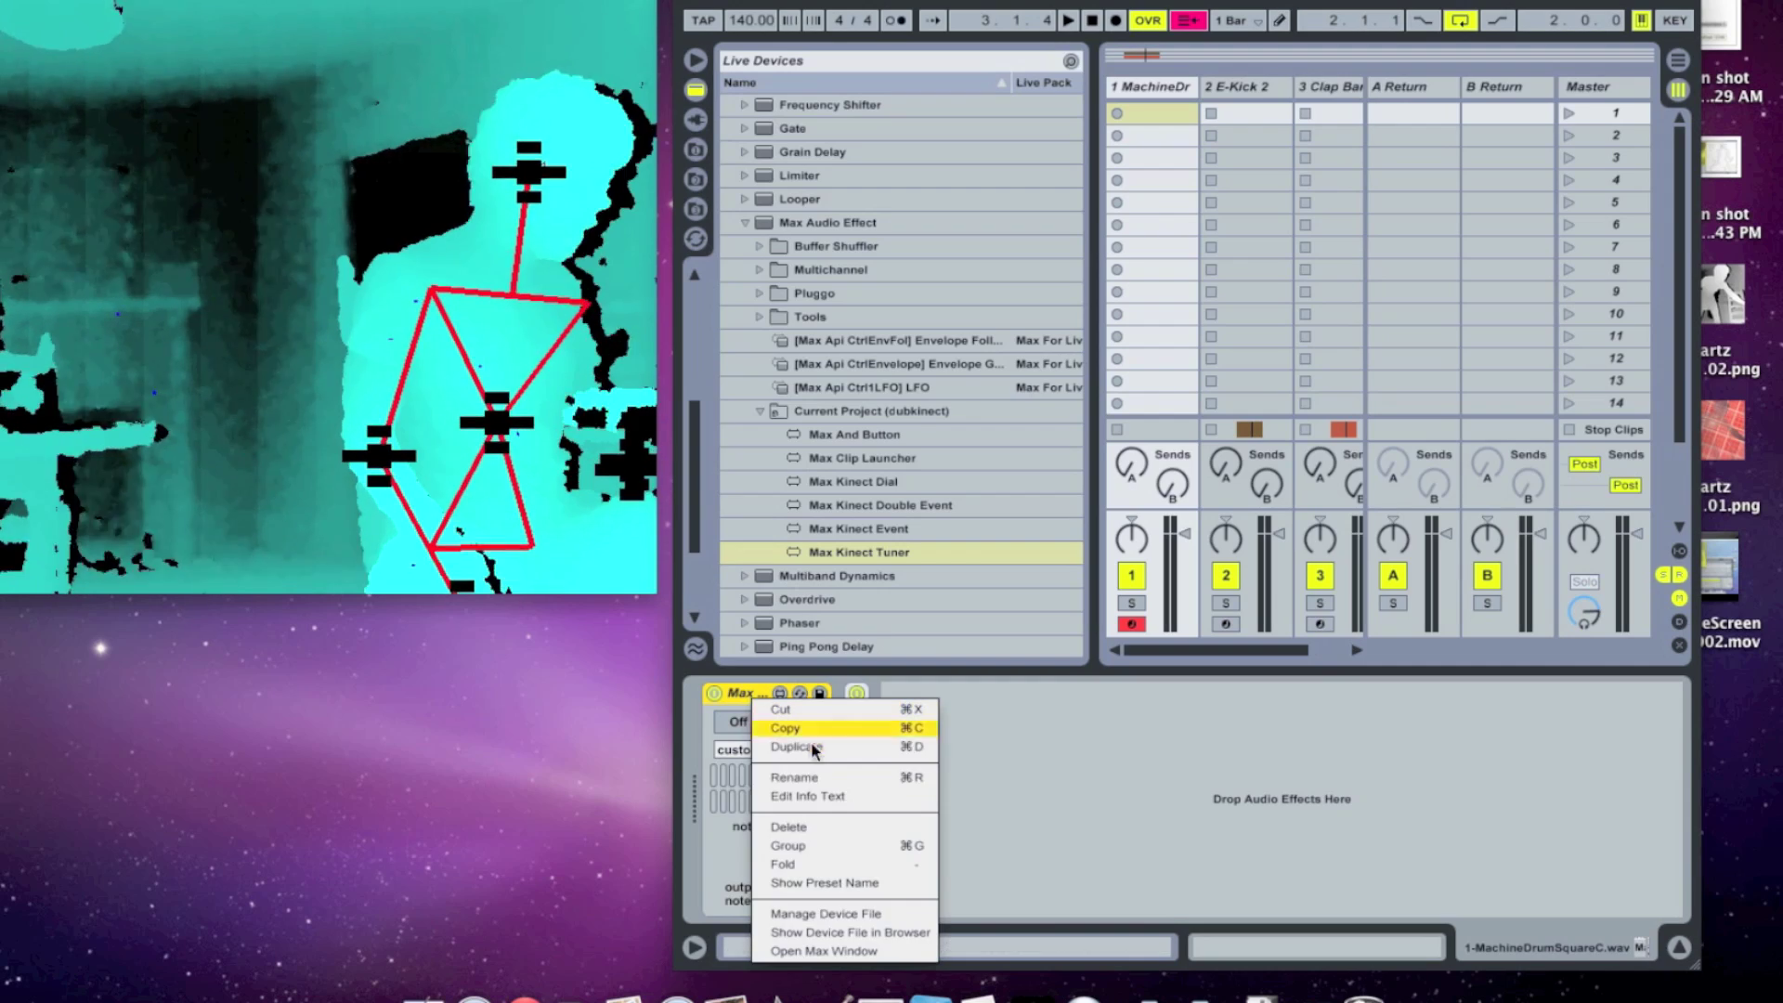
{"action": "left_click", "coordinate": [816, 827]}
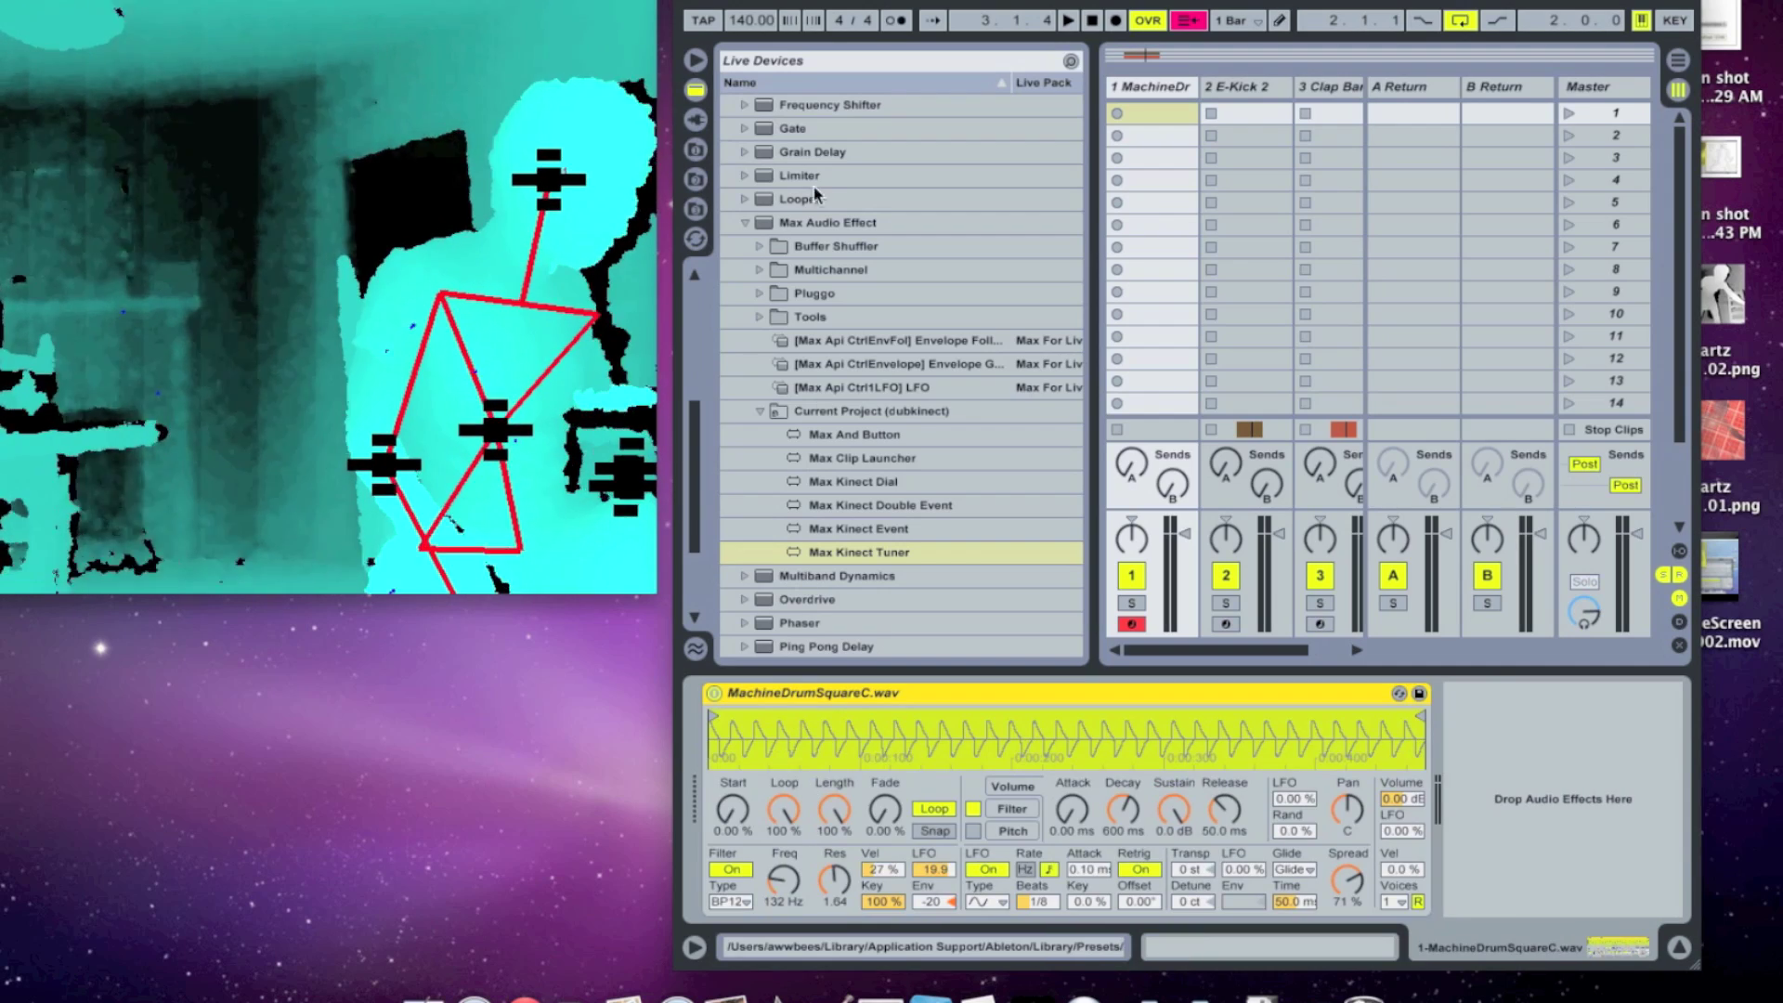
{"action": "left_click", "coordinate": [744, 222]}
{"action": "scroll", "coordinate": [743, 214], "scroll_direction": "up", "scroll_amount": 8}
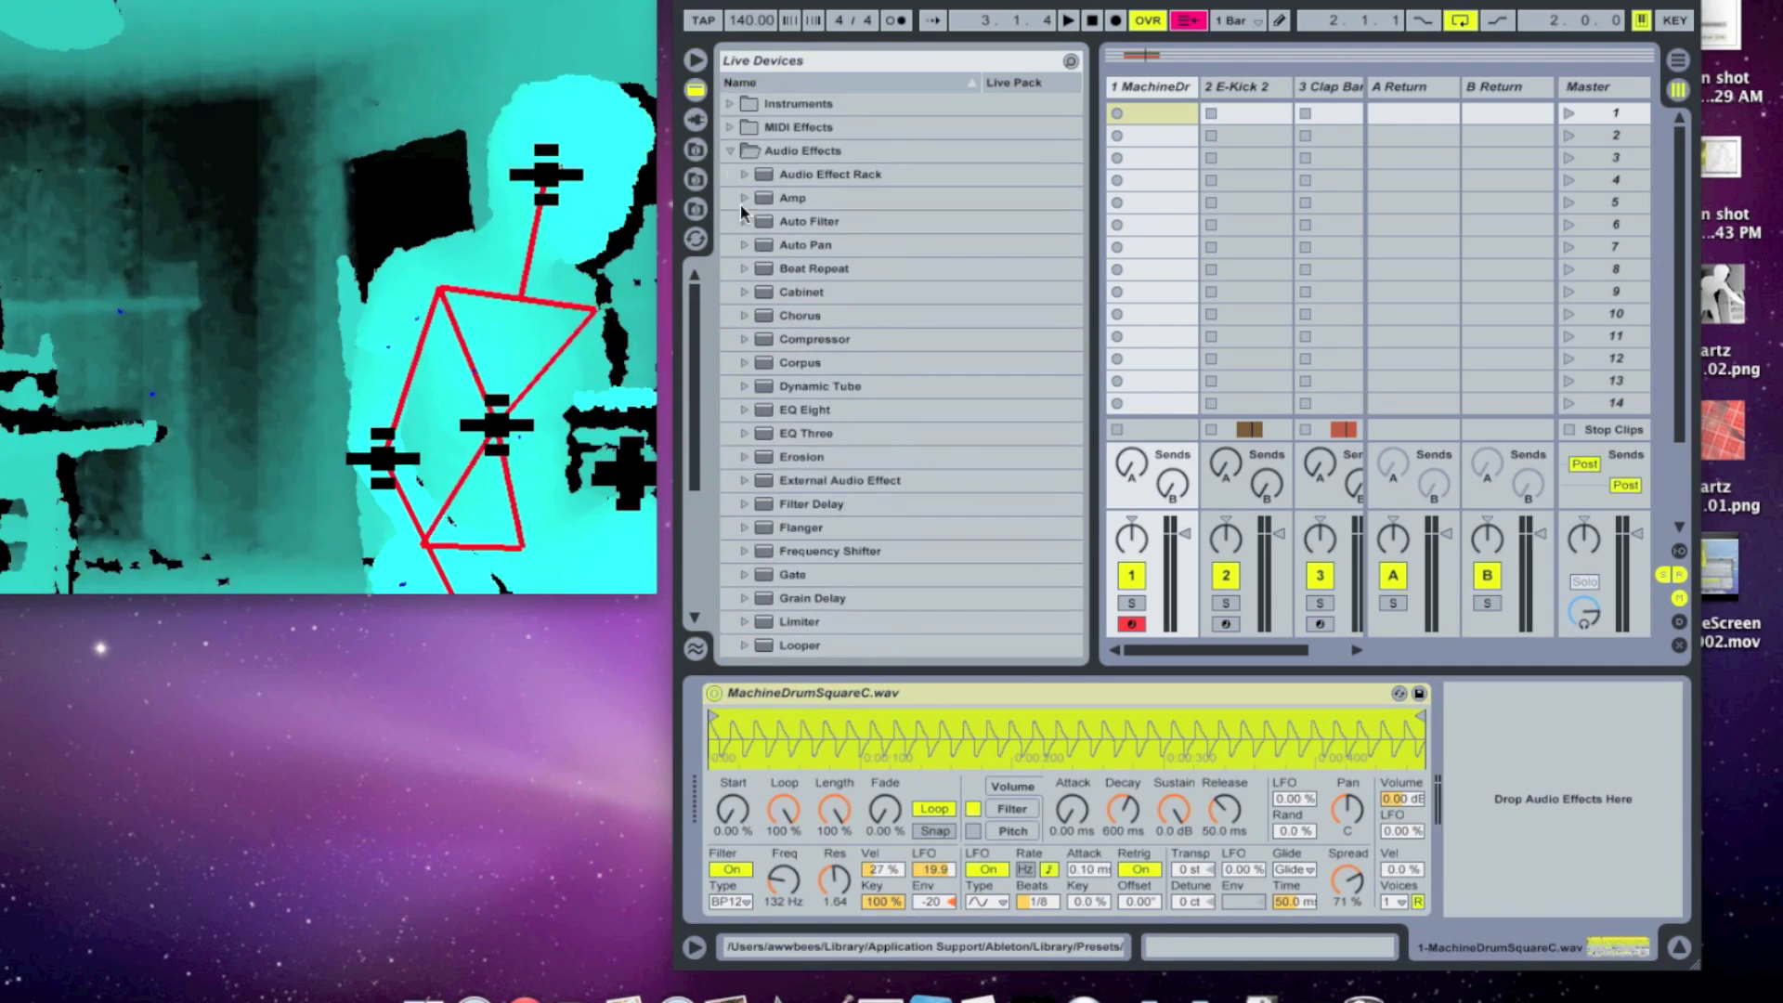
{"action": "left_click", "coordinate": [730, 151]}
Load Max NoteDial from MIDI Effects > Max MIDI Effect > dubkinect and raise its base note from C0
{"action": "left_click", "coordinate": [730, 127]}
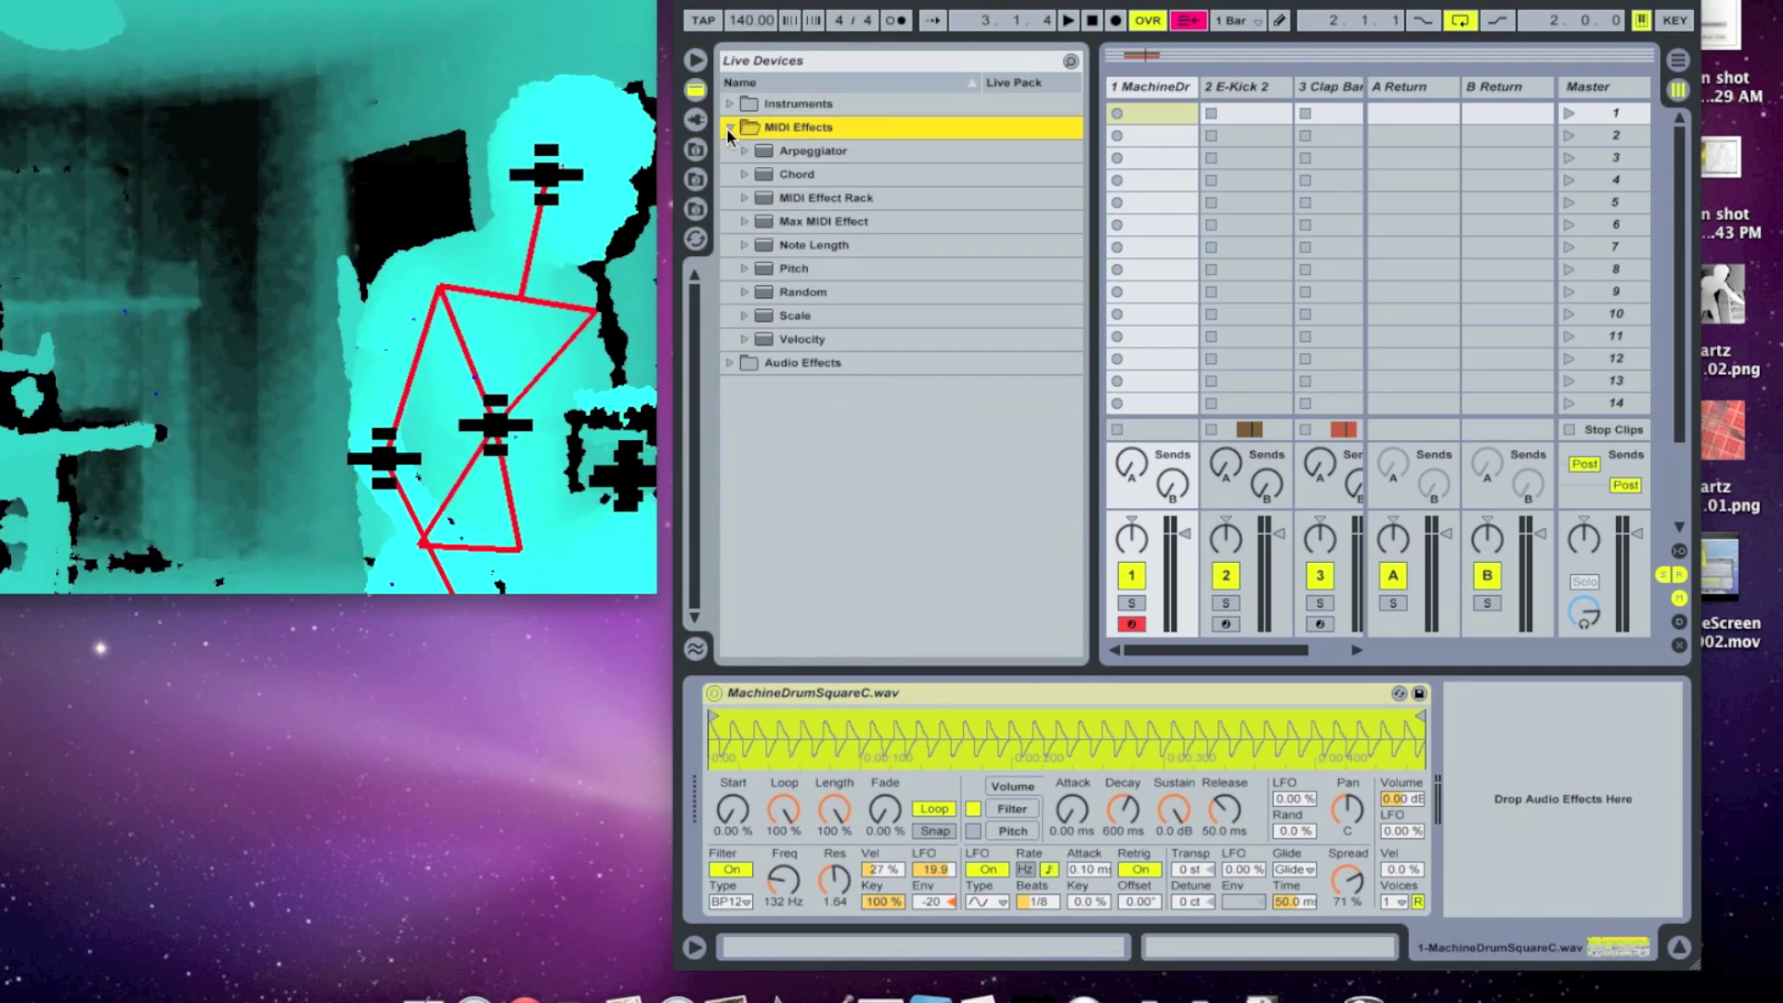
{"action": "left_click", "coordinate": [745, 221]}
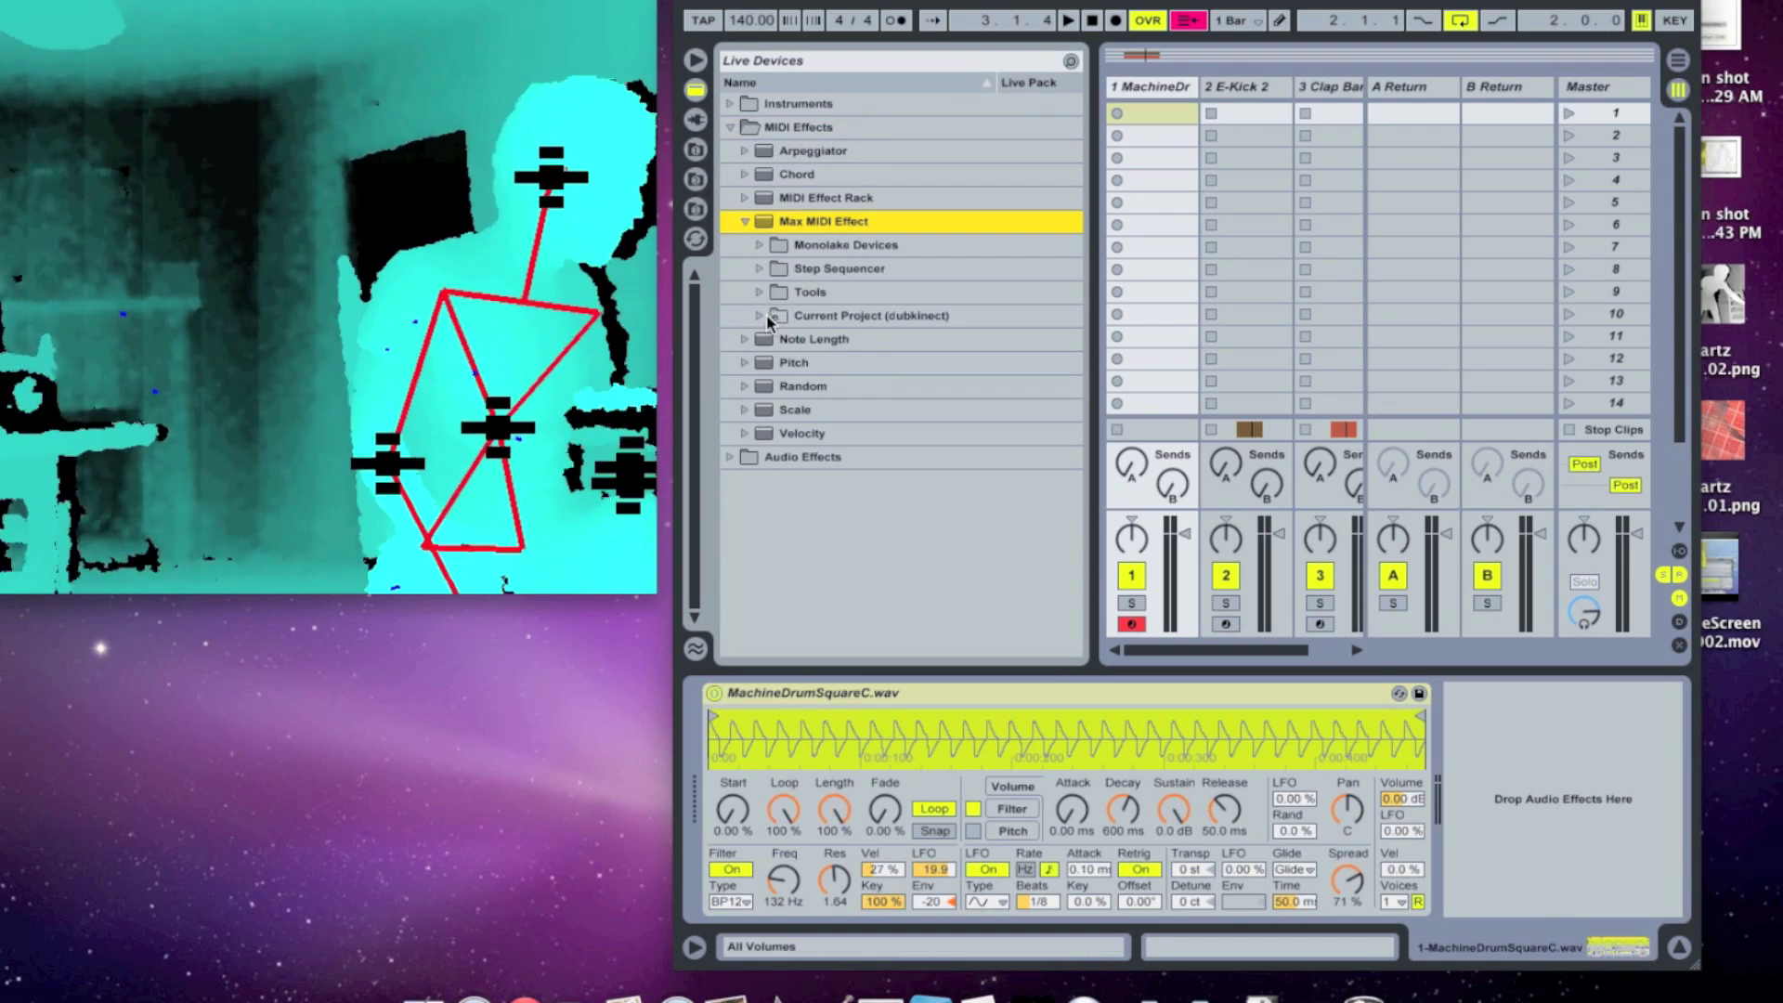
{"action": "left_click", "coordinate": [761, 315]}
{"action": "double_click", "coordinate": [847, 339]}
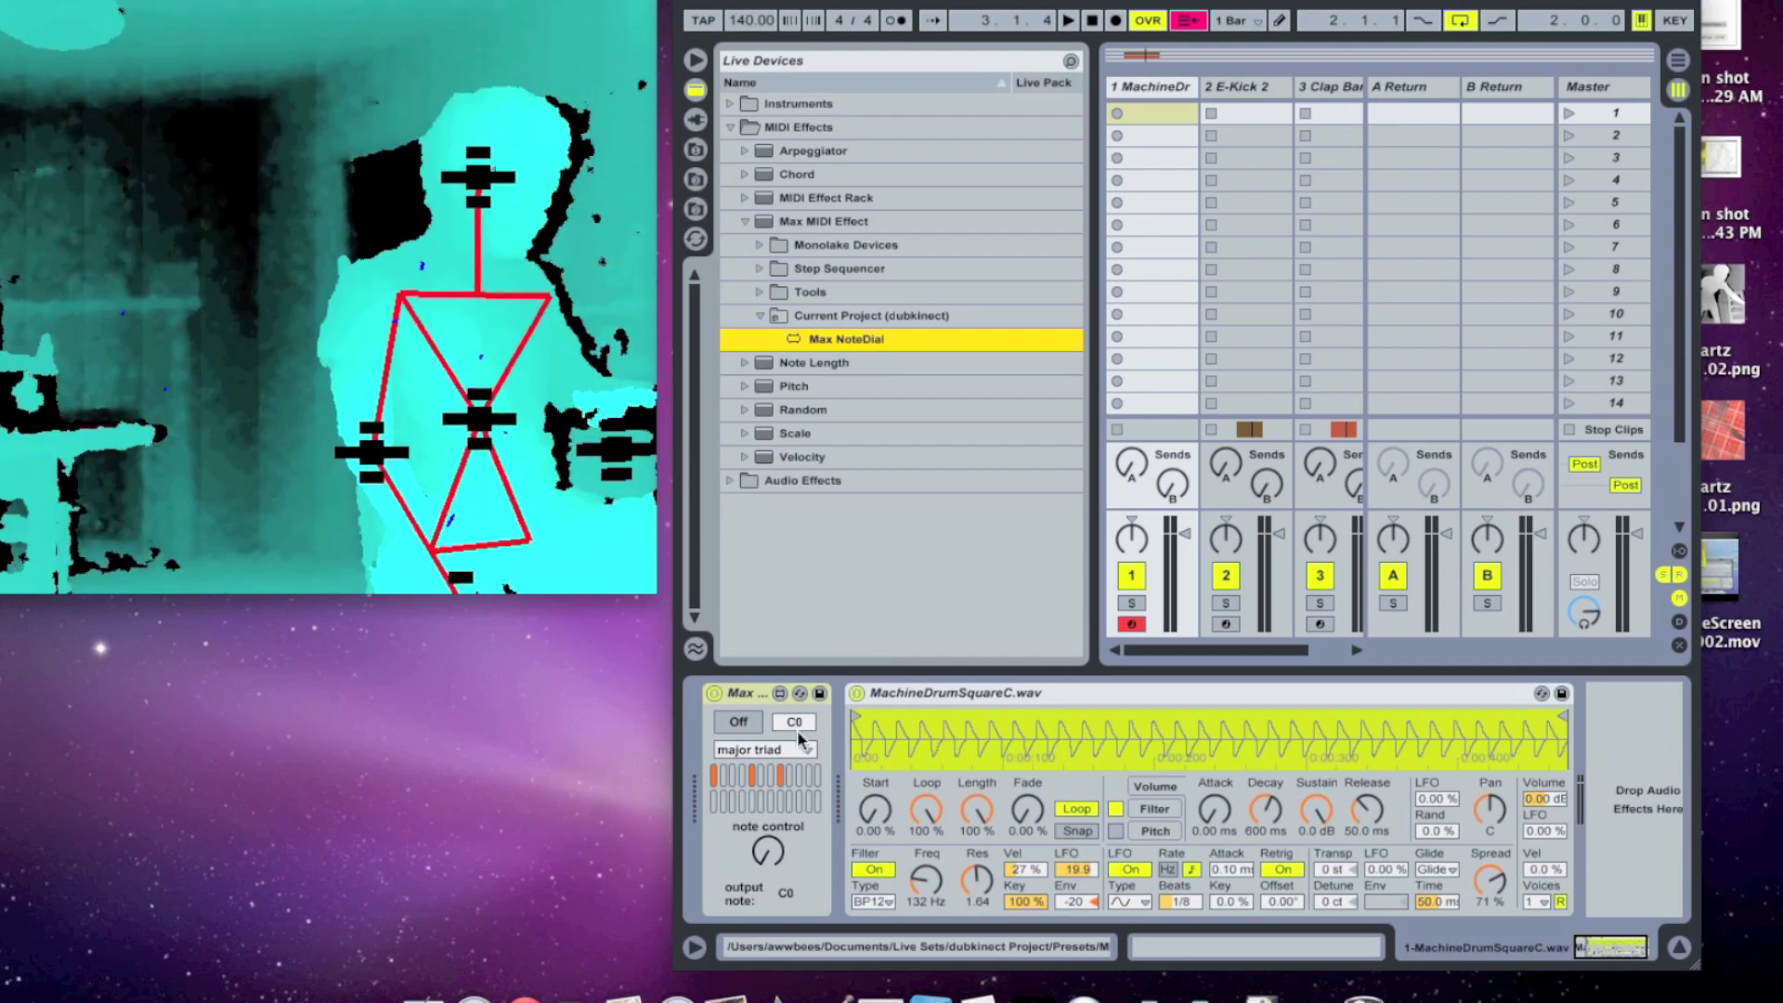
{"action": "left_click", "coordinate": [750, 724]}
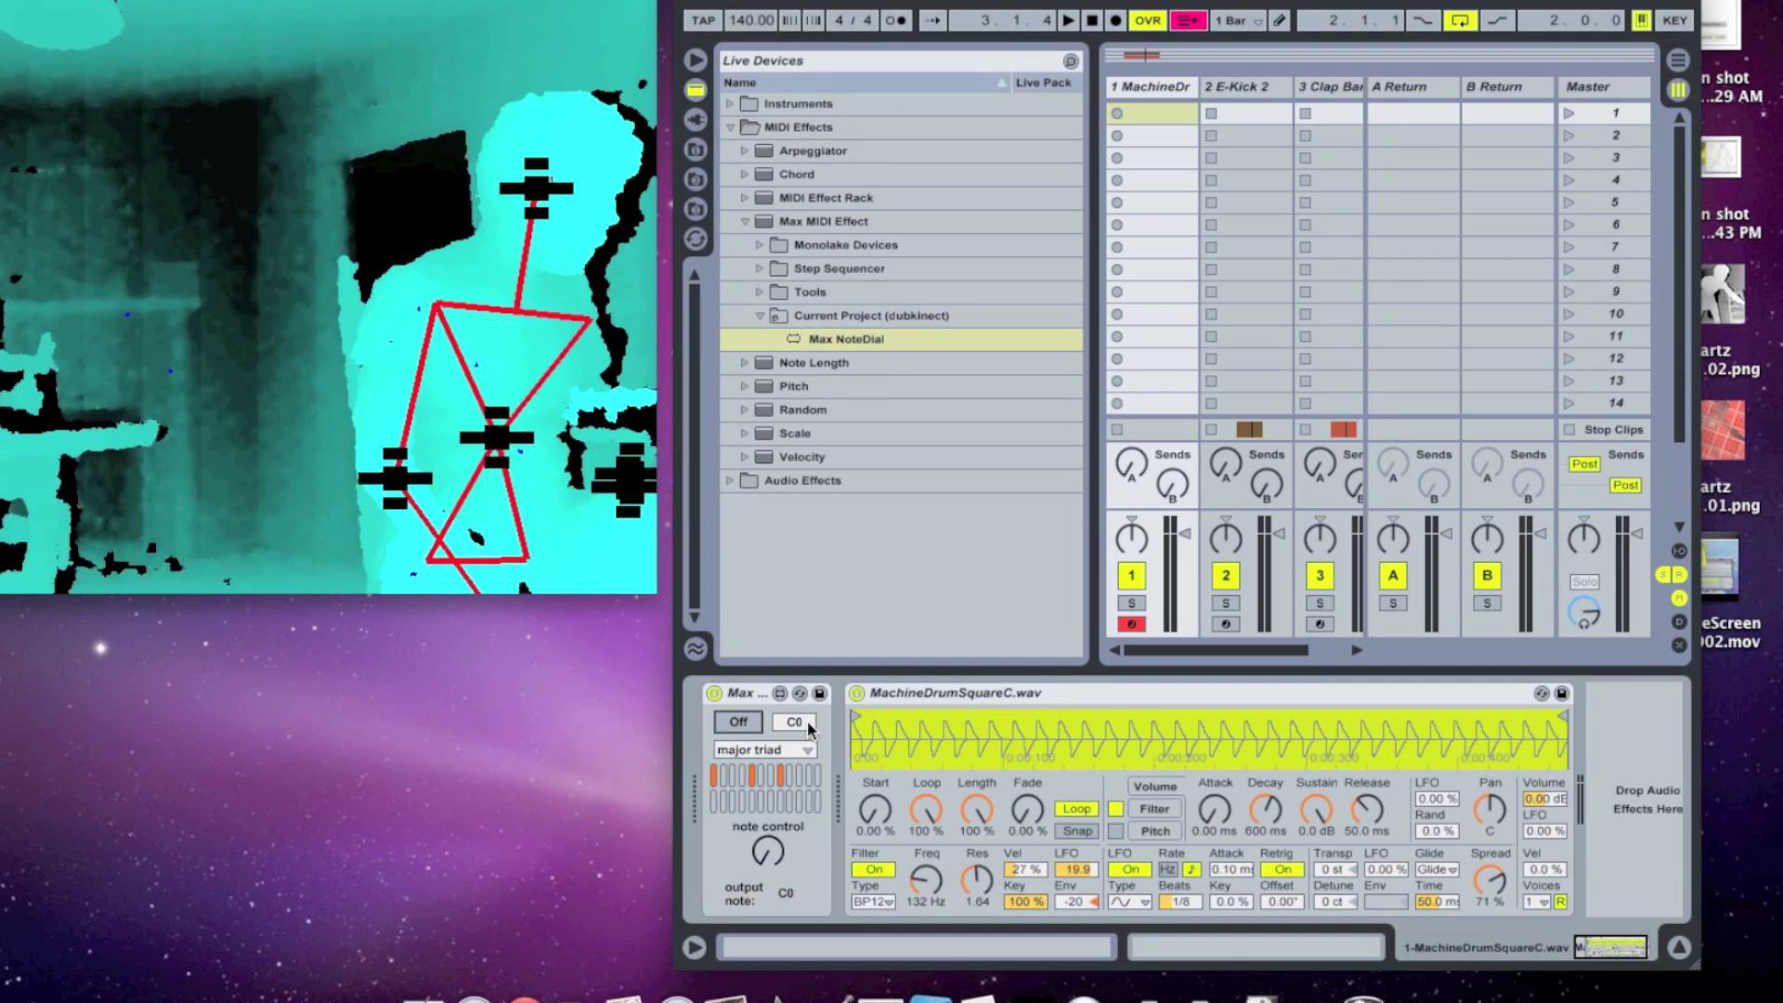
{"action": "left_click_drag", "start_coordinate": [806, 720], "coordinate": [806, 654]}
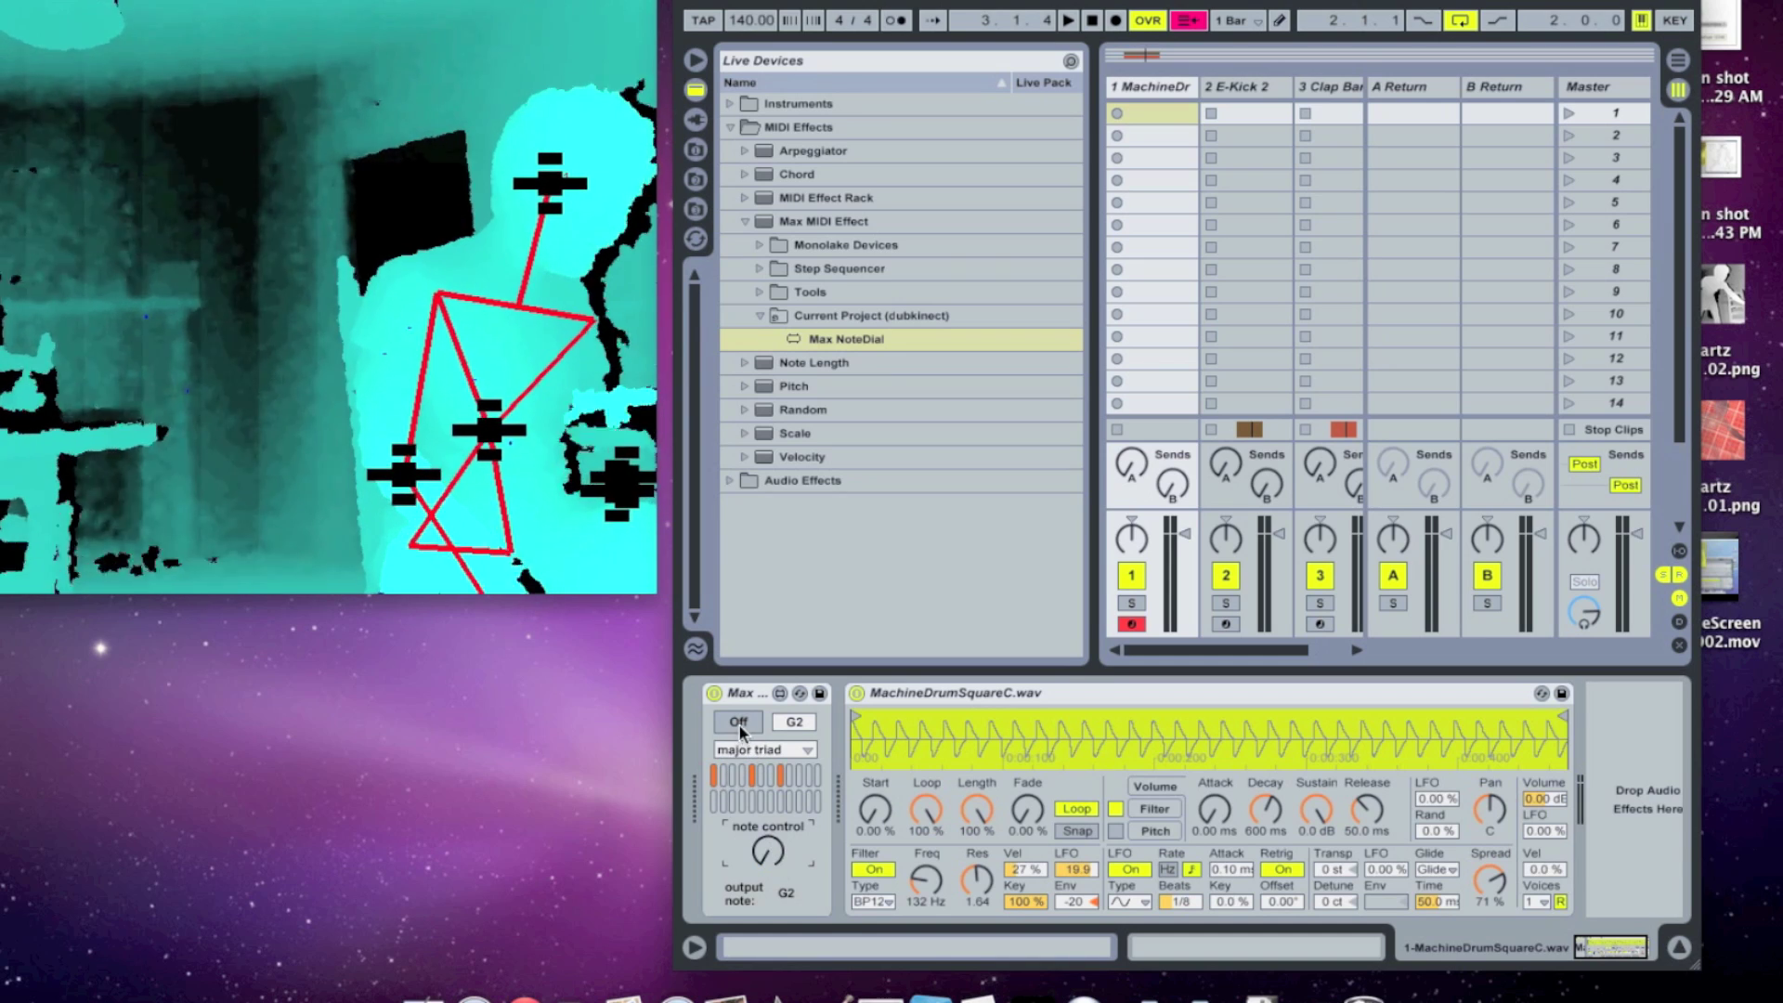
Audition NoteDial in major triad, moving the note control from G2 to B2, then try minor triad
{"action": "left_click", "coordinate": [739, 724]}
{"action": "left_click_drag", "start_coordinate": [776, 862], "coordinate": [777, 850]}
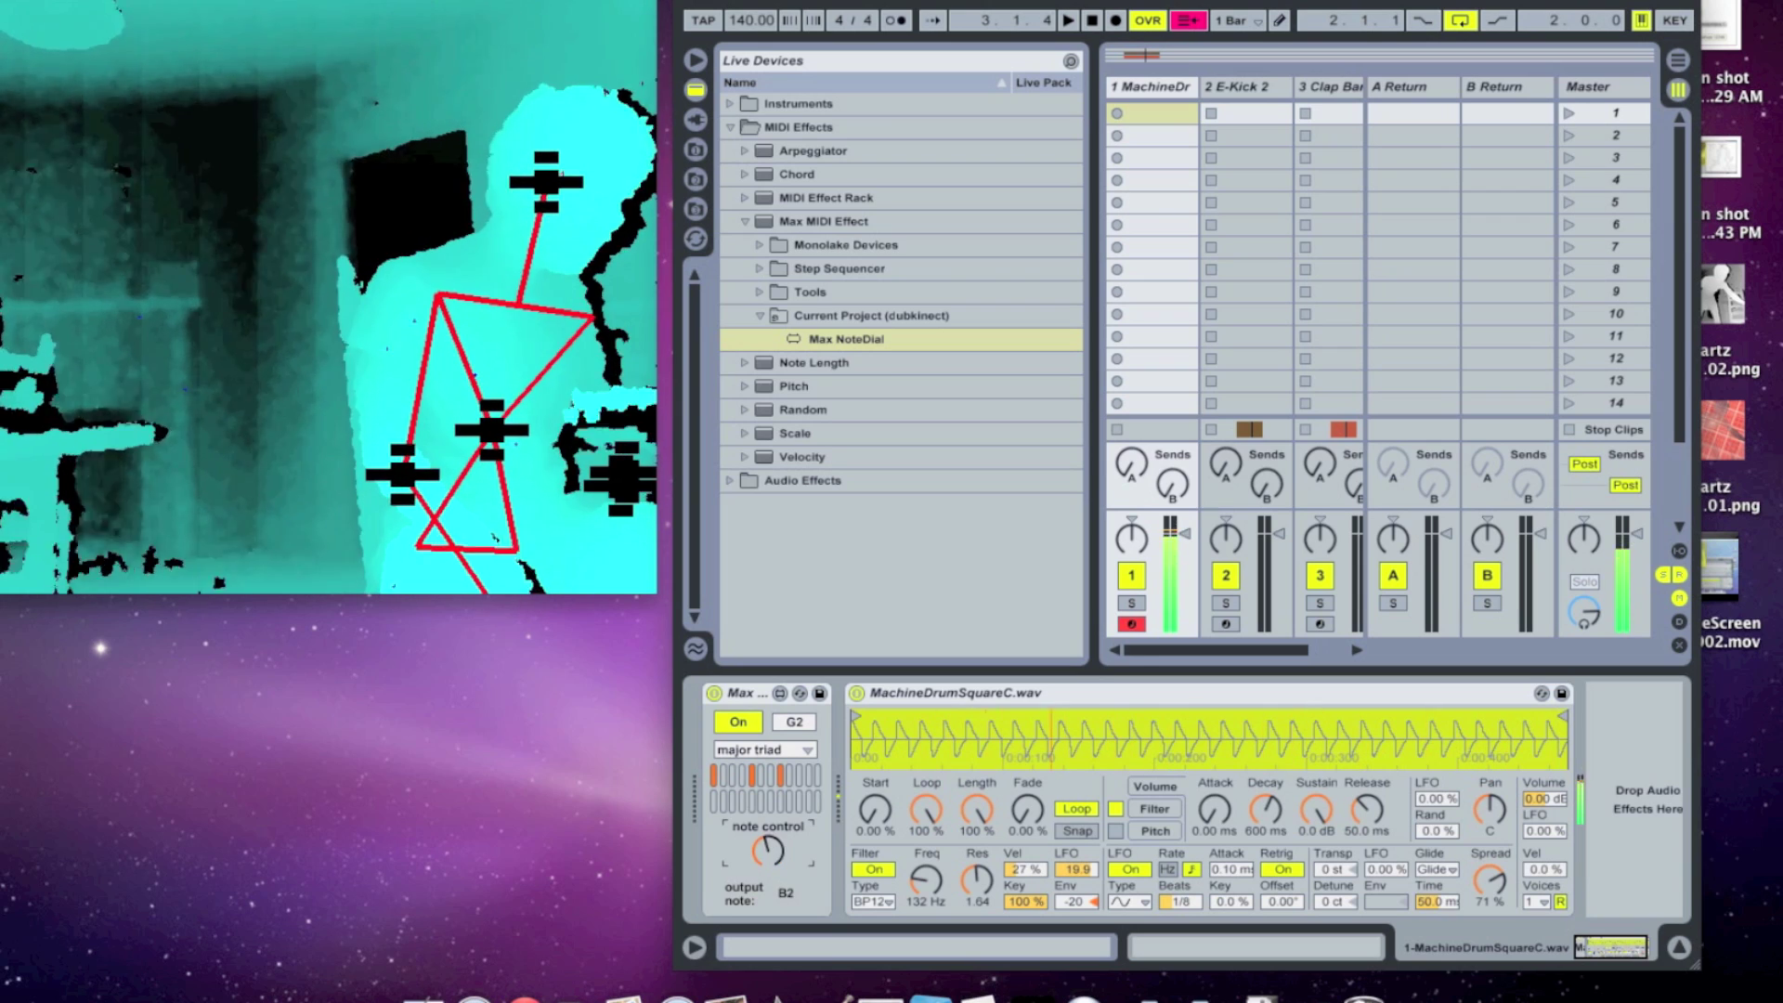
{"action": "left_click", "coordinate": [738, 723]}
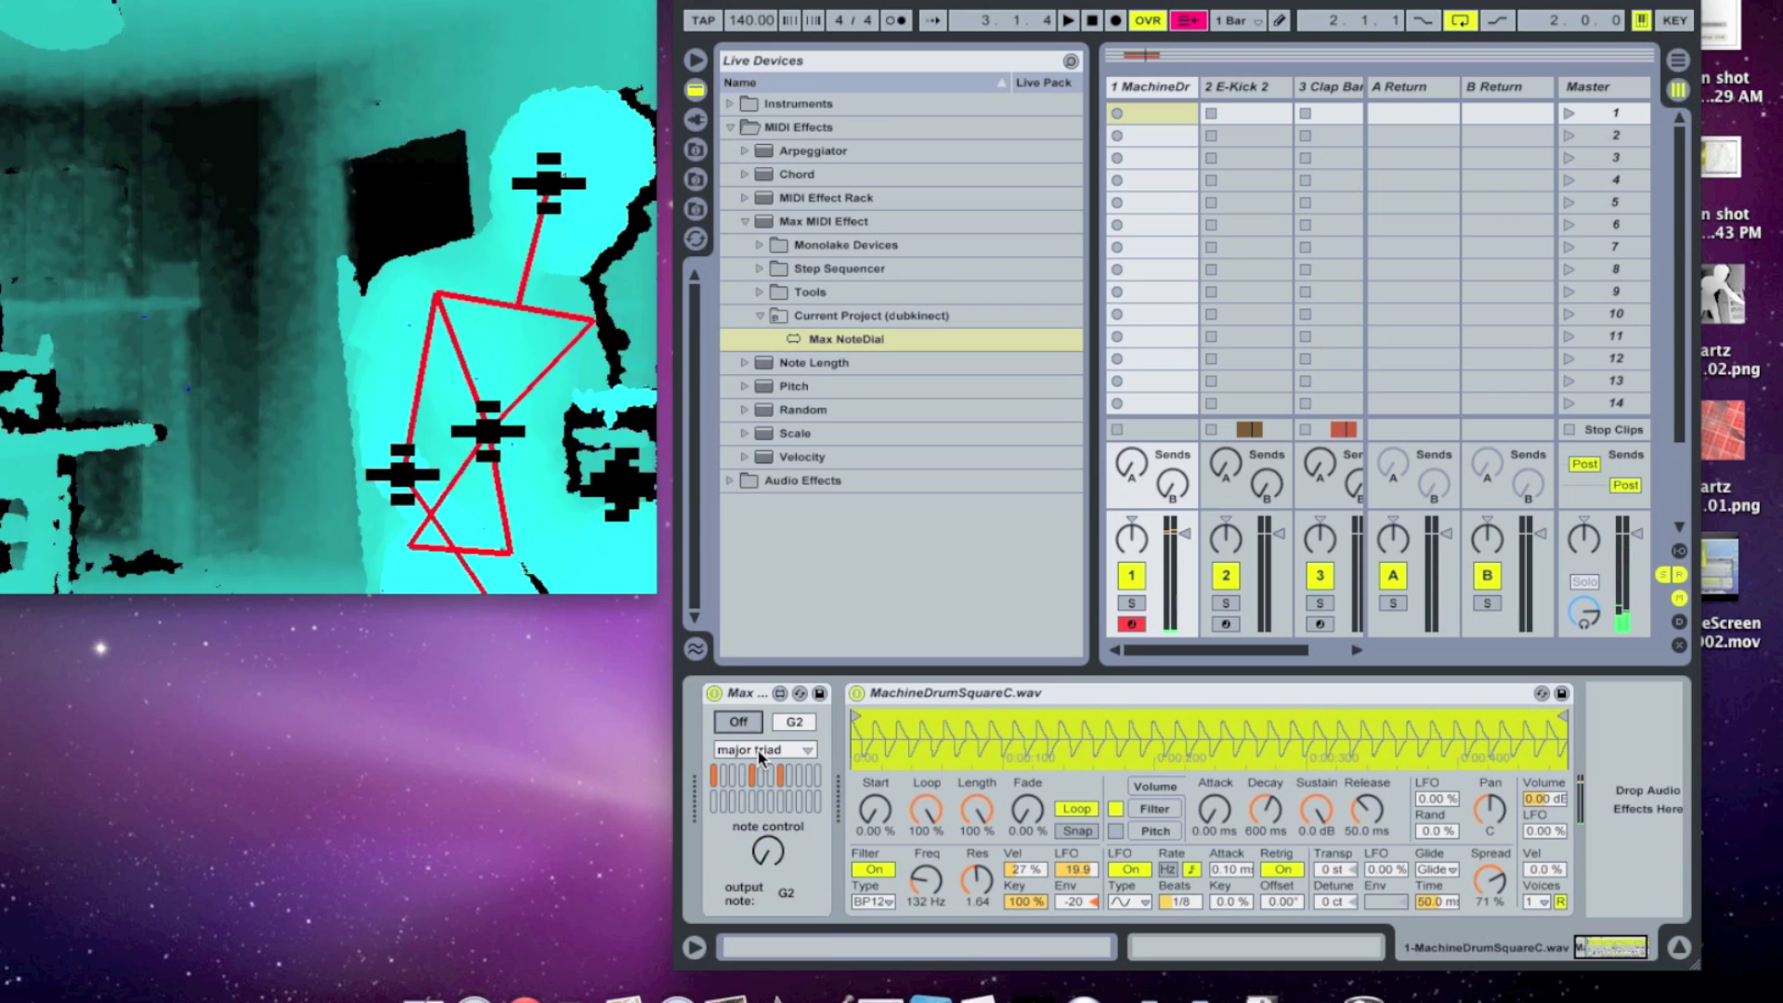
{"action": "left_click", "coordinate": [760, 751]}
{"action": "left_click", "coordinate": [763, 789]}
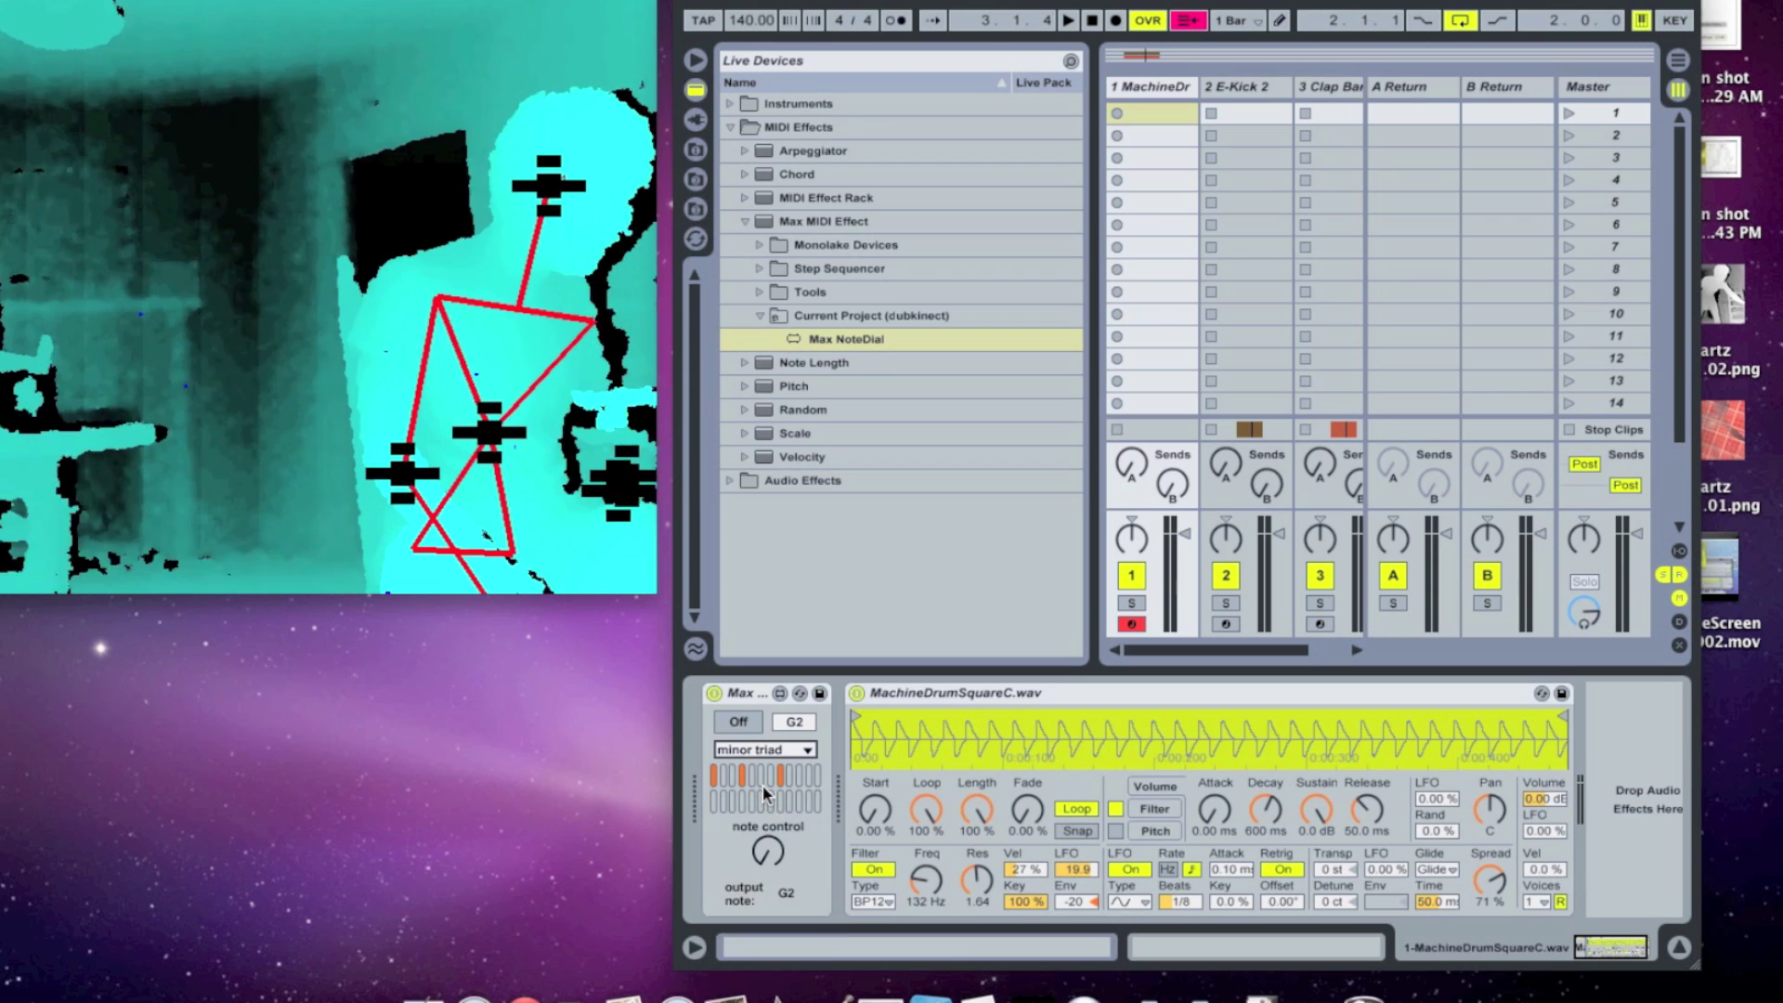
{"action": "left_click", "coordinate": [740, 724]}
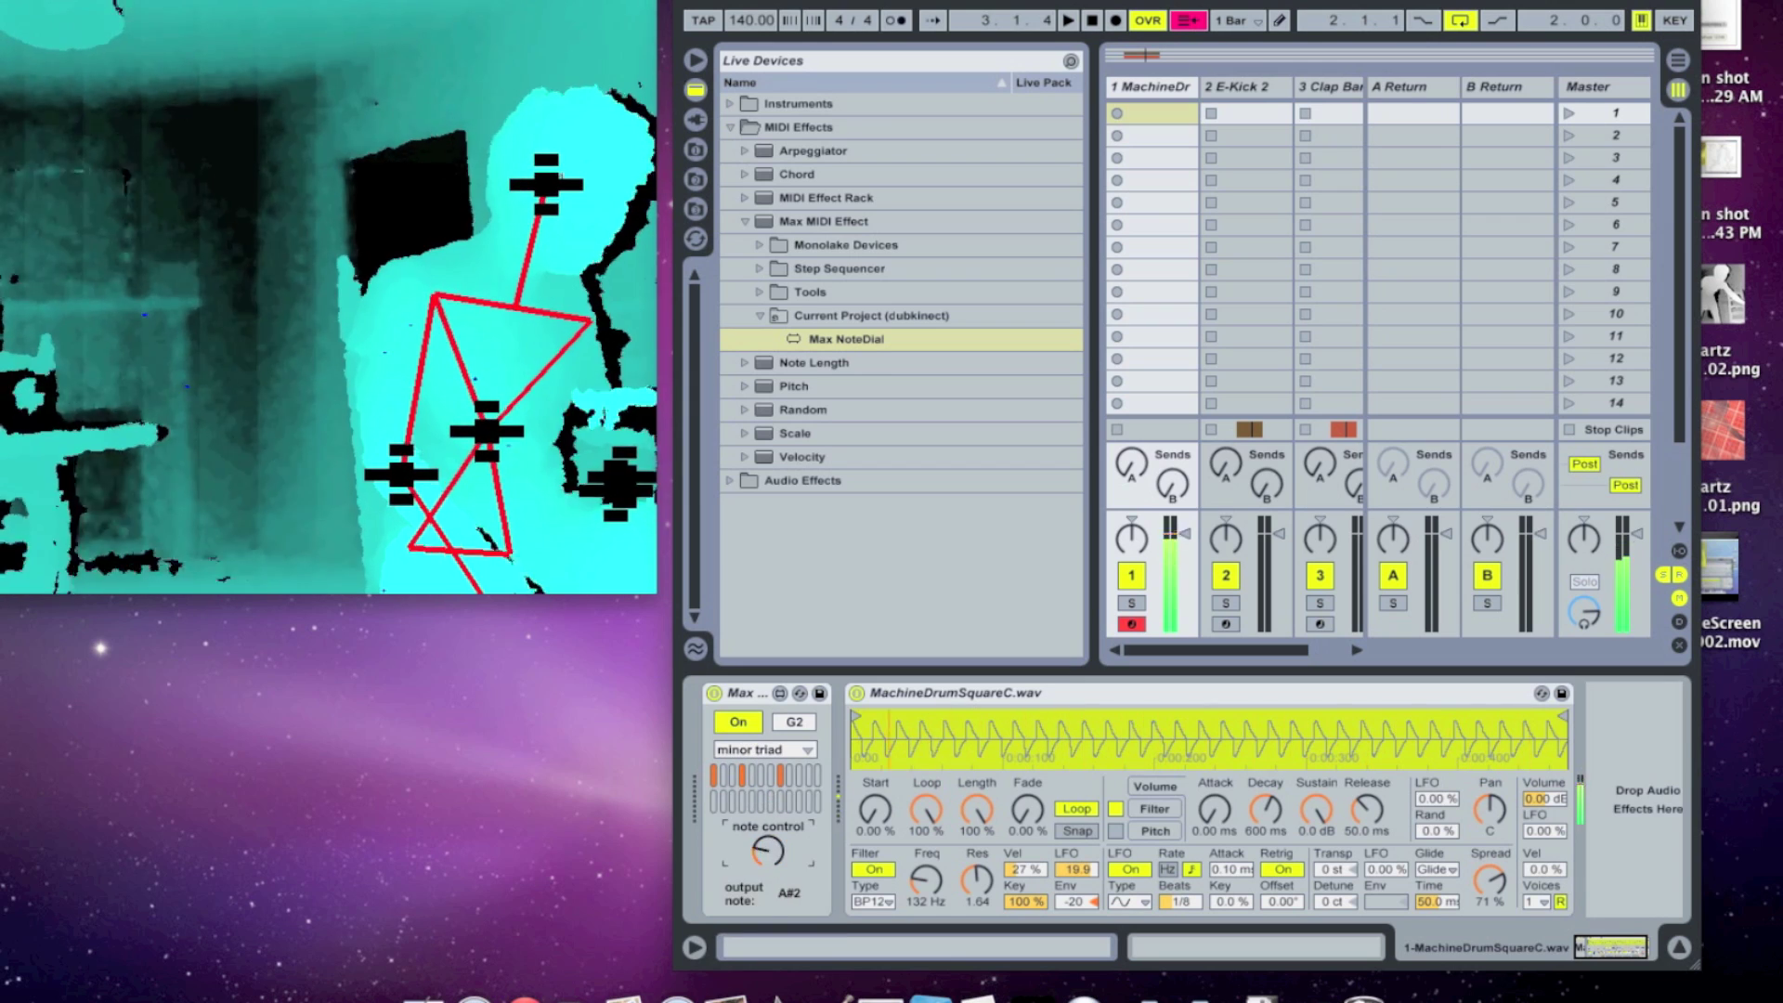
Switch the NoteDial to the chromatic scale and test it on, then off
{"action": "left_click", "coordinate": [739, 720]}
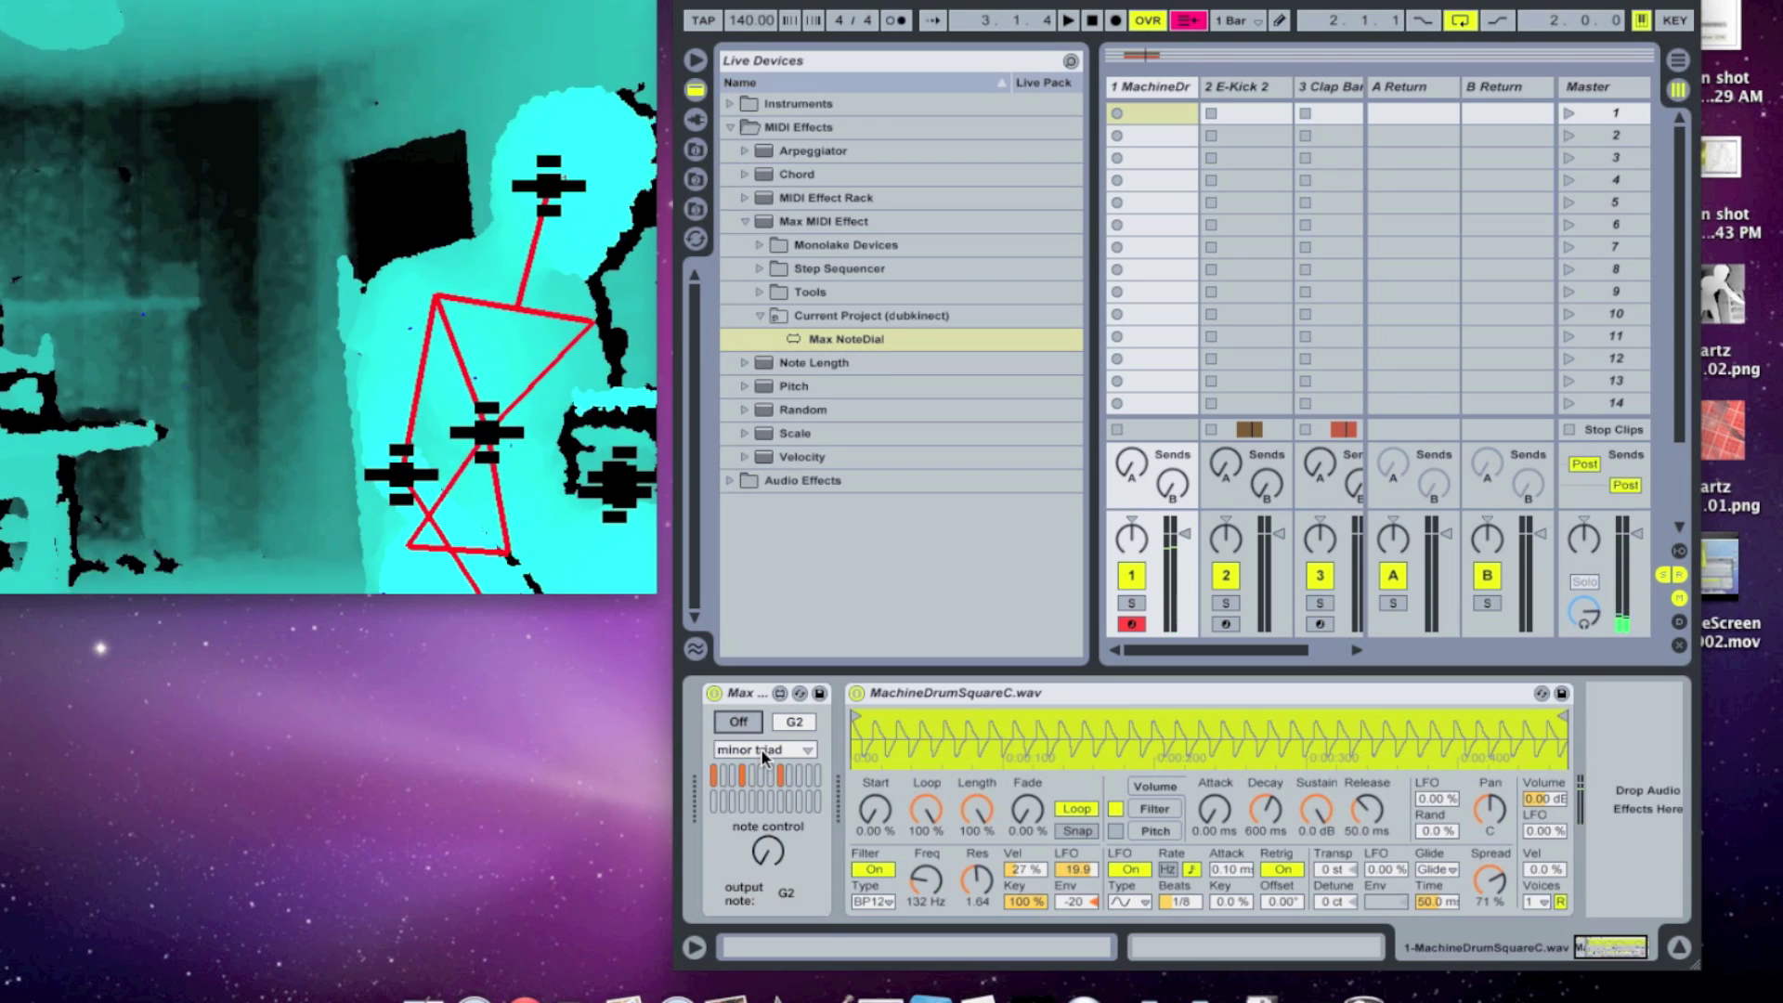
{"action": "left_click", "coordinate": [761, 750]}
{"action": "left_click", "coordinate": [780, 807]}
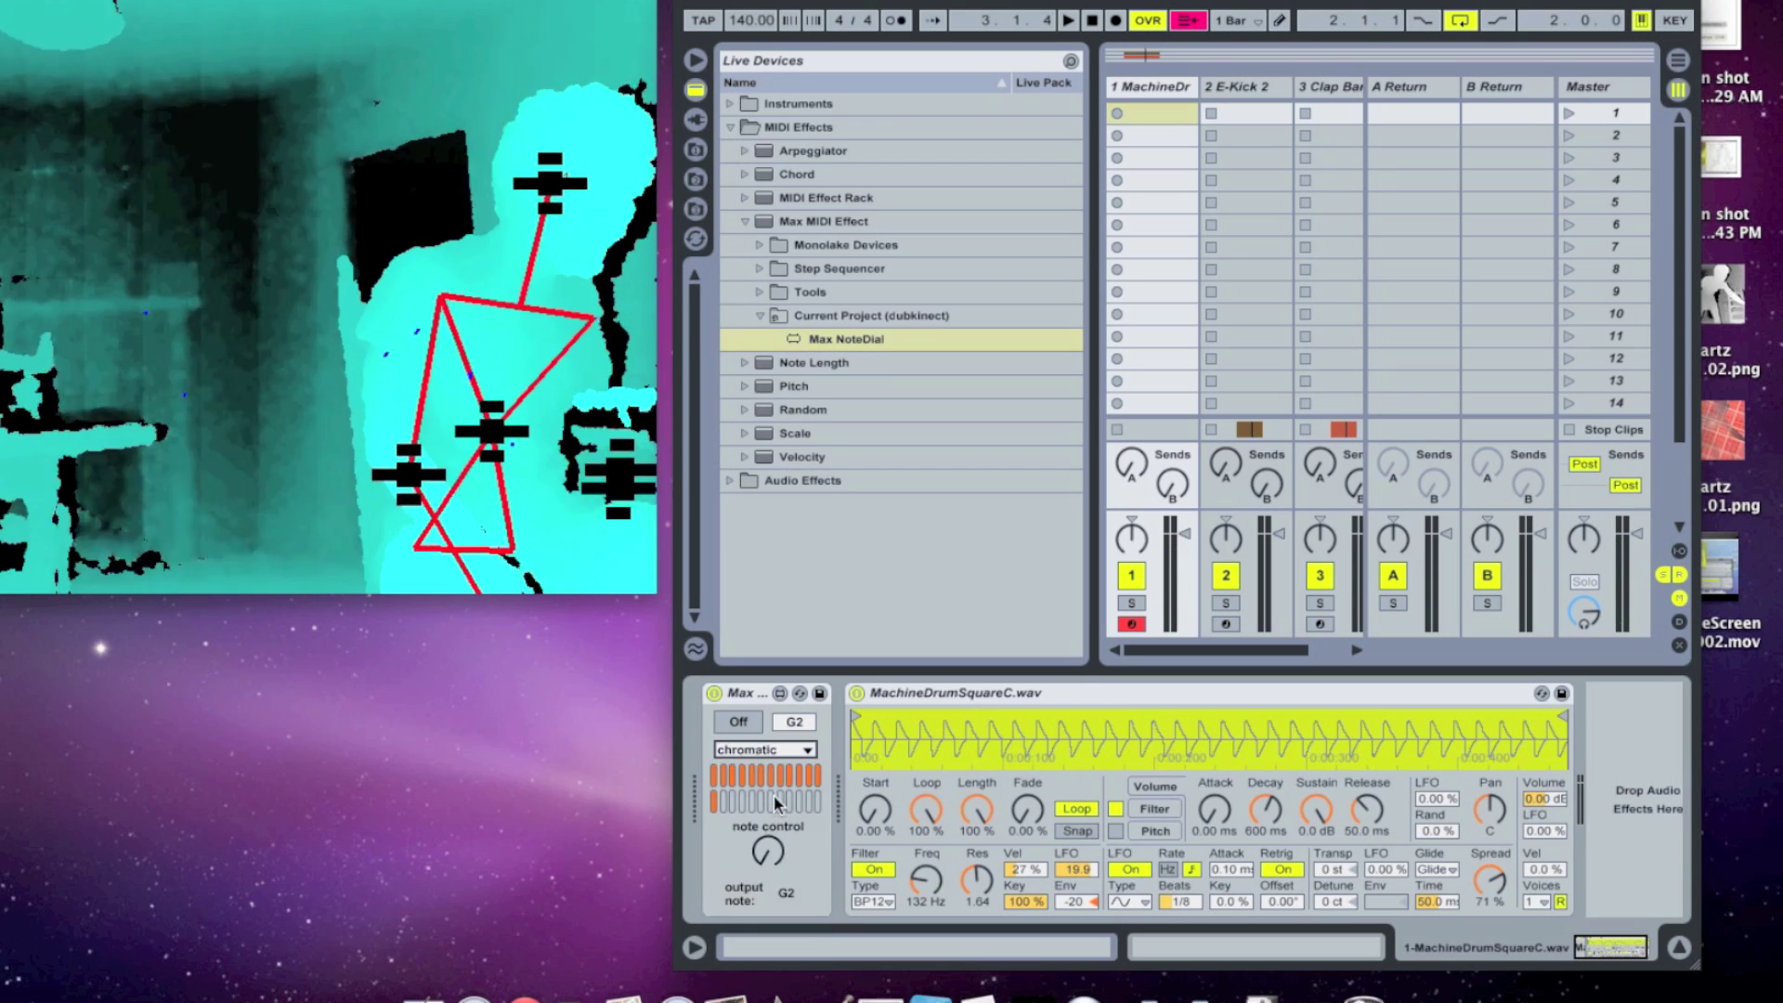
{"action": "left_click", "coordinate": [739, 722]}
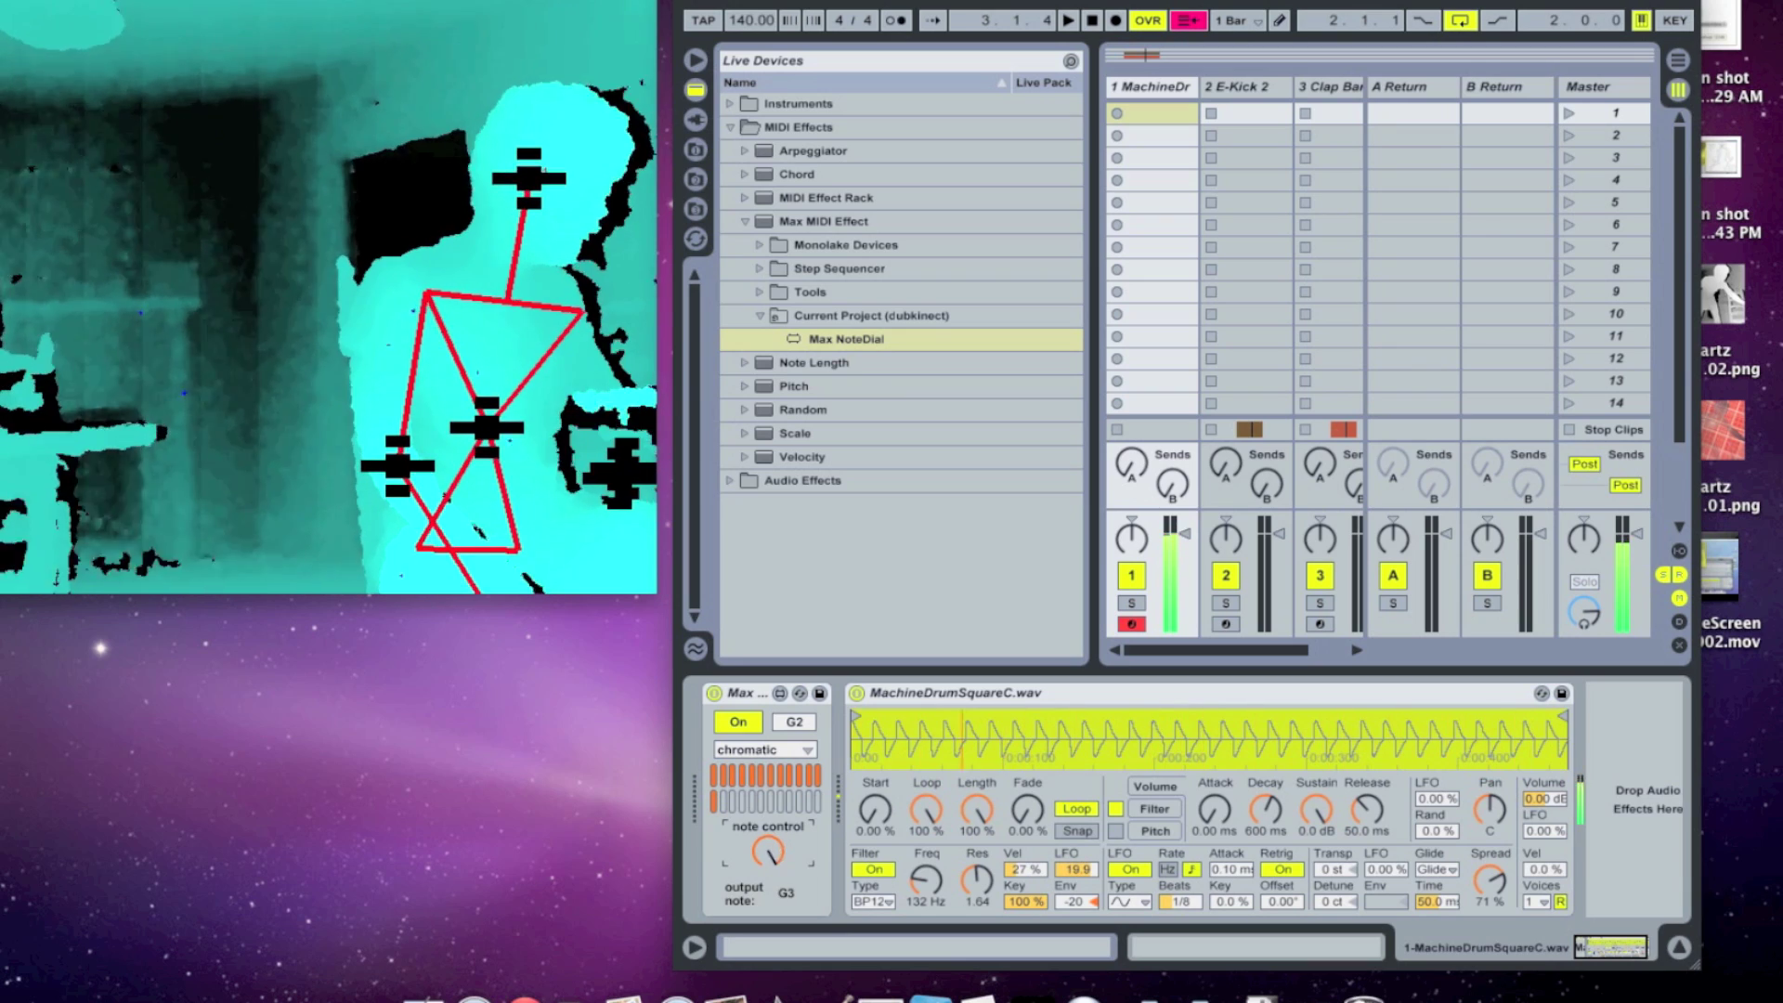
{"action": "left_click", "coordinate": [738, 723]}
Set the NoteDial scale to custom, test it on and off, and collapse MIDI Effects
{"action": "left_click", "coordinate": [740, 749]}
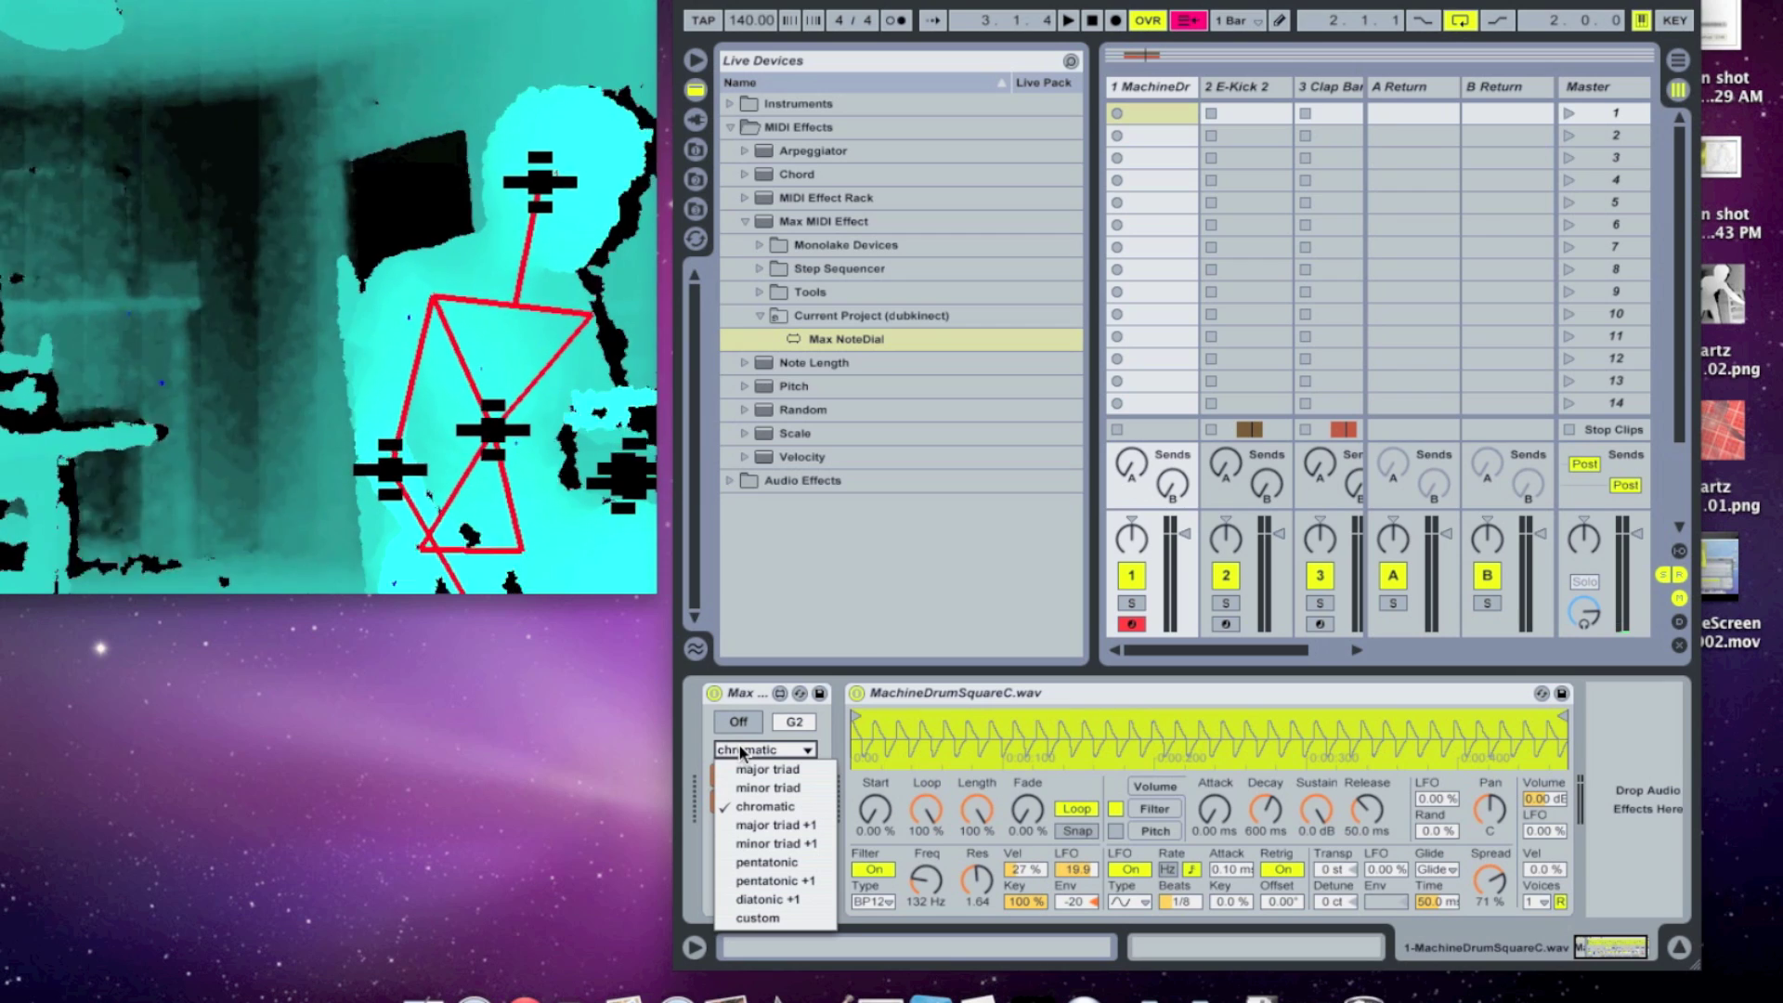
{"action": "left_click", "coordinate": [801, 769]}
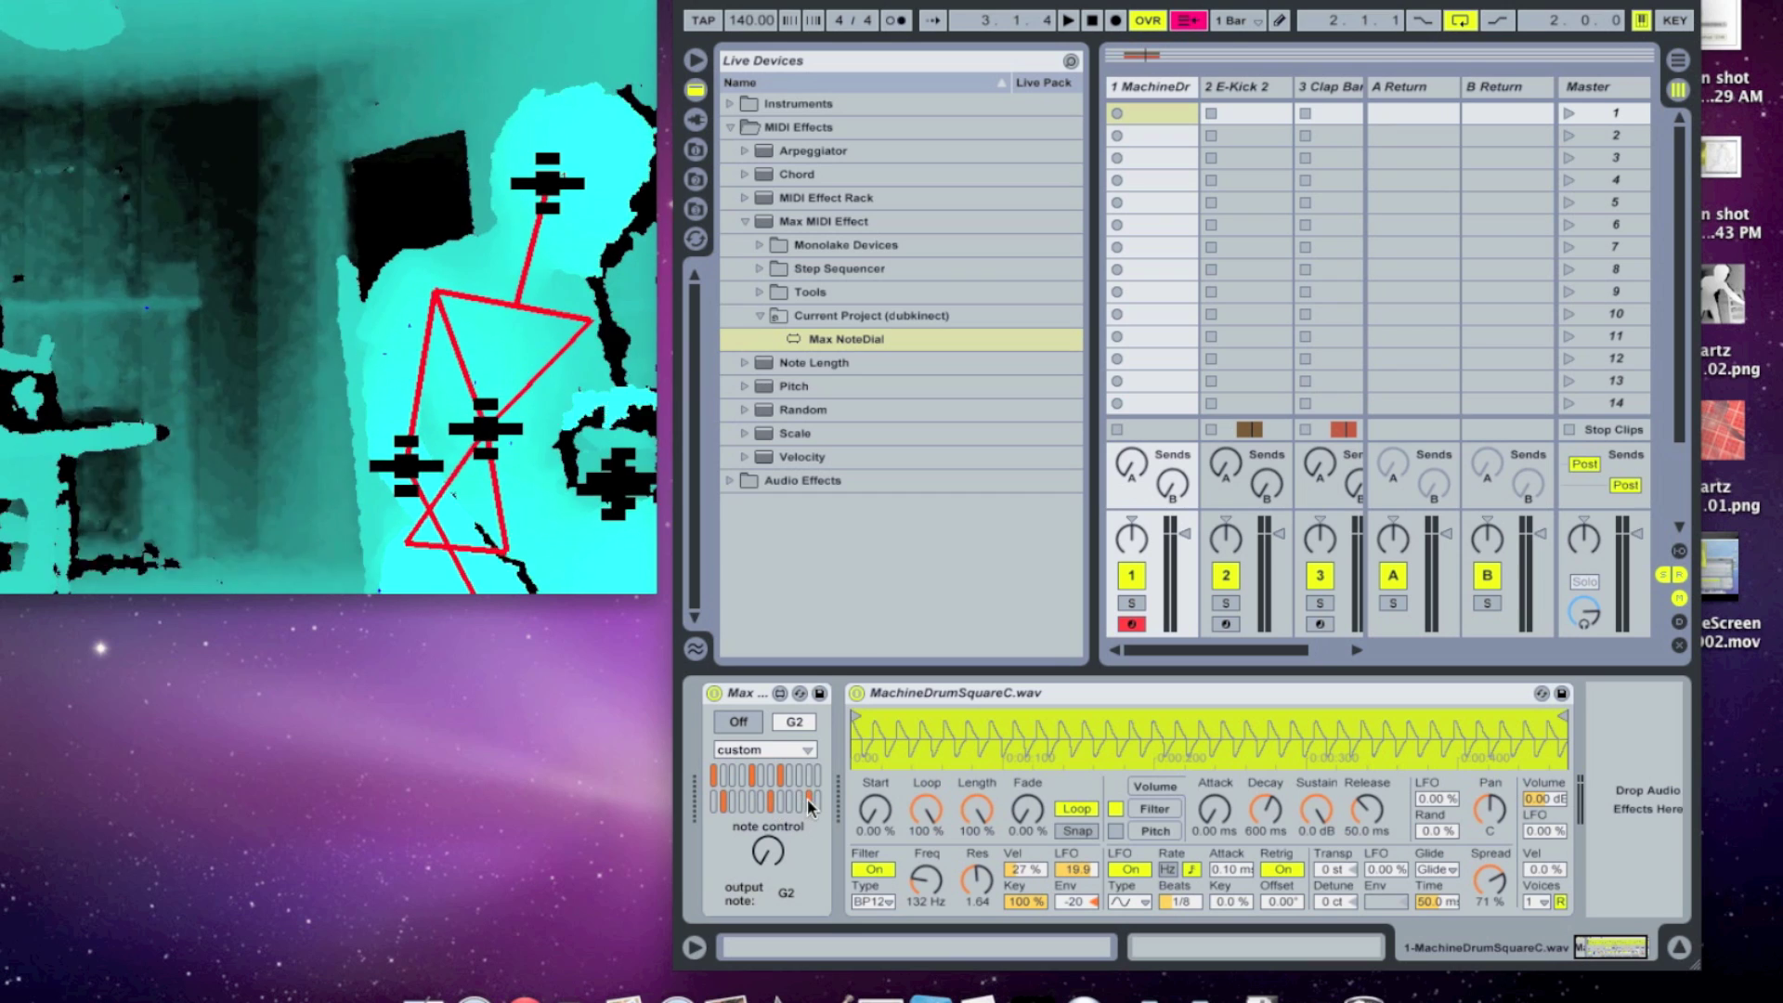
{"action": "left_click", "coordinate": [738, 723]}
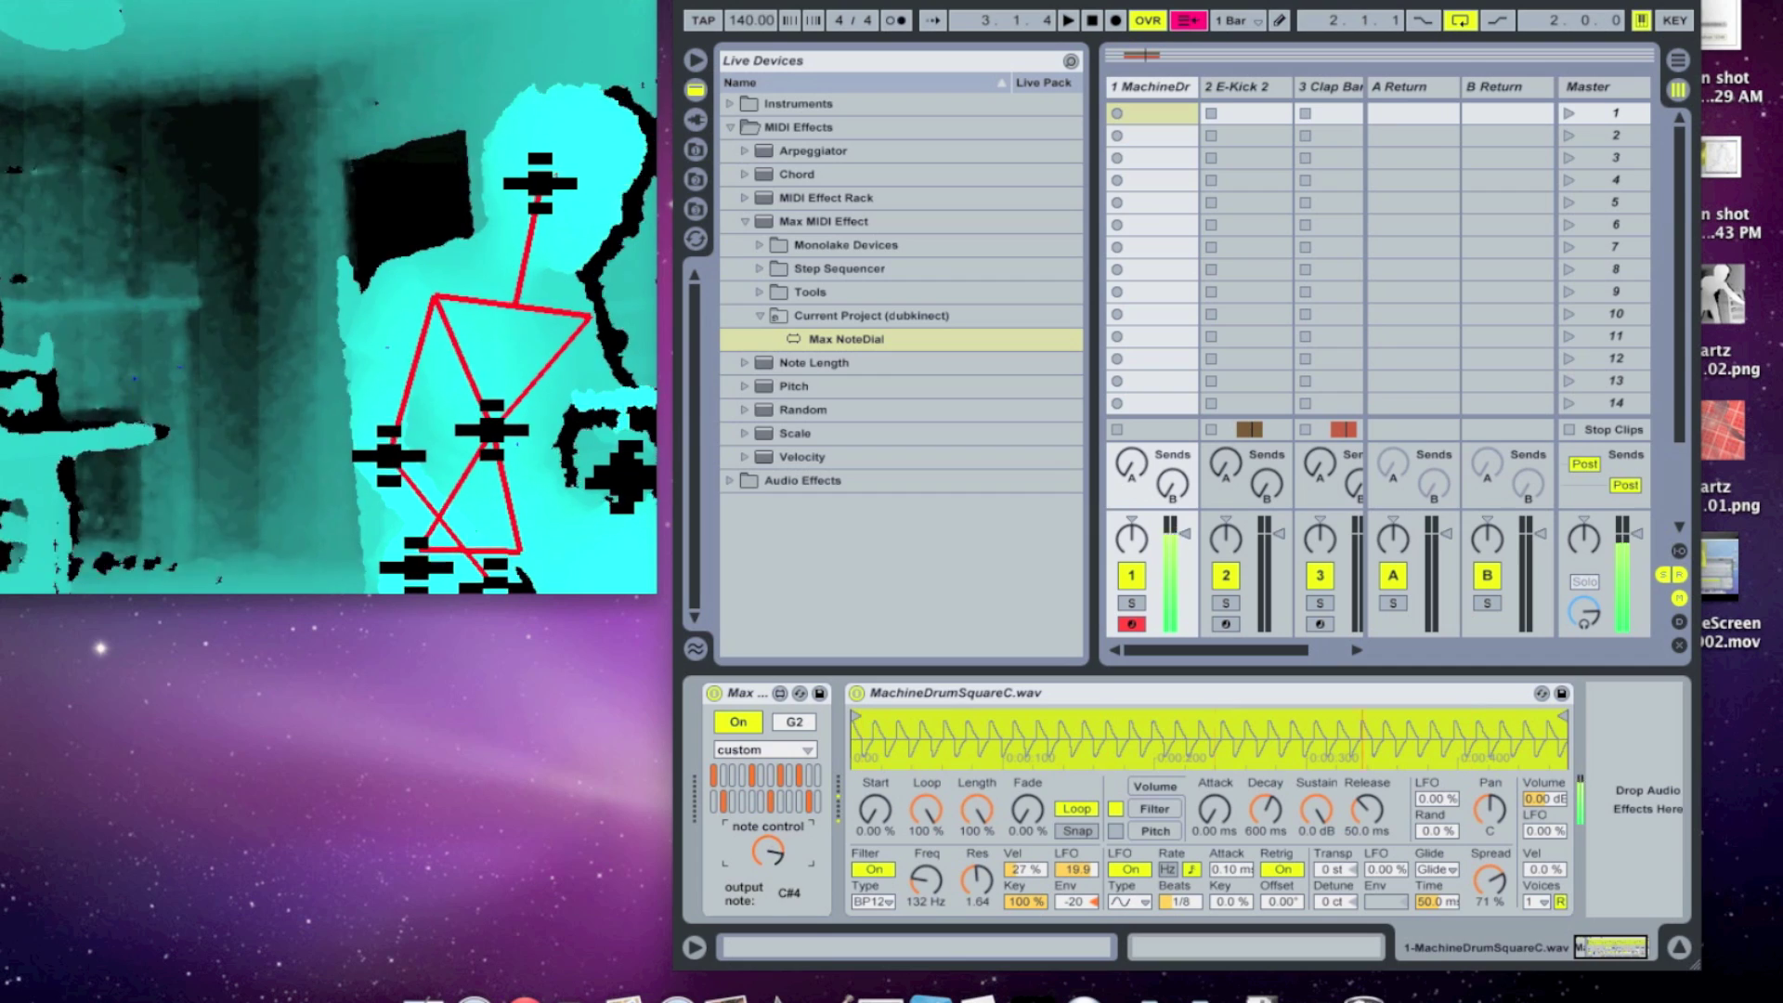
{"action": "left_click", "coordinate": [737, 723]}
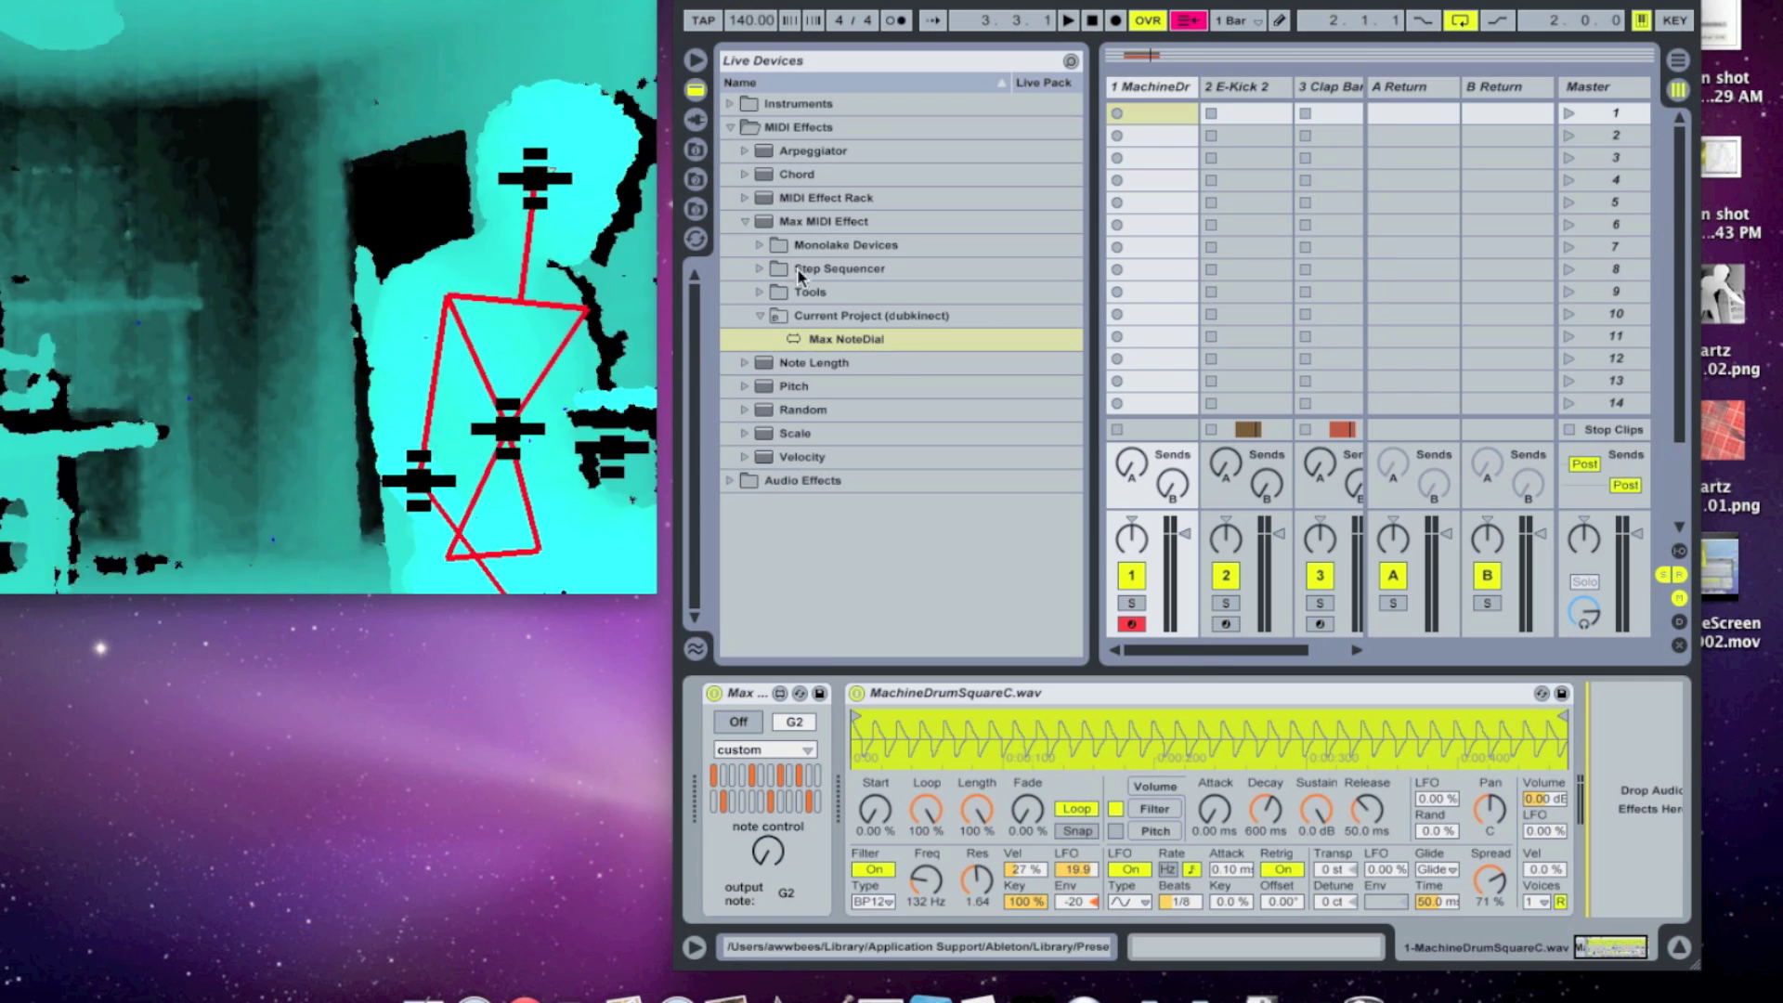
{"action": "left_click", "coordinate": [728, 122]}
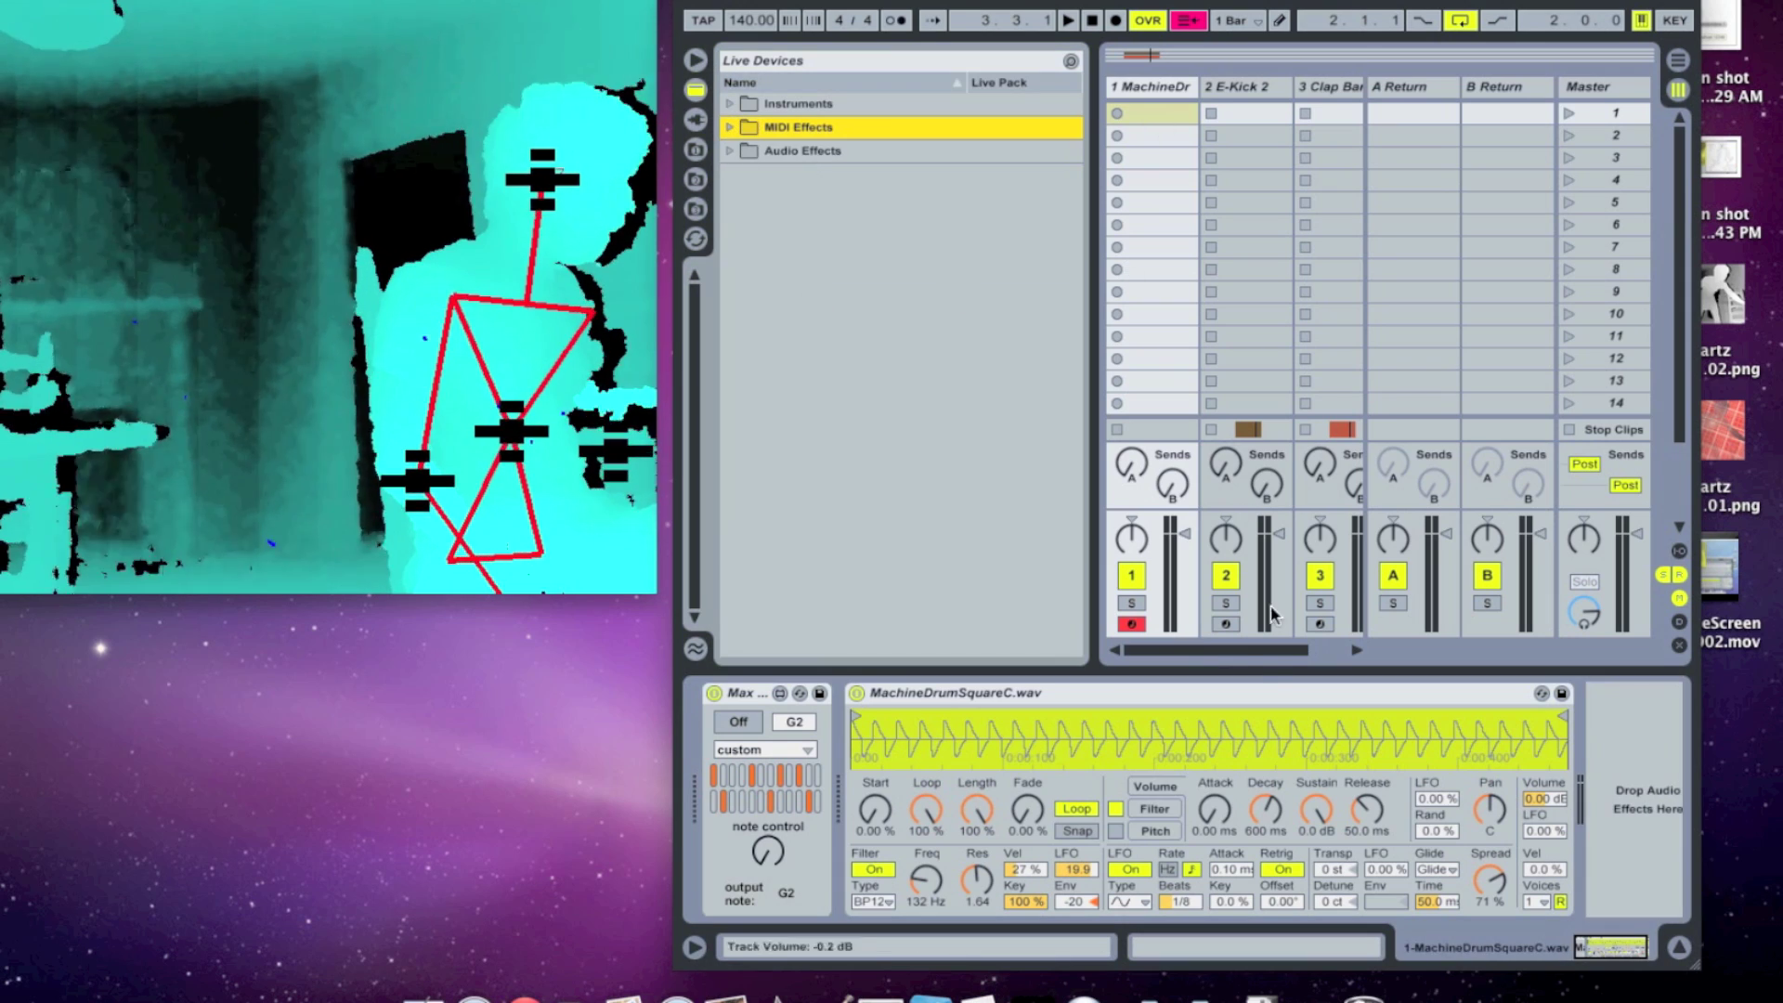
Scroll to the 4 Audio track, play and stop its first clip, and expand Audio Effects
{"action": "left_click_drag", "start_coordinate": [1259, 656], "coordinate": [1300, 651]}
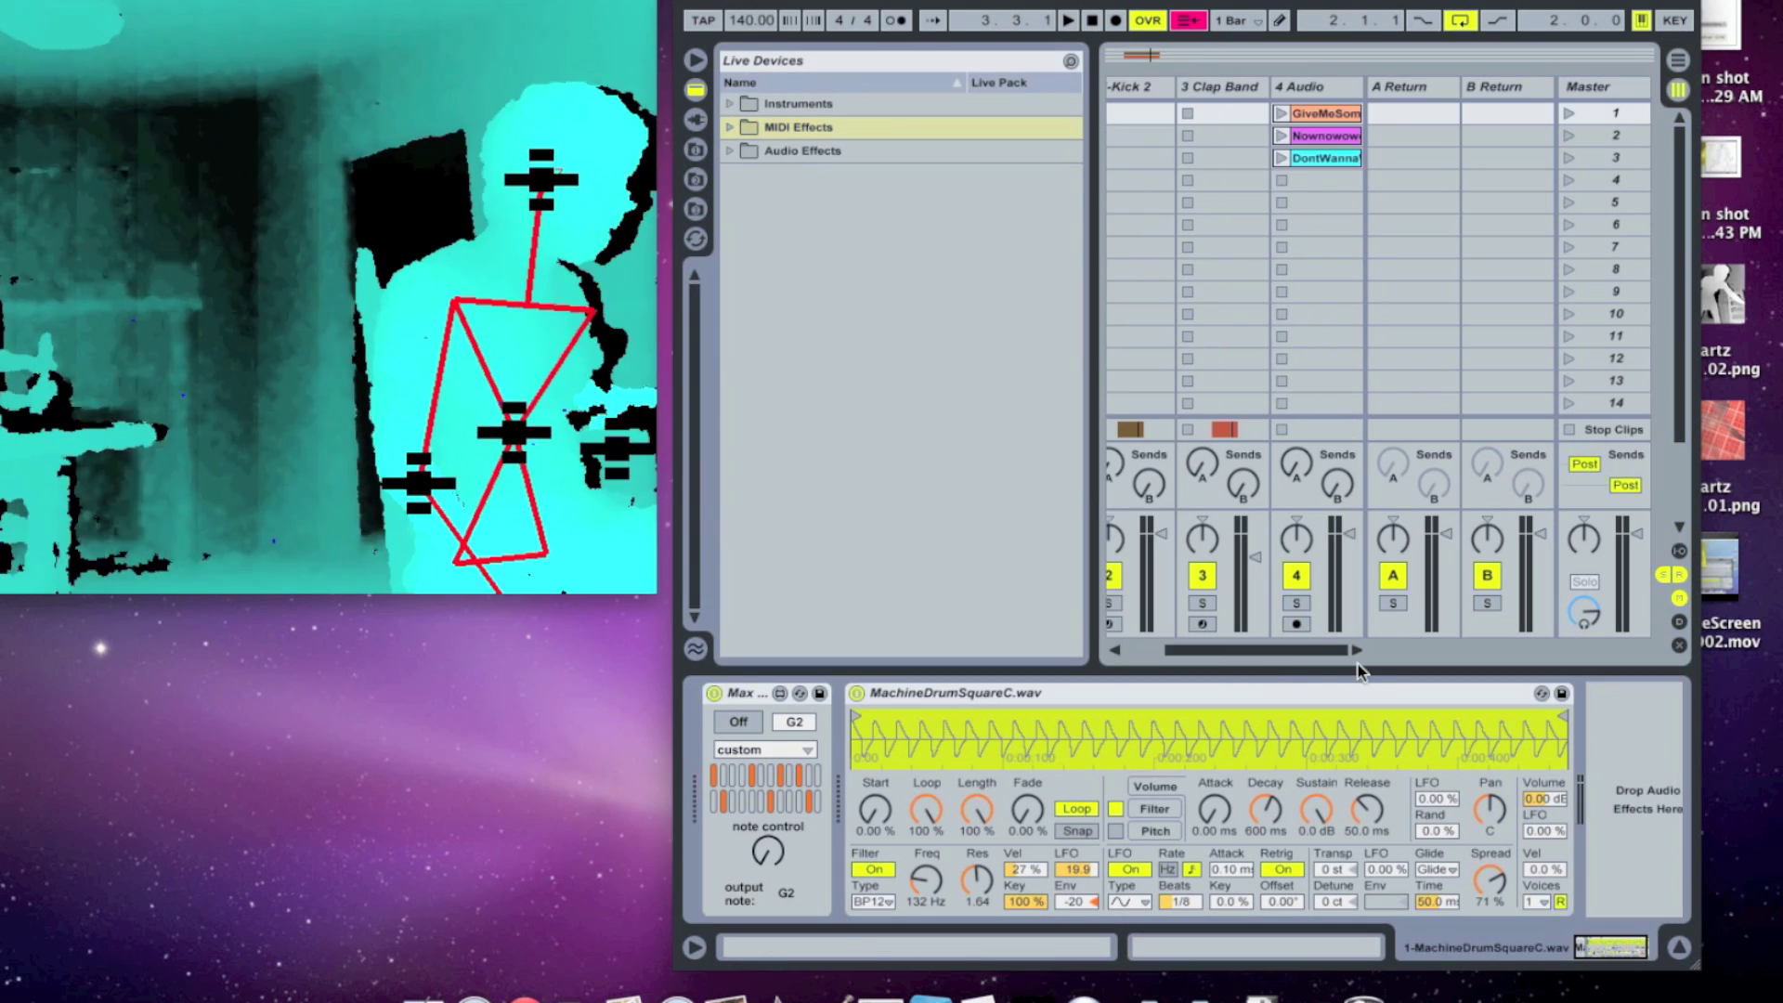
{"action": "left_click", "coordinate": [1282, 114]}
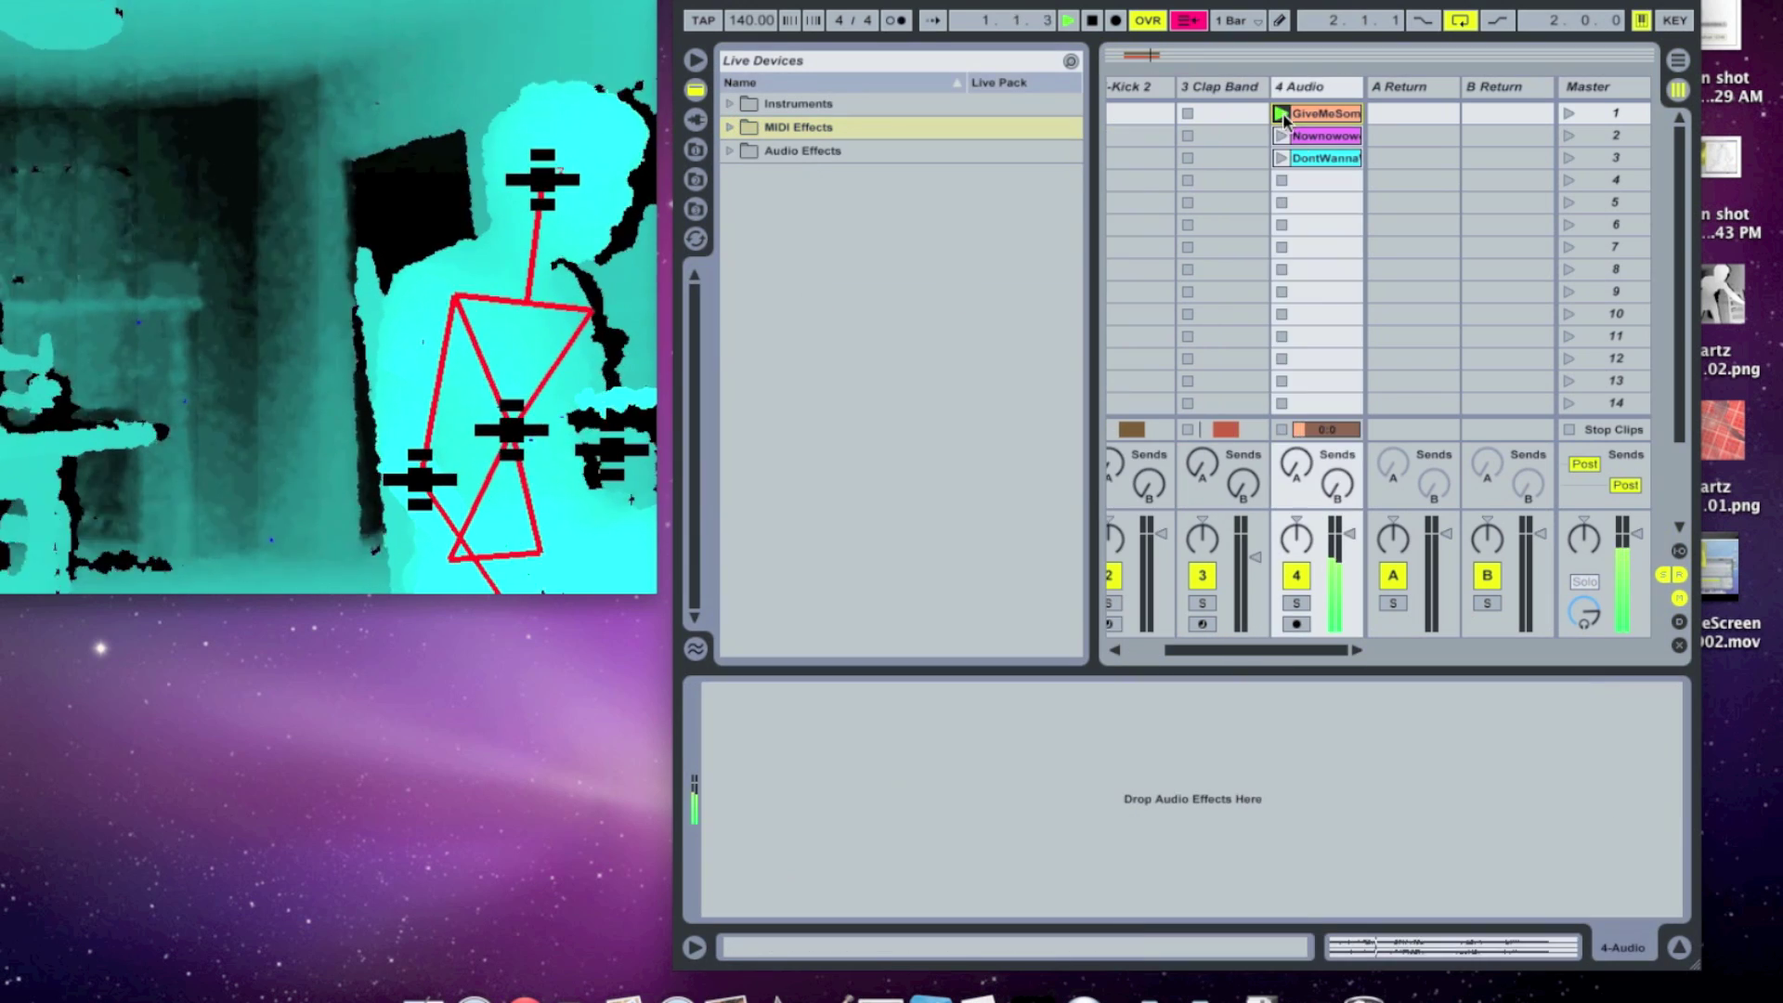
{"action": "left_click", "coordinate": [1093, 21]}
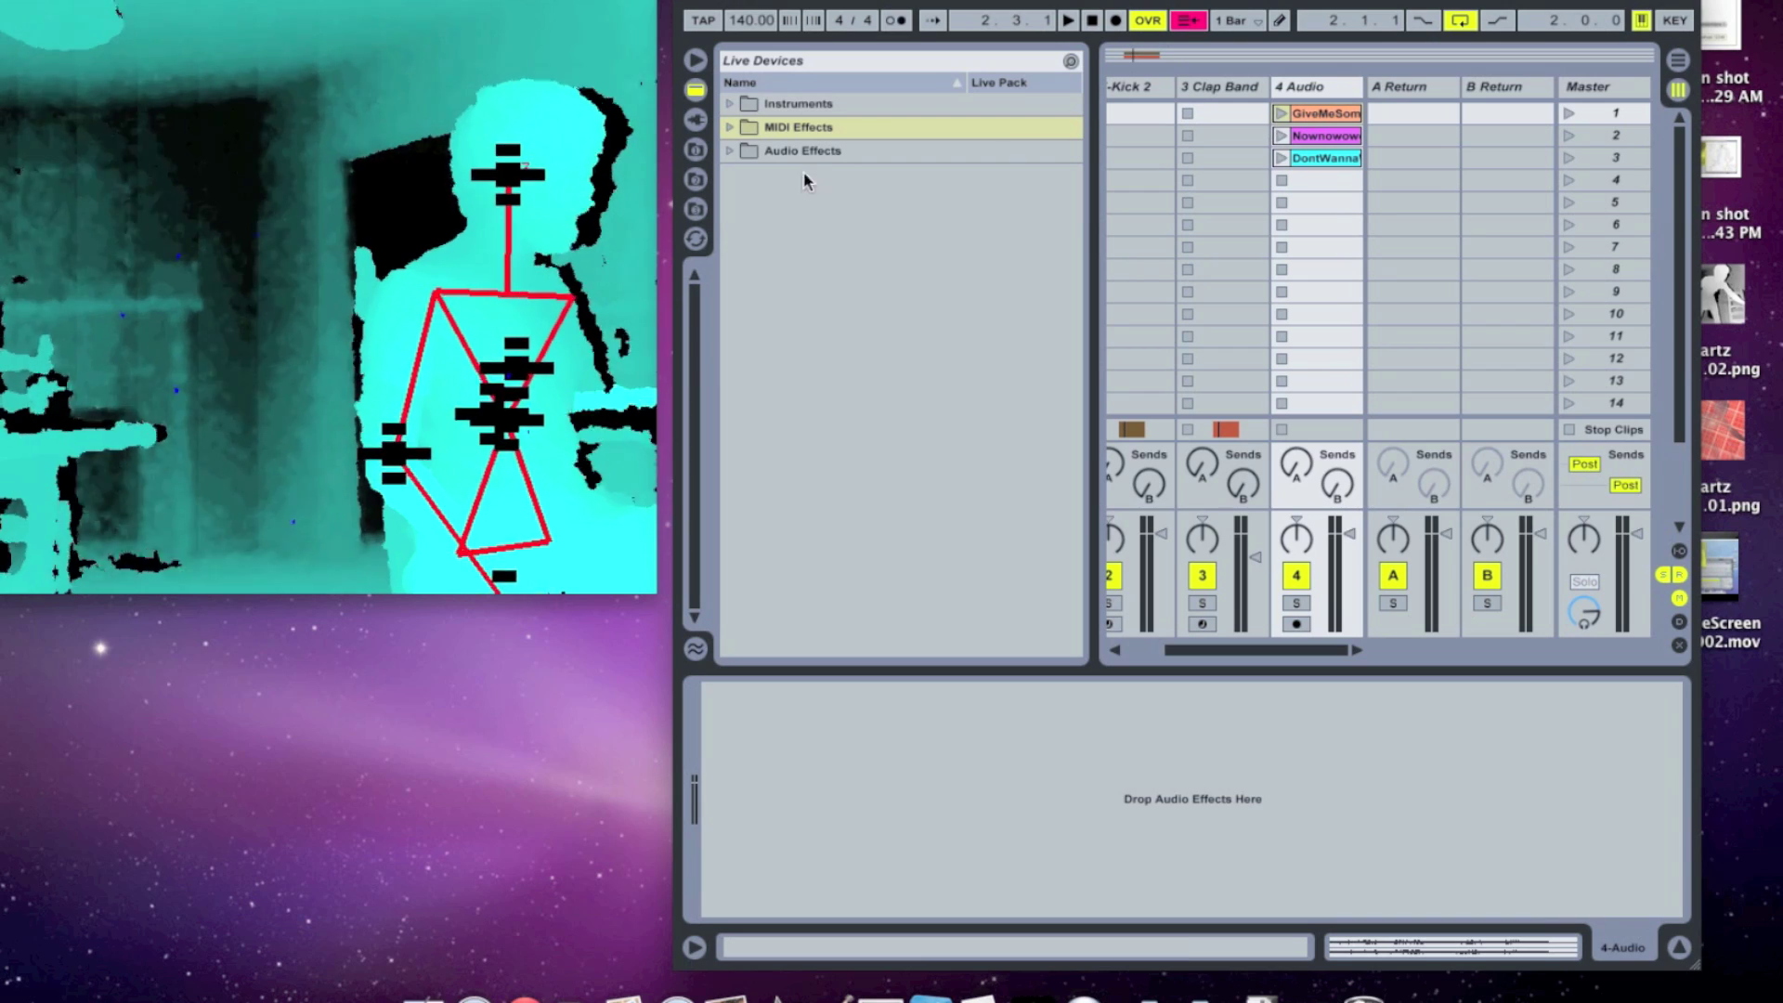
{"action": "left_click", "coordinate": [740, 153]}
Load Max Clip Launcher from Max Audio Effect > dubkinect onto the 4 Audio track
{"action": "scroll", "coordinate": [796, 259], "scroll_direction": "down", "scroll_amount": 5}
{"action": "left_click", "coordinate": [808, 390]}
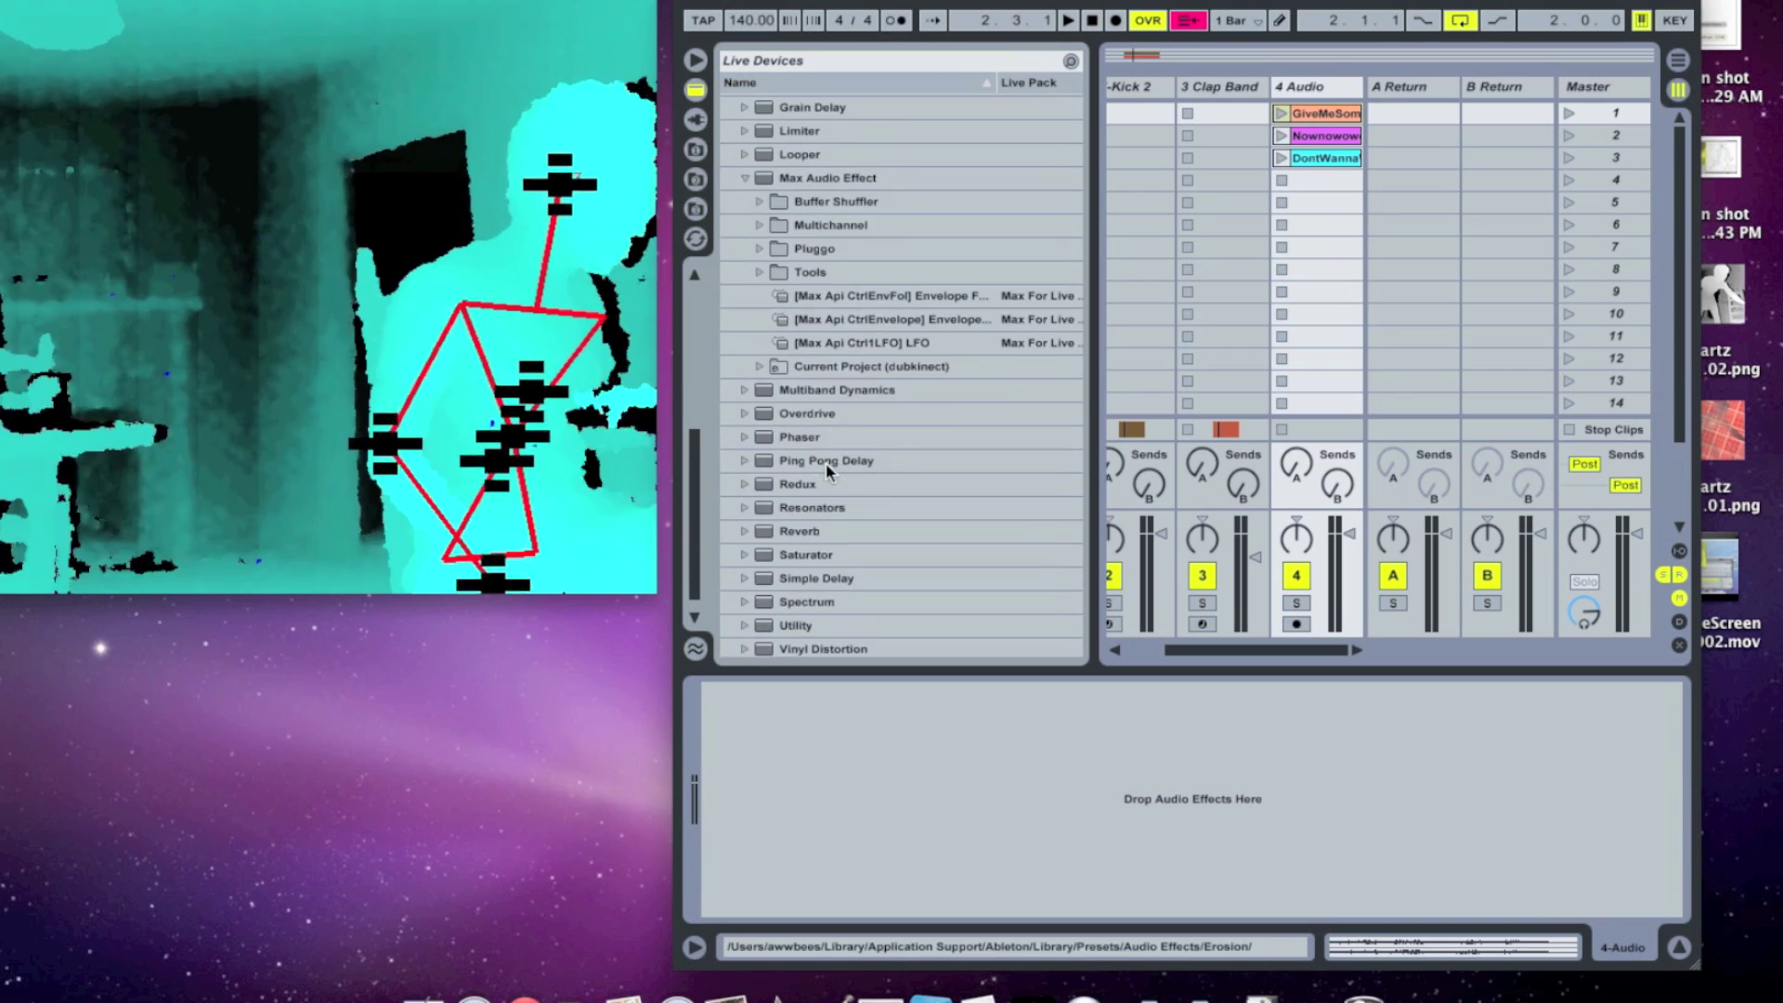
{"action": "scroll", "coordinate": [818, 439], "scroll_direction": "up", "scroll_amount": 1}
{"action": "left_click", "coordinate": [836, 412]}
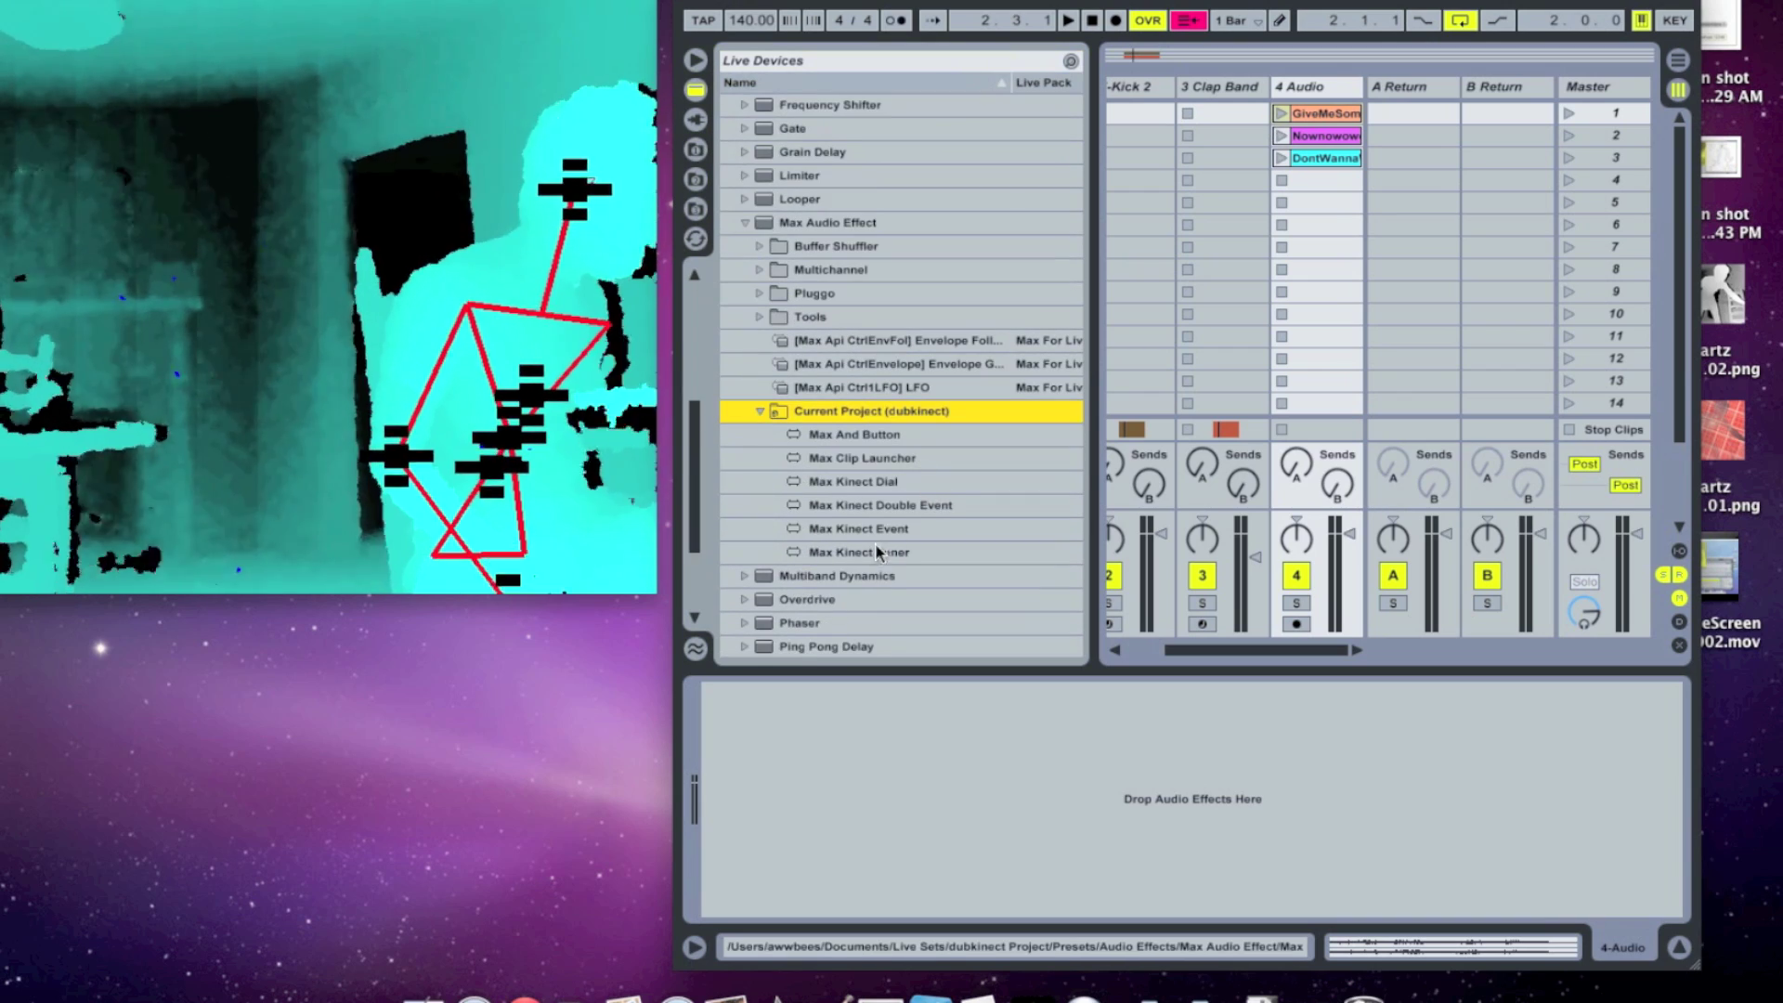
{"action": "double_click", "coordinate": [893, 455]}
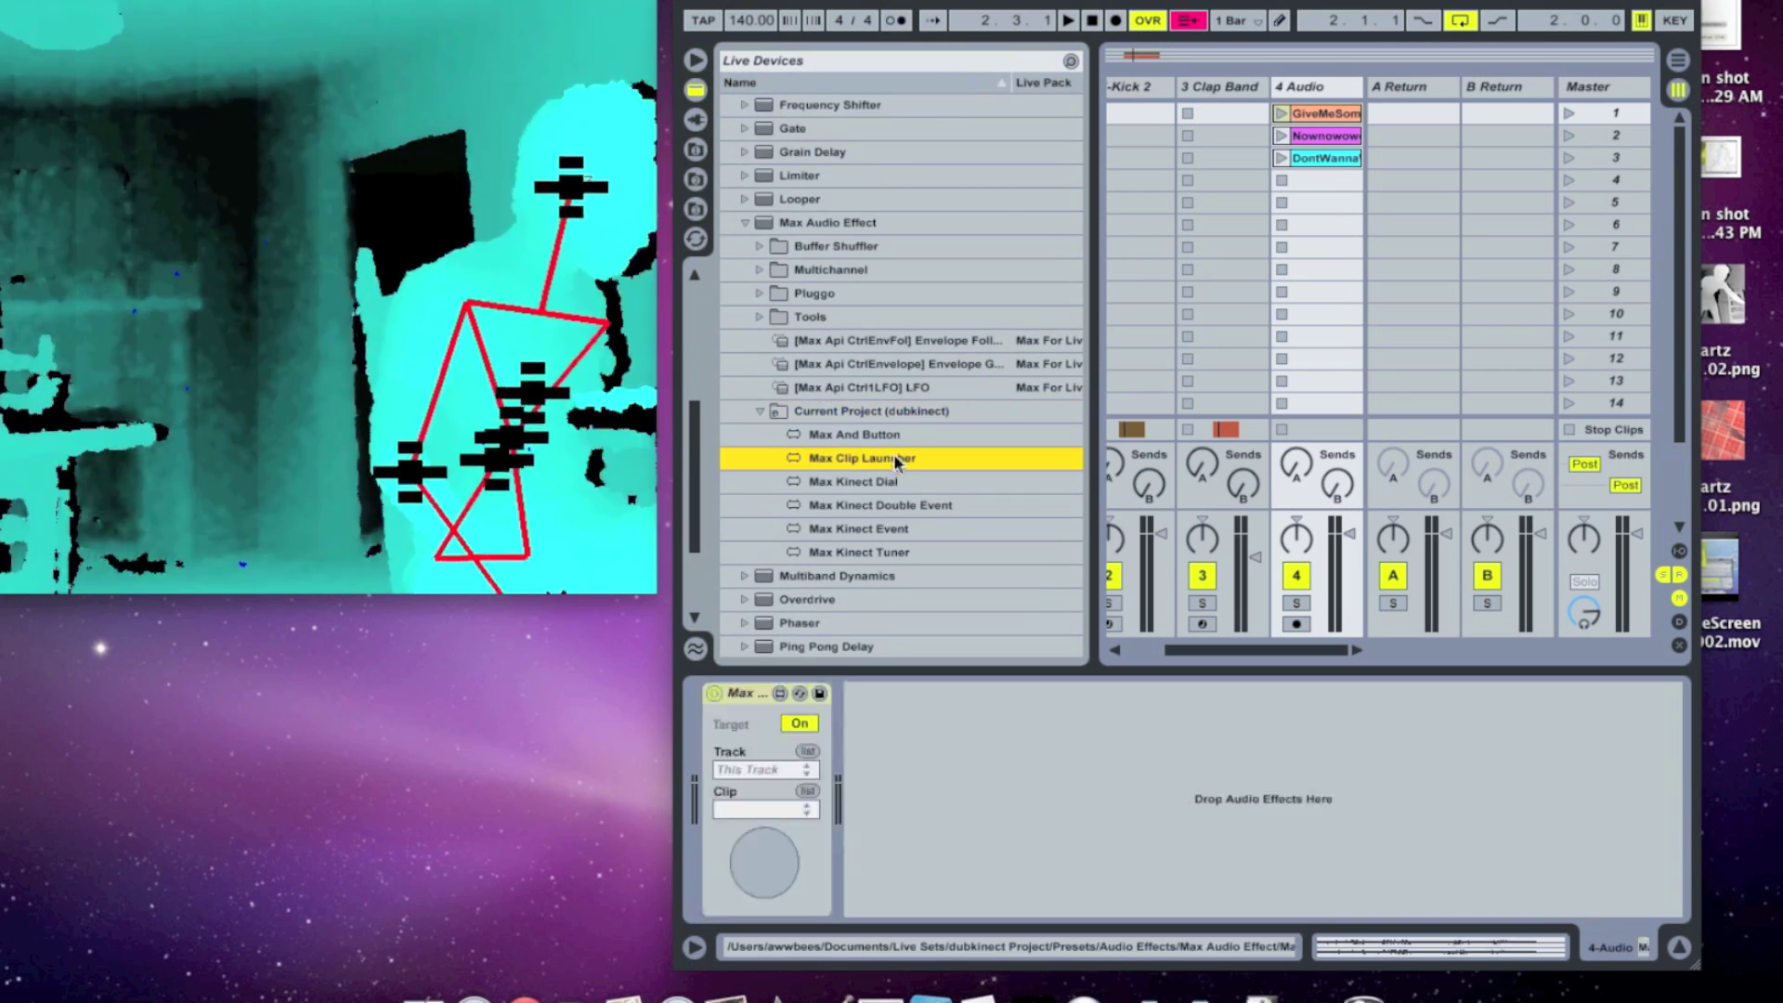
Set the Clip Launcher to This Track and GiveMeSomething, then test-launch and stop it
{"action": "left_click", "coordinate": [804, 769]}
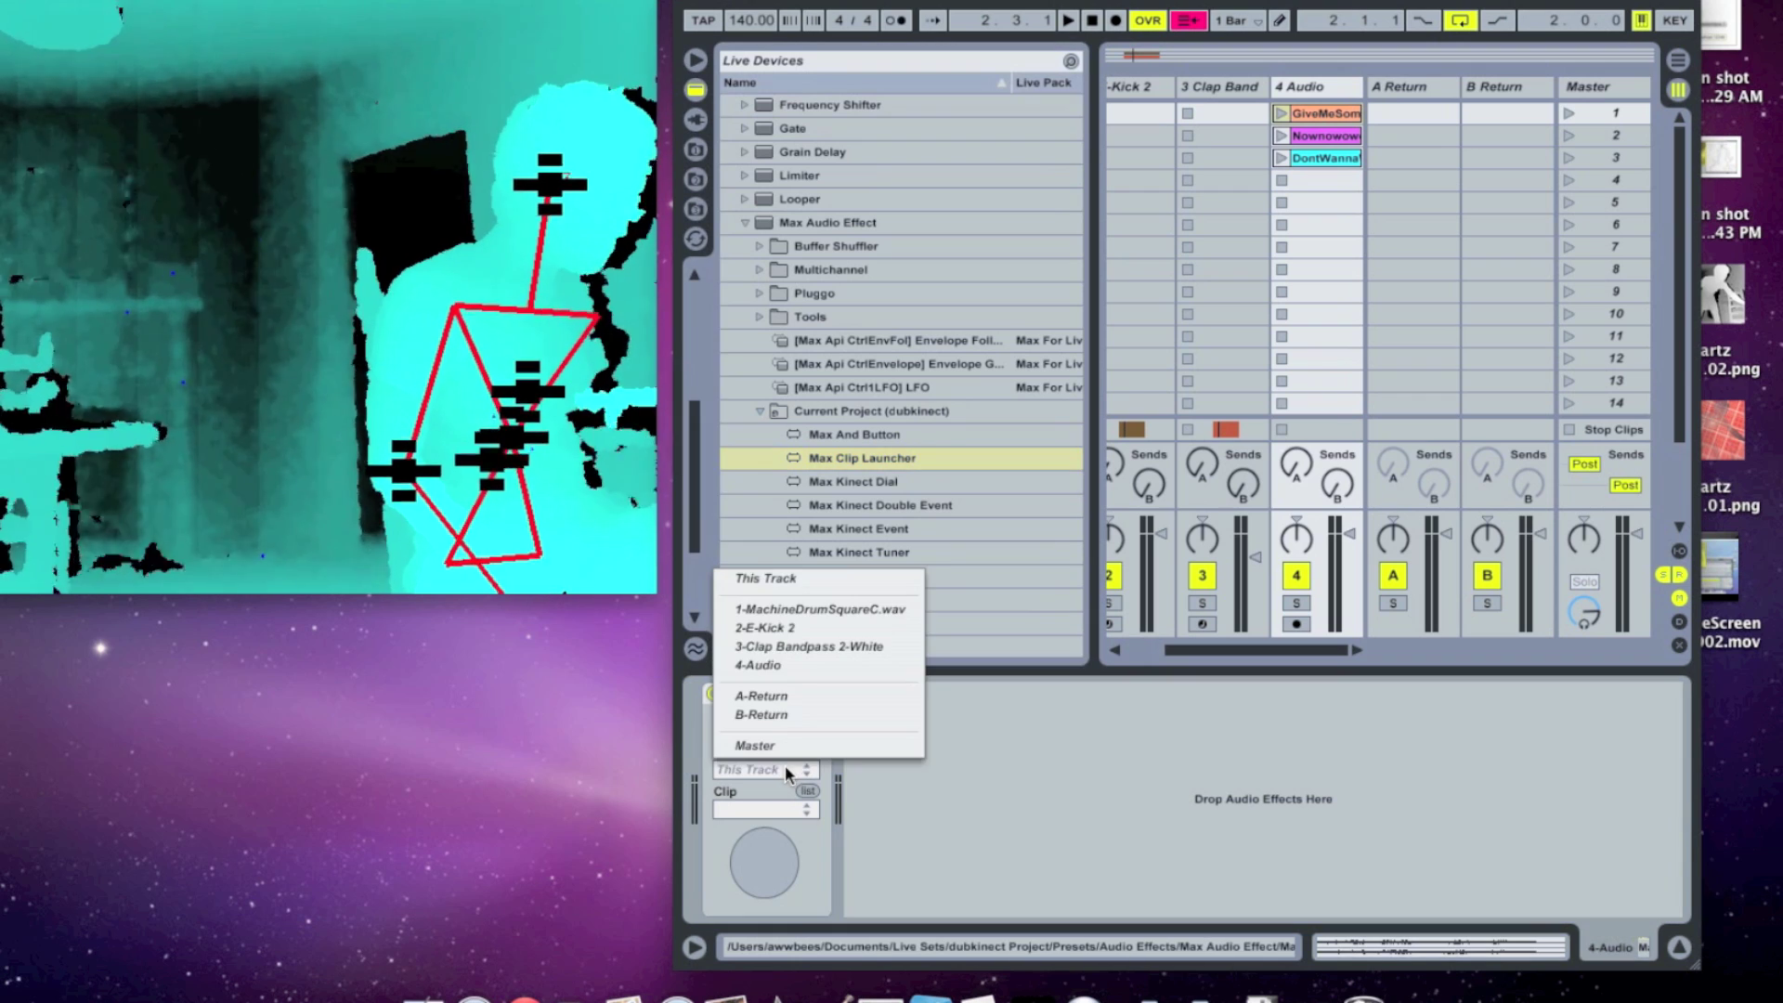
{"action": "left_click", "coordinate": [761, 583]}
{"action": "left_click", "coordinate": [786, 810]}
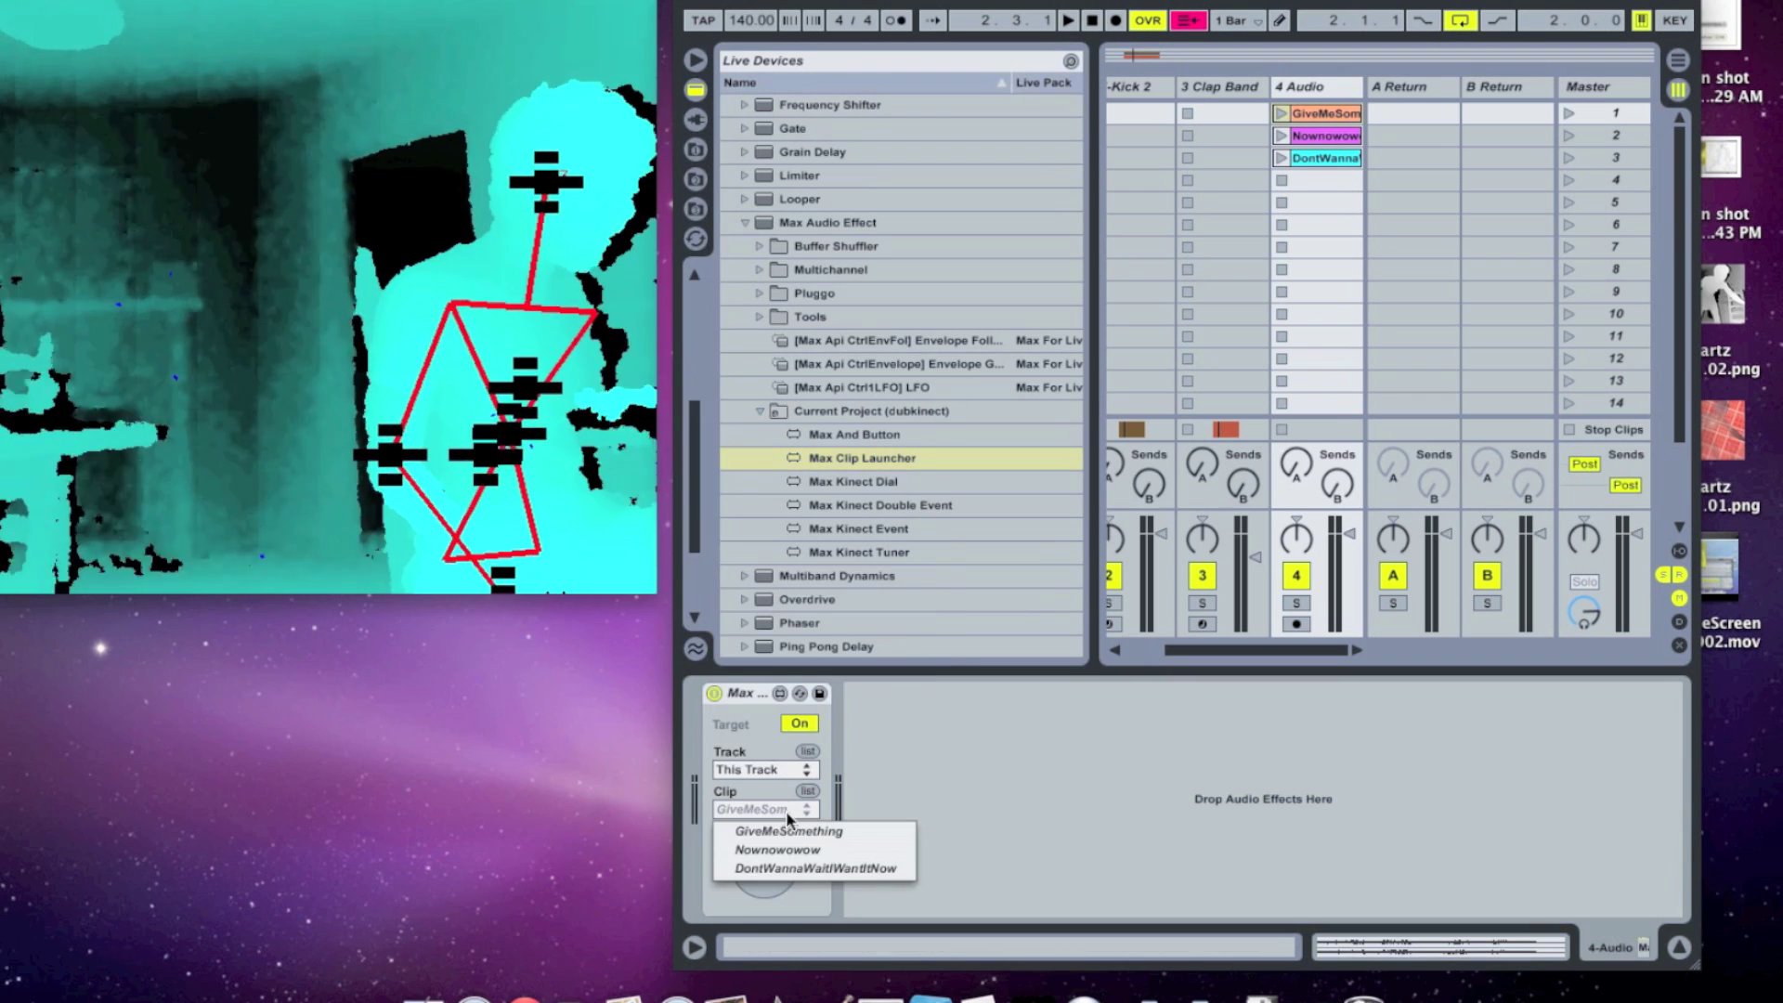
{"action": "left_click", "coordinate": [786, 832]}
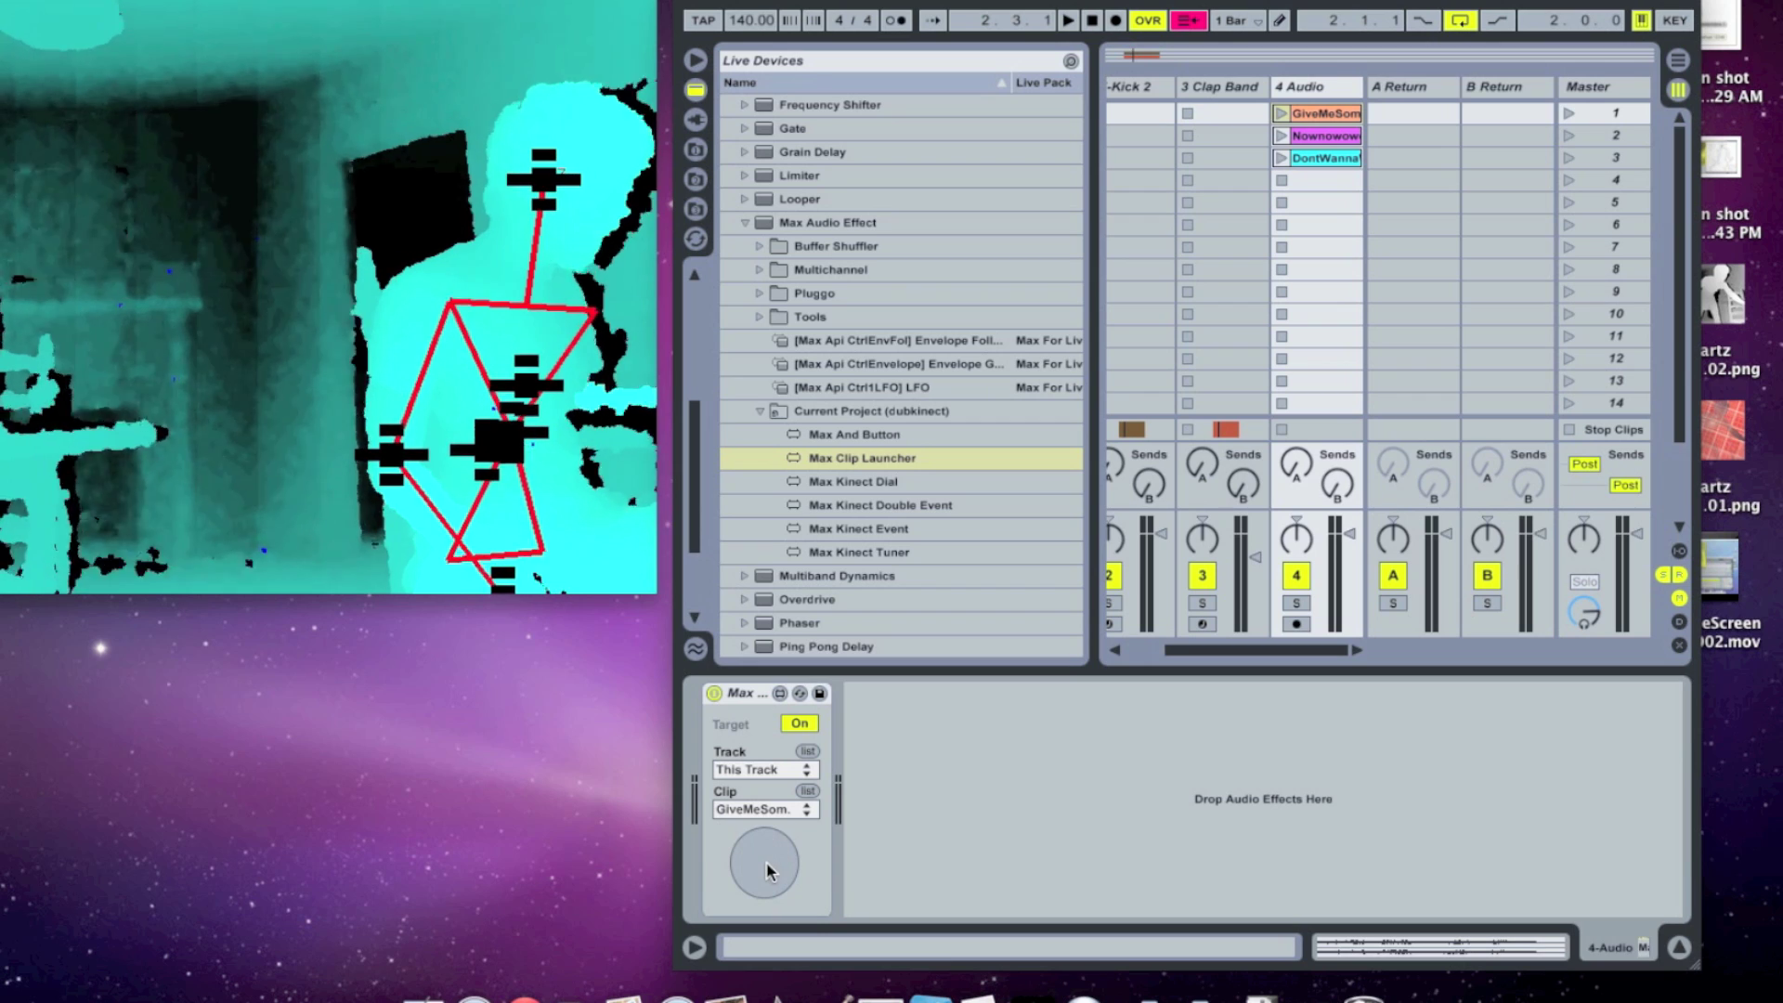
{"action": "left_click", "coordinate": [766, 860]}
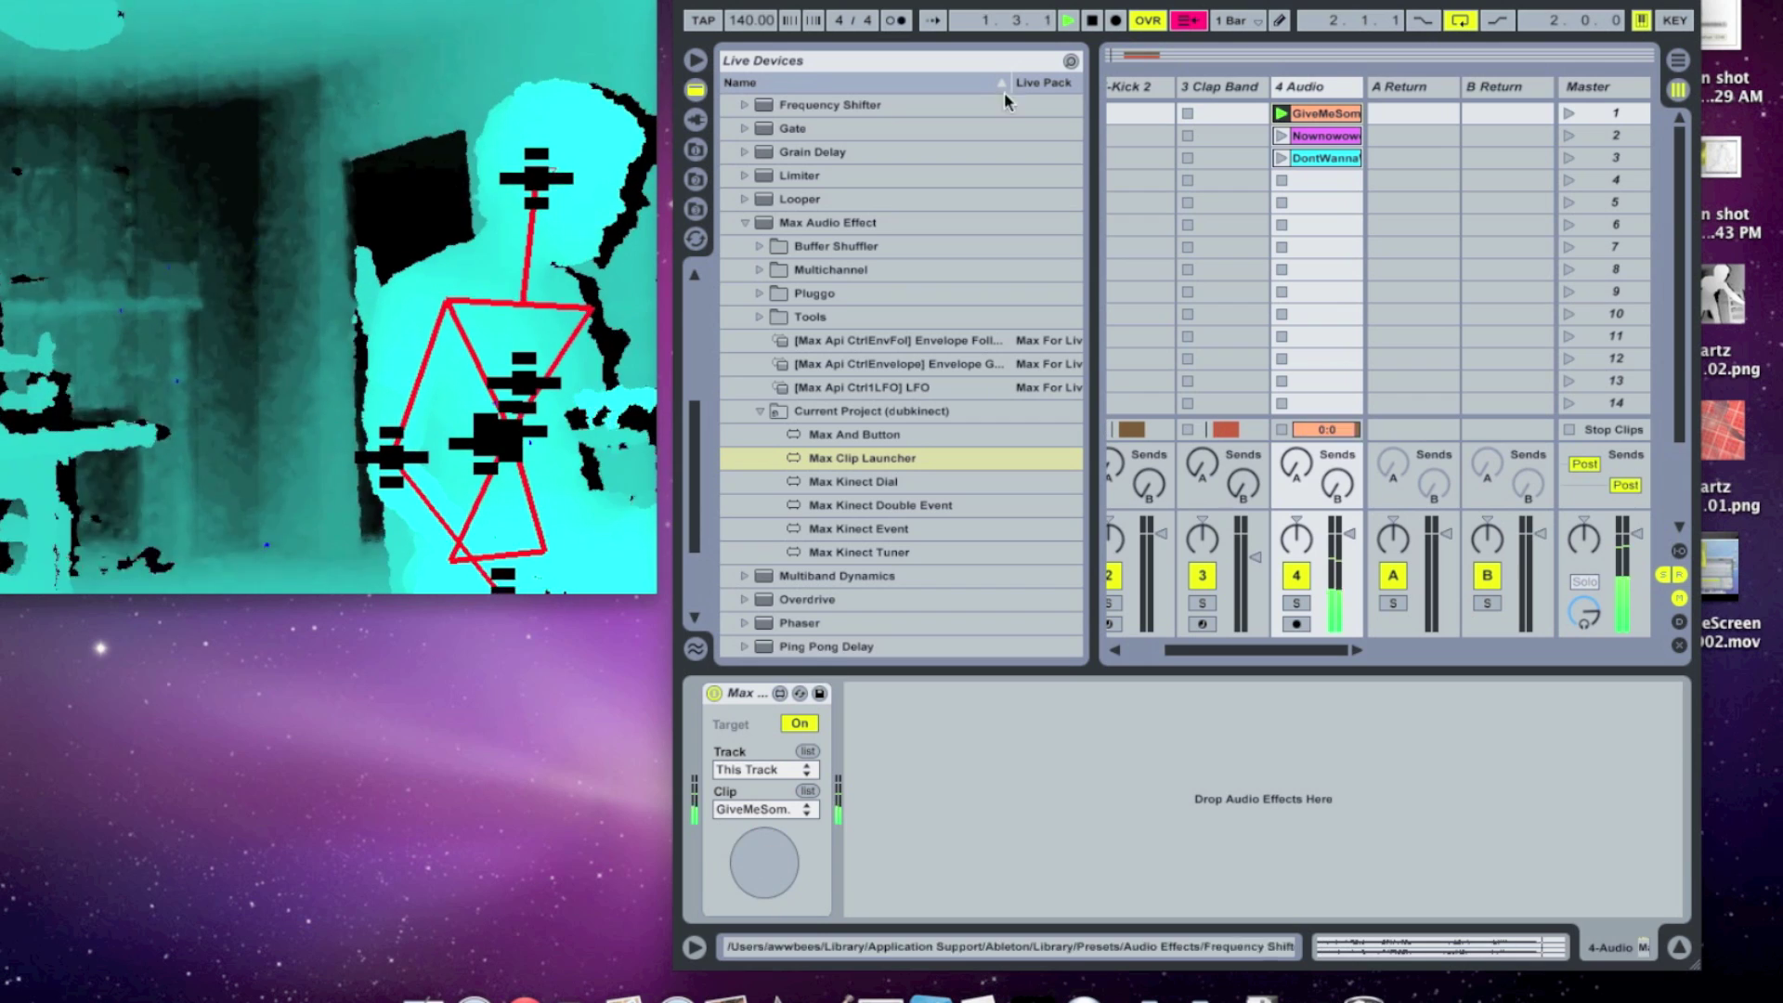
{"action": "left_click", "coordinate": [1091, 19]}
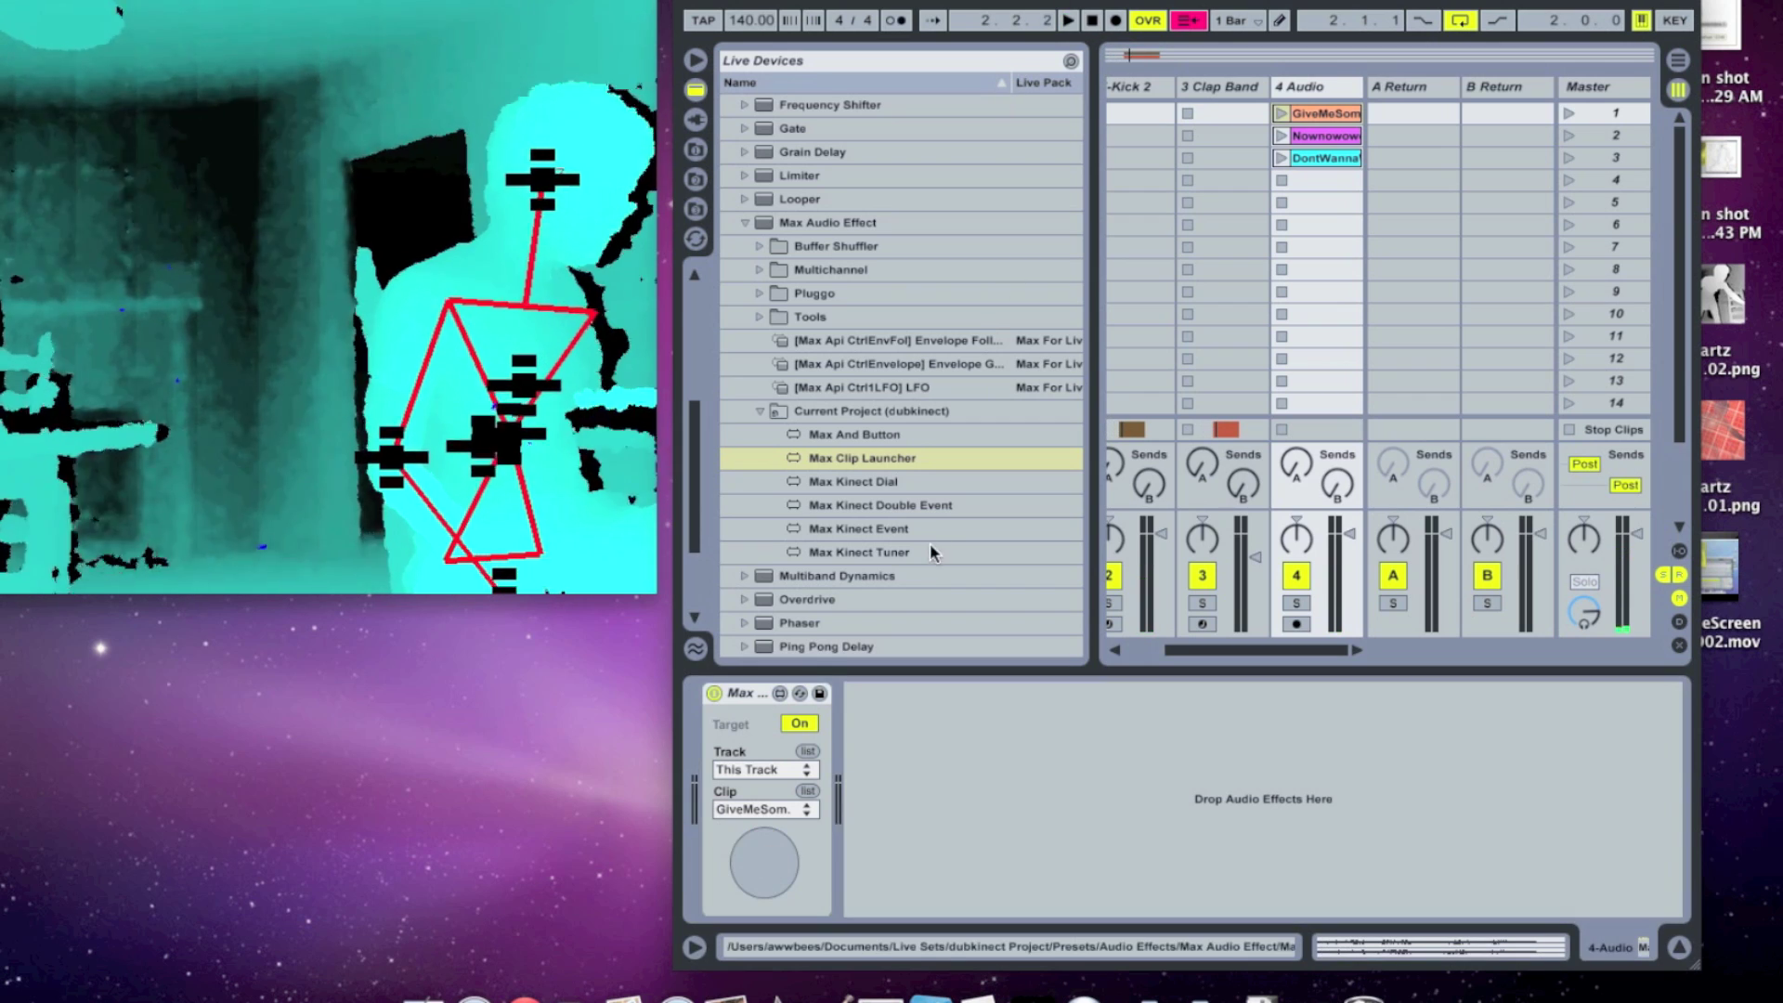
Add a Max Kinect Event for the left hand and map it to the Clip Launcher's activator
{"action": "left_click_drag", "start_coordinate": [859, 529], "coordinate": [974, 755]}
{"action": "left_click", "coordinate": [1040, 733]}
{"action": "left_click", "coordinate": [1031, 578]}
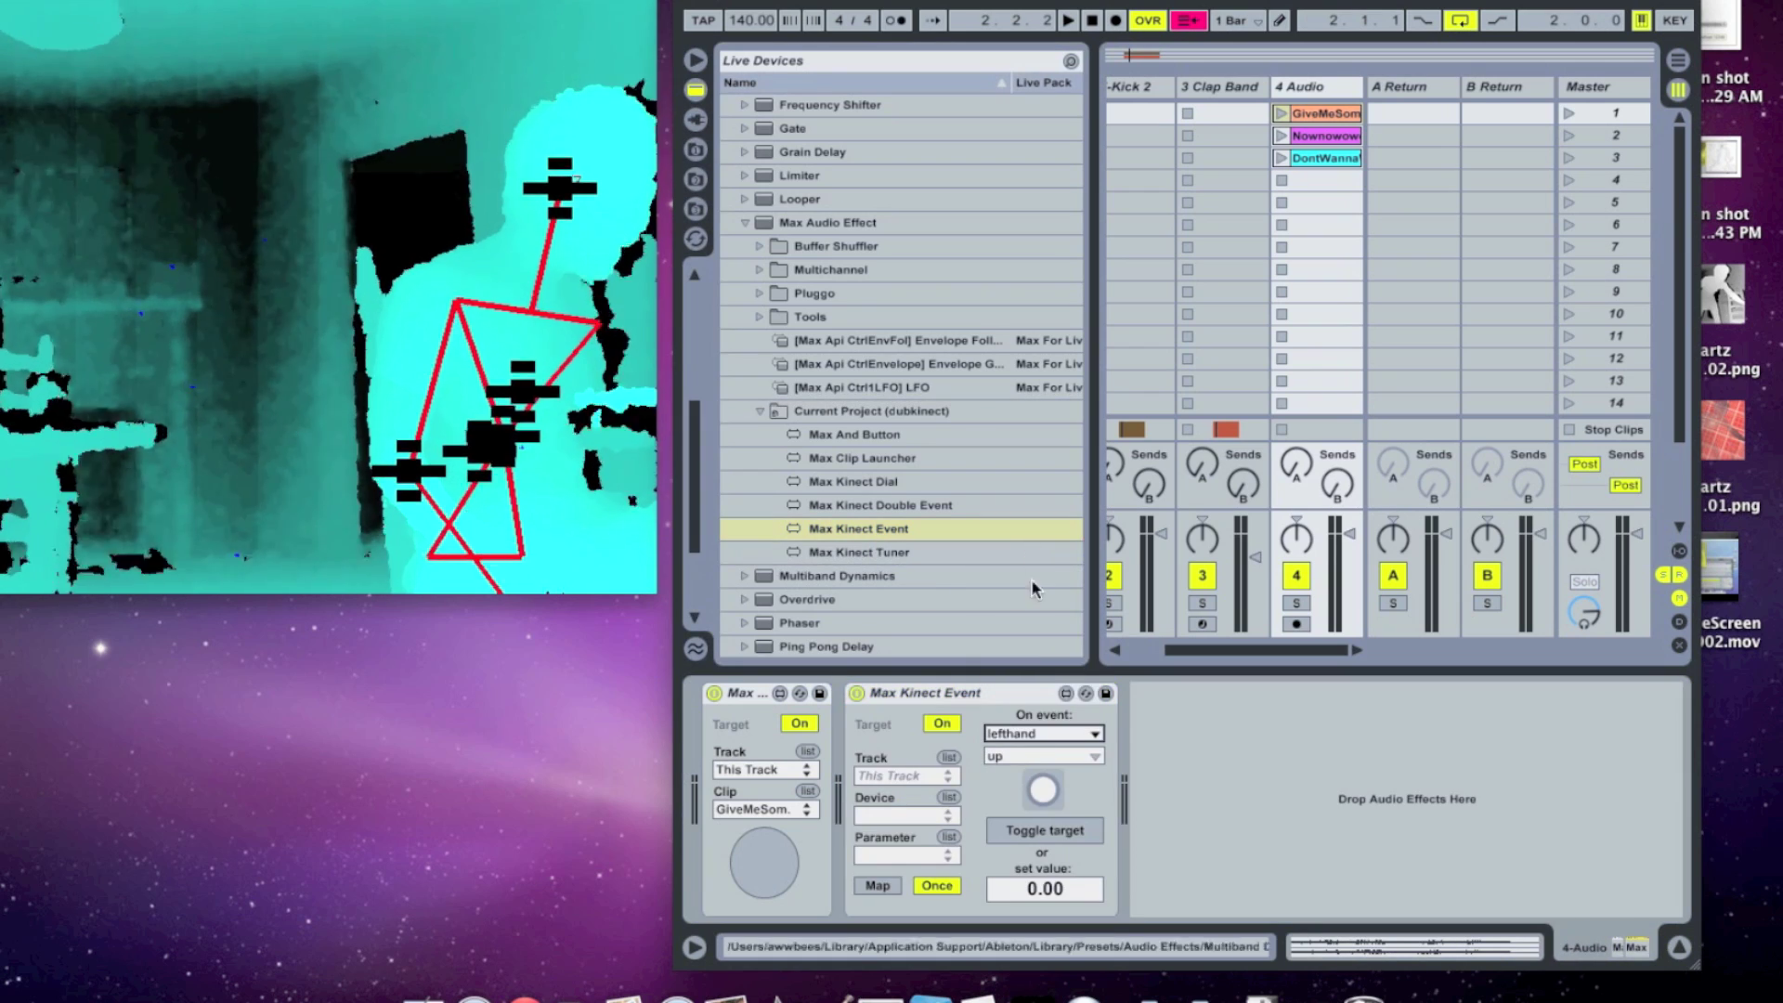
{"action": "left_click", "coordinate": [877, 886]}
{"action": "left_click", "coordinate": [773, 875]}
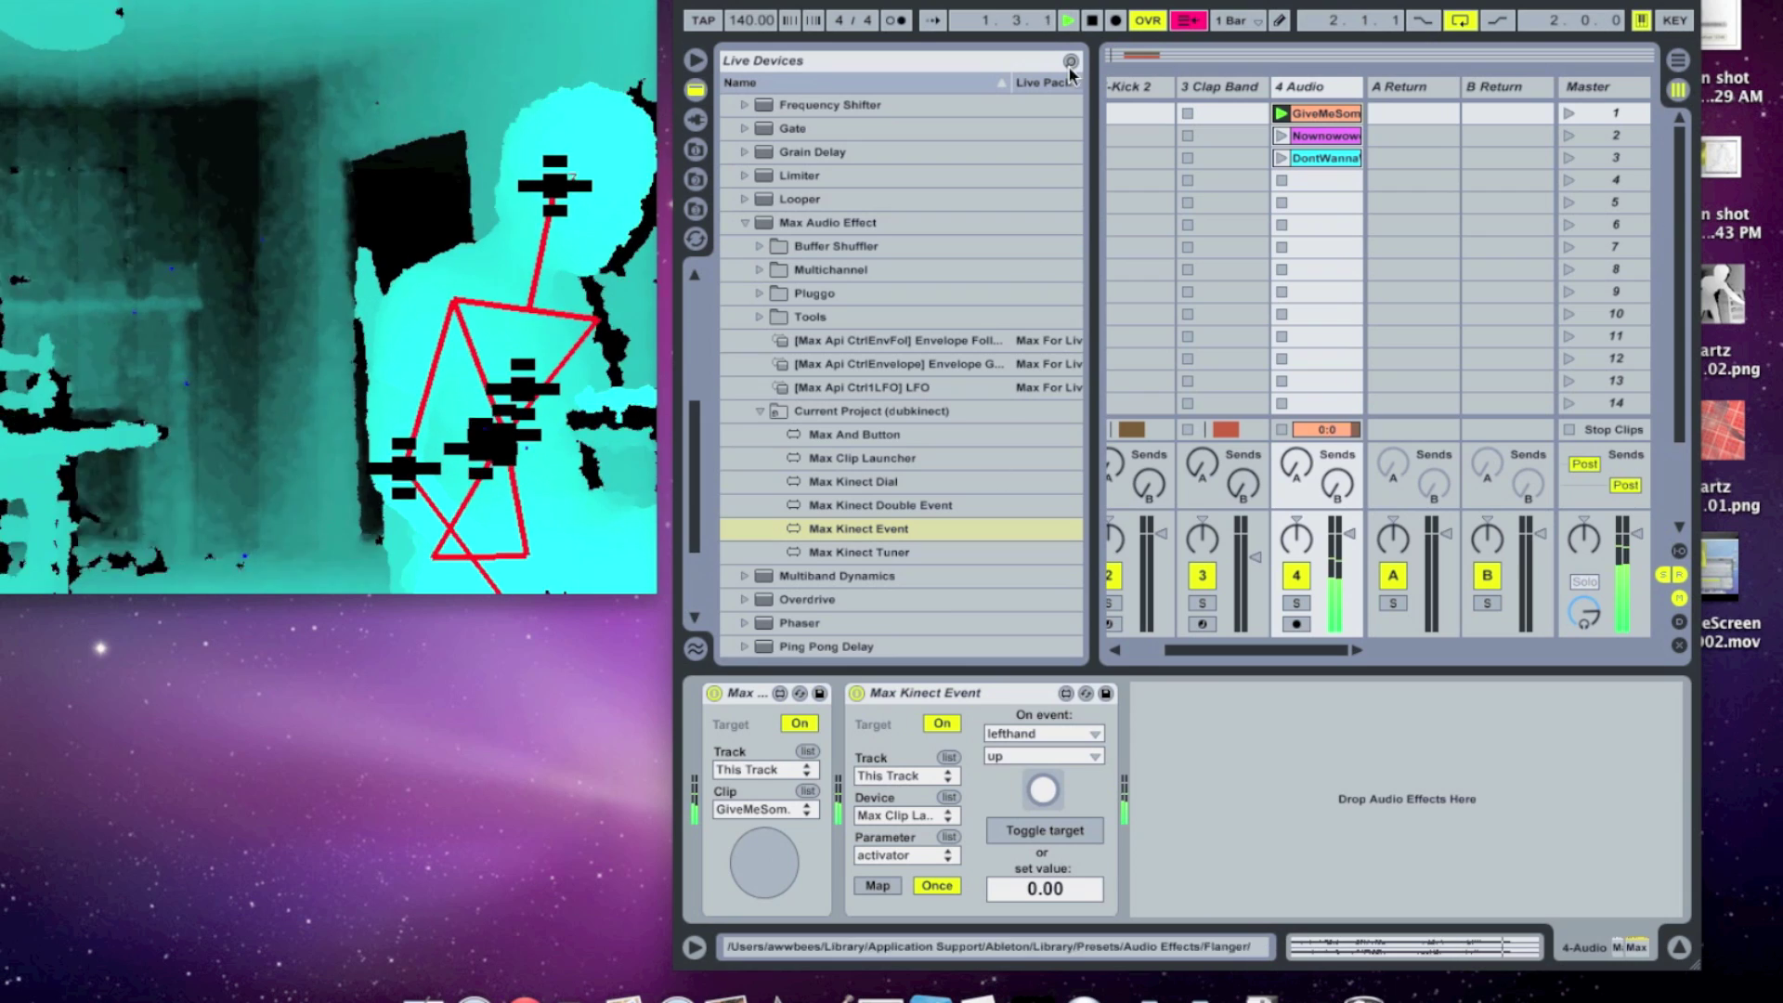
{"action": "left_click", "coordinate": [1093, 20]}
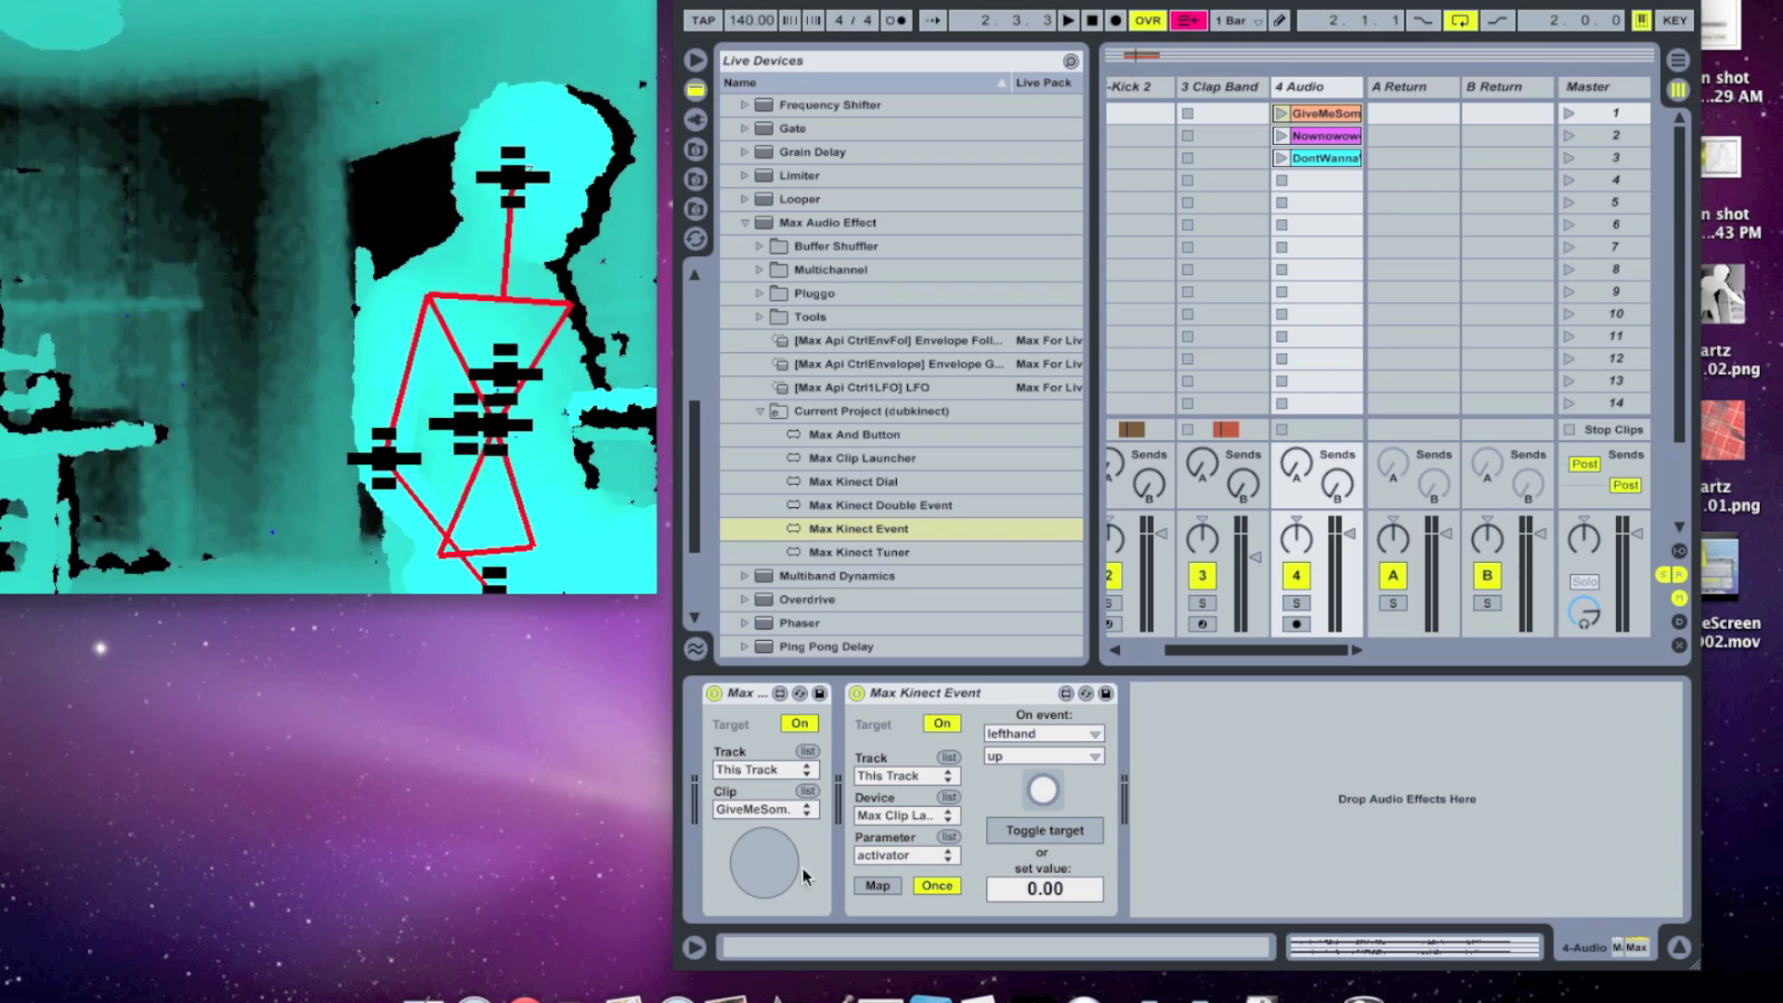
Set the value the Kinect Event sends to 1.00
{"action": "left_click", "coordinate": [1055, 893]}
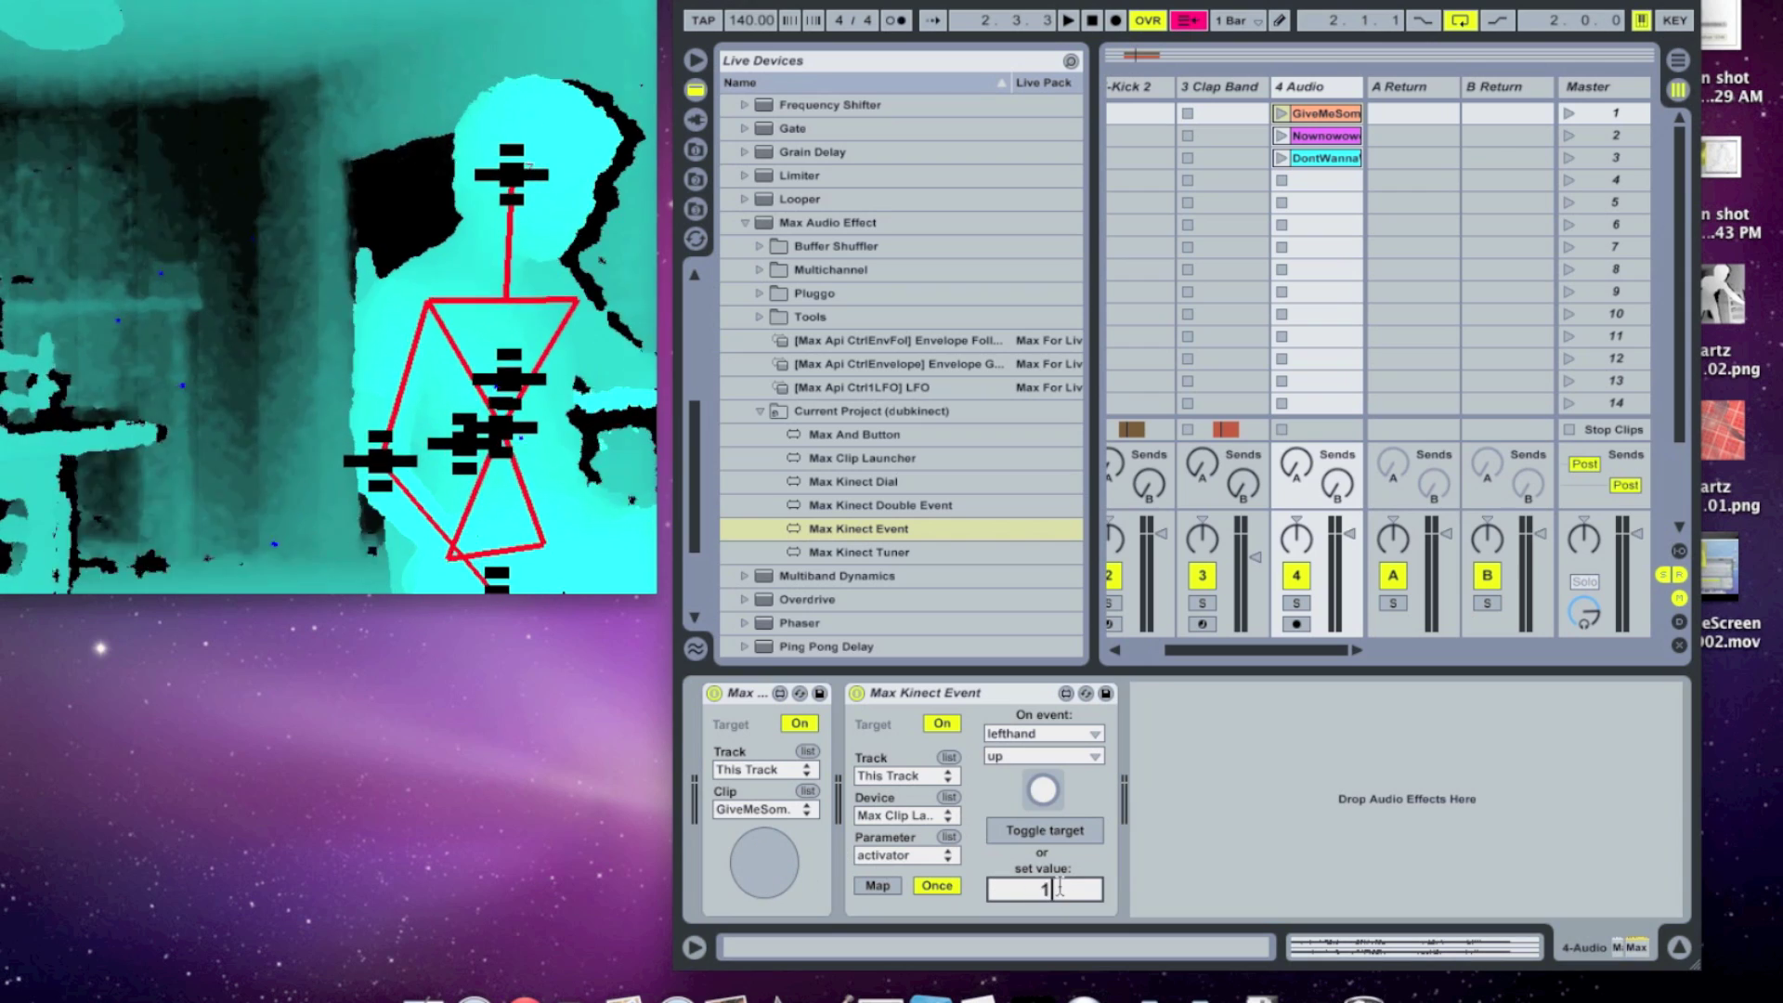
{"action": "left_click", "coordinate": [1127, 812]}
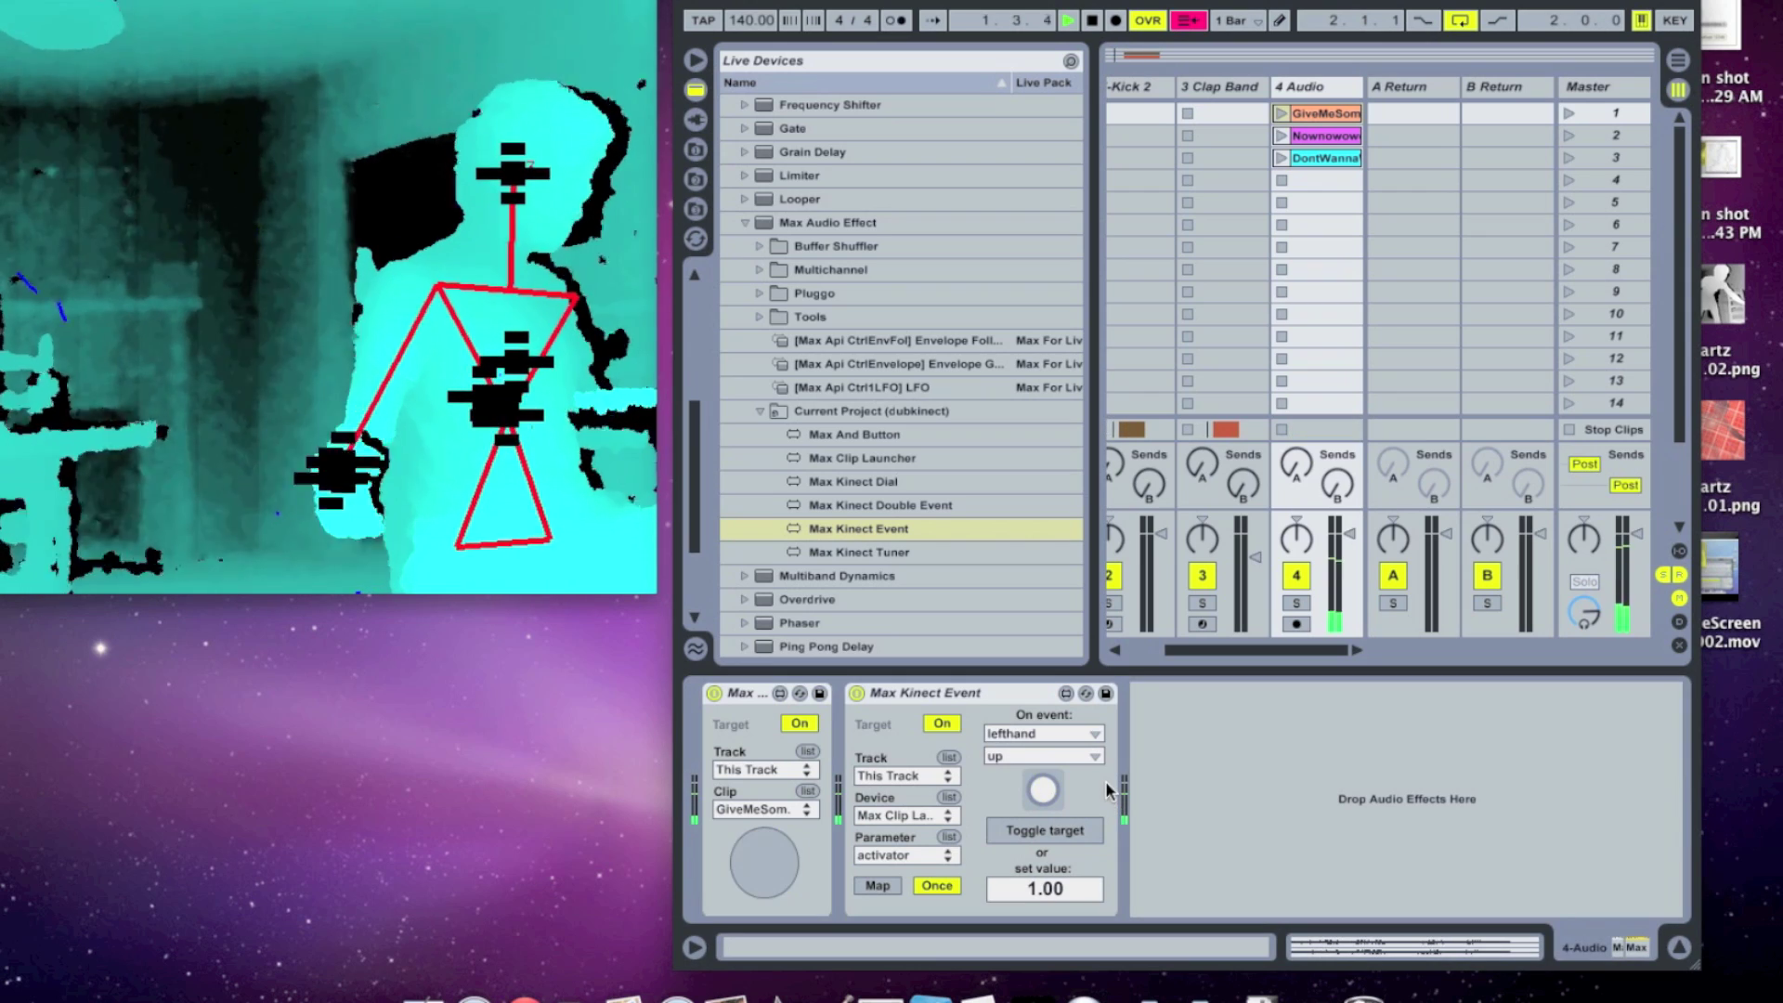
{"action": "left_click", "coordinate": [1092, 20]}
{"action": "left_click", "coordinate": [990, 697]}
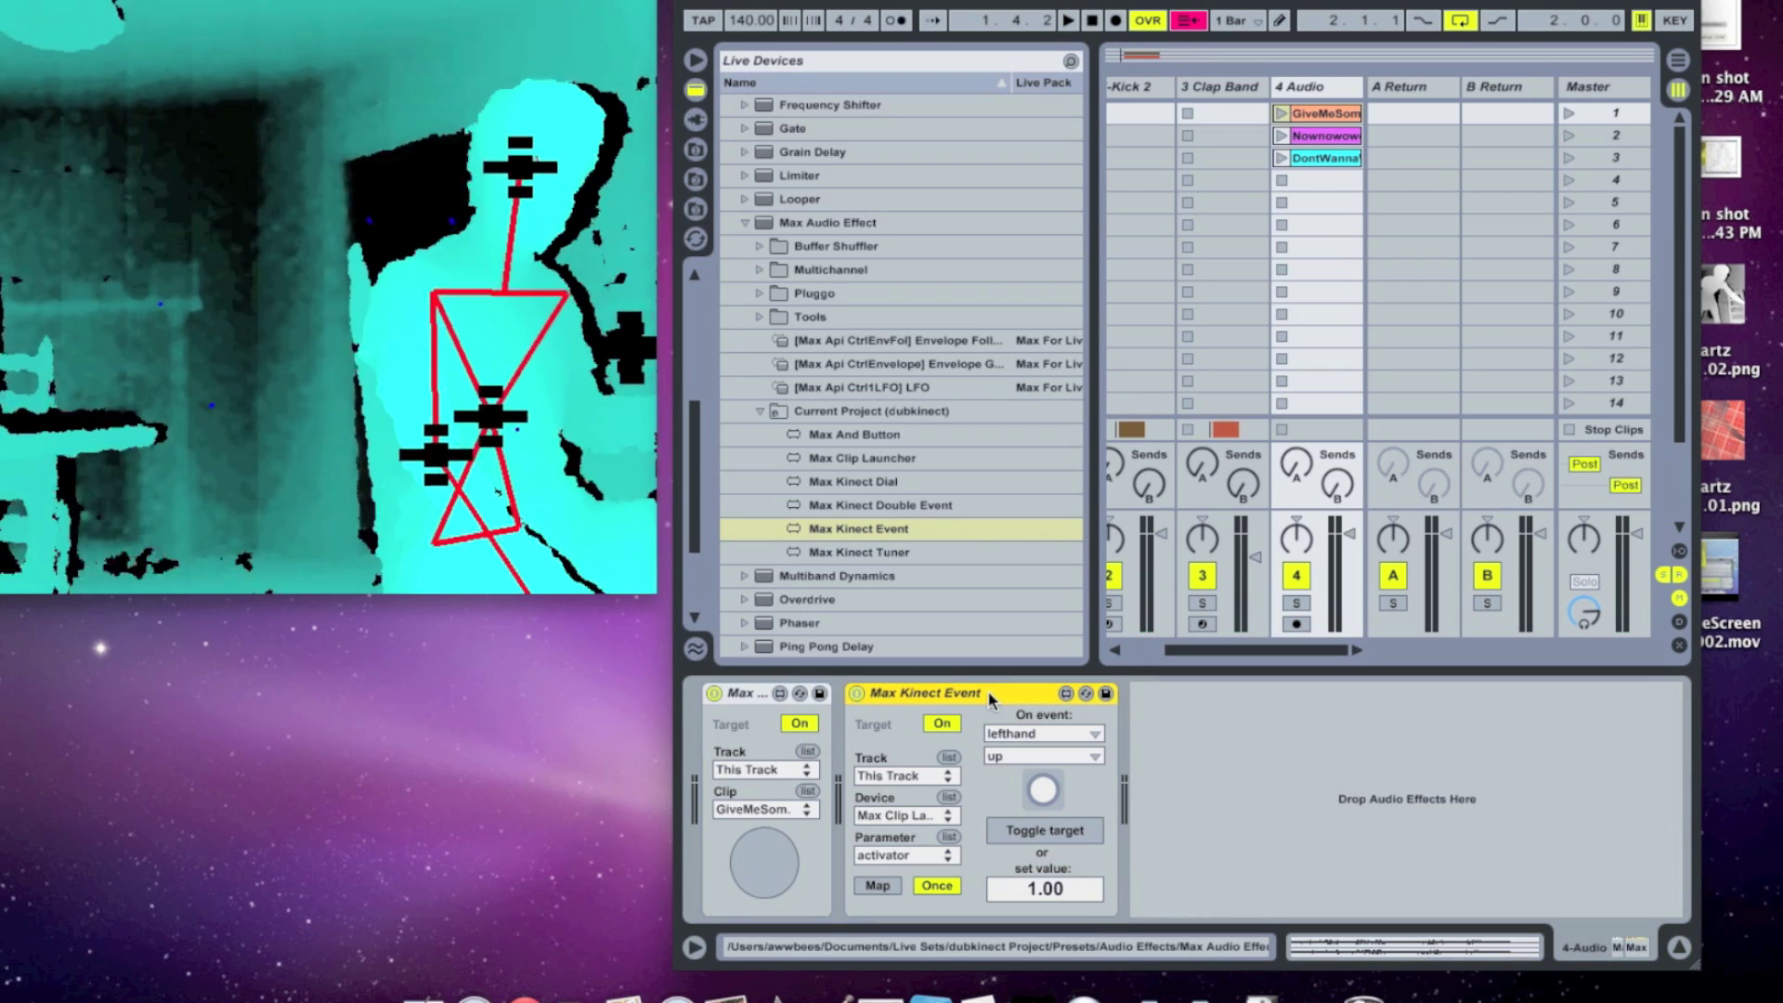
Delete the Max Kinect Event device and the other Max device from the 4 Audio track
{"action": "key", "text": "Delete"}
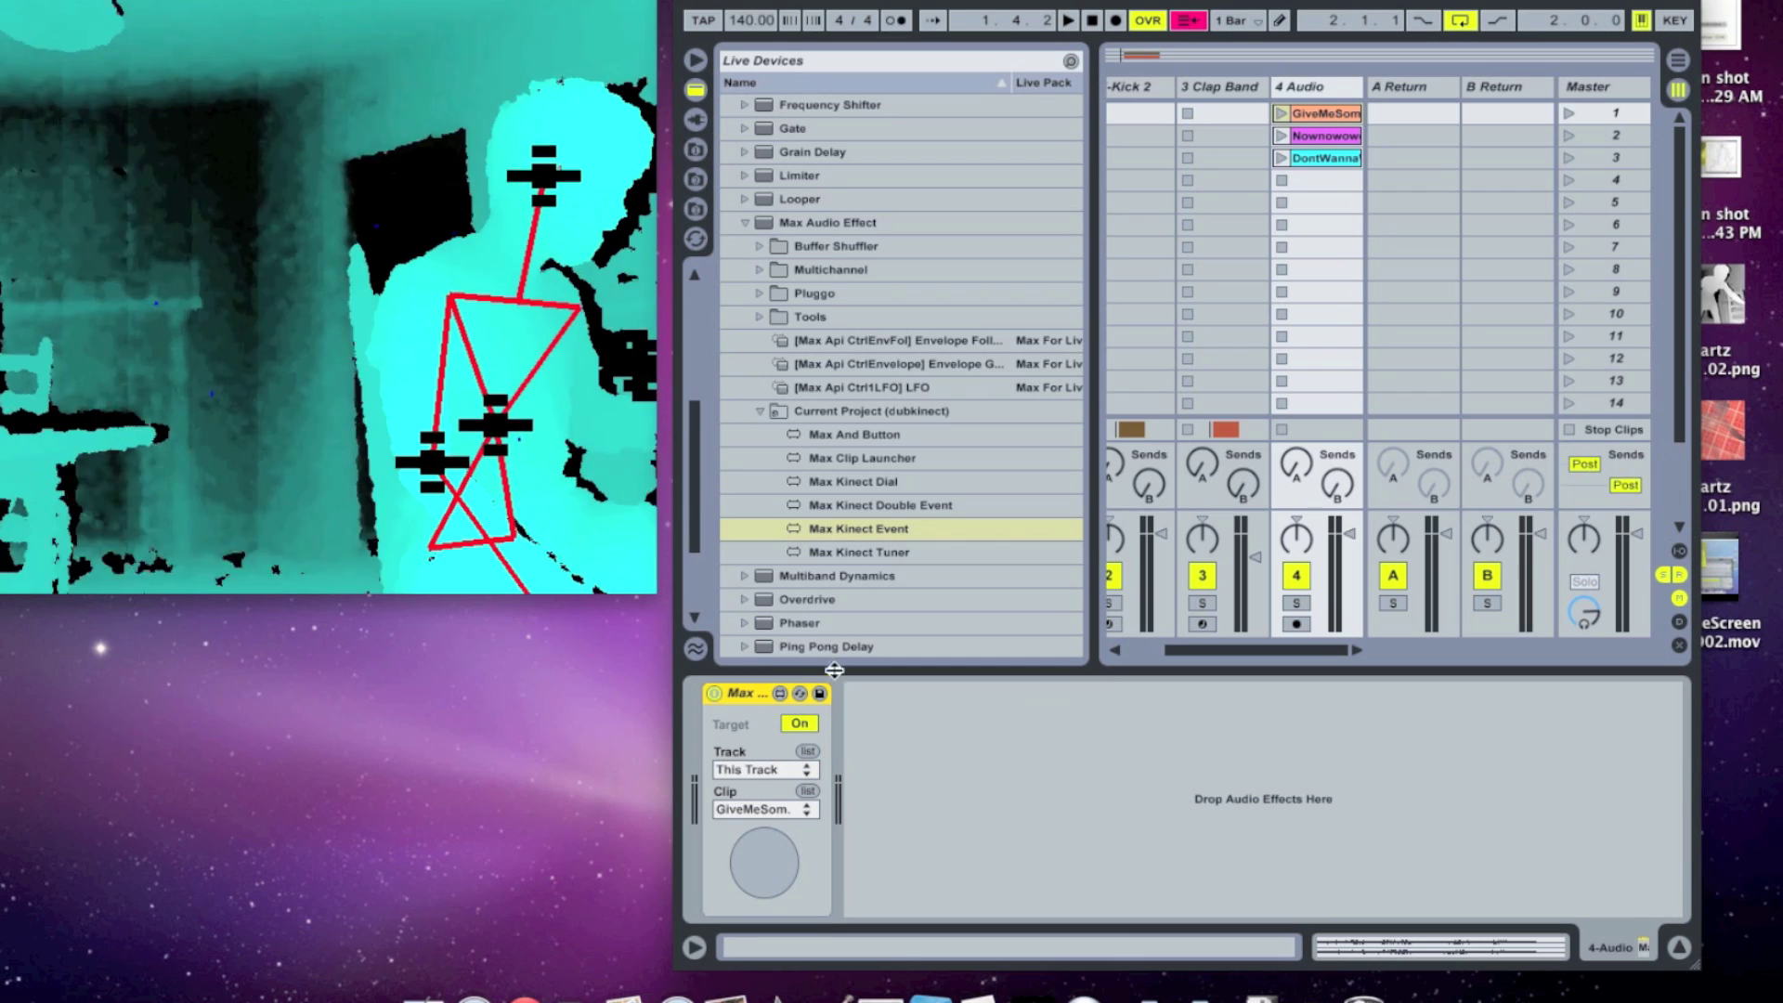
{"action": "key", "text": "Delete"}
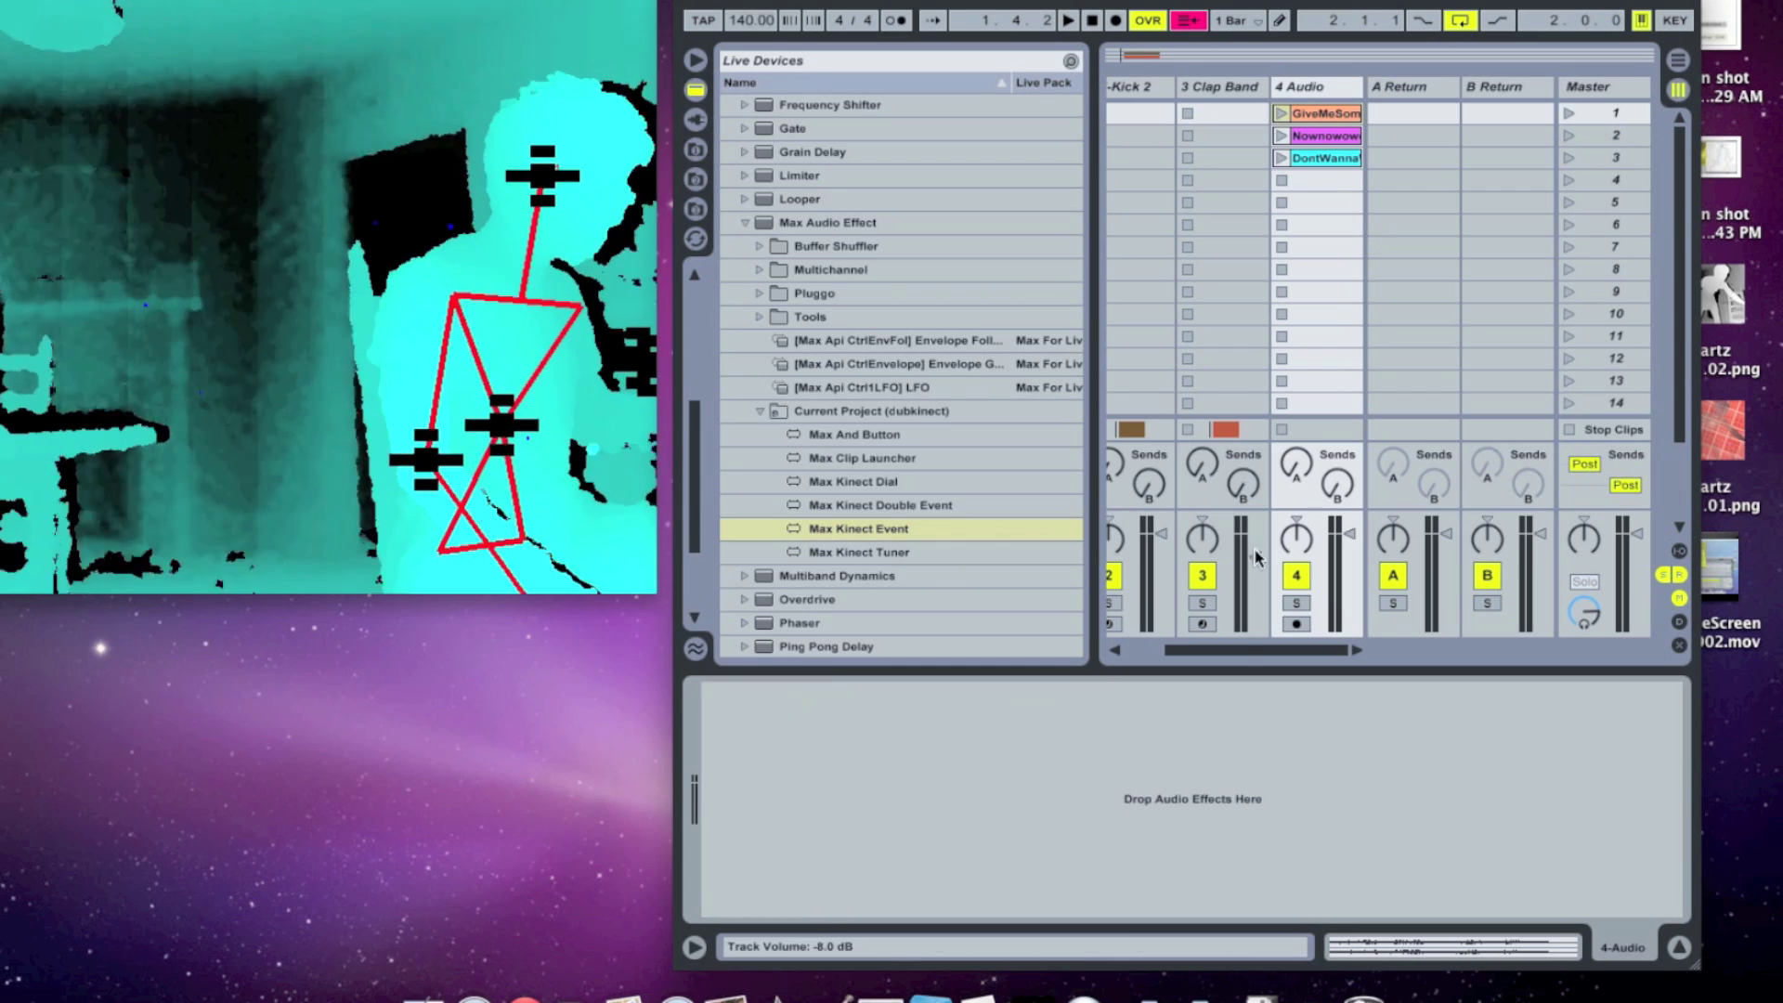
{"action": "left_click_drag", "start_coordinate": [1246, 649], "coordinate": [1141, 648]}
Add a Max And Button to the MachineDrum track and map it to the NoteDial's note on
{"action": "left_click", "coordinate": [1152, 82]}
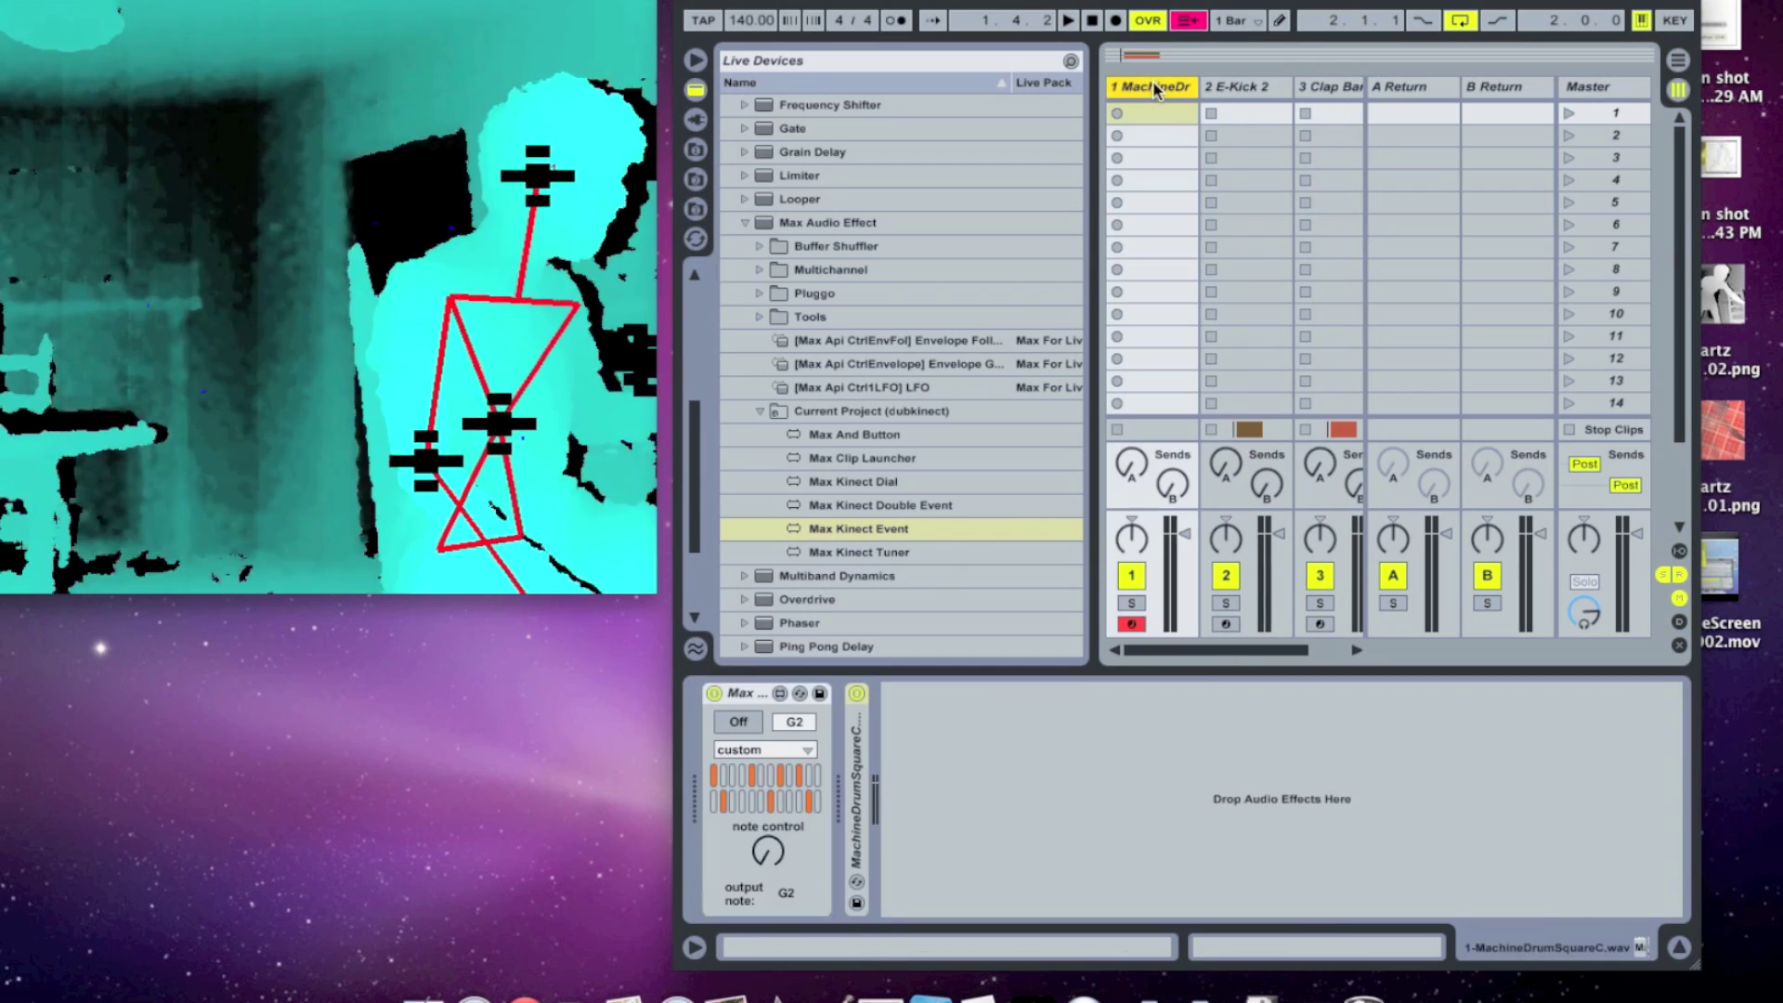
{"action": "double_click", "coordinate": [907, 435]}
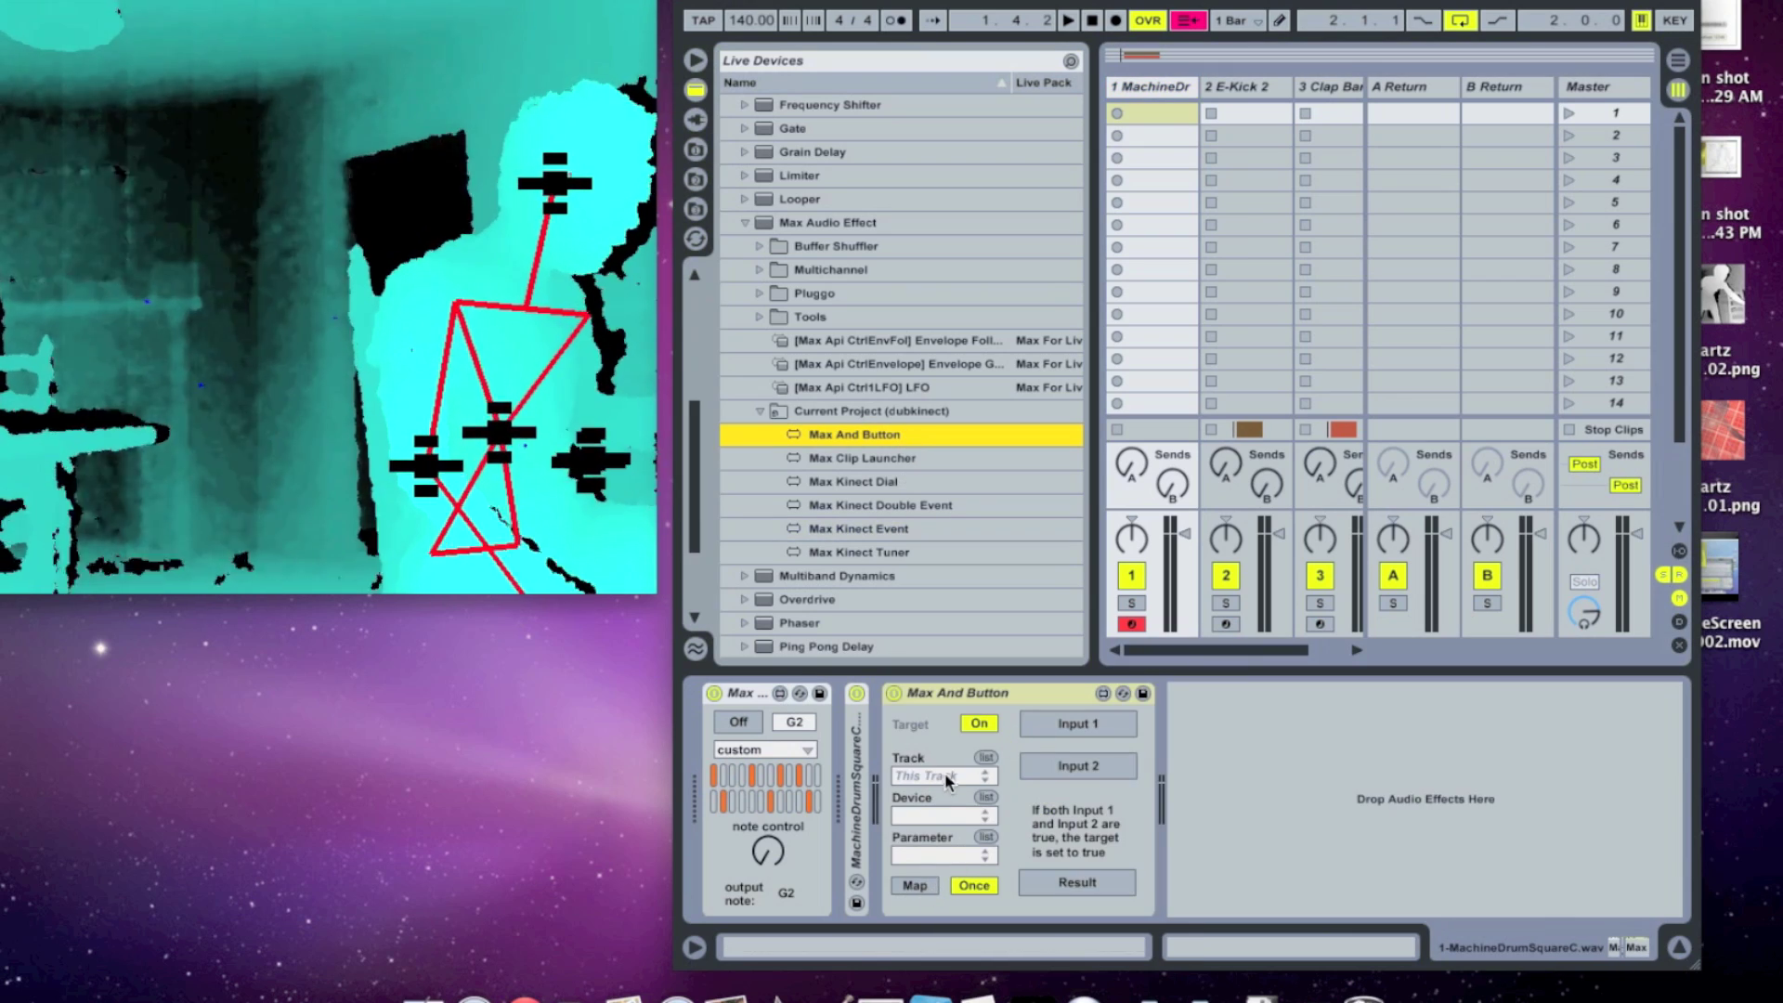
{"action": "left_click", "coordinate": [916, 885]}
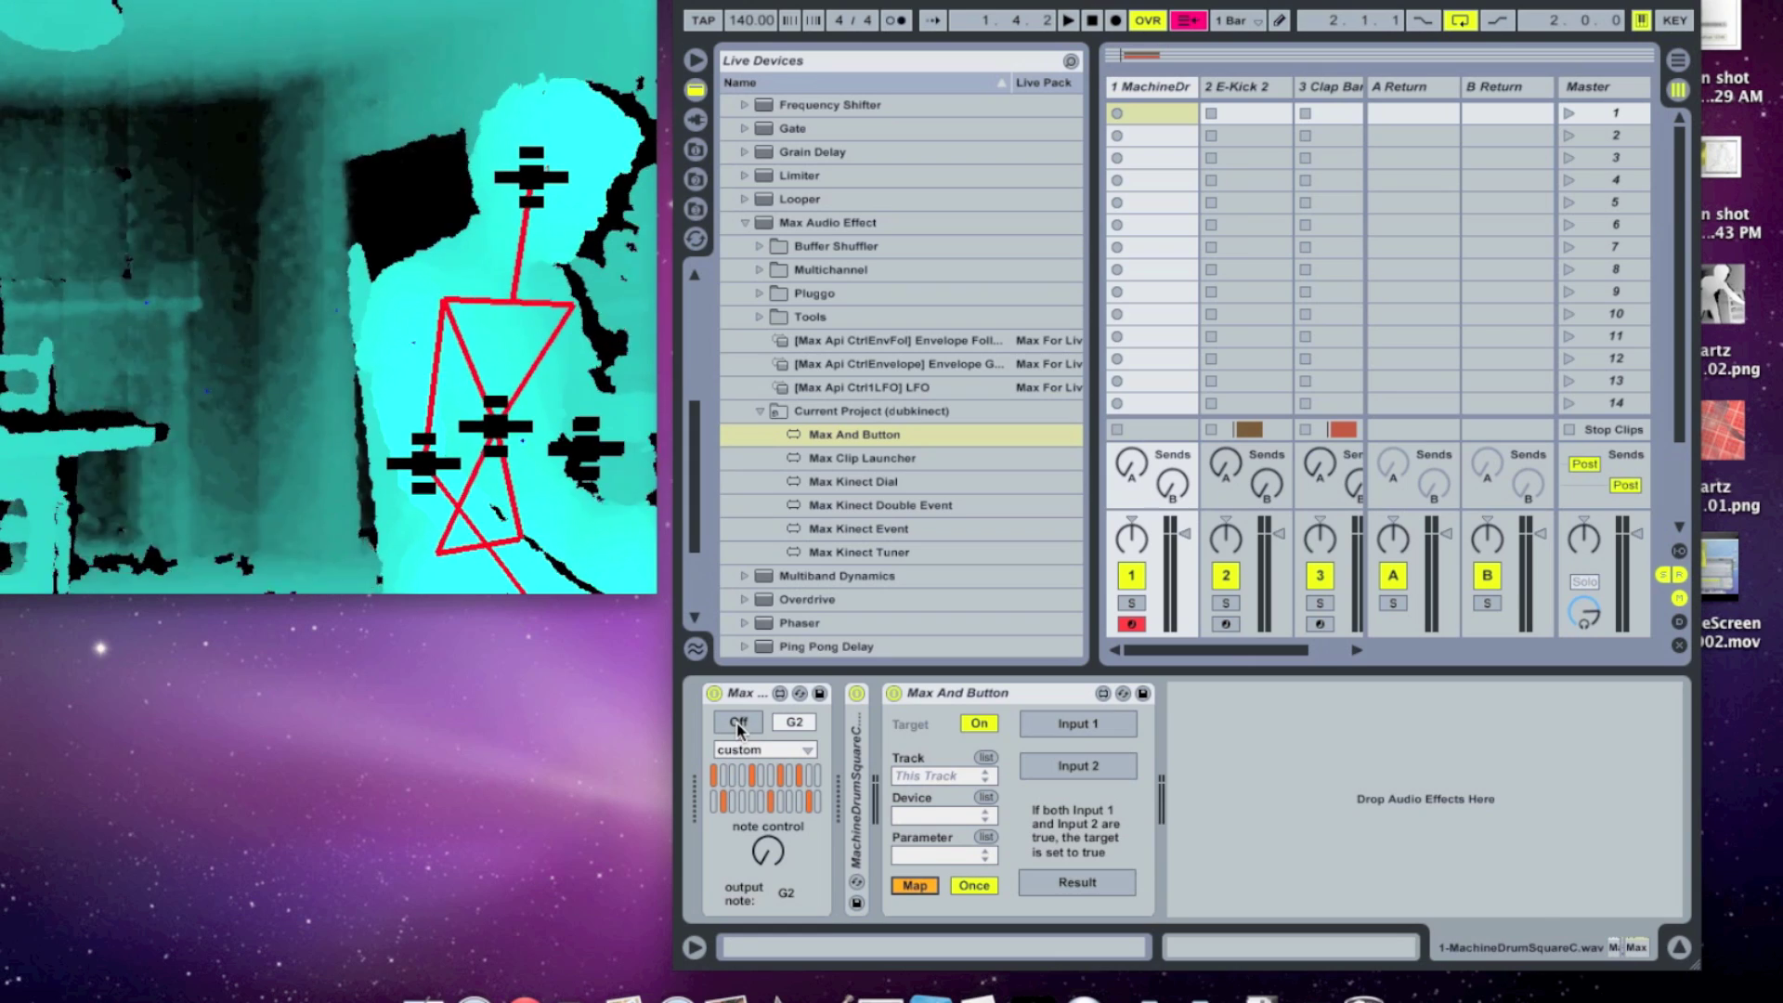
{"action": "left_click", "coordinate": [739, 725]}
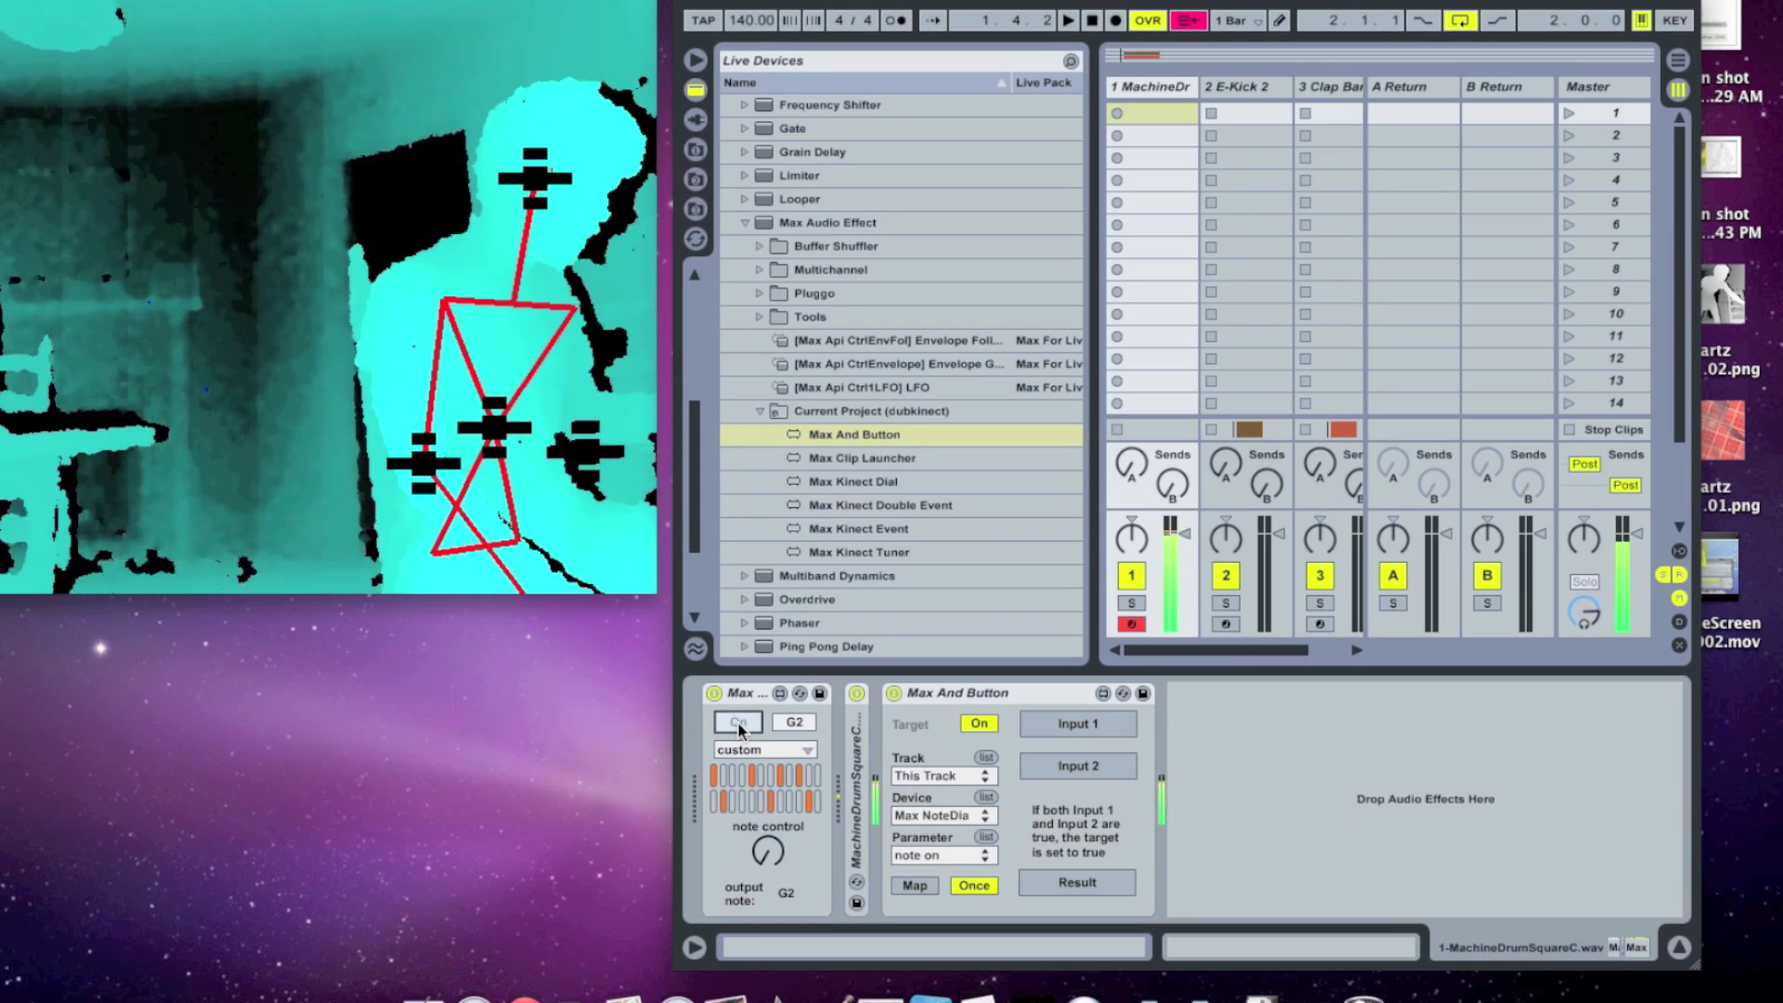
Test the And Button by toggling Input 1 off and on, then switching Input 2 on
{"action": "left_click", "coordinate": [1059, 729]}
{"action": "left_click", "coordinate": [1062, 726]}
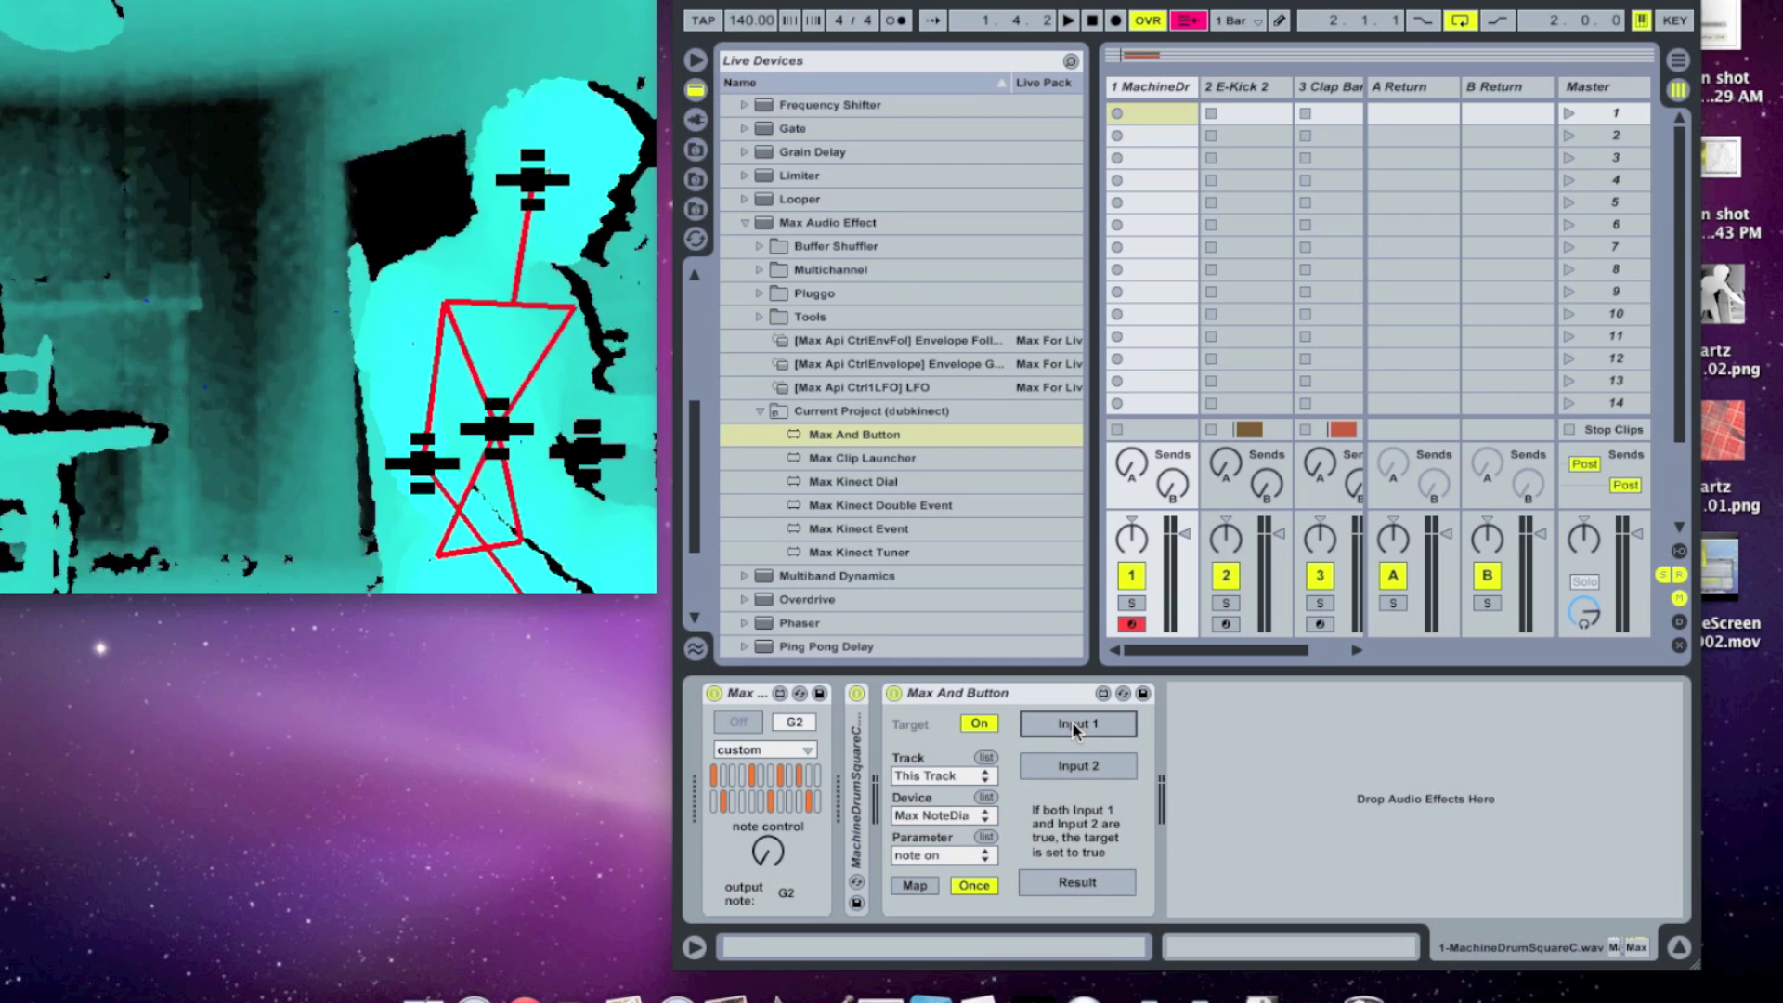
{"action": "left_click", "coordinate": [1076, 727]}
{"action": "left_click", "coordinate": [1079, 769]}
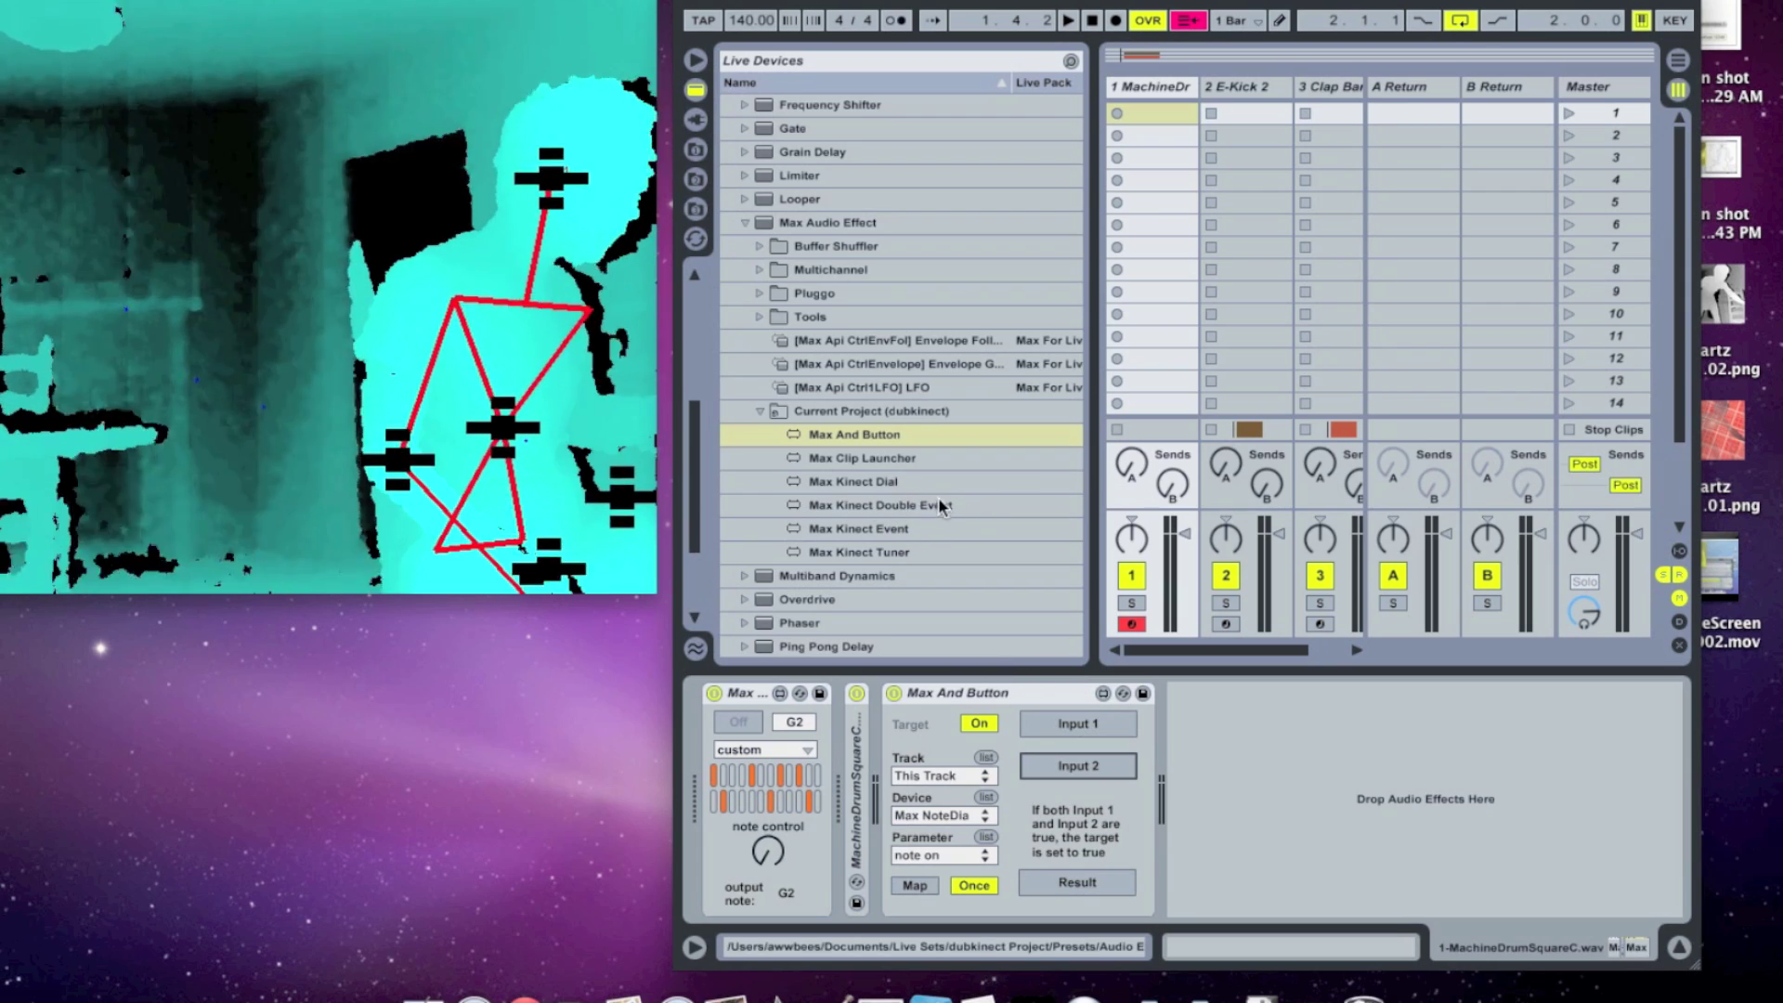
Add a Max Kinect Double Event with right-hand right and left-hand left events
{"action": "left_click", "coordinate": [908, 505]}
{"action": "left_click_drag", "start_coordinate": [1224, 662], "coordinate": [1300, 743]}
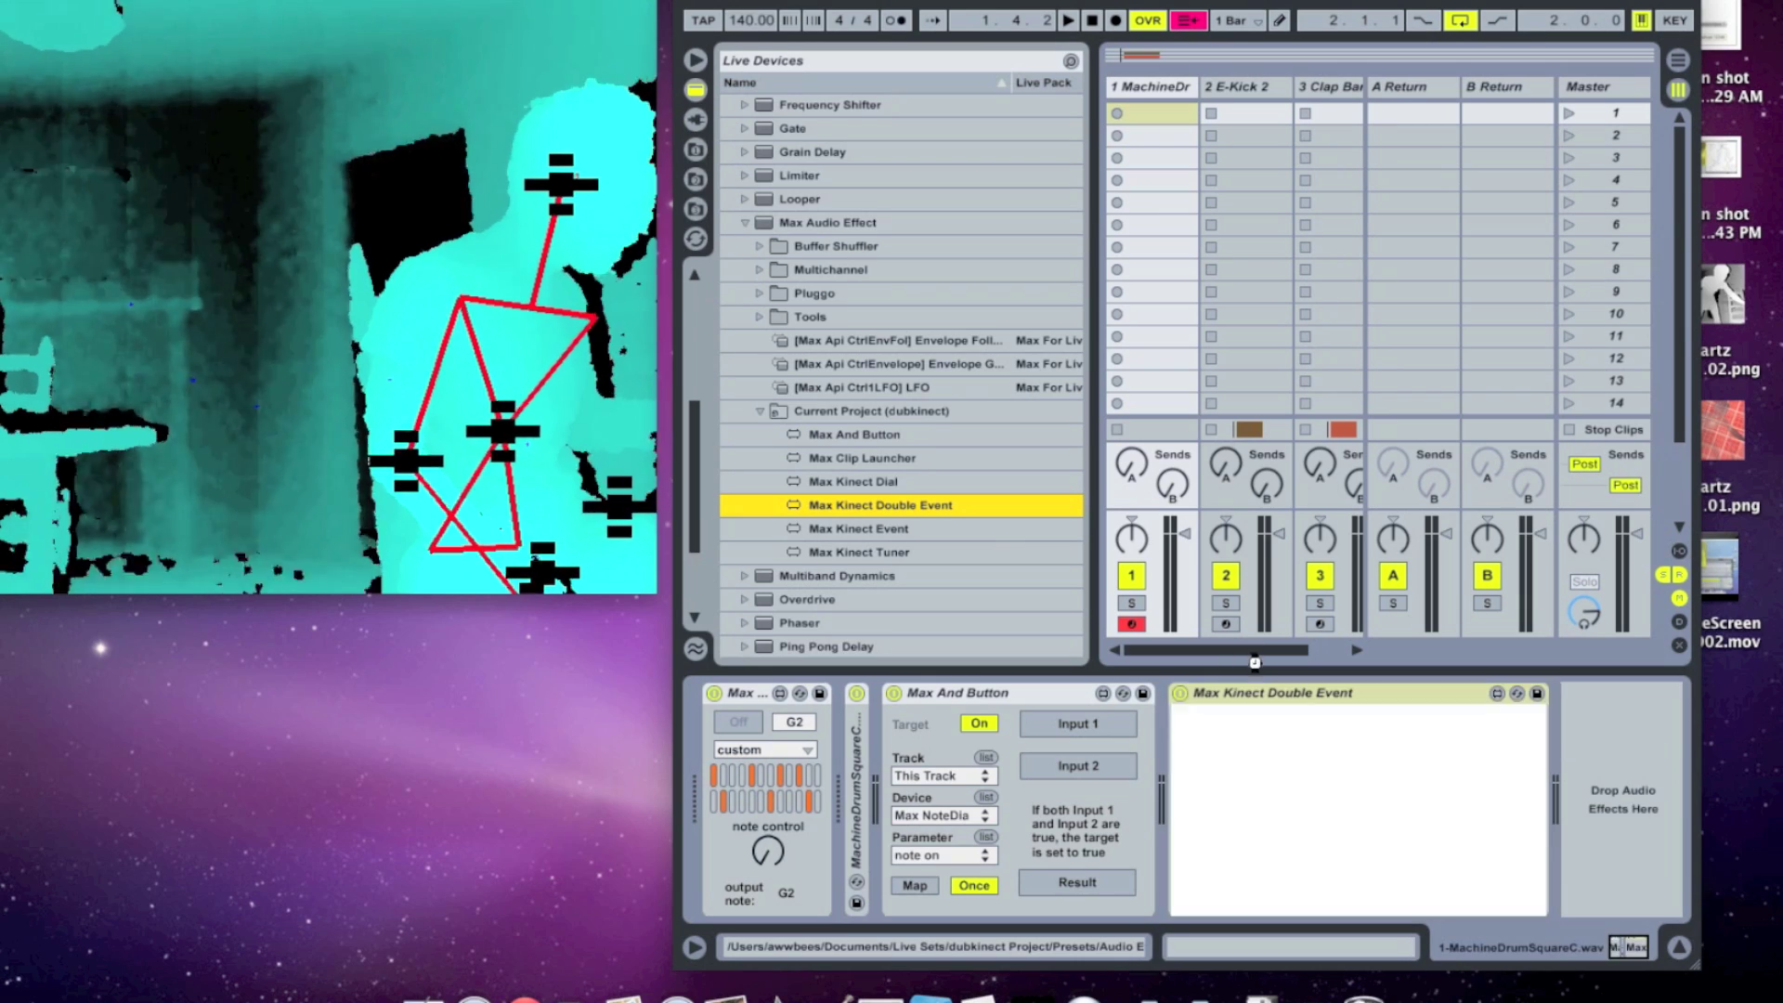
{"action": "left_click", "coordinate": [1341, 754]}
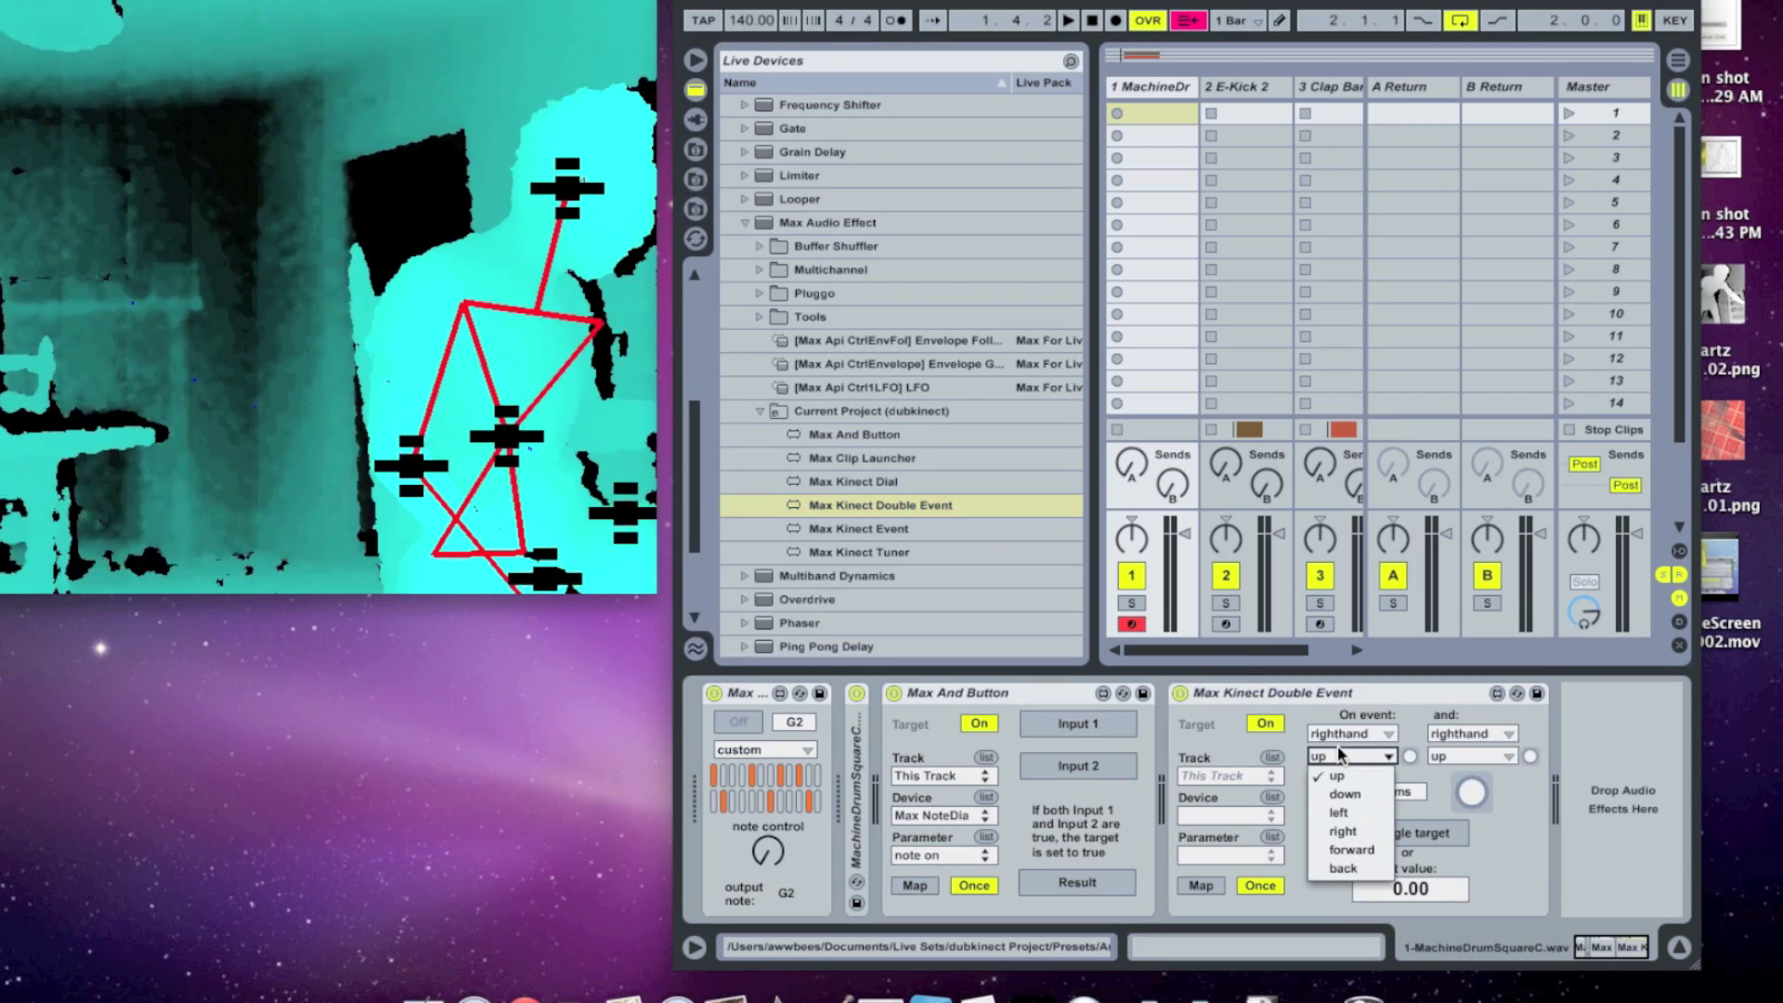
{"action": "left_click", "coordinate": [1358, 832]}
{"action": "left_click", "coordinate": [1475, 740]}
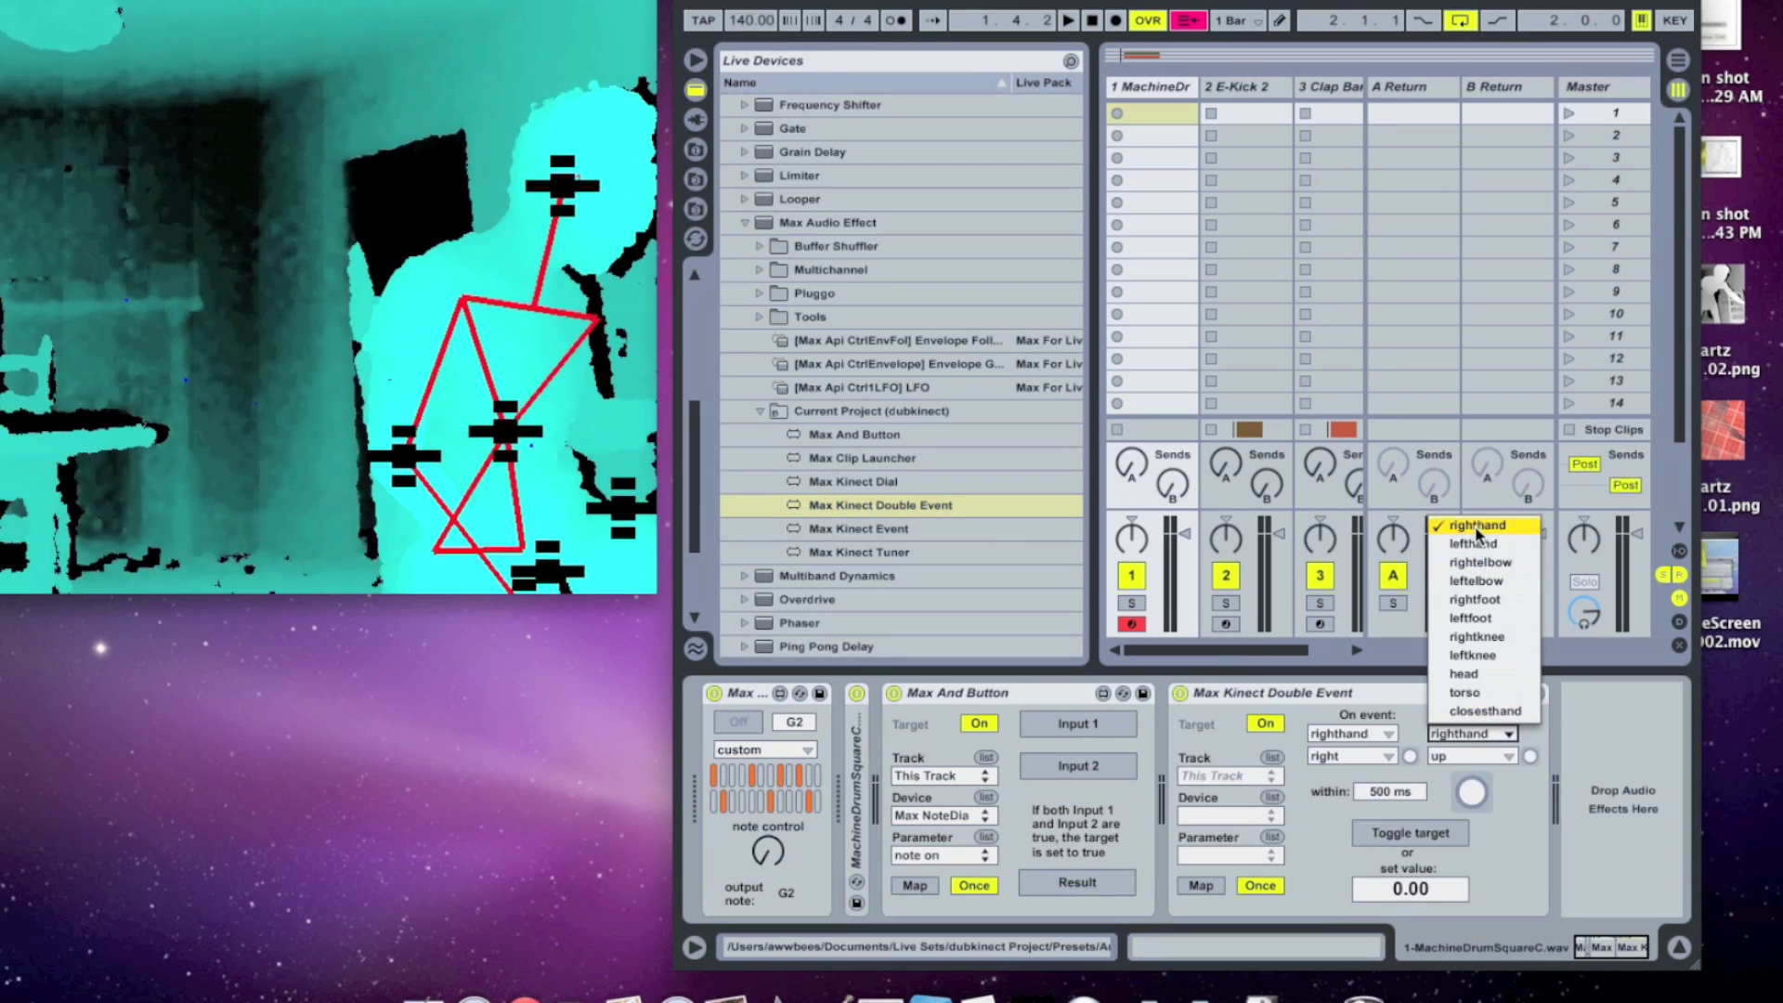
{"action": "left_click", "coordinate": [1473, 543]}
{"action": "left_click", "coordinate": [1463, 757]}
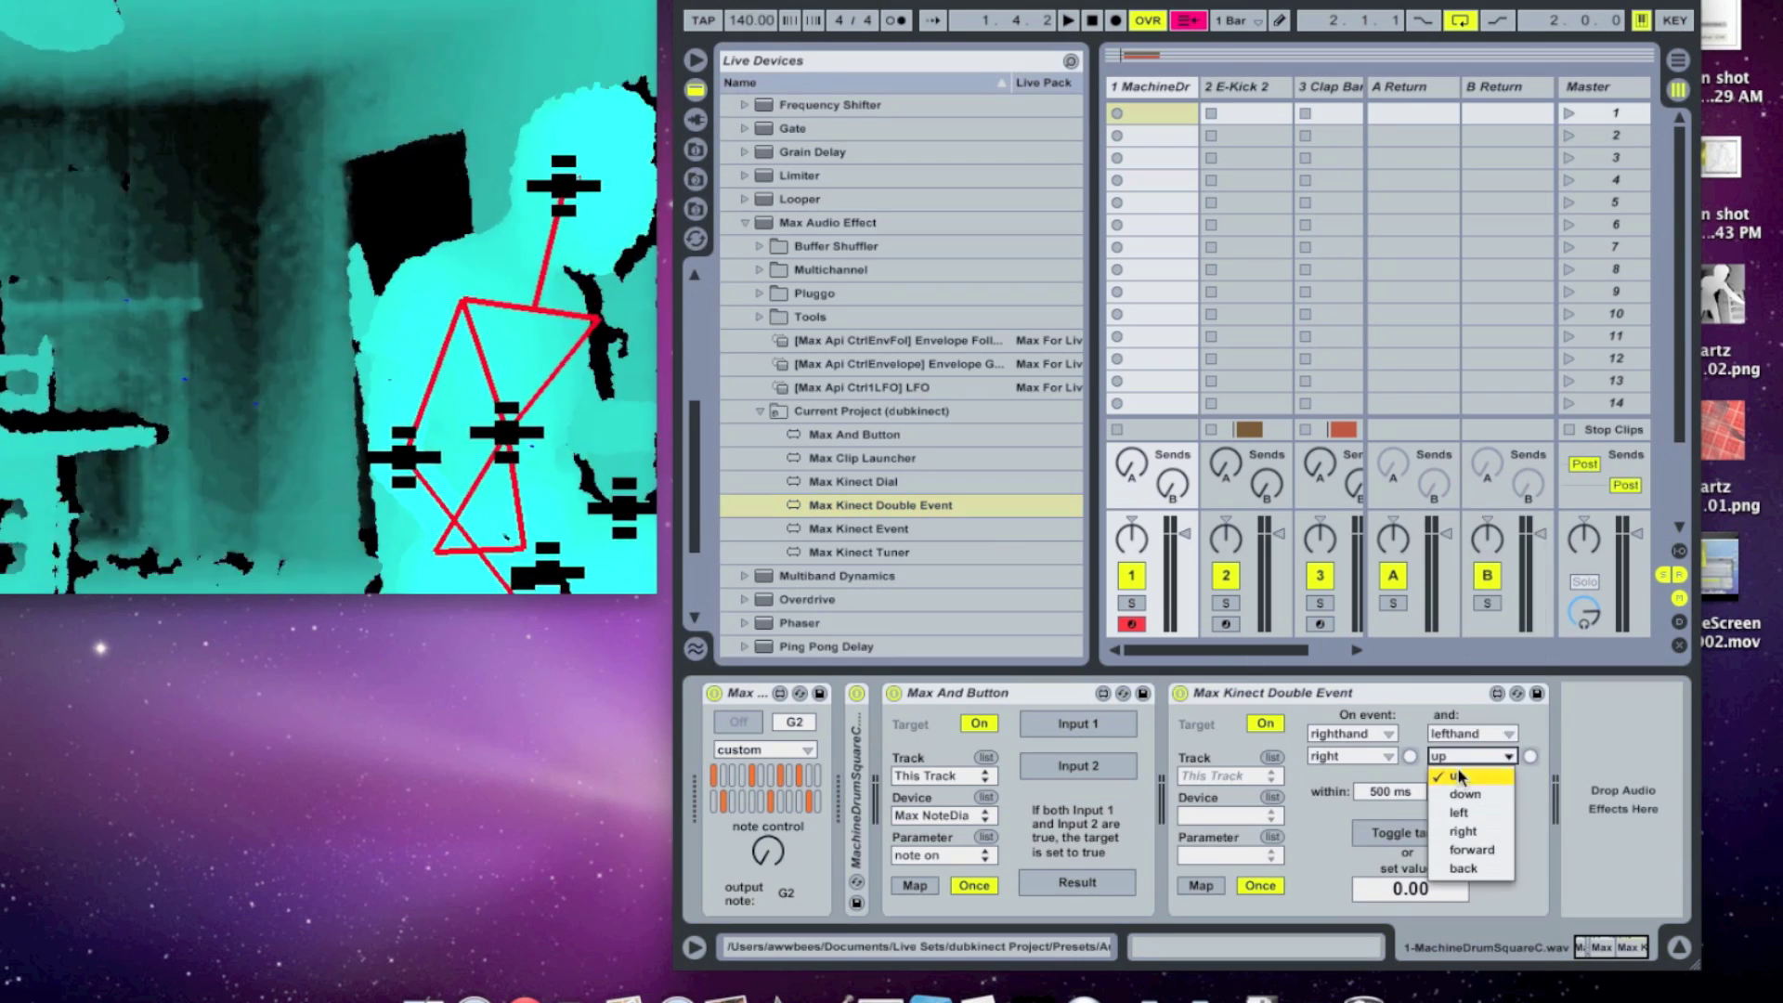
{"action": "left_click", "coordinate": [1479, 813]}
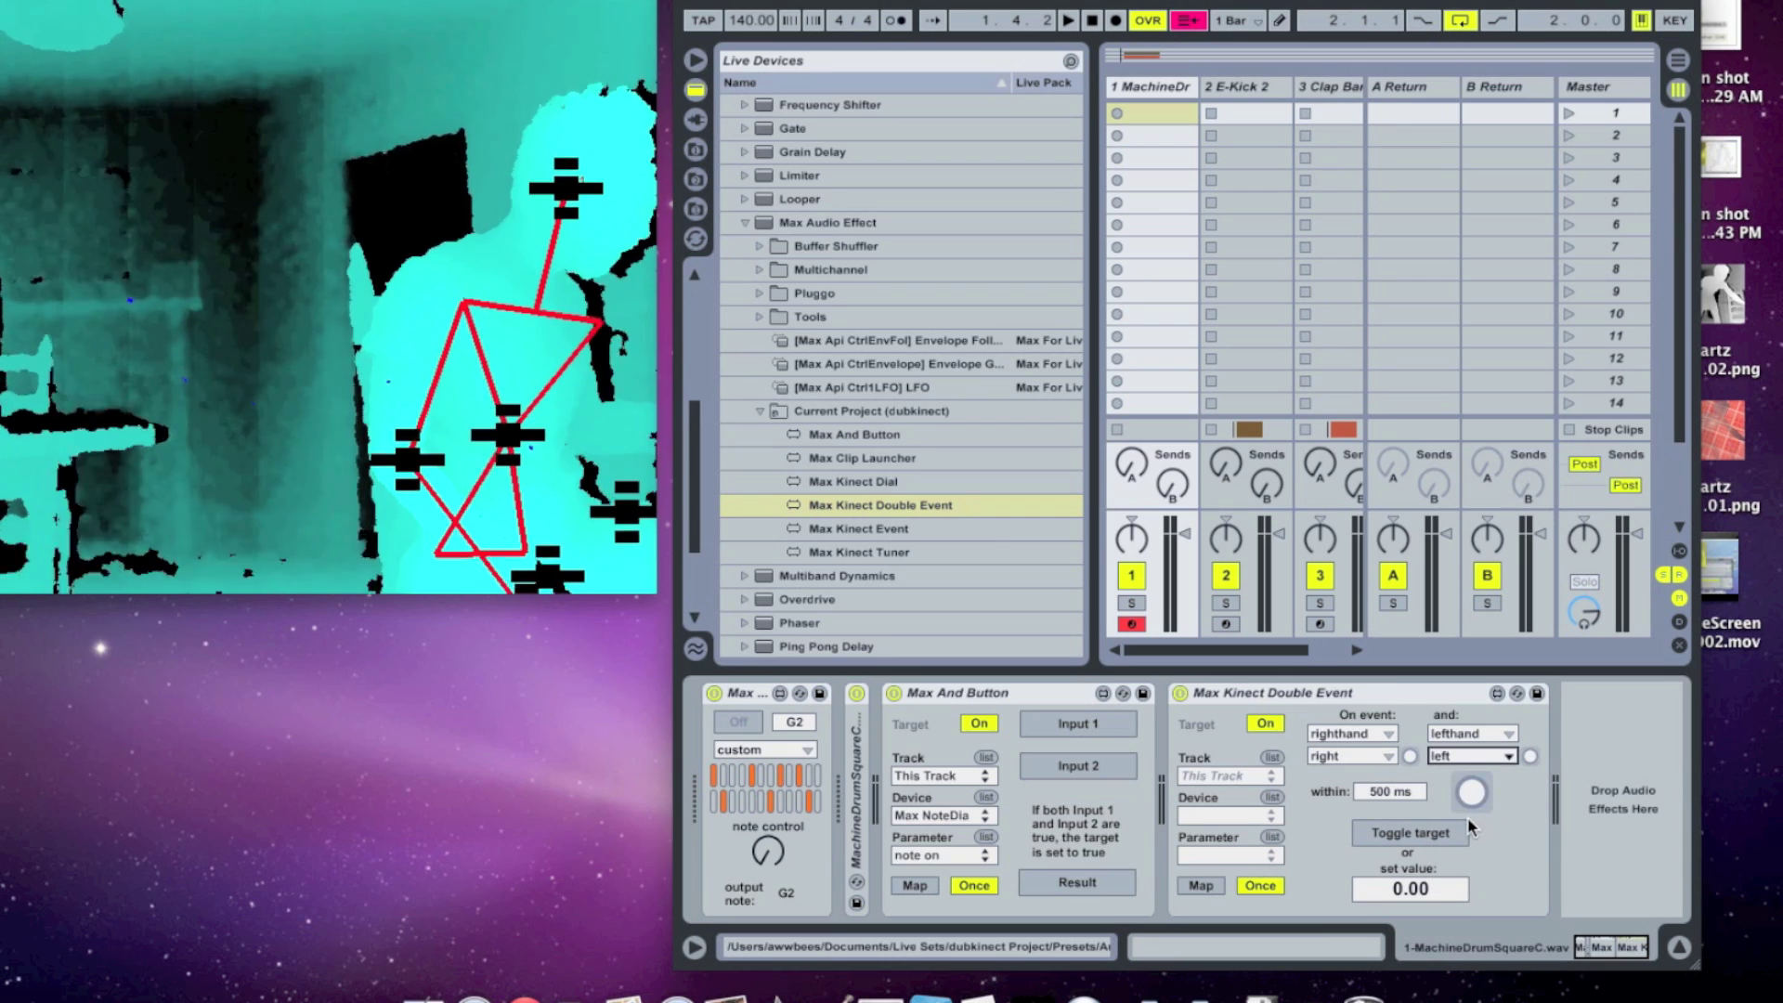
Enable Toggle on the double event and map it to the And Button's Input 1
{"action": "left_click", "coordinate": [1422, 833]}
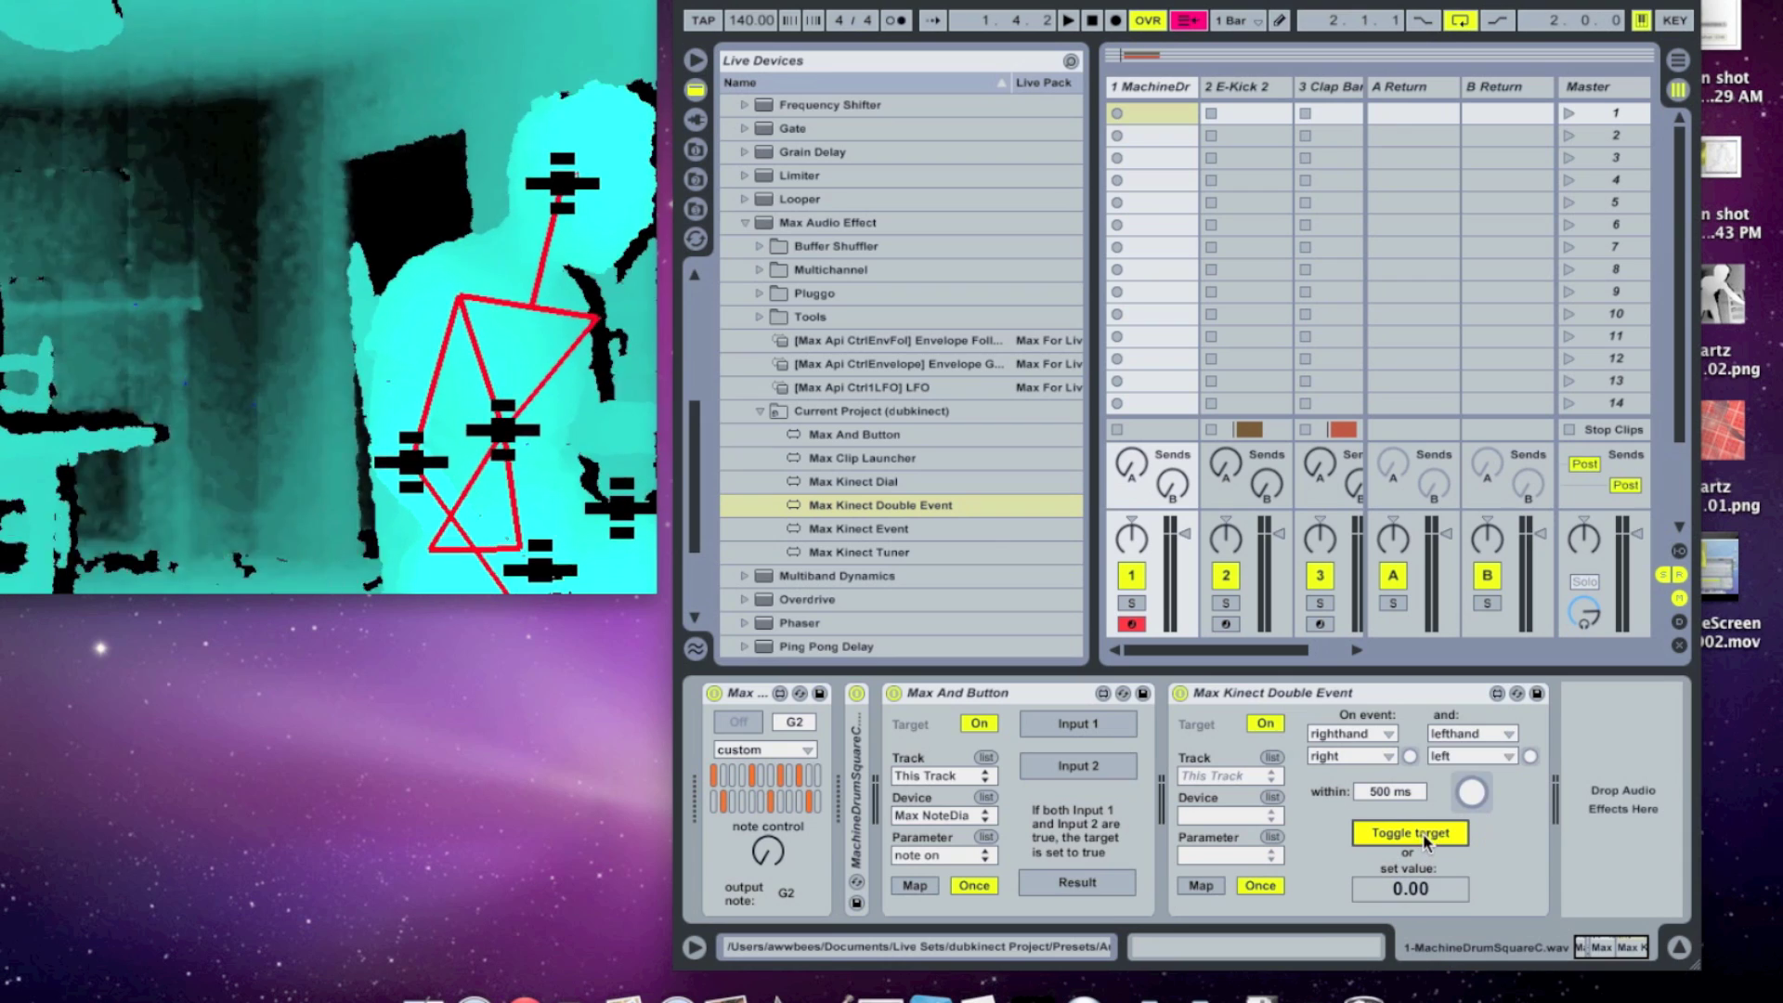
{"action": "left_click", "coordinate": [1194, 889]}
{"action": "left_click", "coordinate": [1060, 726]}
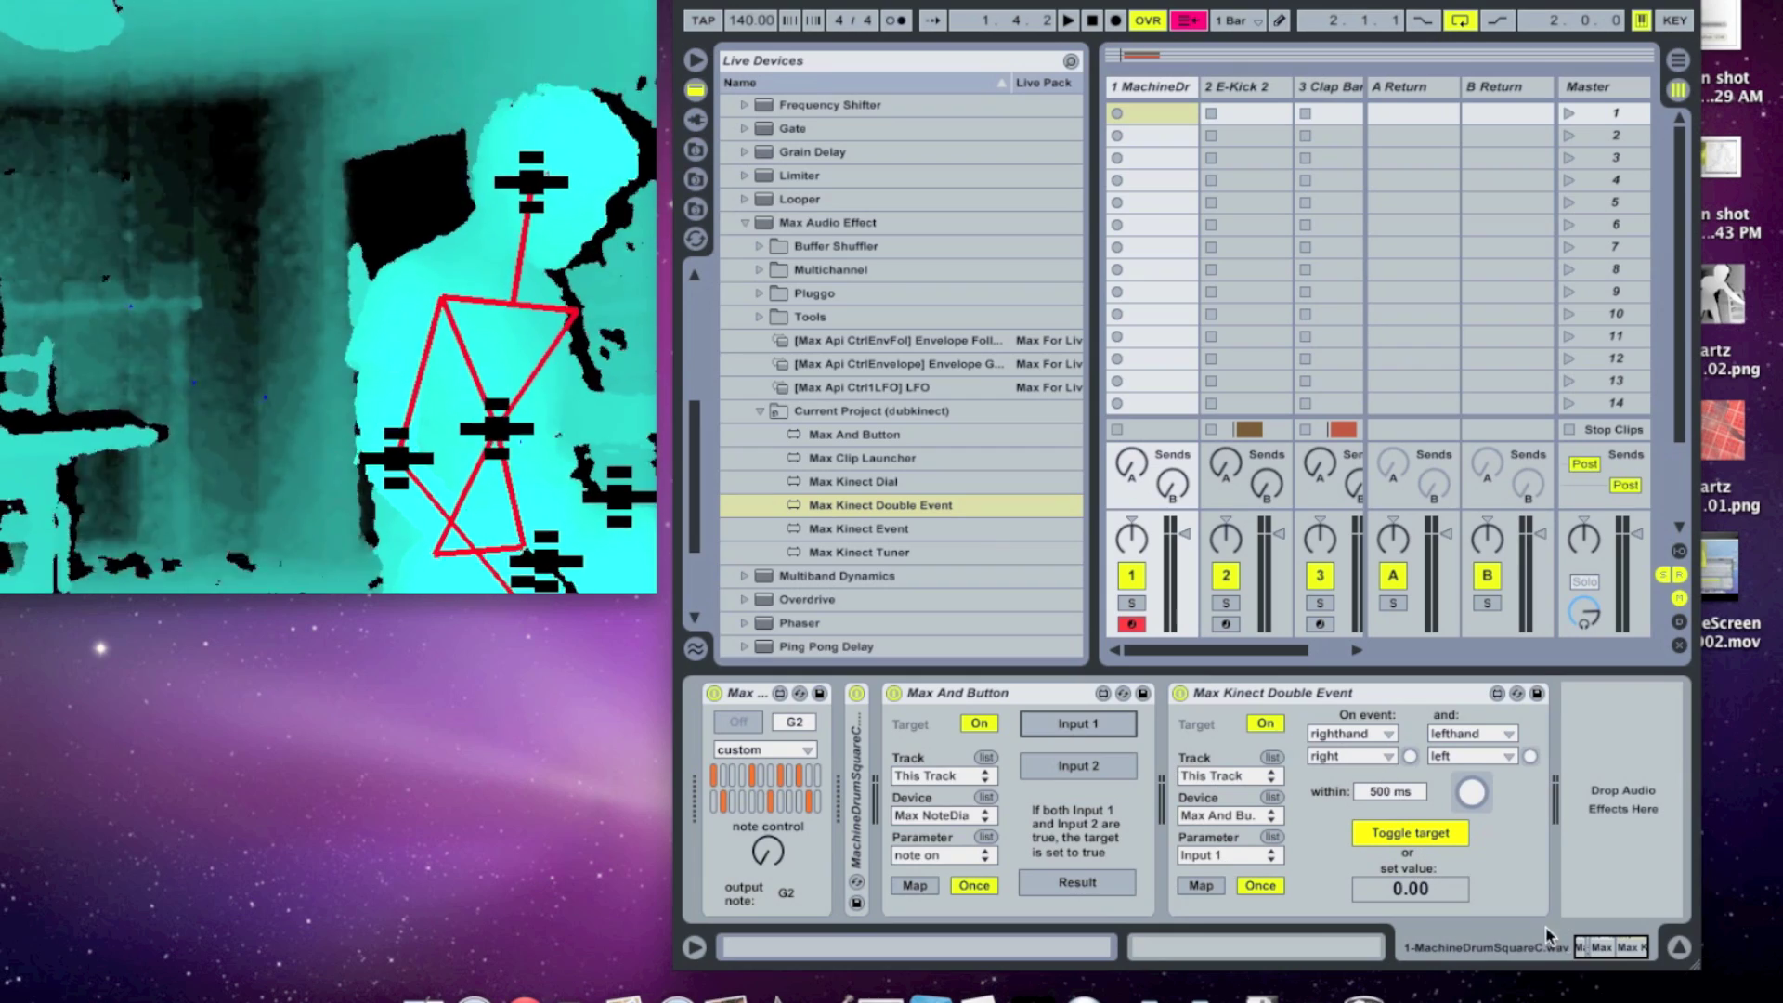
{"action": "left_click", "coordinate": [1637, 949]}
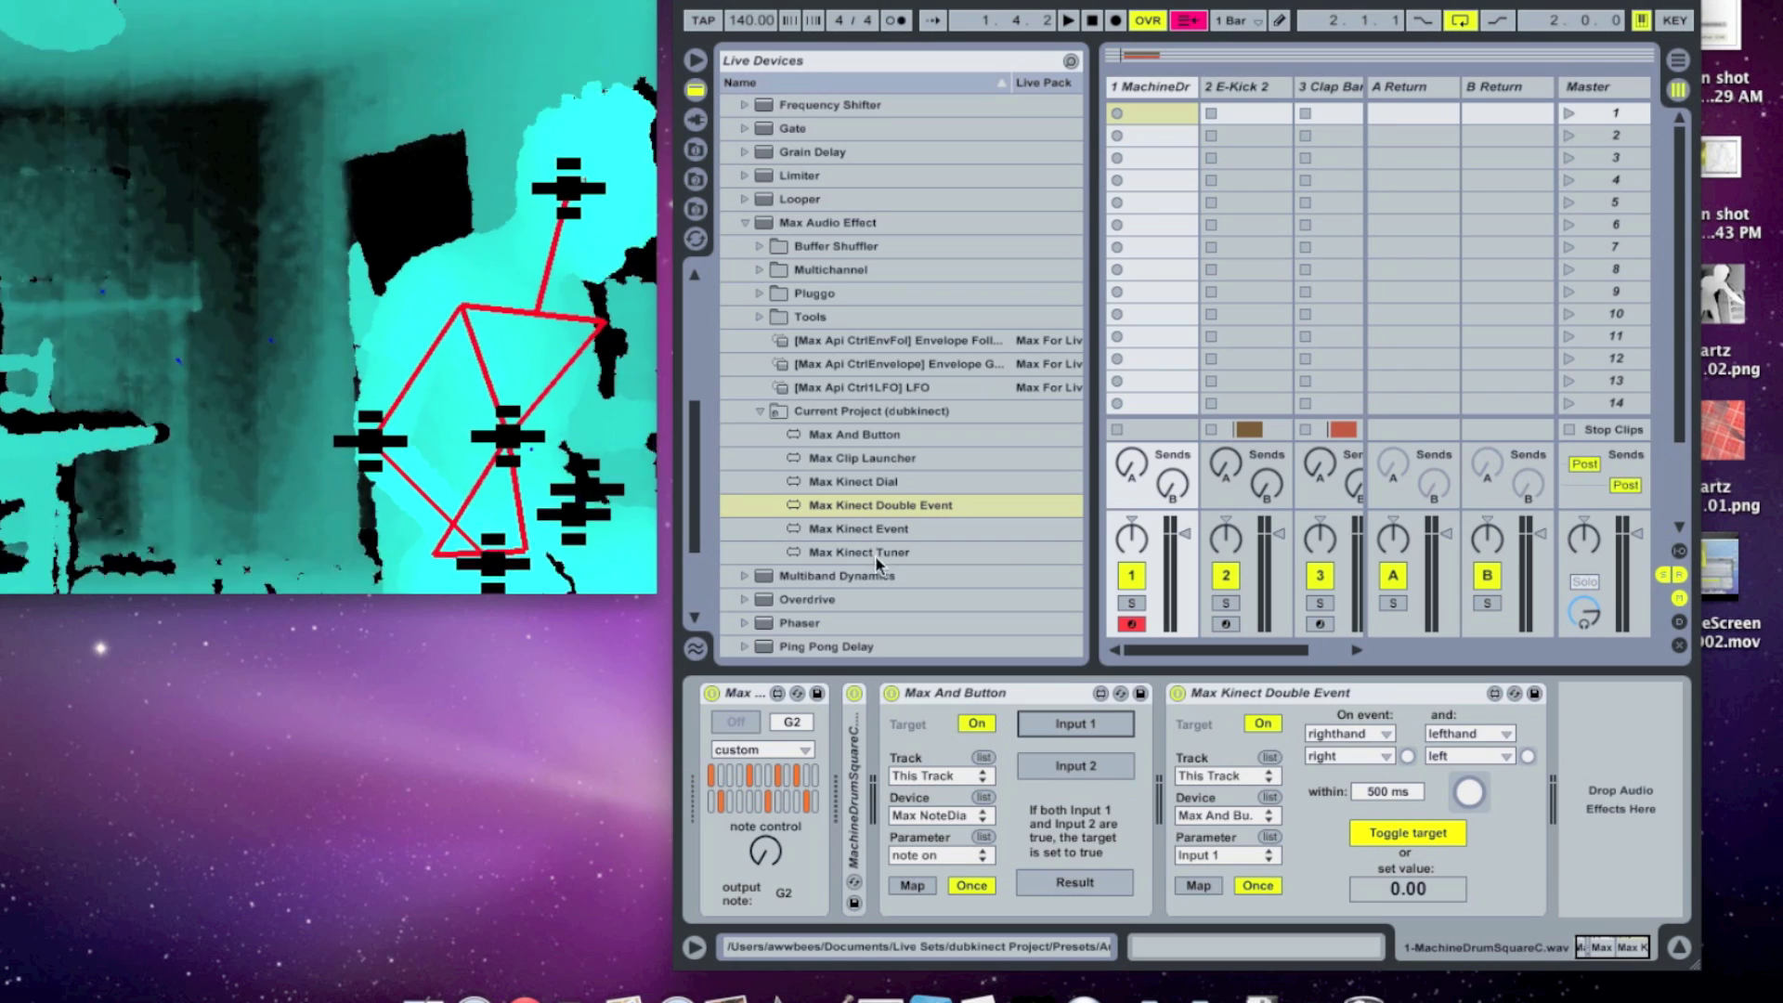
Load a Max Kinect Dial and map it to the And Button's Input 2
{"action": "left_click", "coordinate": [886, 481]}
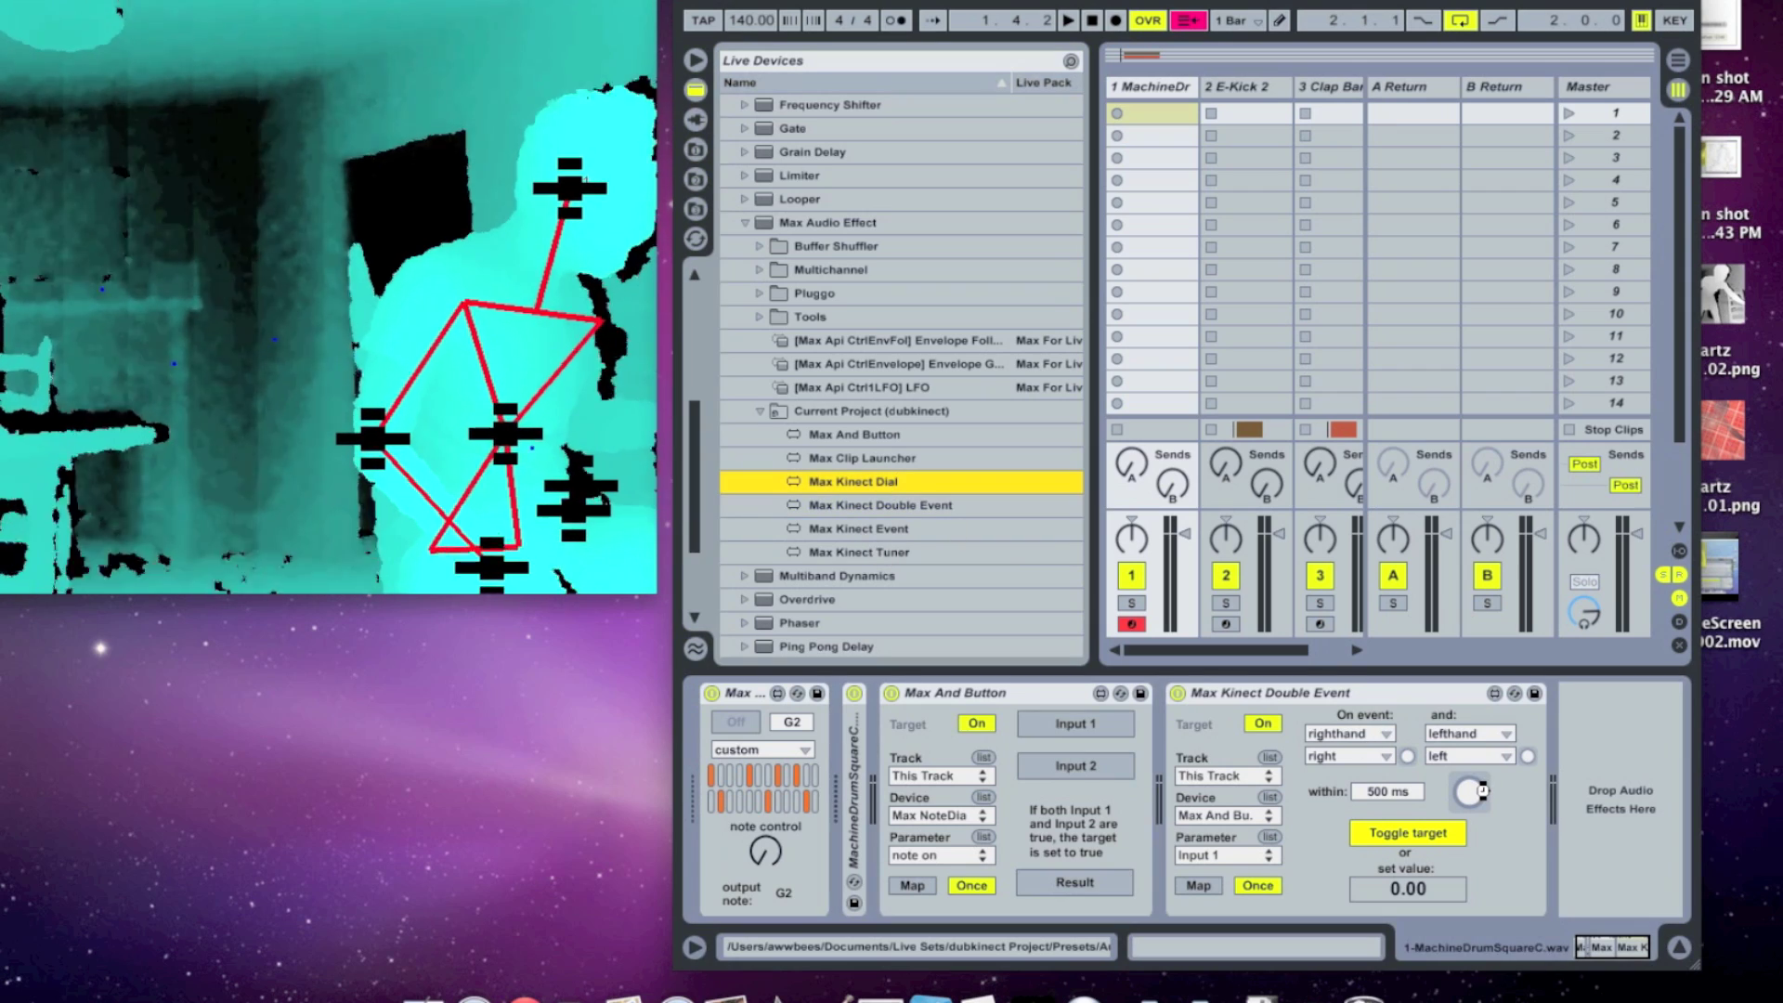
{"action": "key", "text": "Return"}
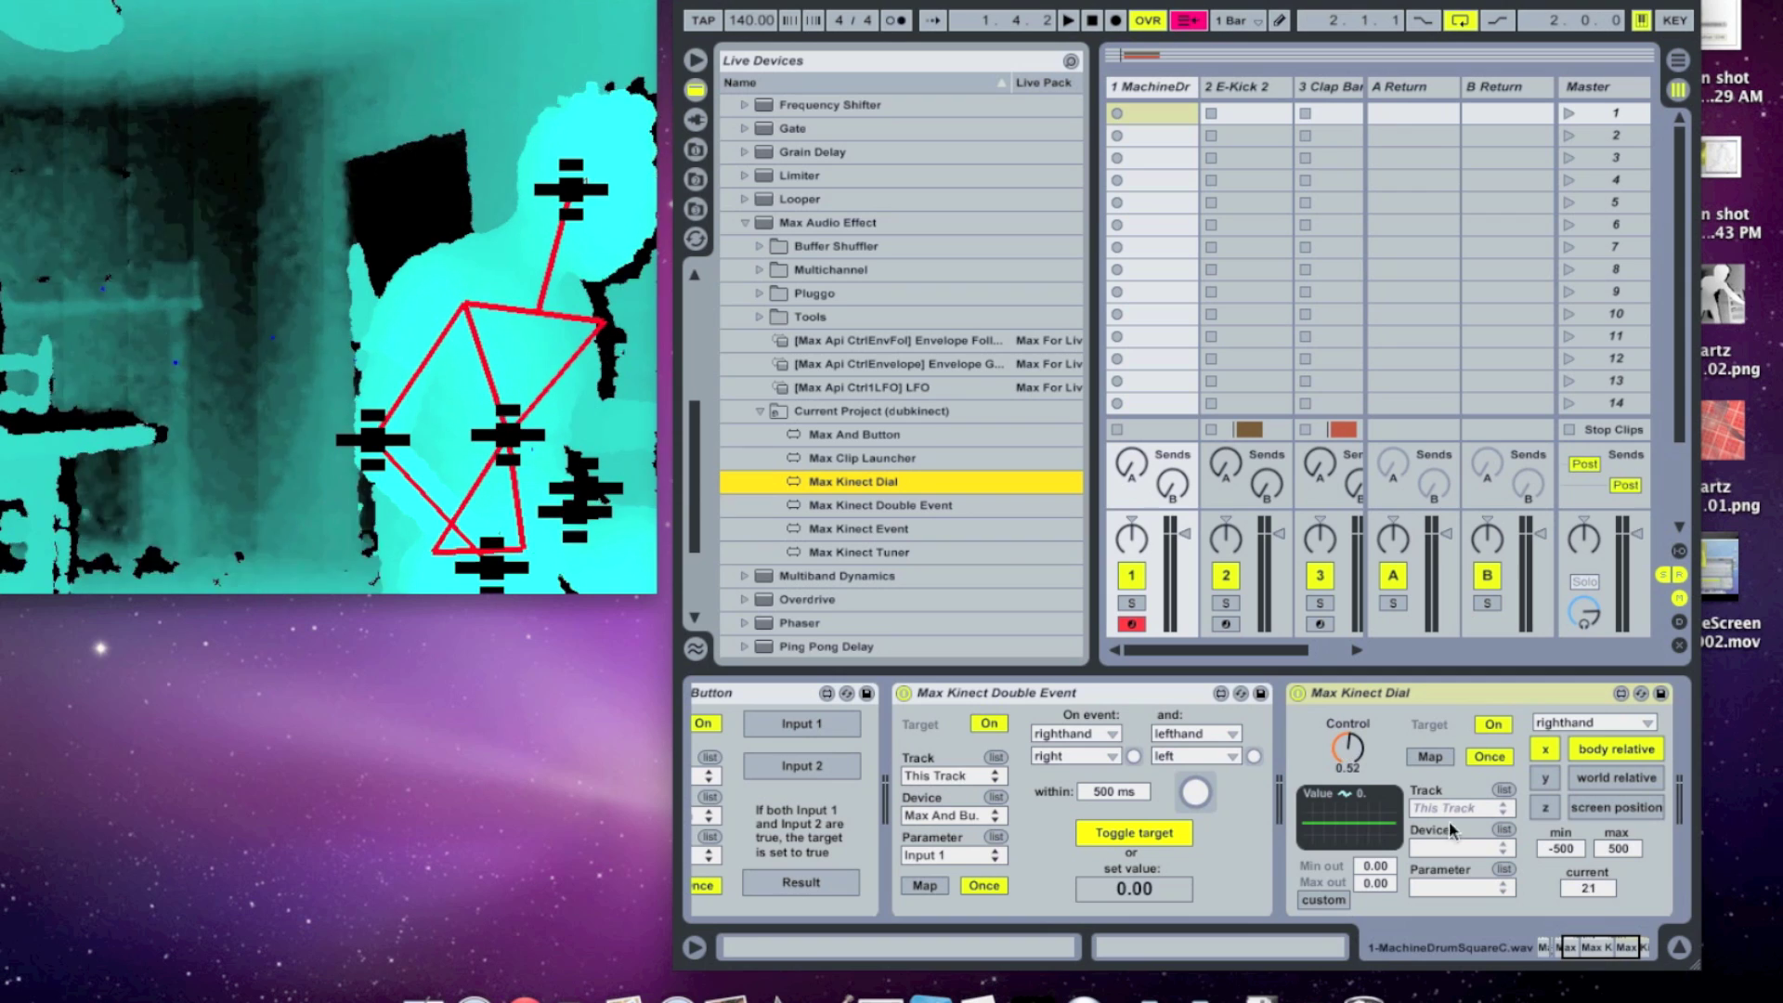
{"action": "left_click", "coordinate": [1430, 756]}
{"action": "left_click", "coordinate": [793, 767]}
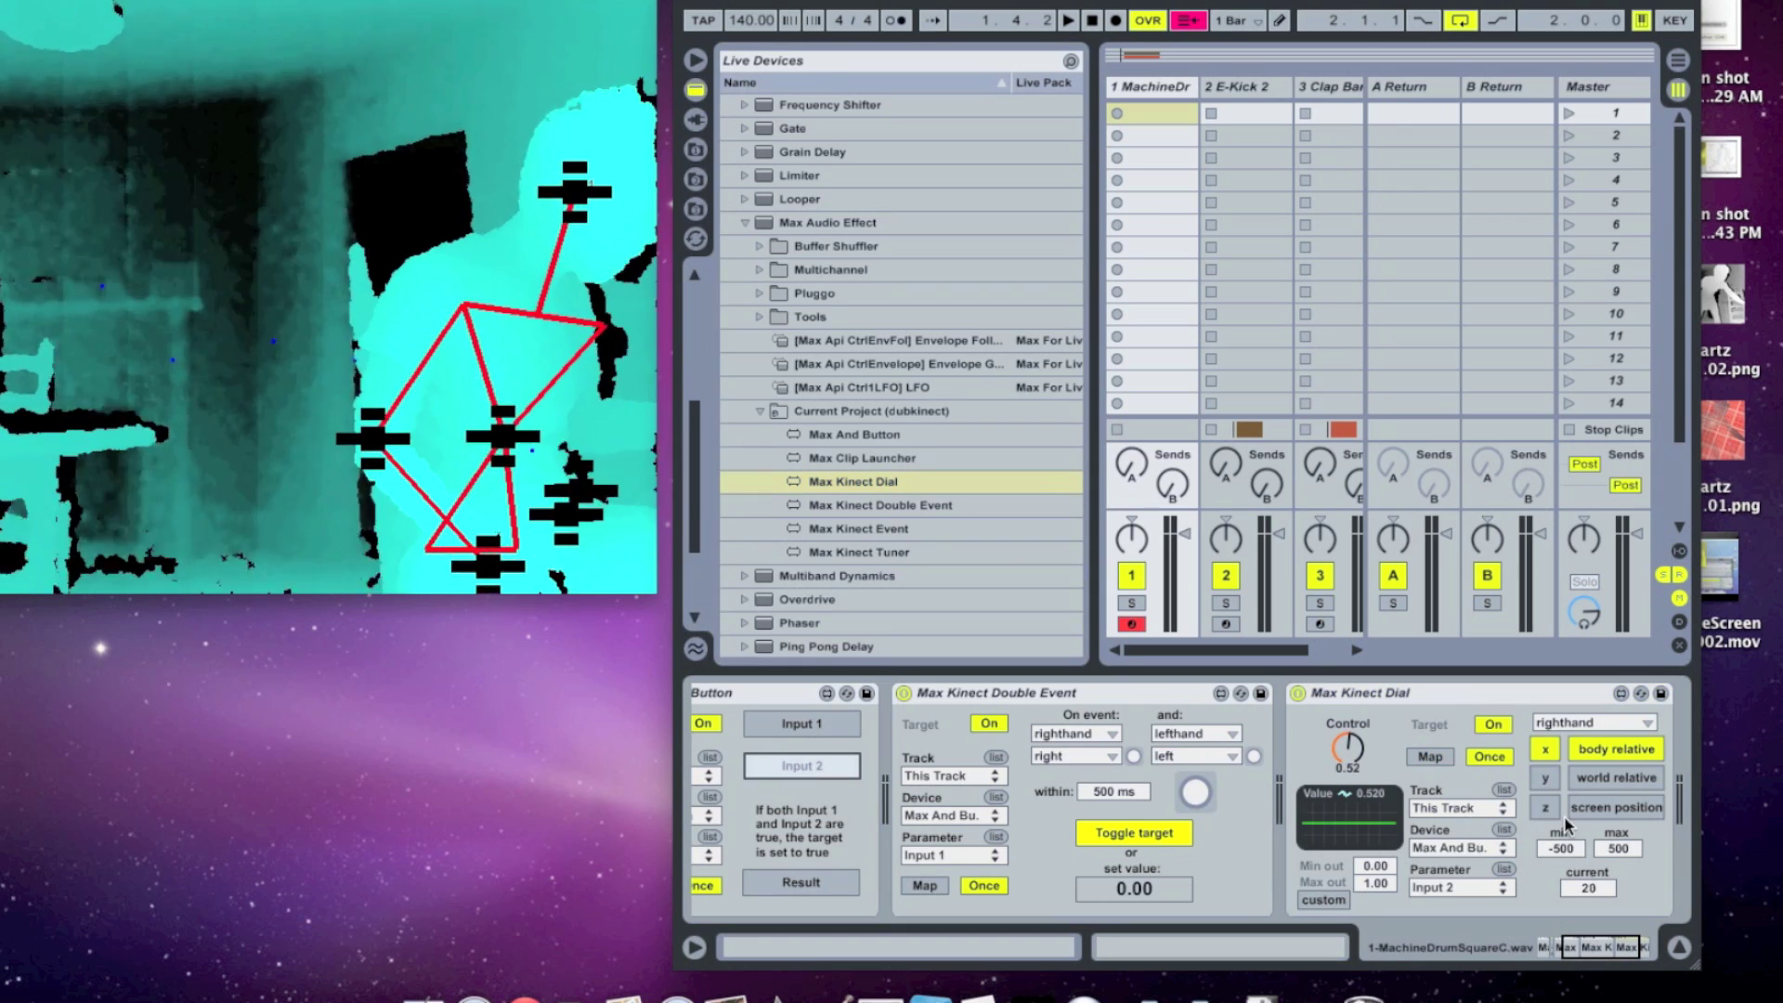
Have the dial track left-hand y, setting its minimum to 0 and clearing the maximum
{"action": "left_click", "coordinate": [1567, 722]}
{"action": "left_click", "coordinate": [1569, 740]}
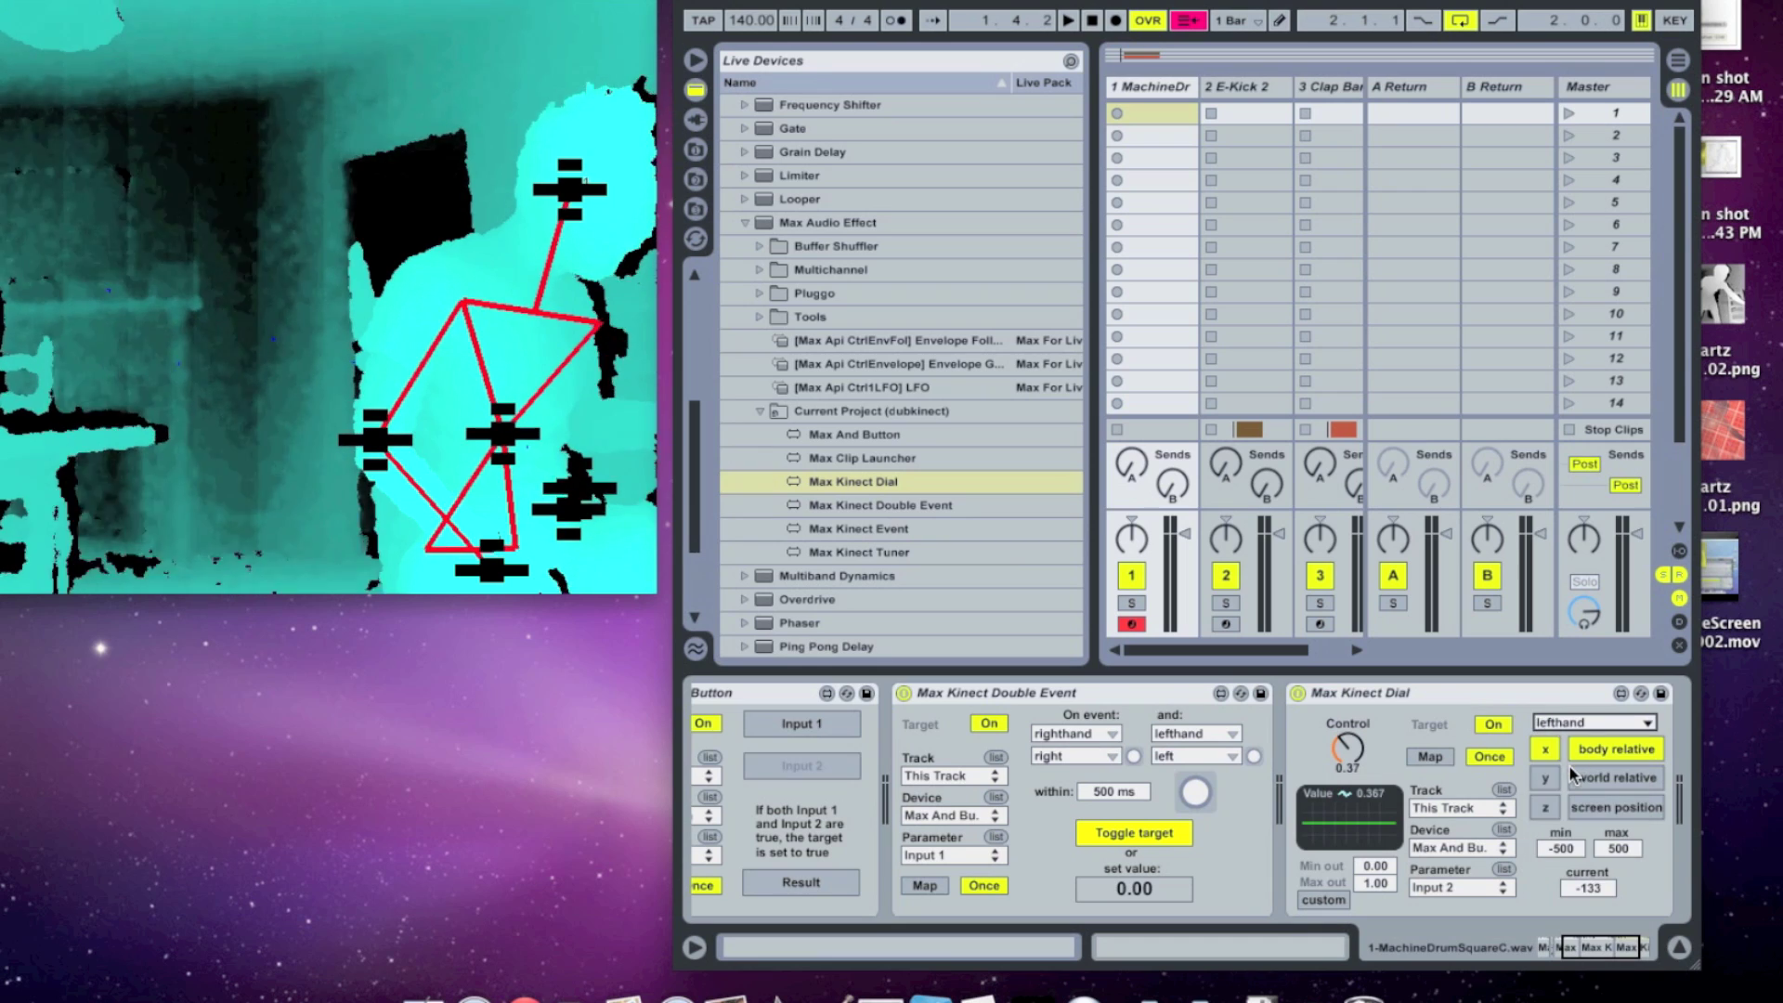
{"action": "left_click", "coordinate": [1547, 777]}
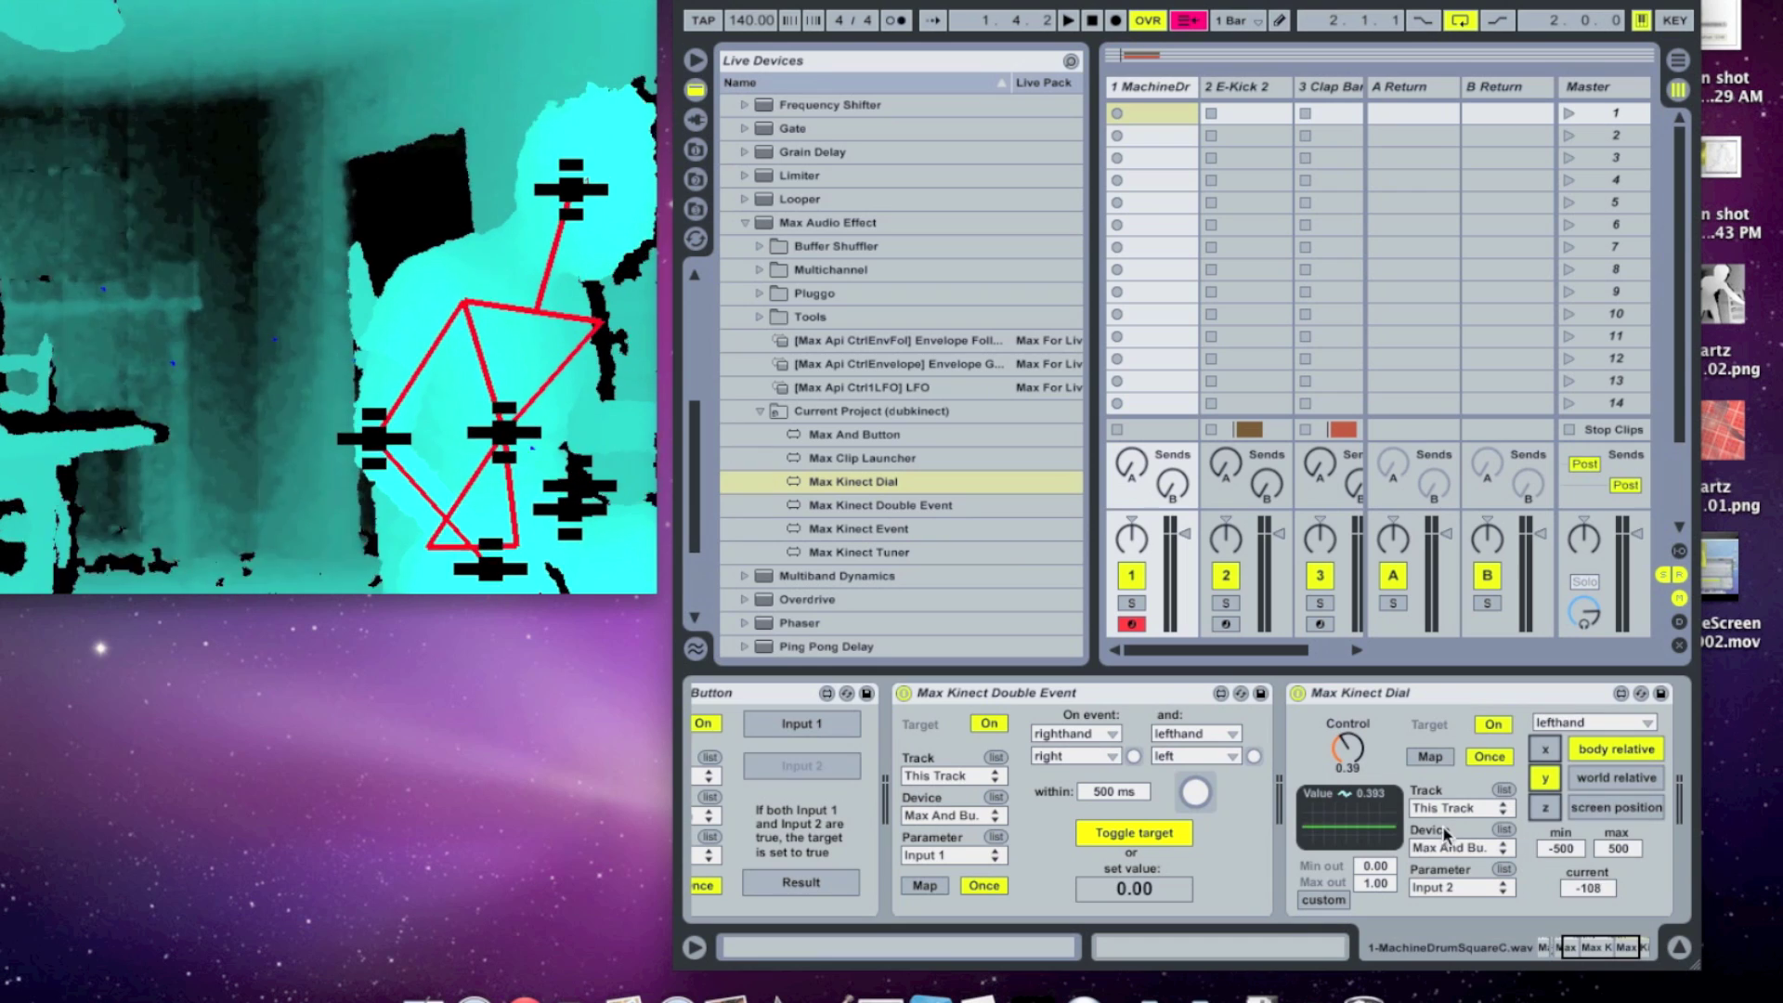
{"action": "type", "text": "0"}
{"action": "left_click", "coordinate": [1618, 848]}
{"action": "key", "text": "BackSpace"}
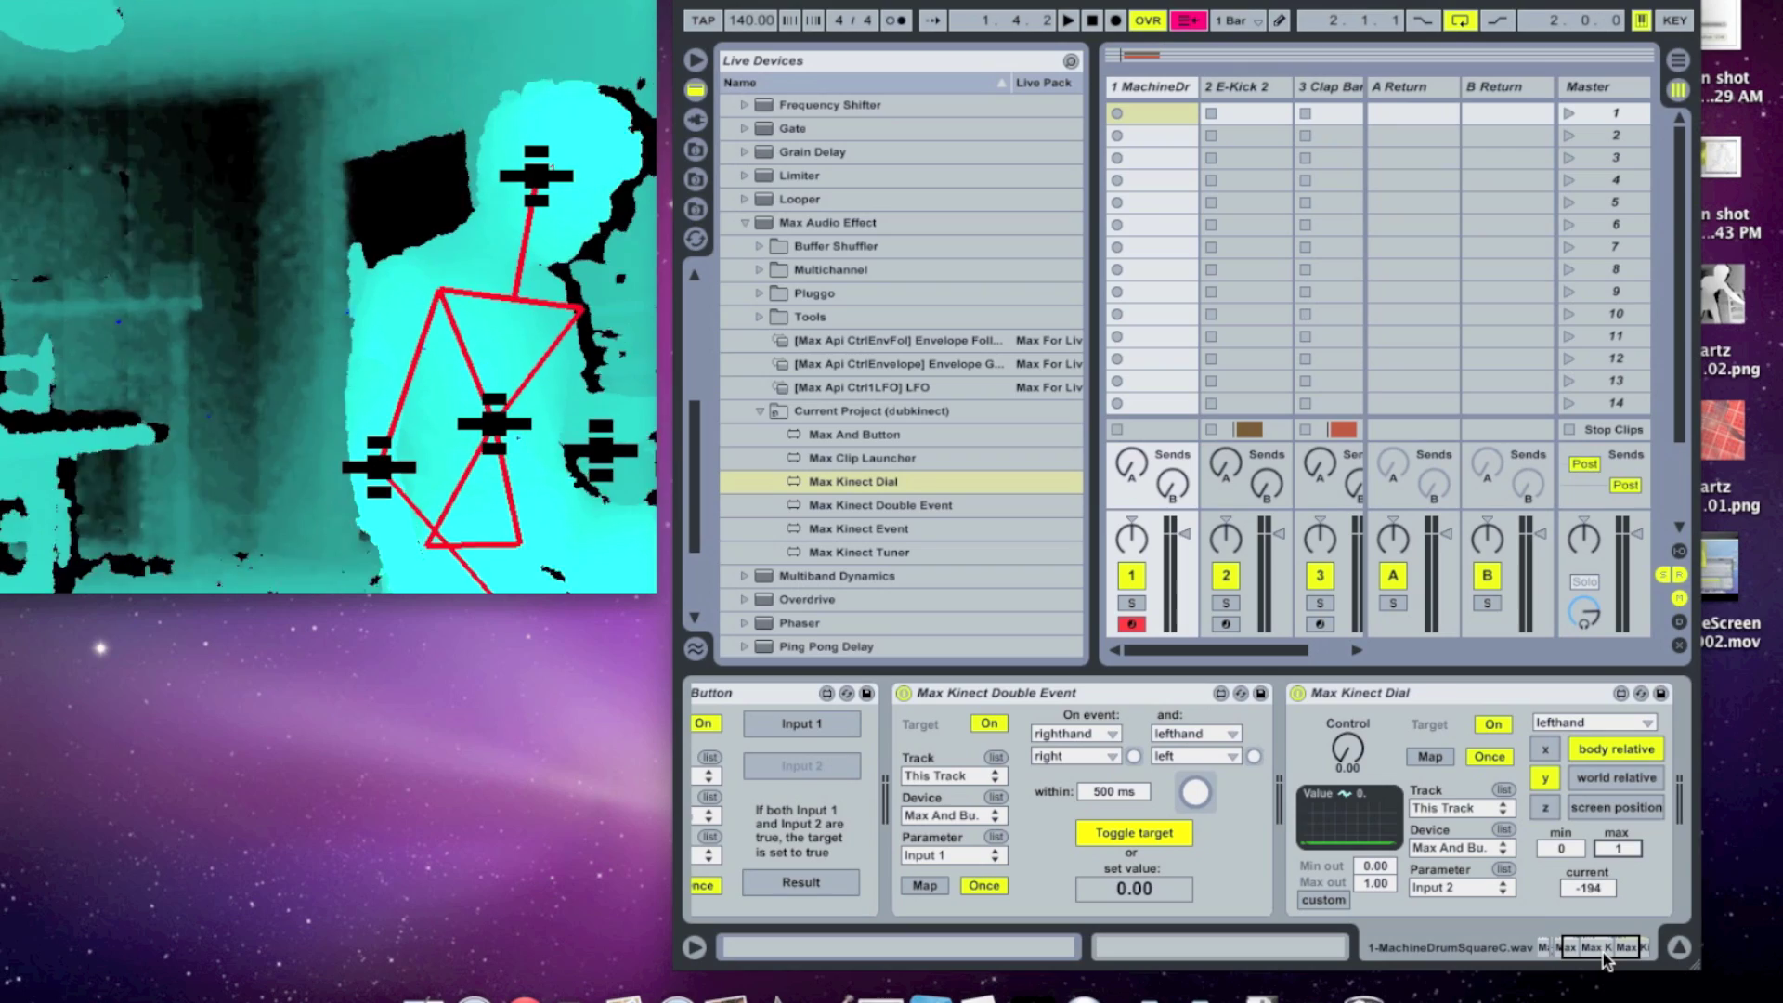
{"action": "left_click_drag", "start_coordinate": [1605, 961], "coordinate": [1537, 957]}
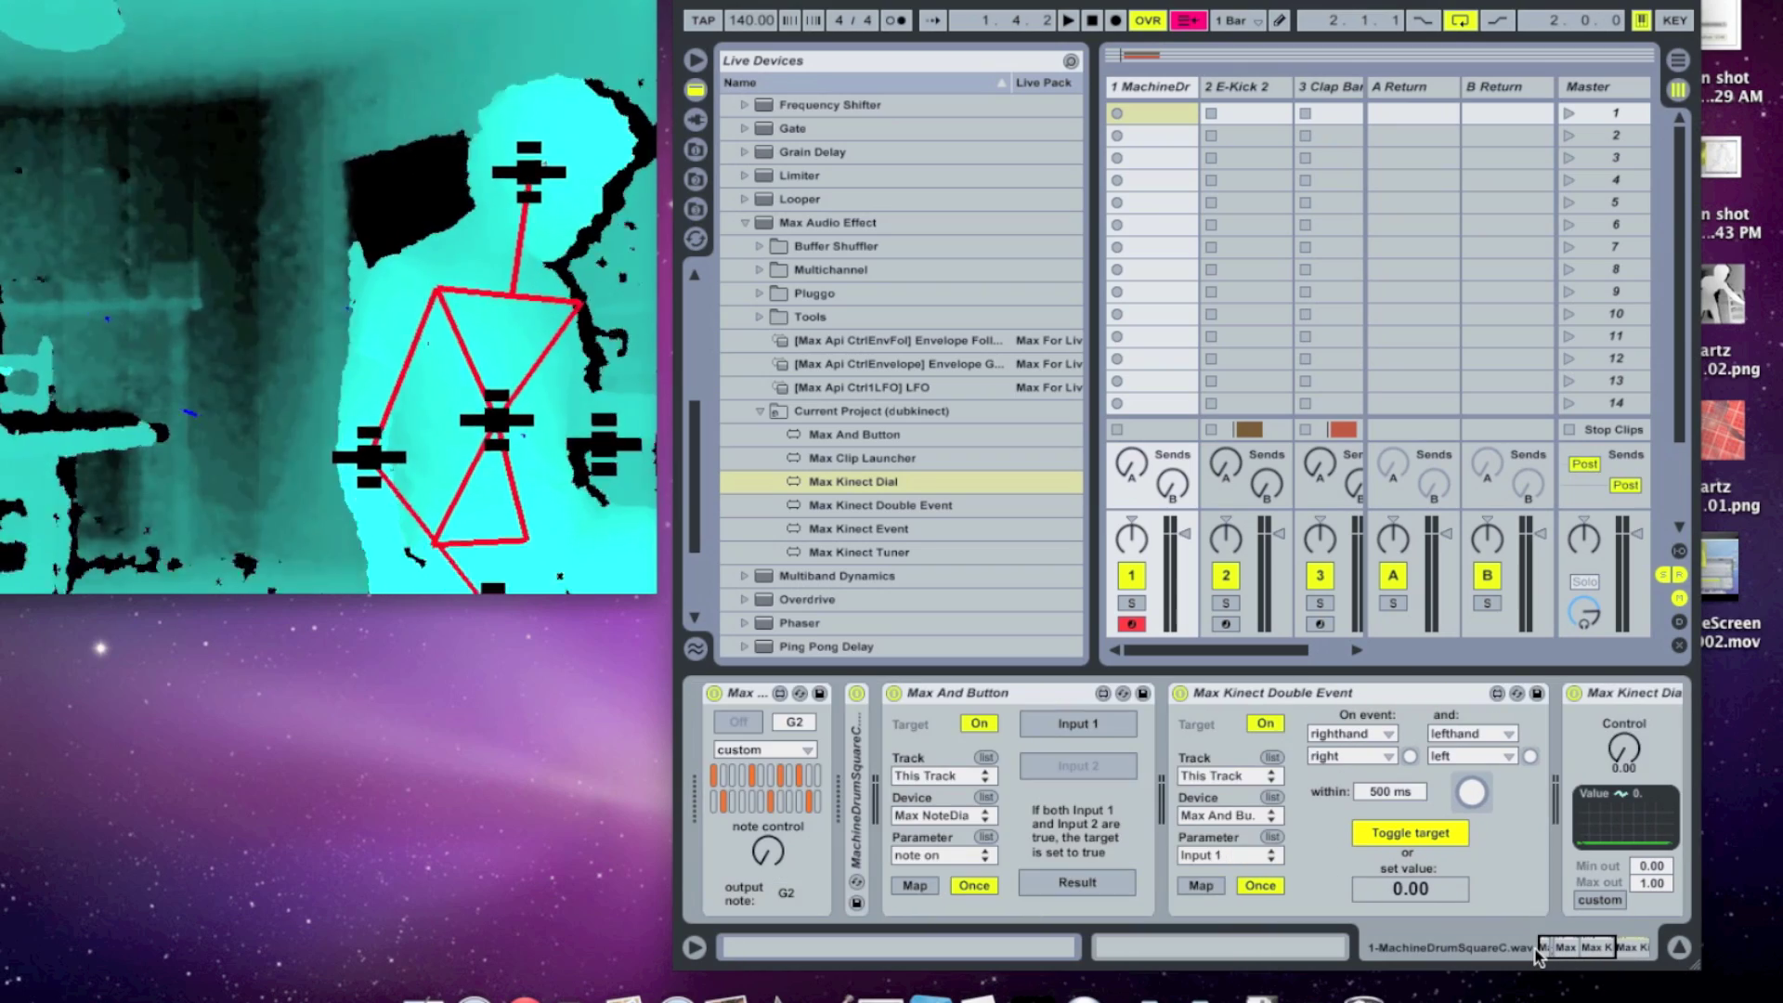